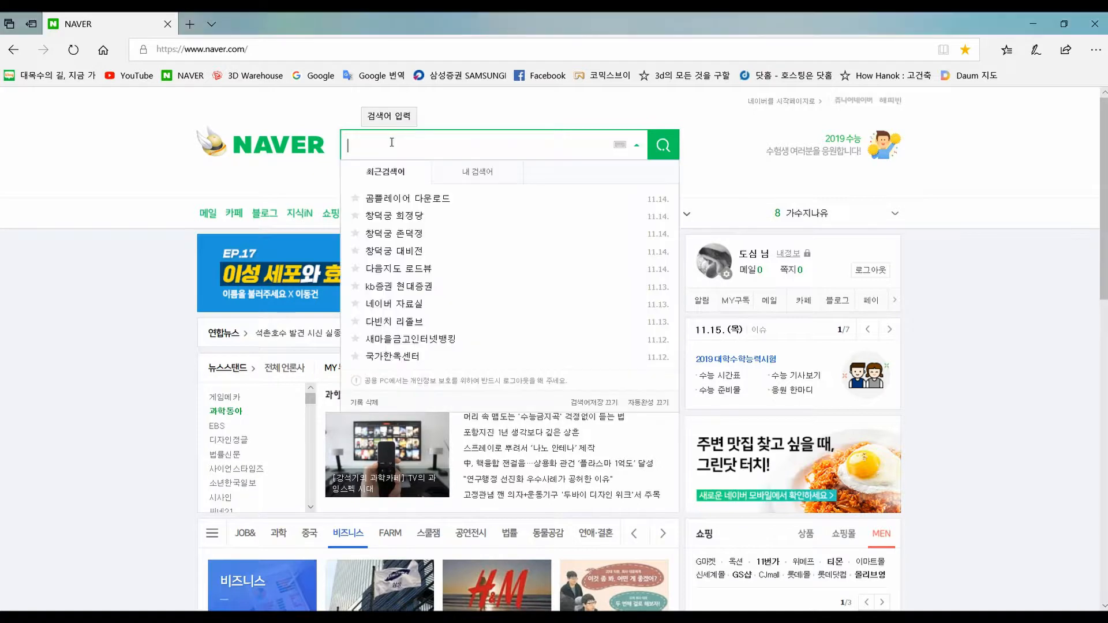
- Search the web for "학교 책상" and open the shopping result for the wooden student desk and chair set (학원용책걸상셋트)
text(학교 )
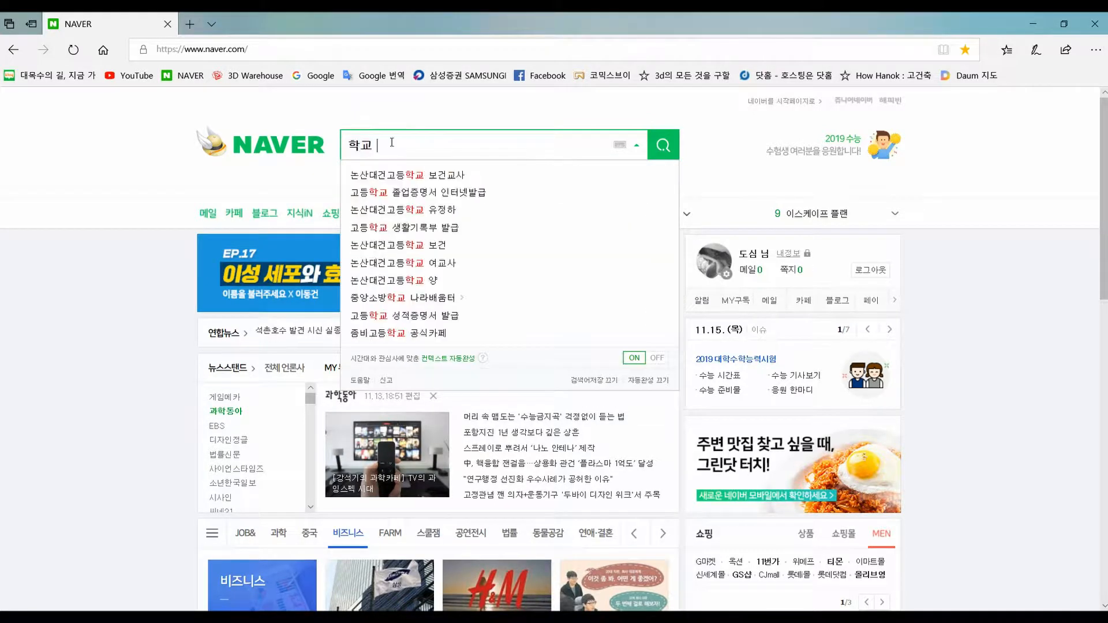
text(채ㄱ상)
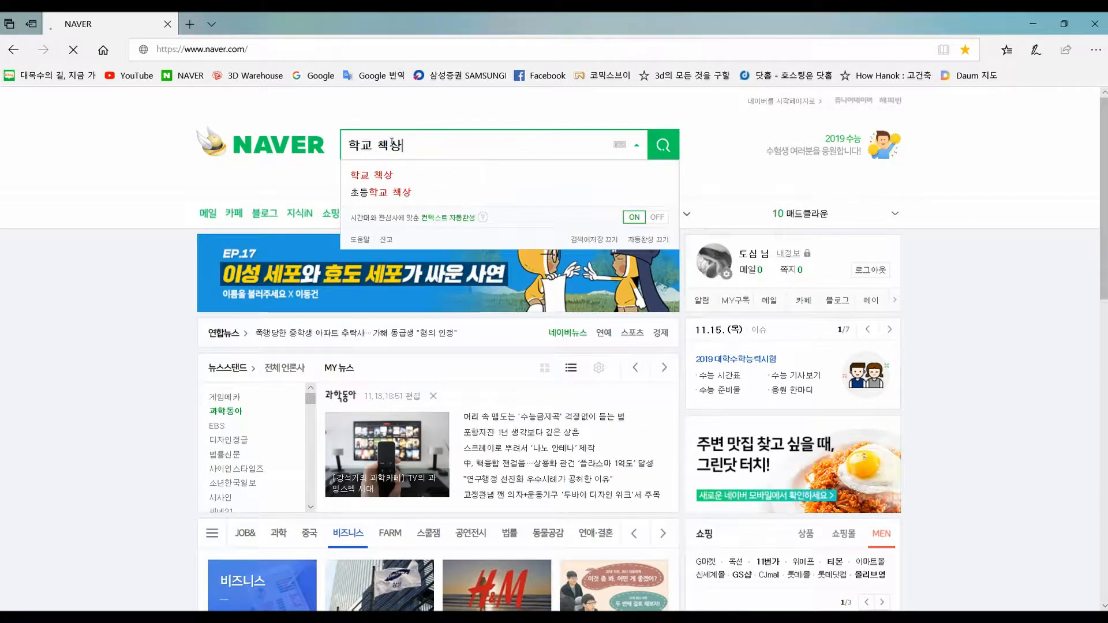
key(Return)
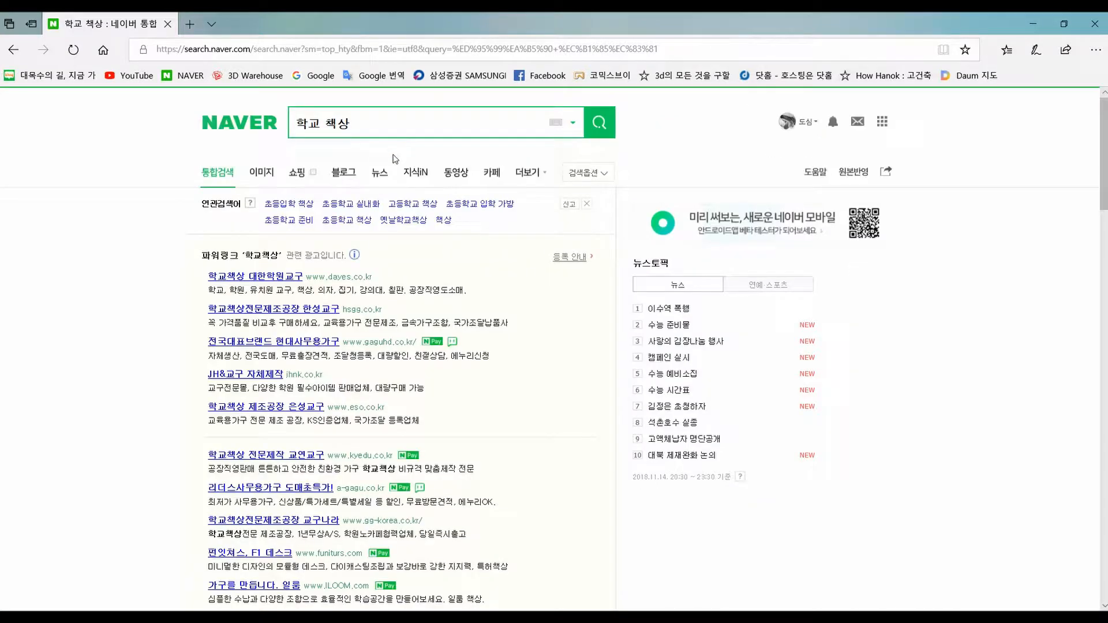
scroll(467, 233, down, 15)
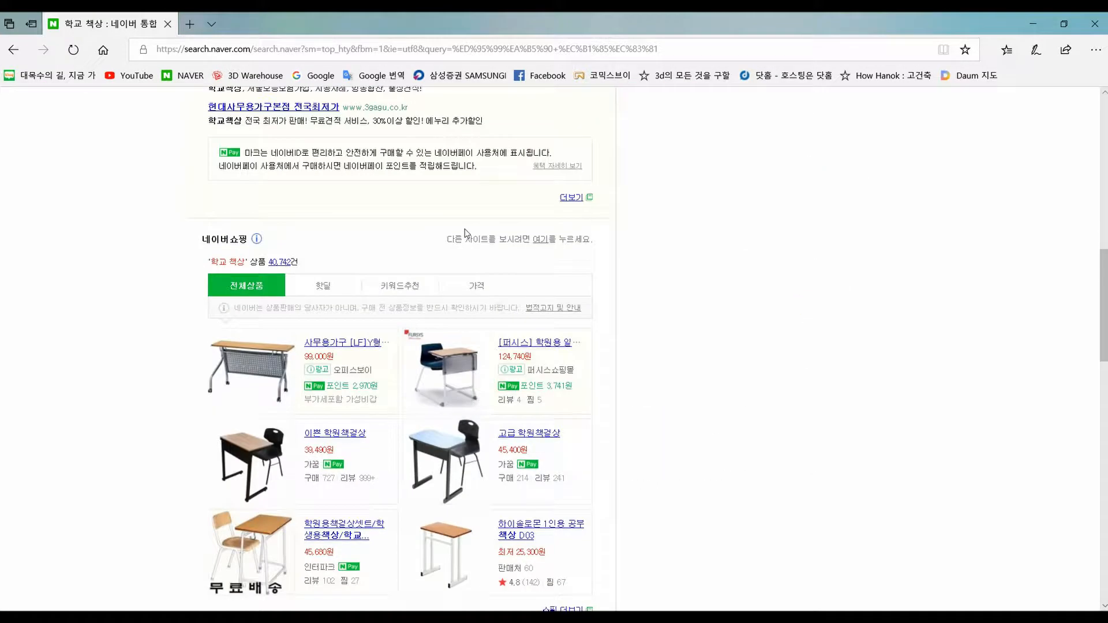
scroll(465, 231, down, 1)
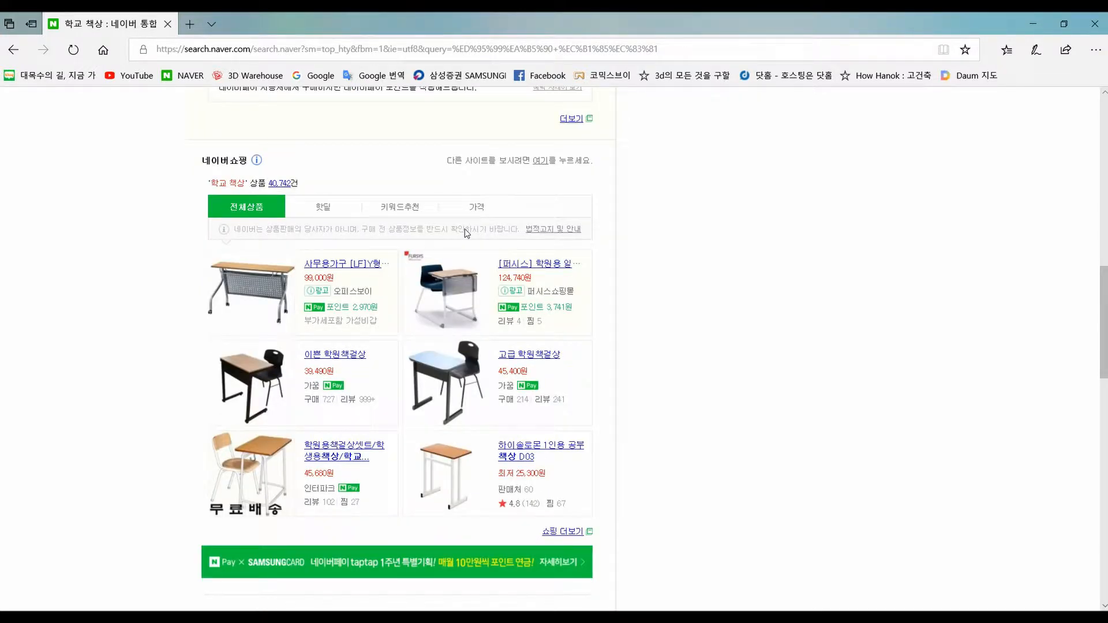
click(327, 451)
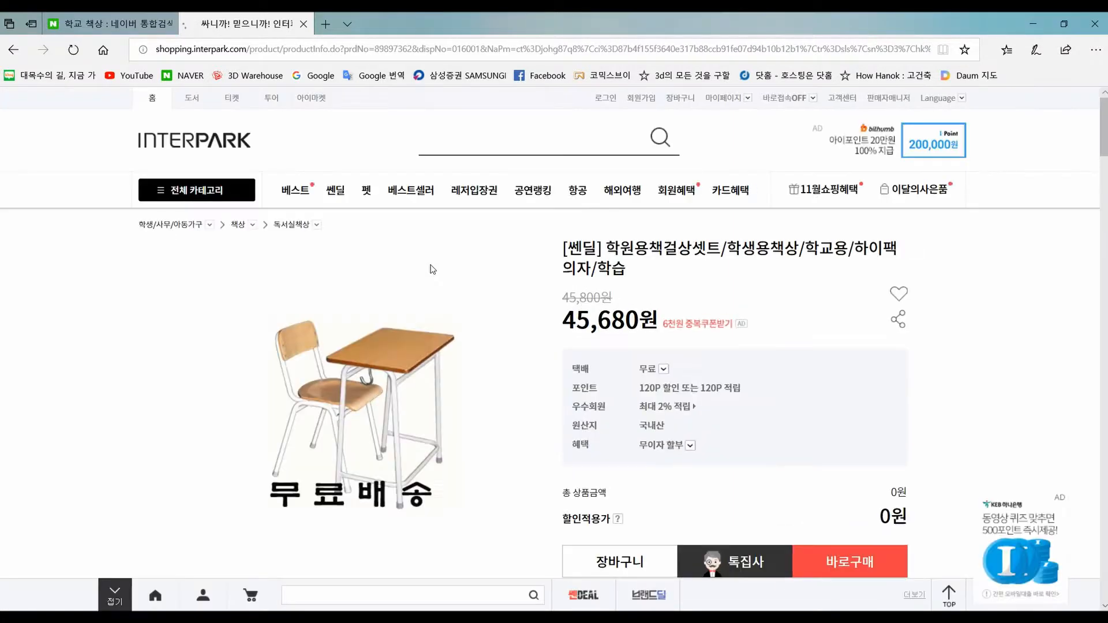
- Examine the product page's dimensioned pictures of the desk and chair and return to the desk's size drawing
scroll(432, 270, down, 10)
scroll(432, 269, down, 10)
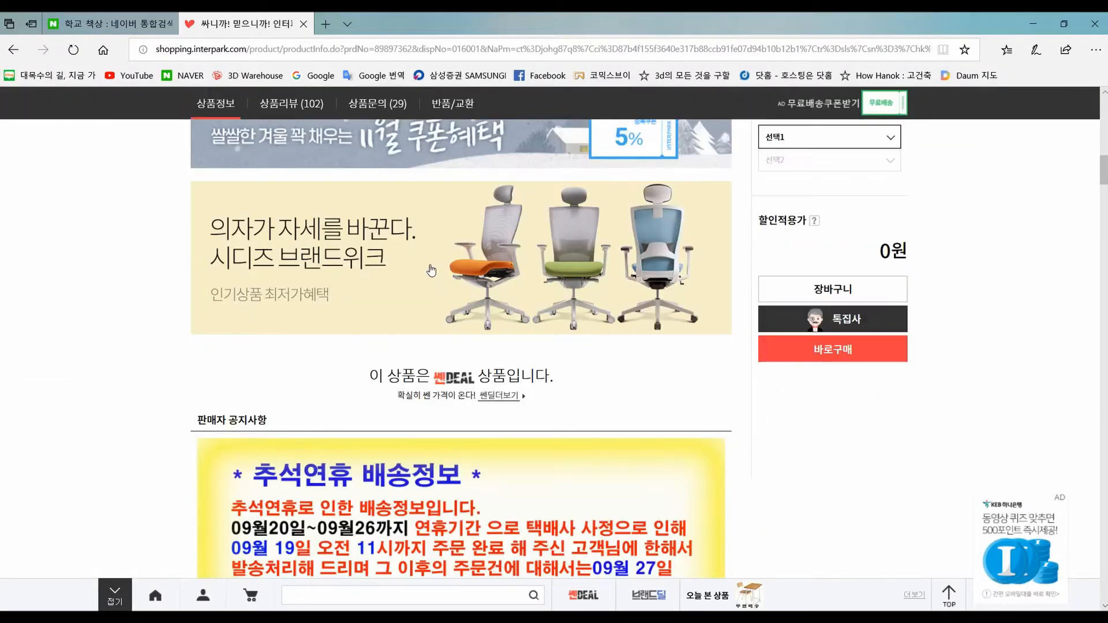
scroll(432, 270, down, 4)
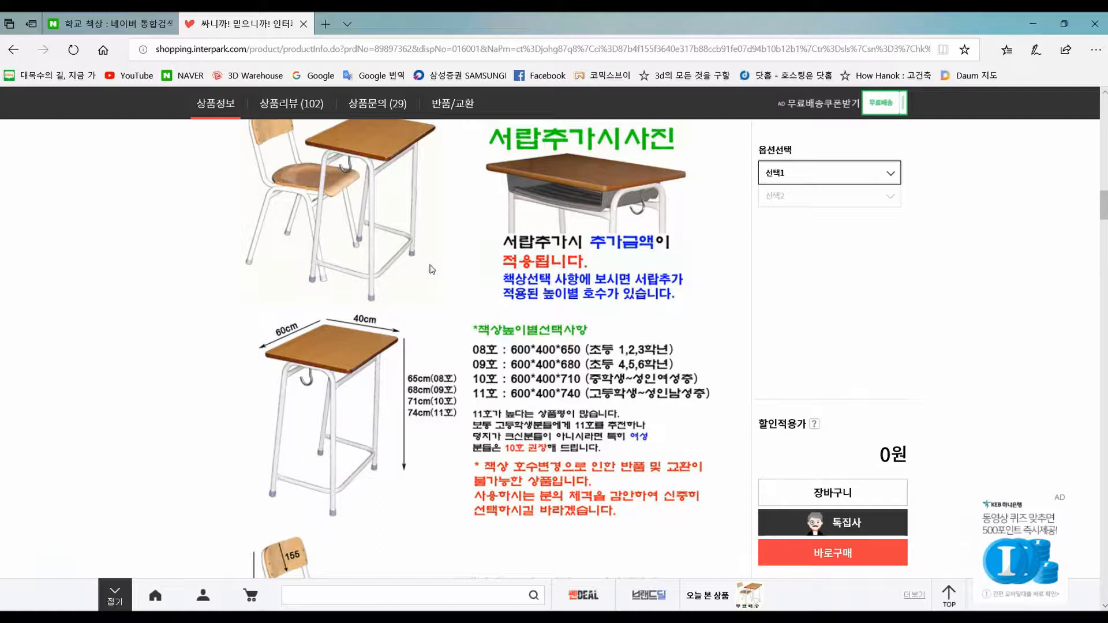
scroll(432, 269, down, 5)
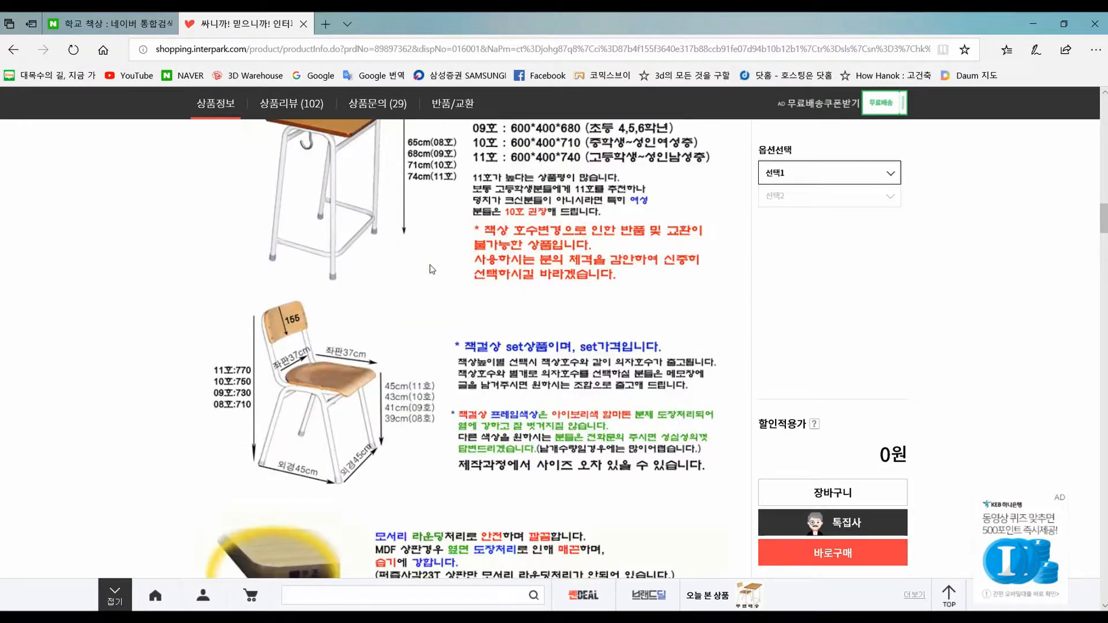
scroll(432, 270, down, 15)
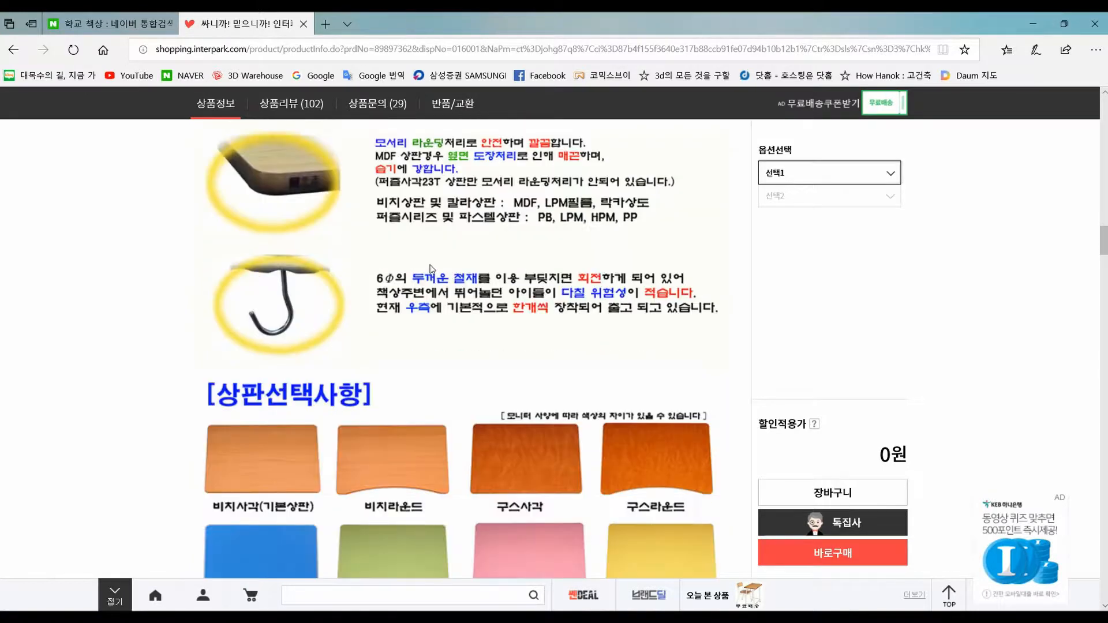
scroll(432, 269, down, 5)
scroll(431, 270, up, 20)
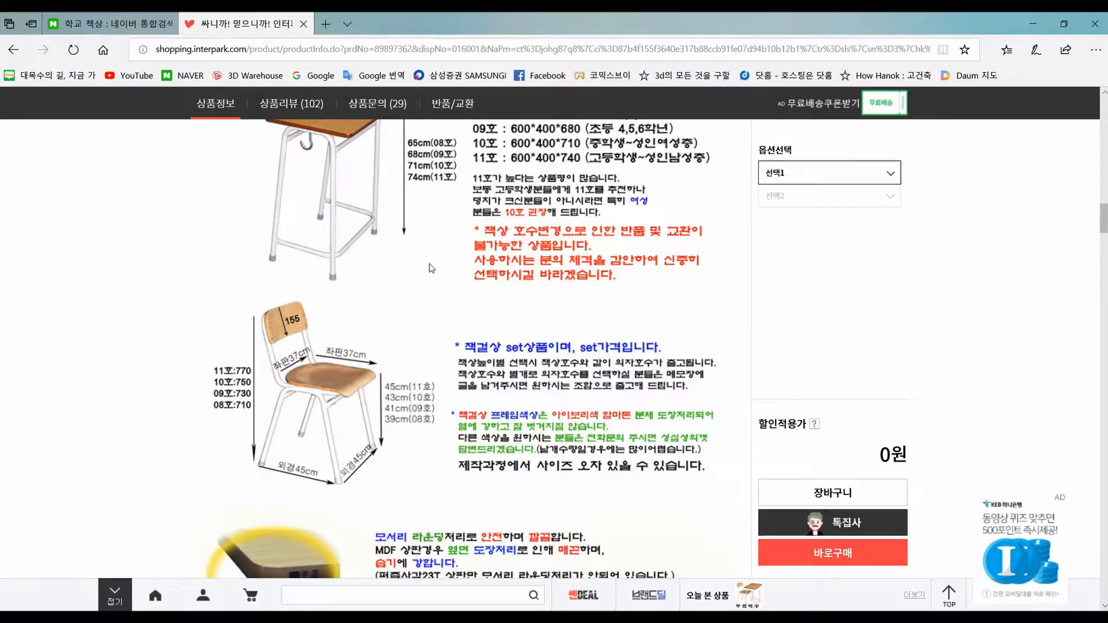
scroll(432, 268, up, 4)
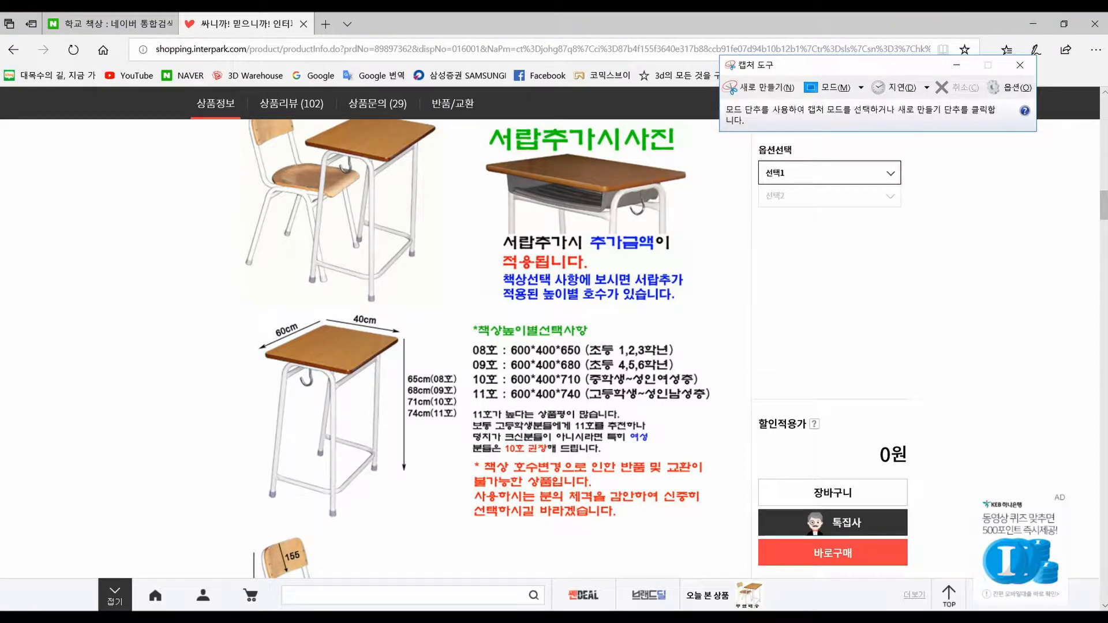
- Capture a new screen snip of the dimensioned desk picture and move the capture window over the middle of the page
click(753, 88)
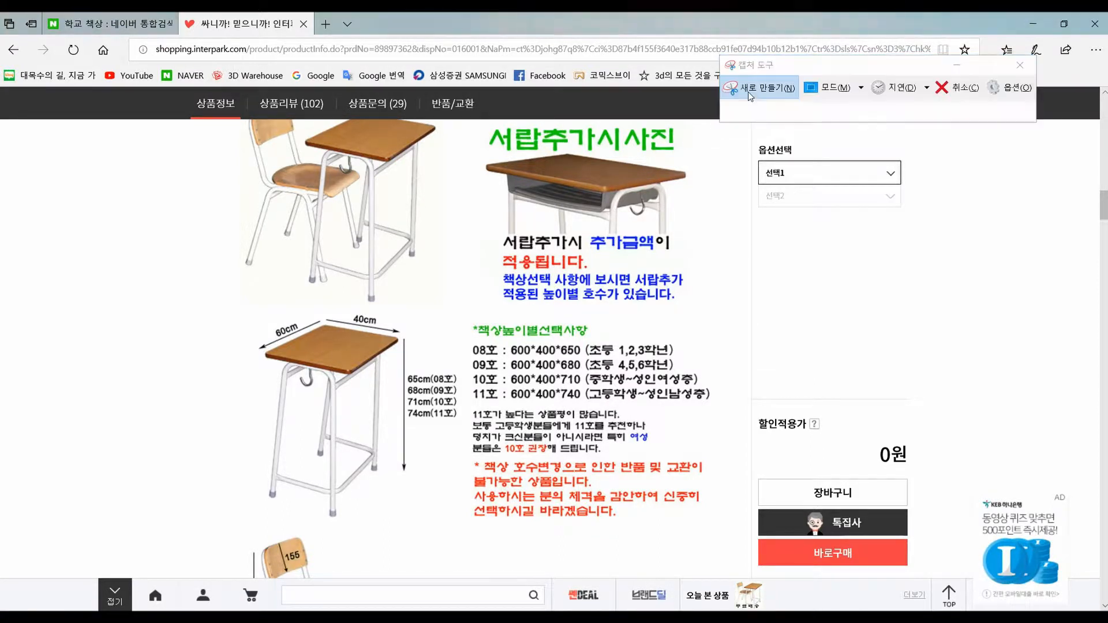
drag(175, 294, 459, 522)
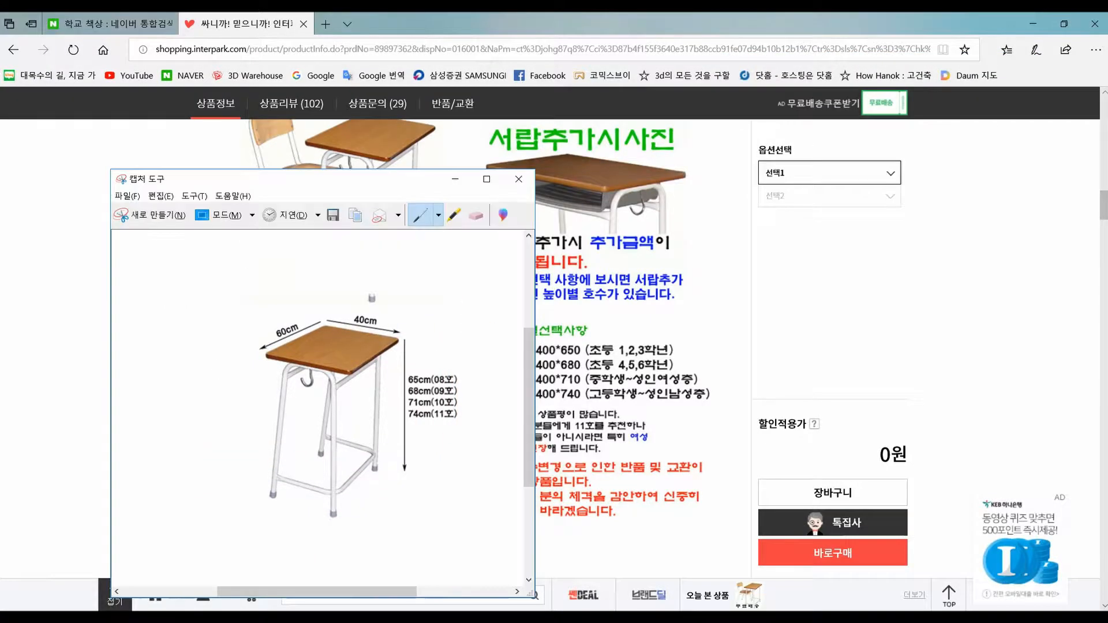
drag(231, 179, 454, 120)
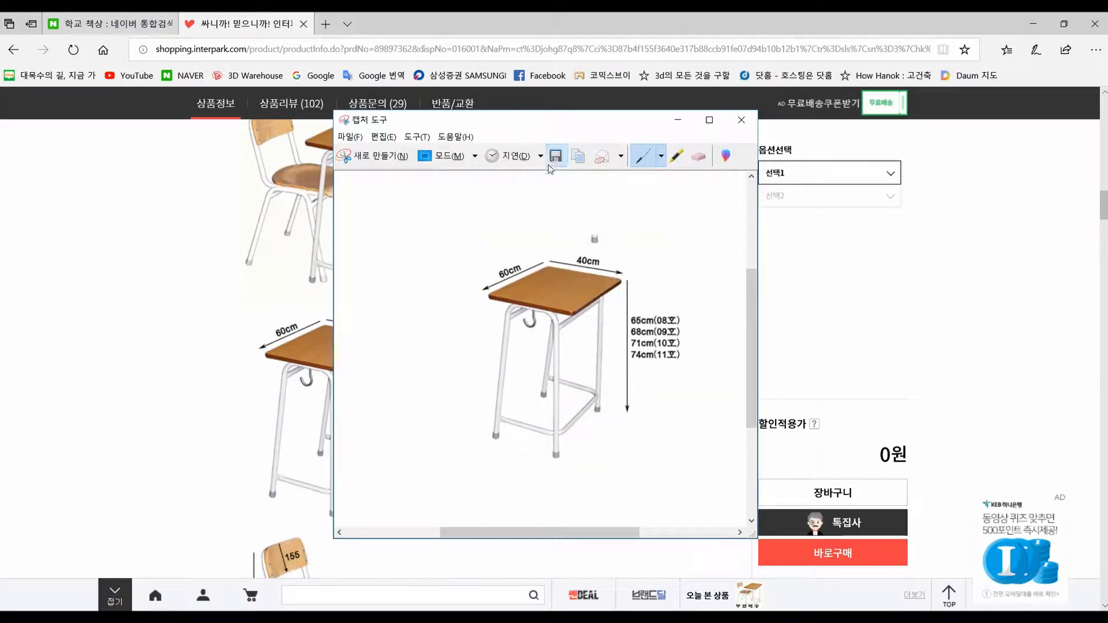
- Start saving the snip and browse to the folder 문서 > 한옥강좌 > 웹툰한옥
click(555, 156)
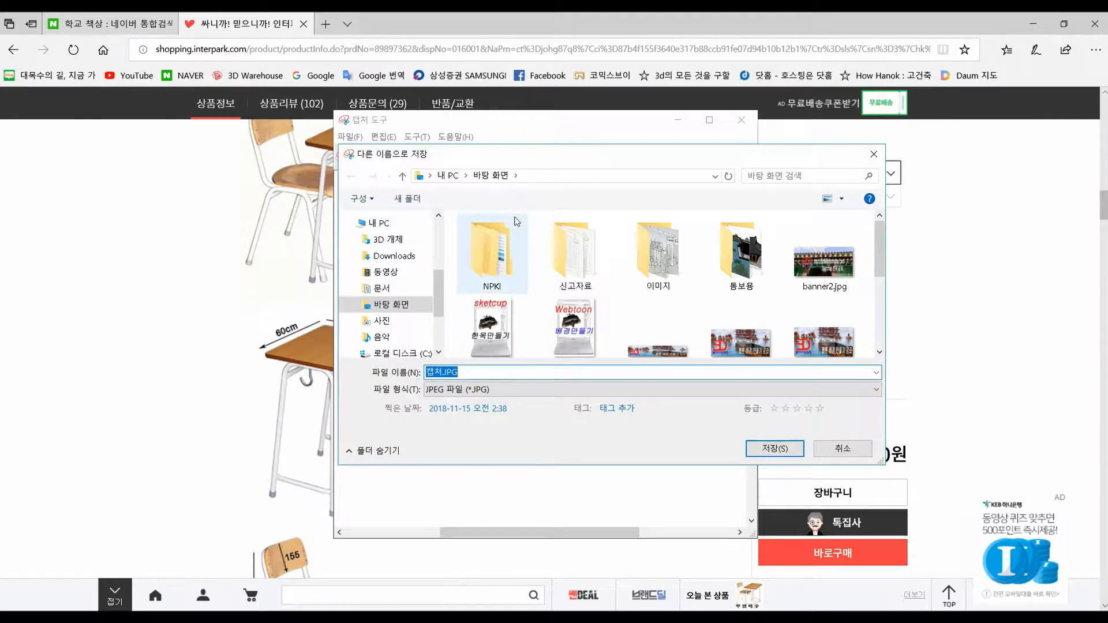
click(381, 289)
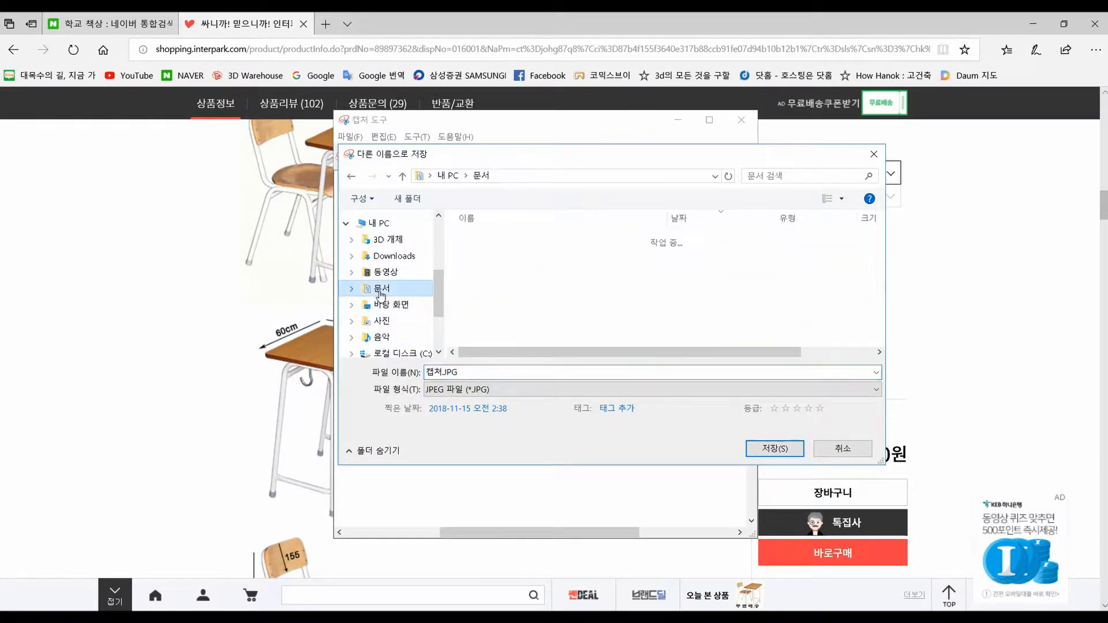
click(490, 270)
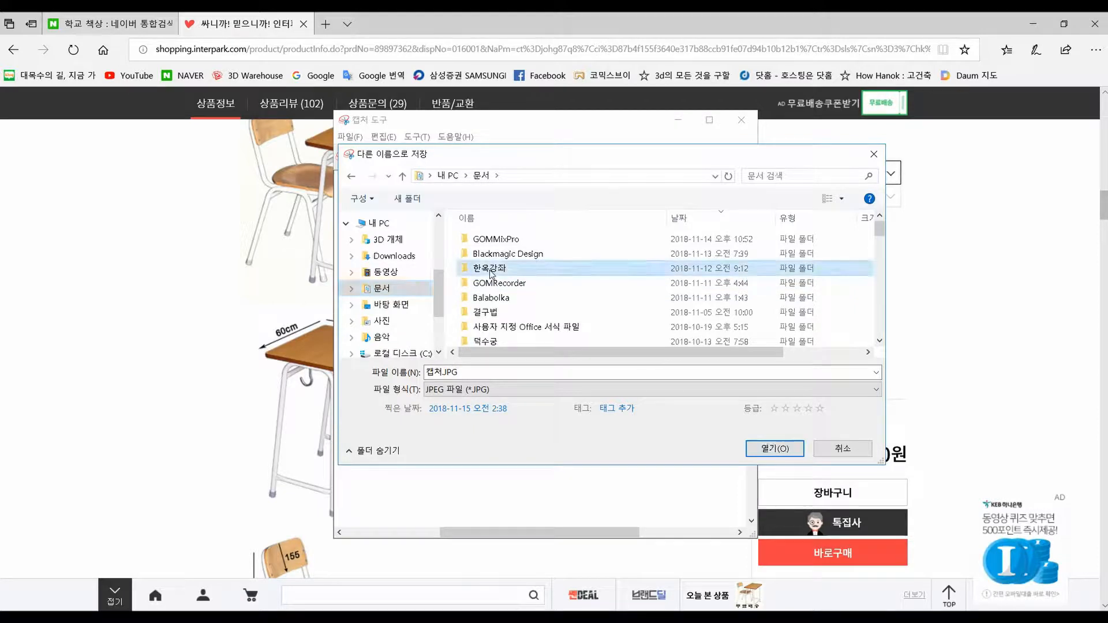
double_click(490, 270)
click(670, 266)
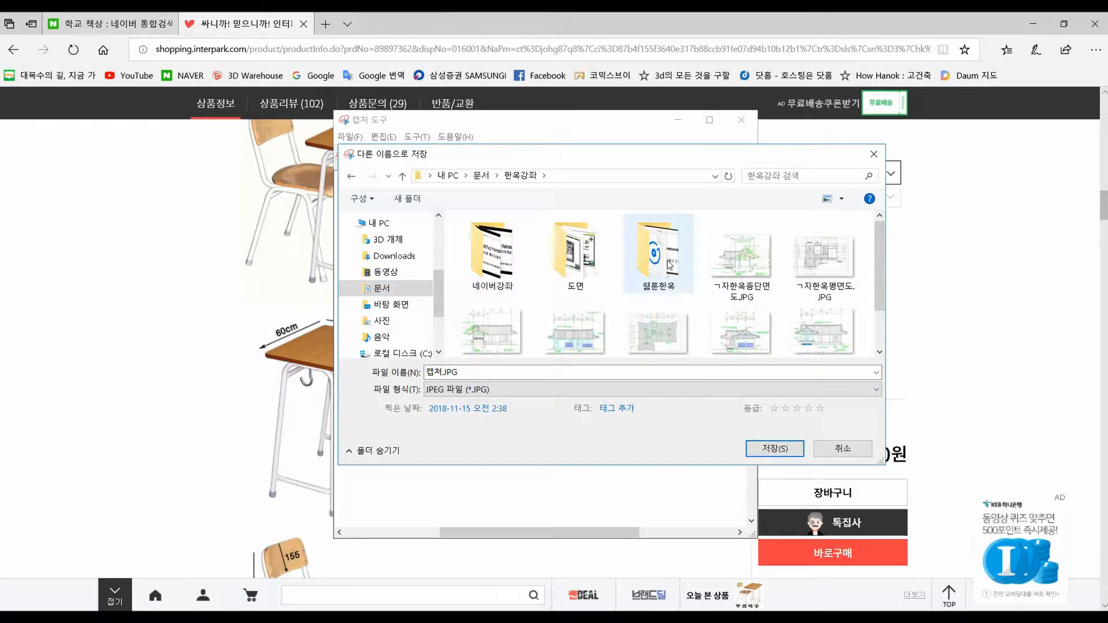
double_click(669, 265)
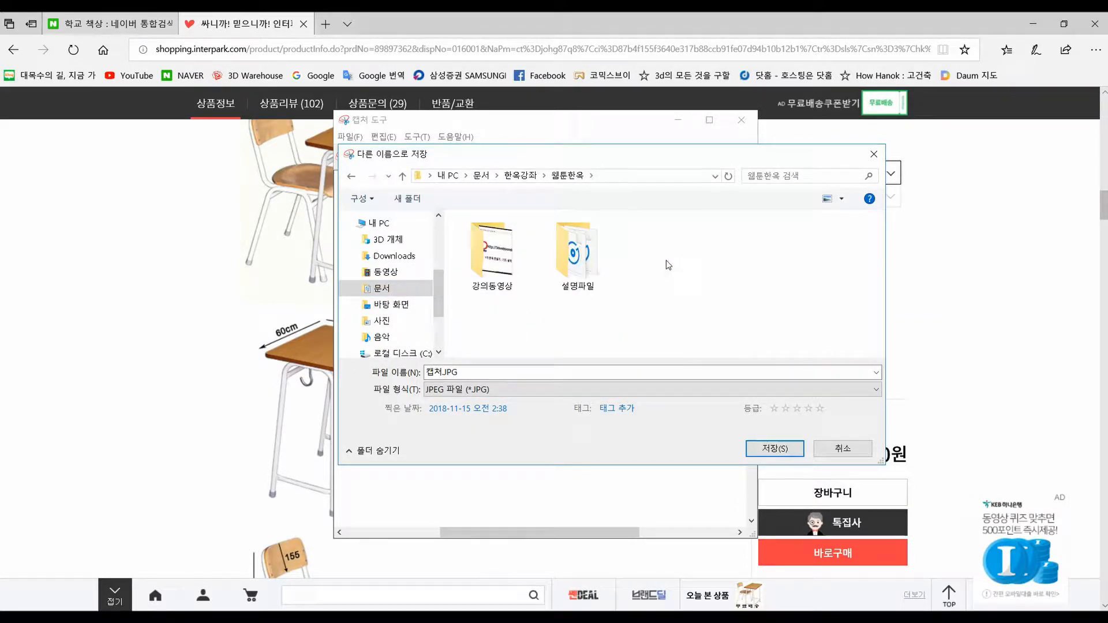
- Create a new folder named 이미지 inside the 웹툰한옥 folder
right_click(668, 264)
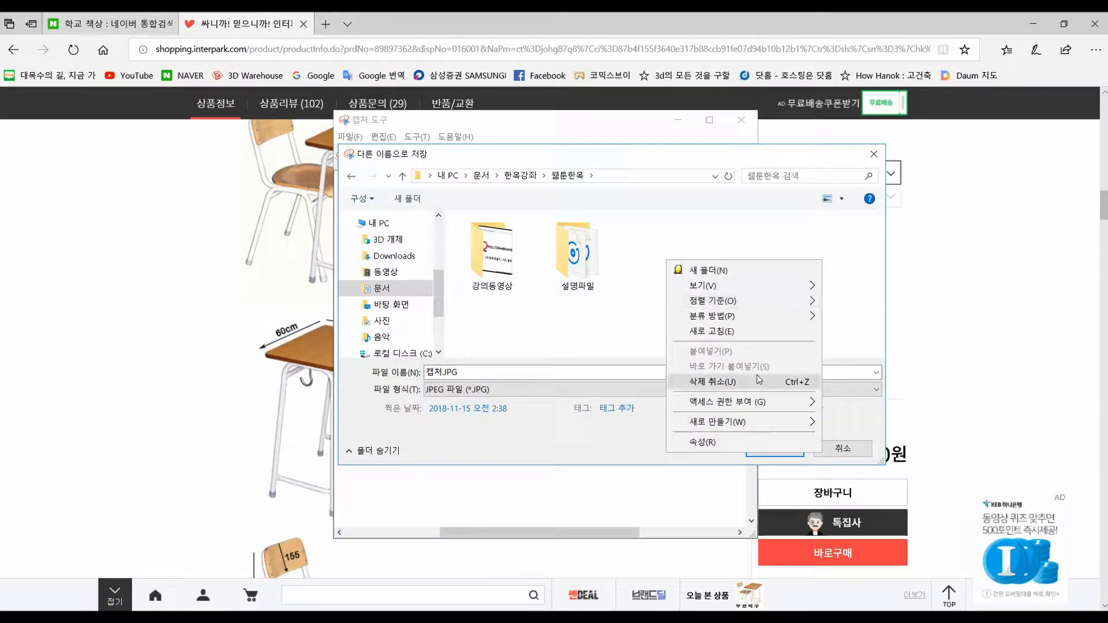
mouse_move(712, 321)
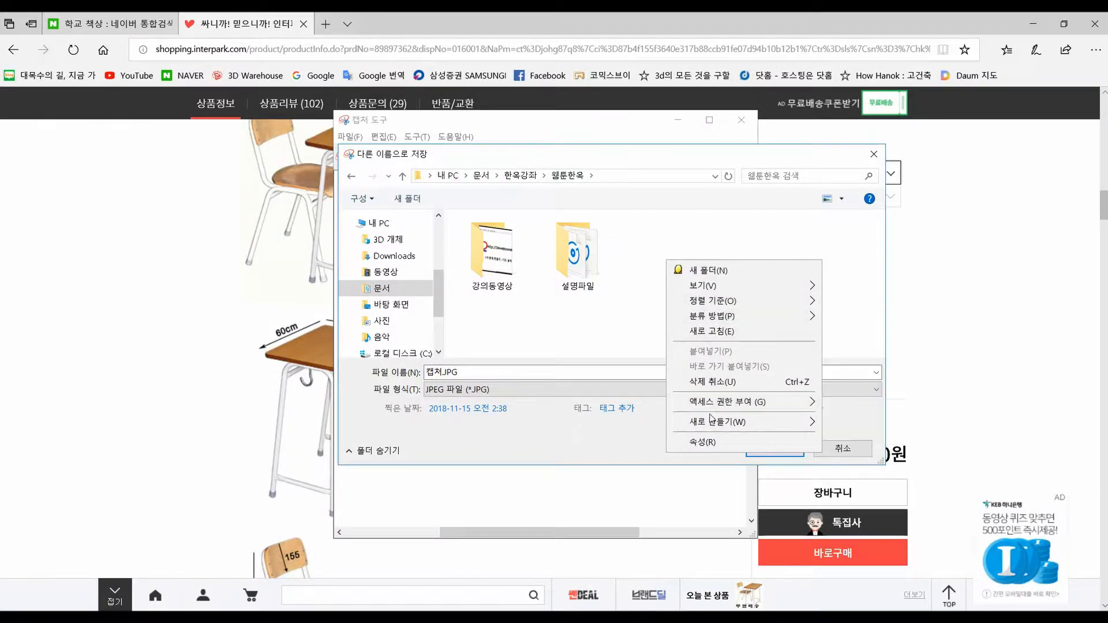
mouse_move(750, 422)
click(855, 424)
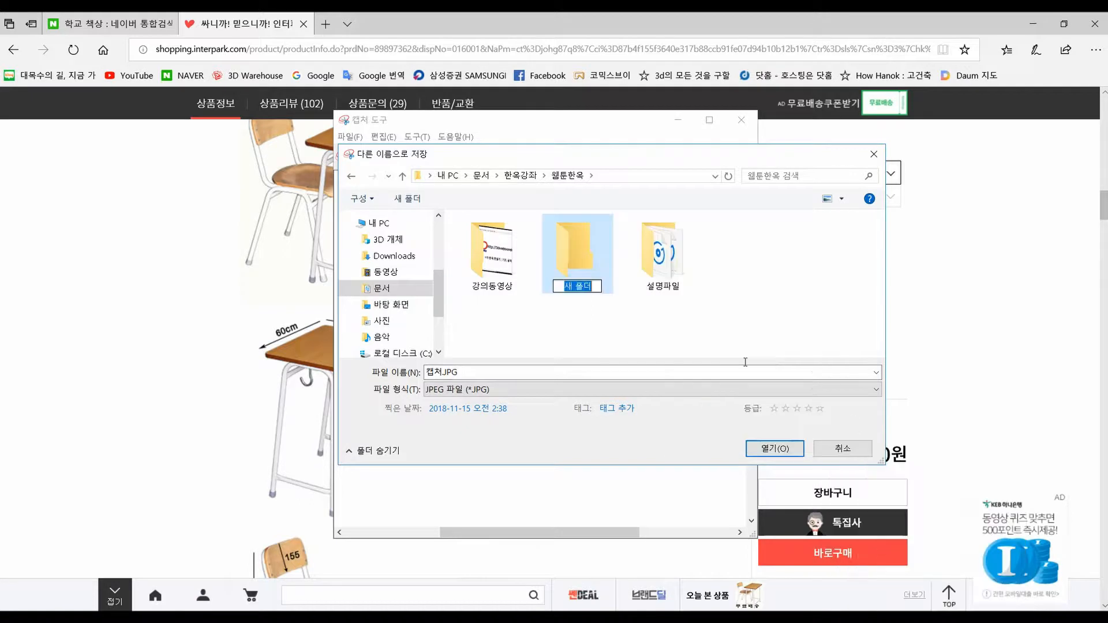
text(dl)
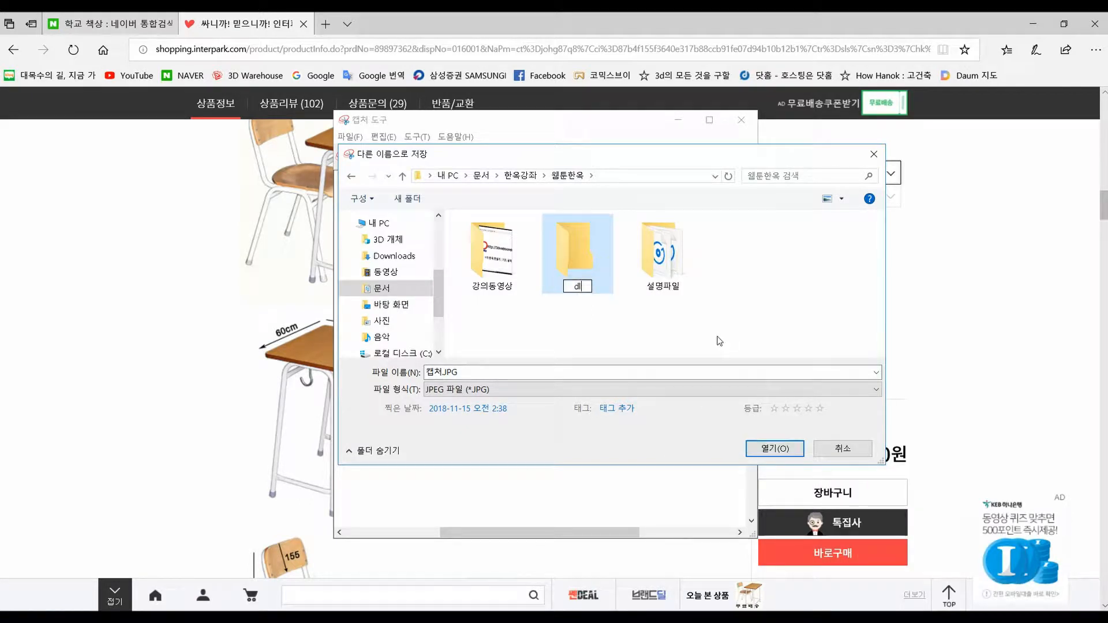
key(BackSpace)
key(BackSpace)
text(이미지)
click(730, 329)
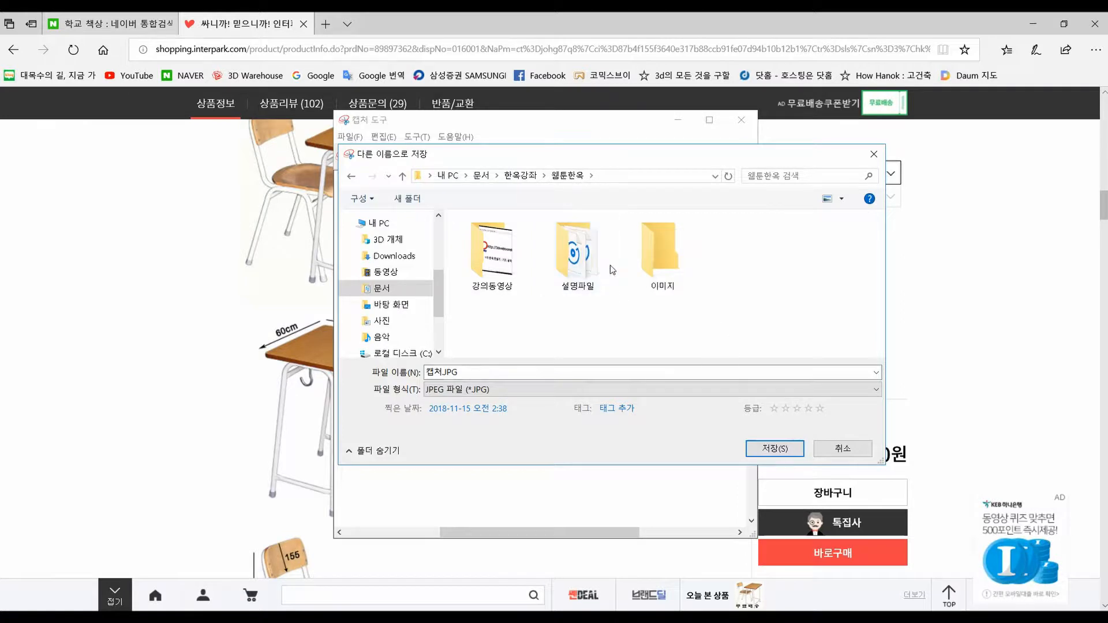
- Save the snip in the 이미지 folder as a JPEG file named 책상
double_click(662, 250)
double_click(479, 372)
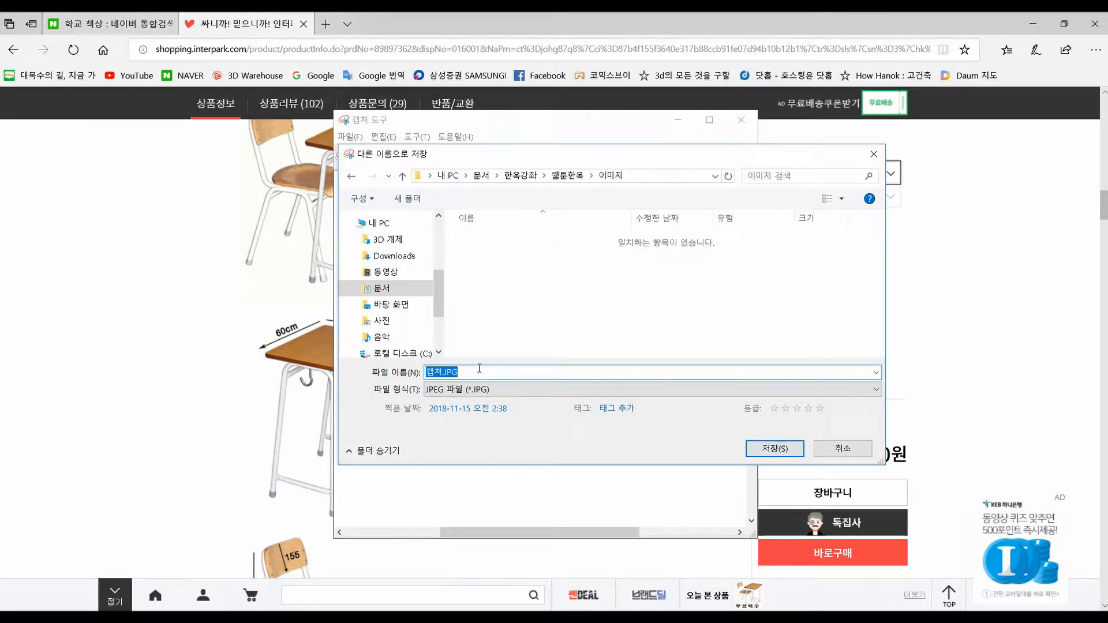
text(책상)
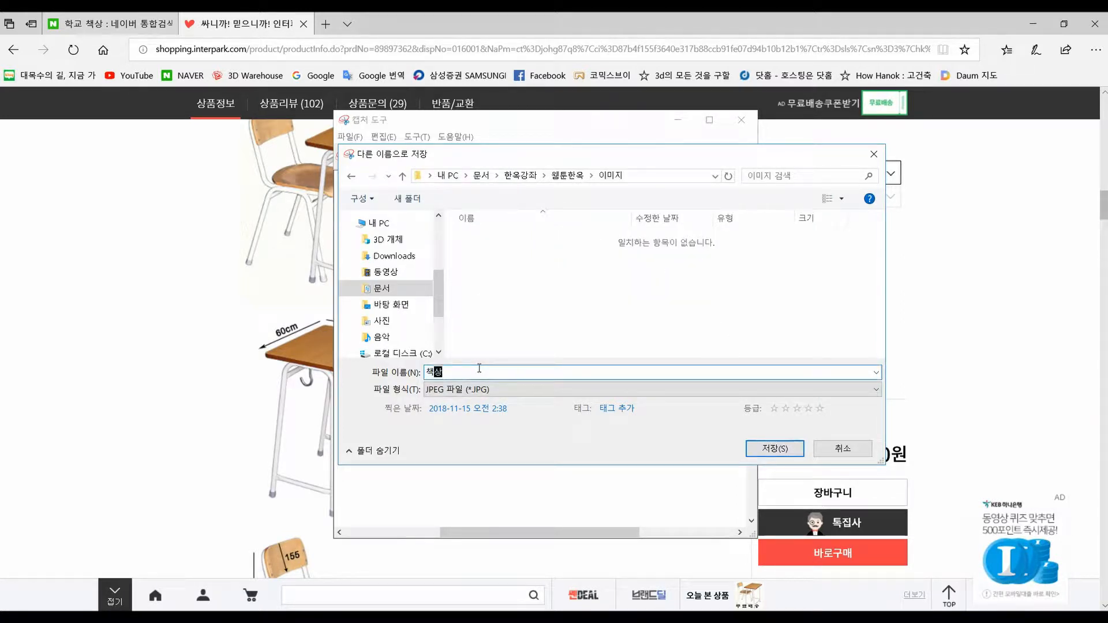
click(792, 450)
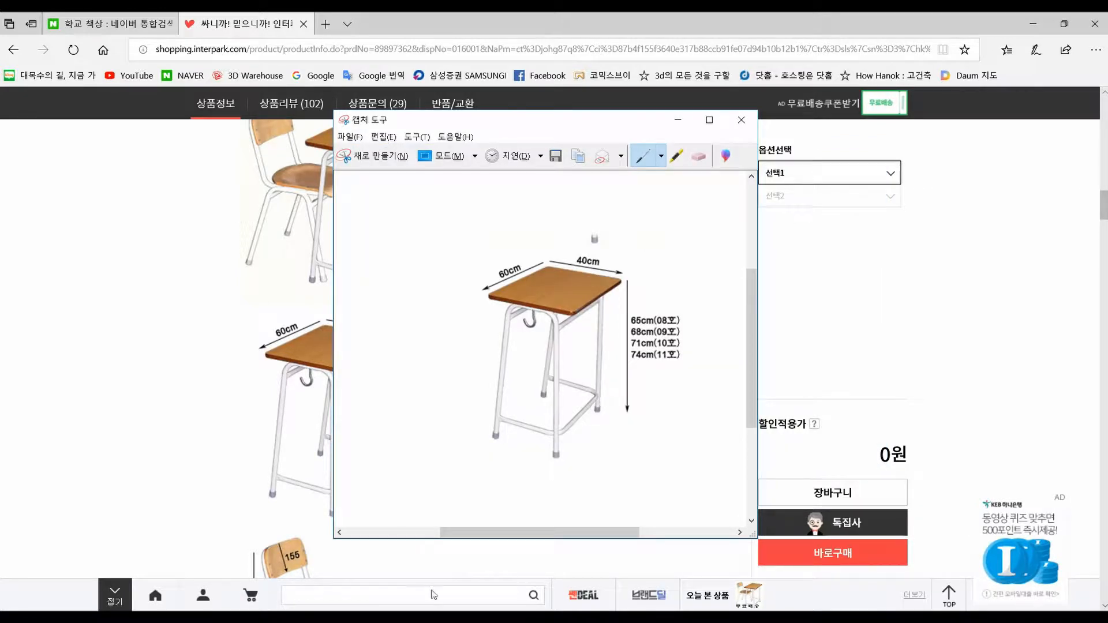
- Close the capture tool and the browser with all its tabs
click(741, 120)
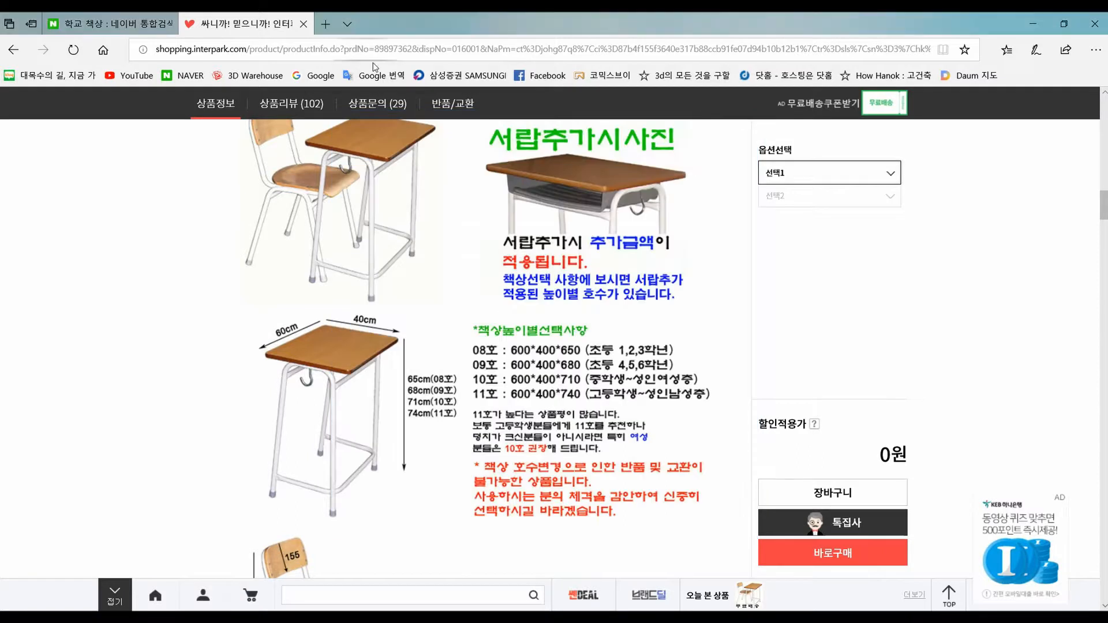
click(1091, 30)
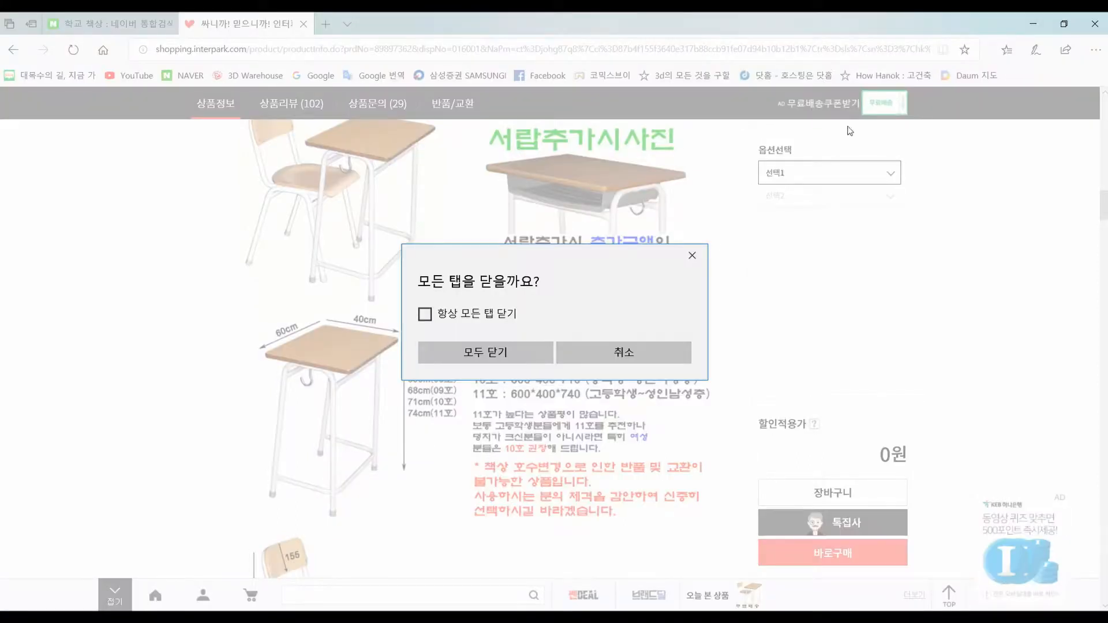
click(504, 354)
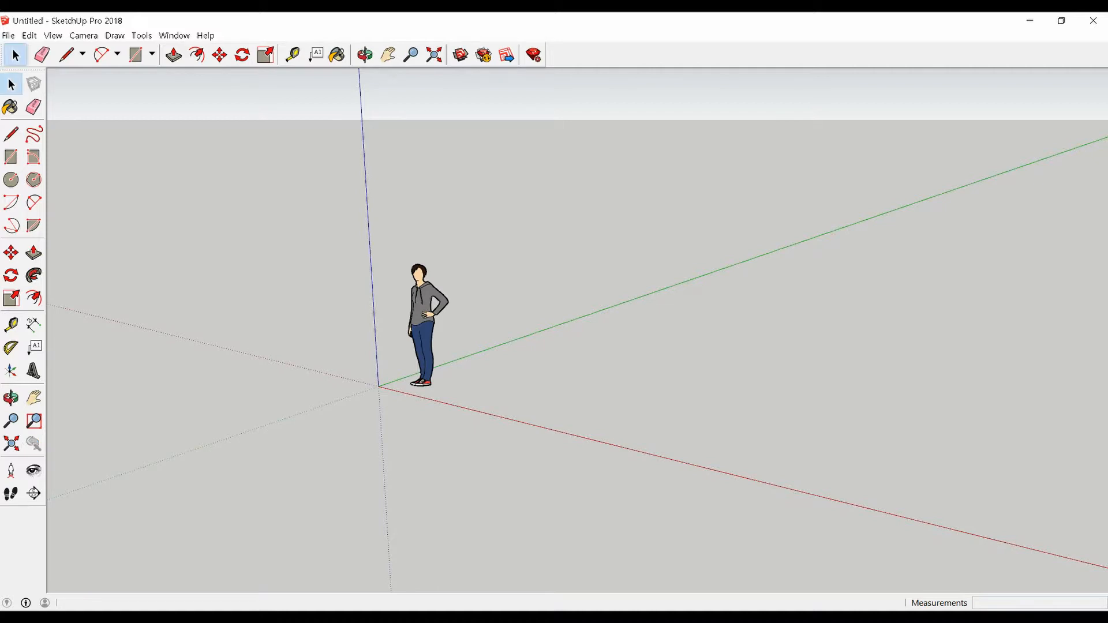
- Delete the default human figure from the new SketchUp model
click(430, 359)
middle_drag(430, 358, 632, 364)
key(Delete)
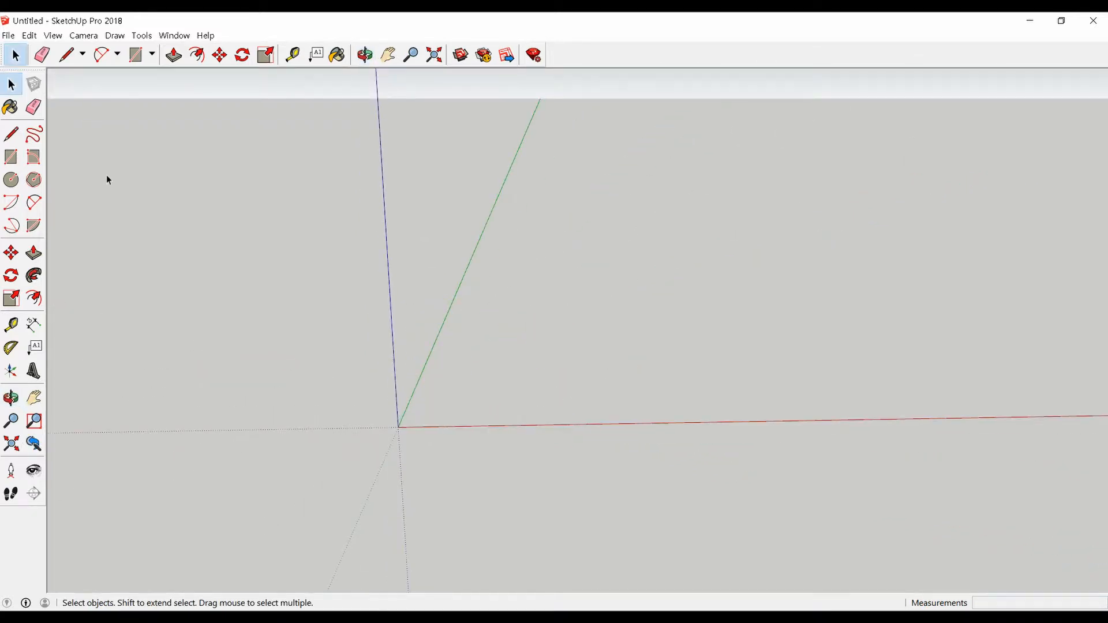
- Import 책상.JPG from the 이미지 folder inside 웹툰한옥, using it as an image
click(9, 35)
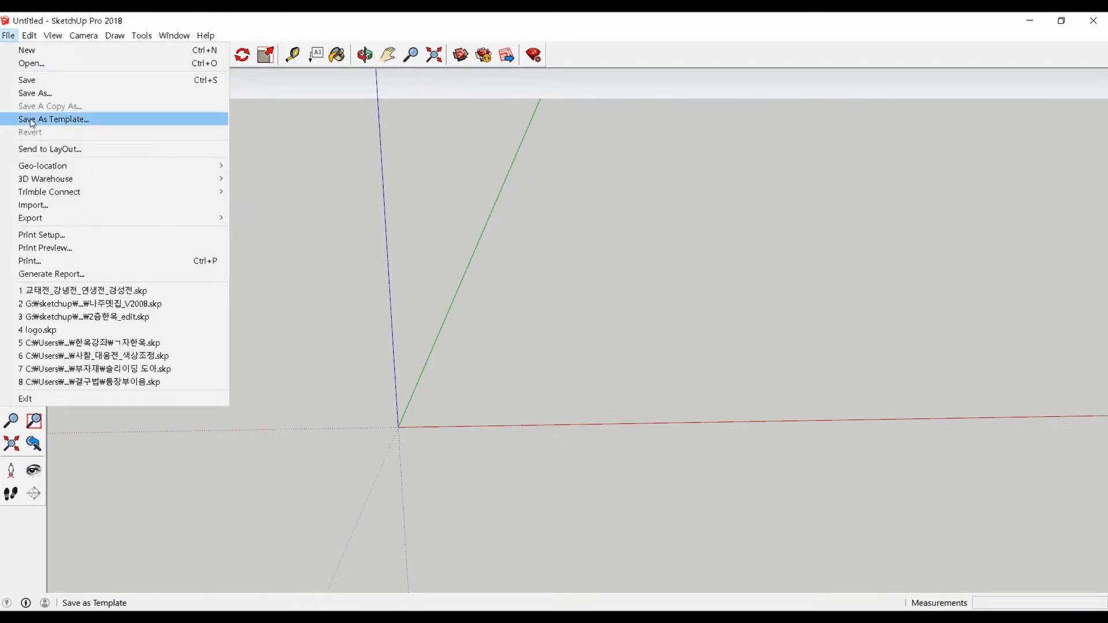
click(43, 205)
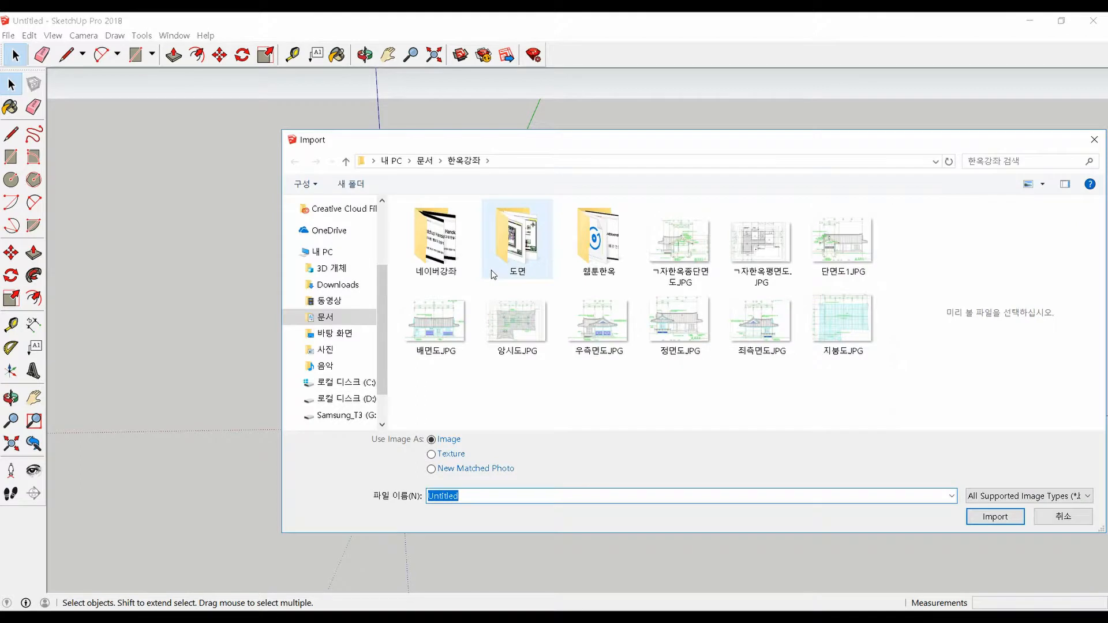
double_click(462, 253)
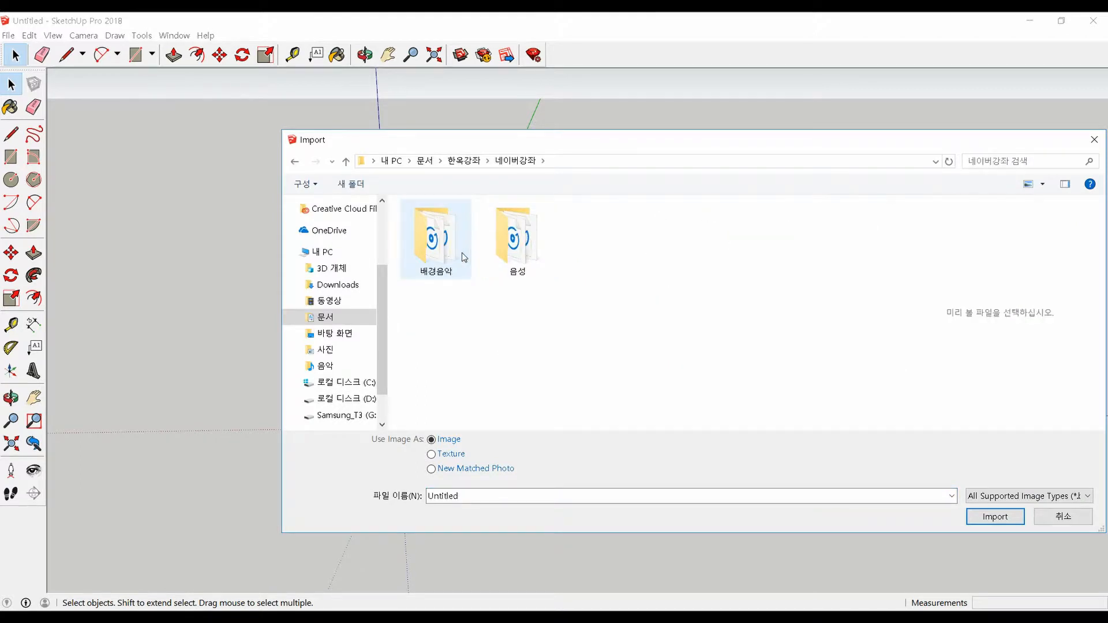
key(alt+Up)
double_click(604, 253)
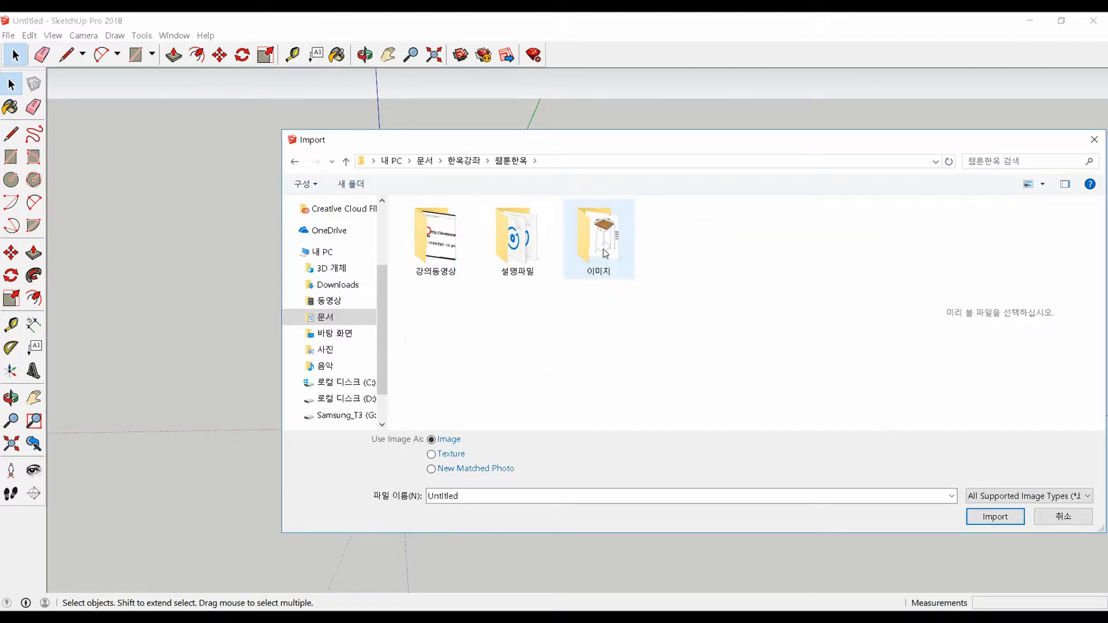
double_click(600, 257)
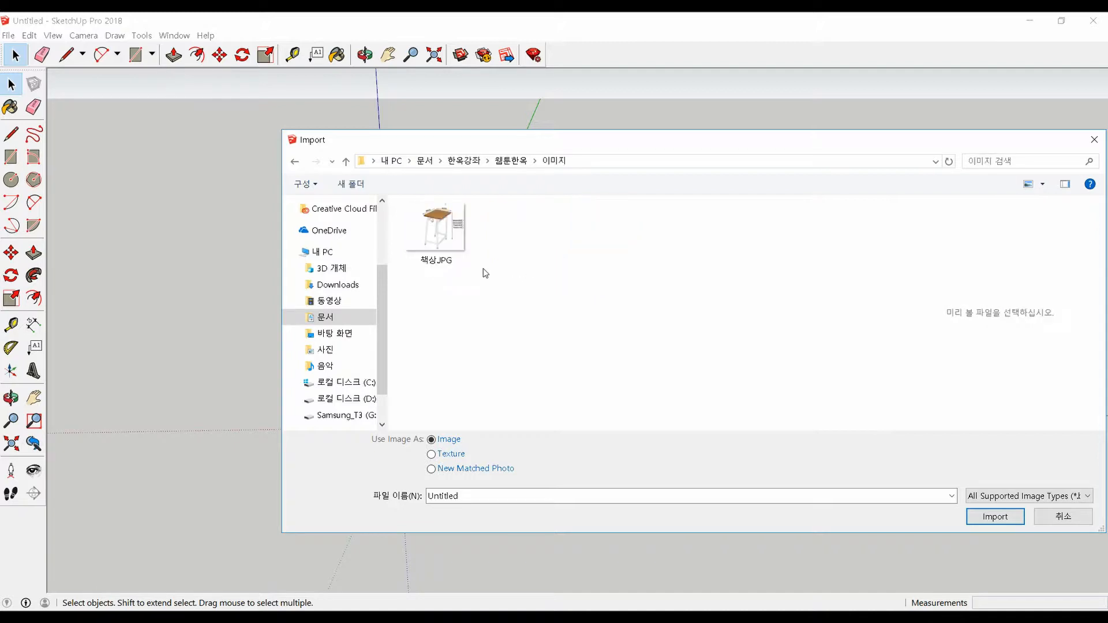
click(446, 237)
click(995, 517)
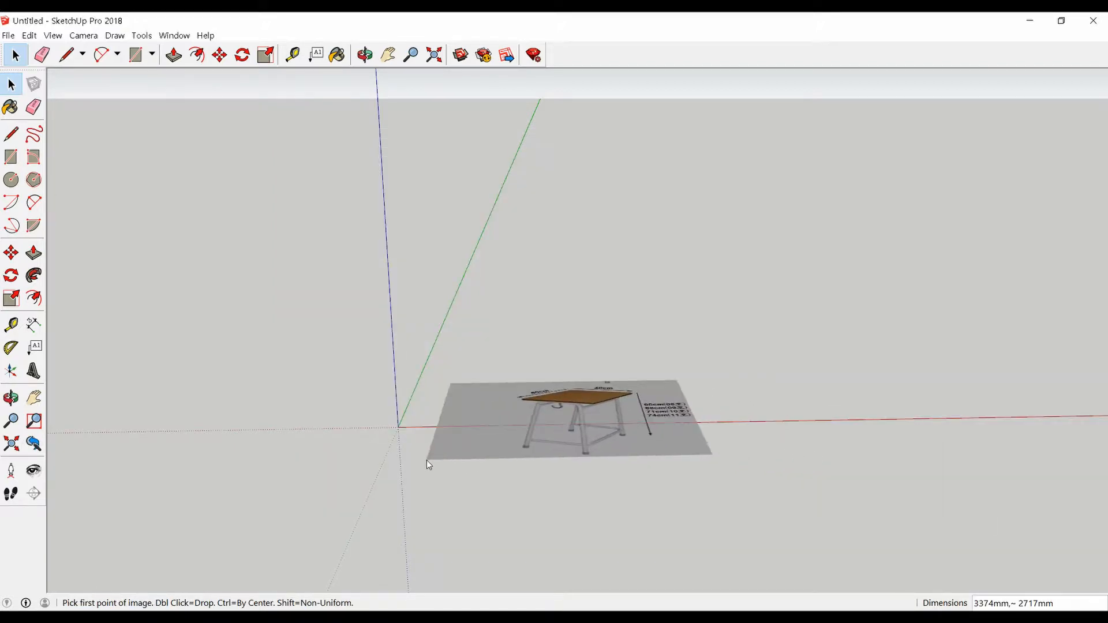
- Place the desk image flat on the ground with its lower corner at the origin and its bottom edge along the red axis
click(398, 427)
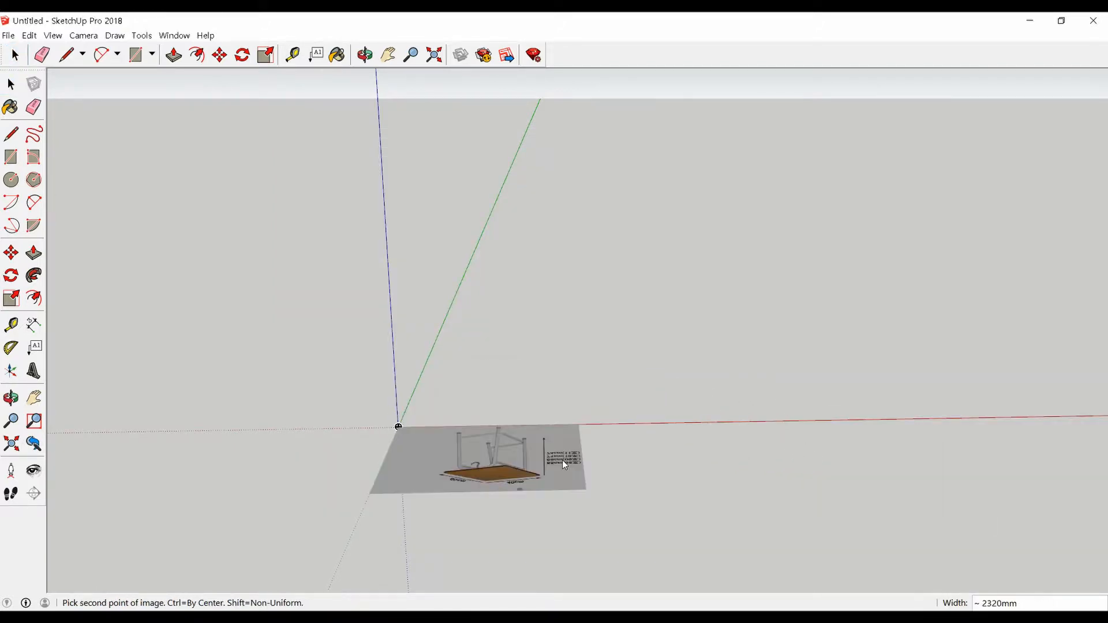
scroll(704, 456, down, 1)
click(566, 320)
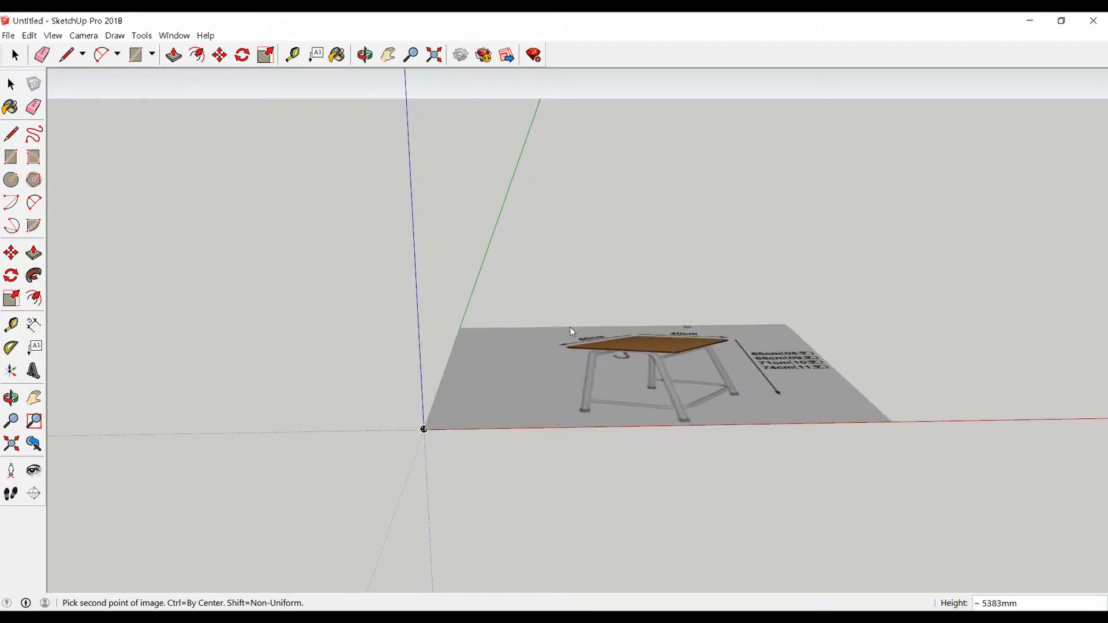
- Rotate the desk image 90 degrees about its bottom edge on the red axis so it stands upright
middle_drag(529, 355, 431, 314)
key(q)
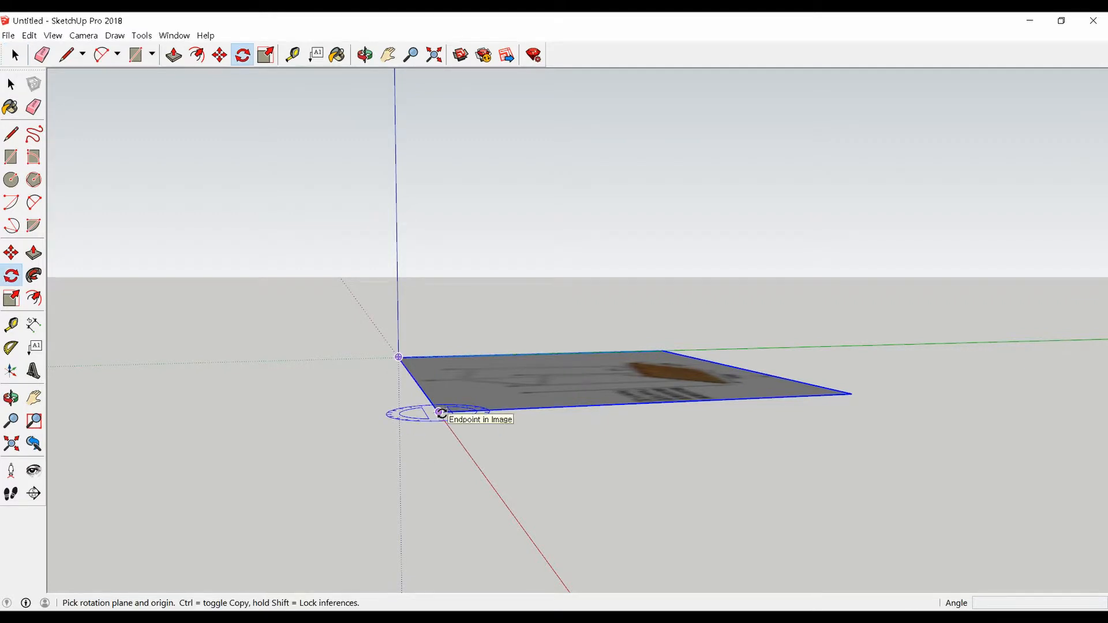
click(439, 411)
click(633, 381)
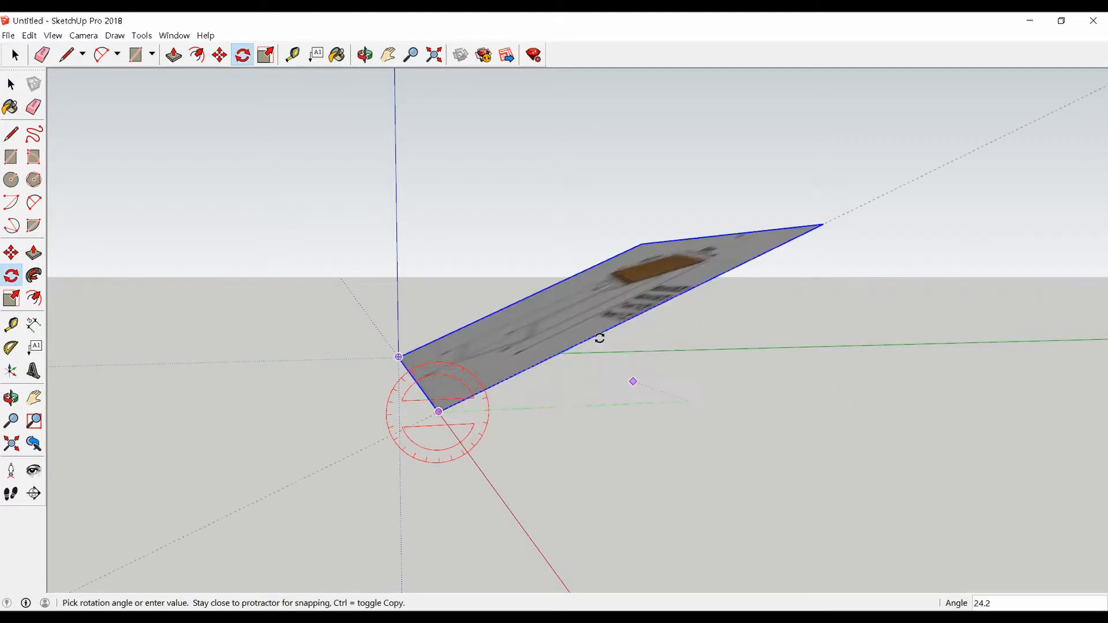
text(90)
key(Return)
scroll(438, 451, down, 2)
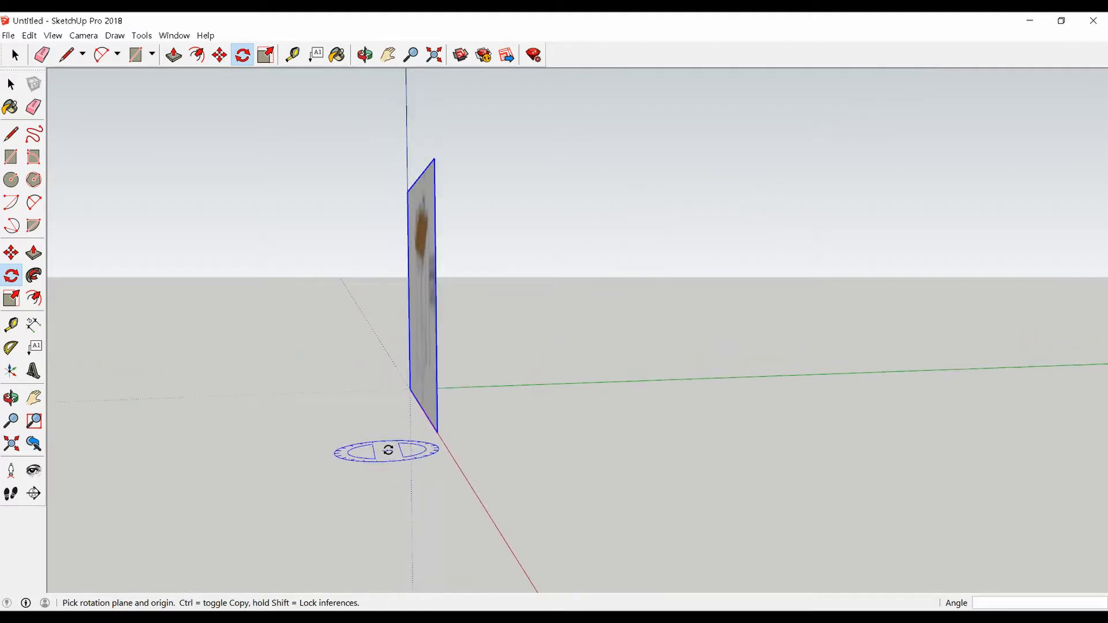
middle_drag(388, 450, 761, 447)
key(space)
scroll(456, 375, down, 3)
scroll(516, 260, up, 2)
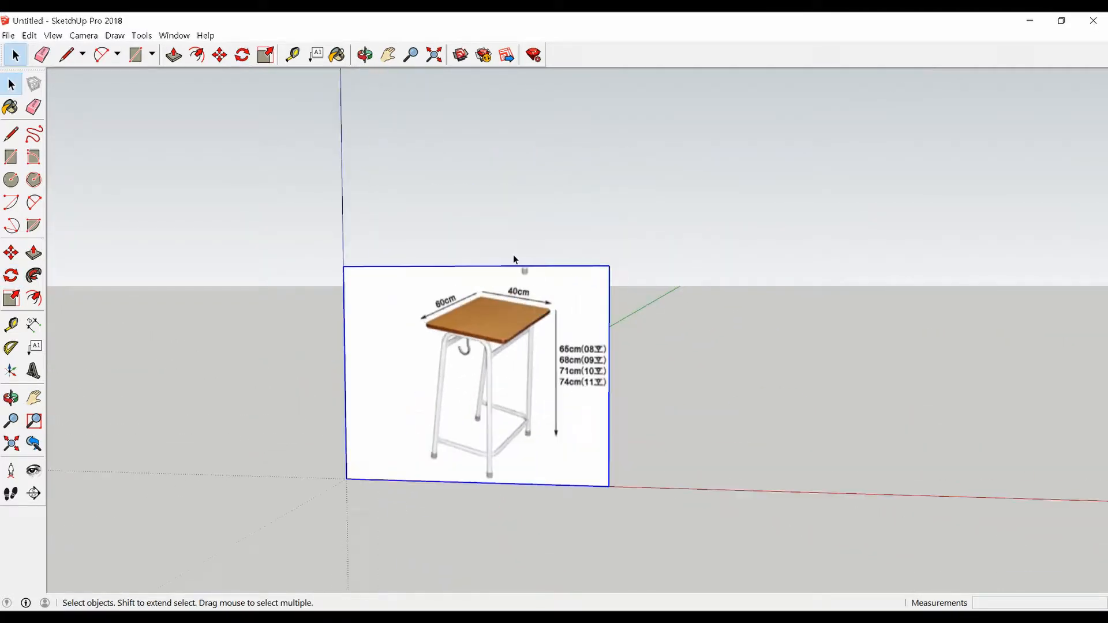
- Resize the whole model by measuring the 40cm arrow in the desk image with the Tape Measure and setting its length to 400 mm
scroll(379, 379, up, 4)
key(o)
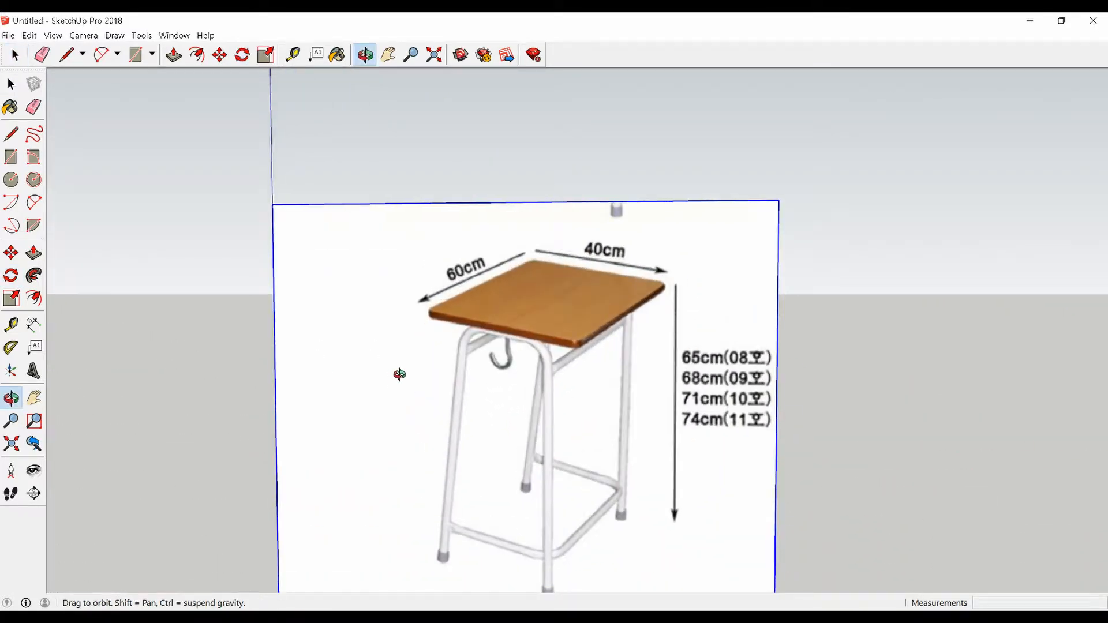
key(space)
scroll(601, 282, up, 3)
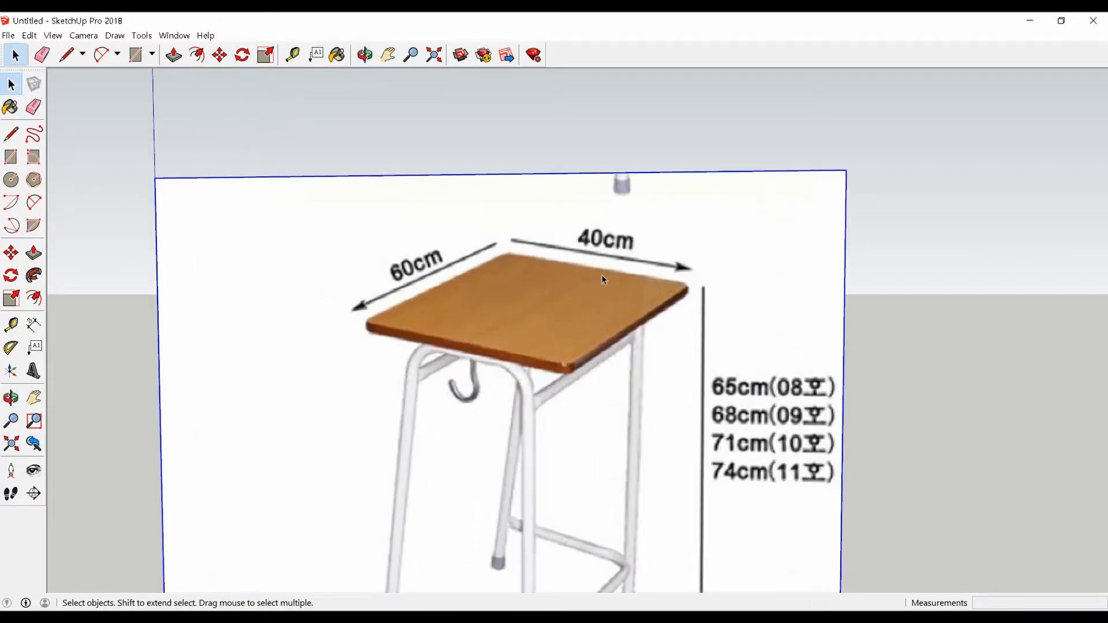
key(t)
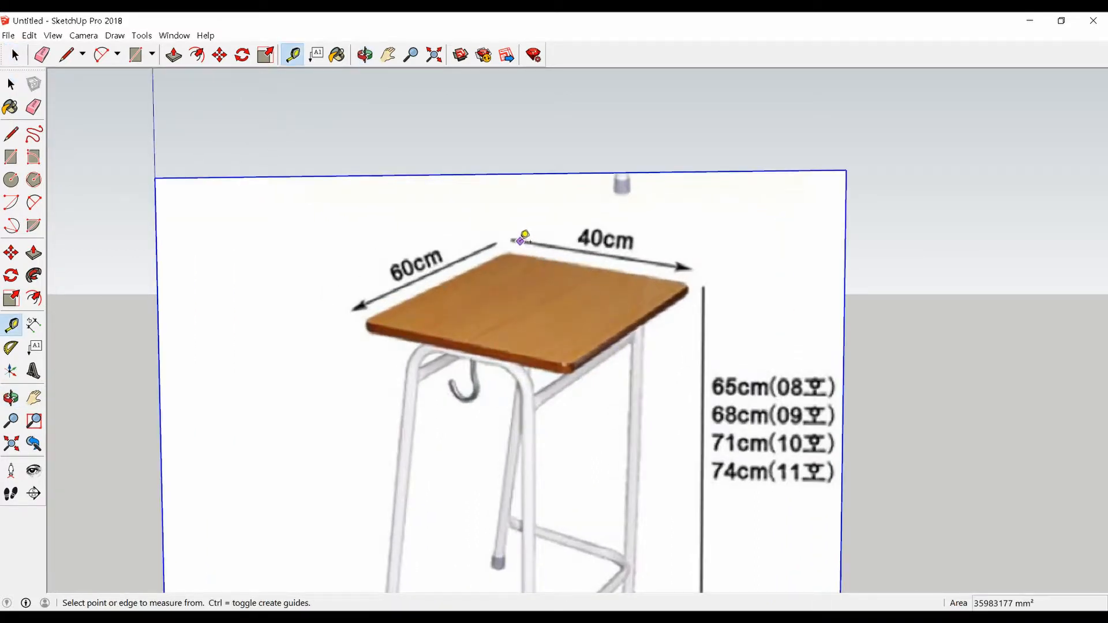
click(514, 239)
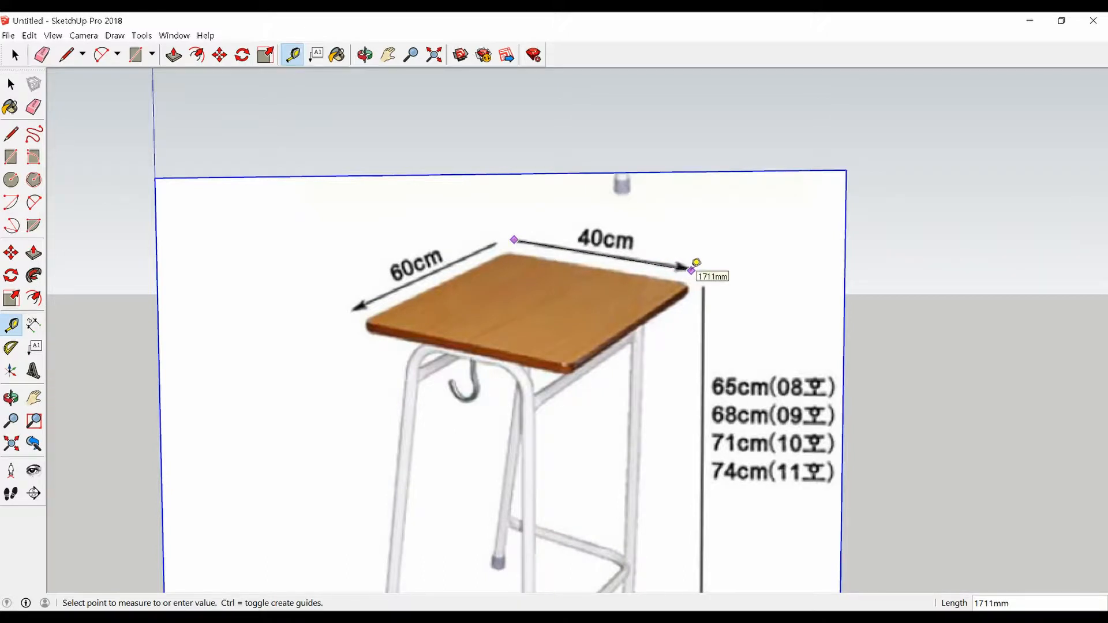
click(696, 263)
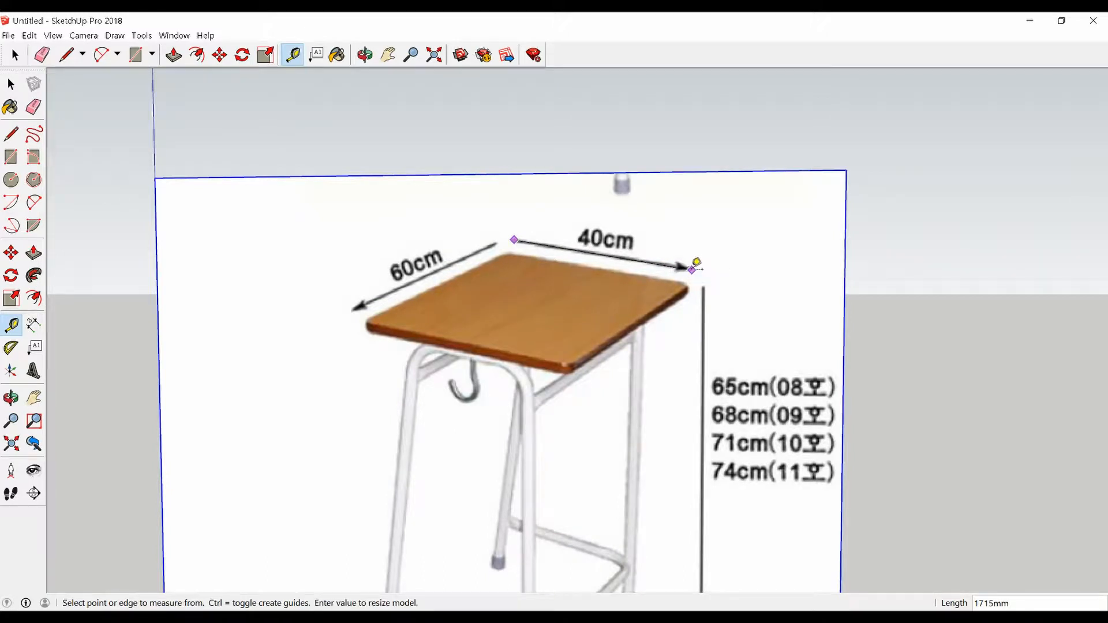
text(400)
key(Return)
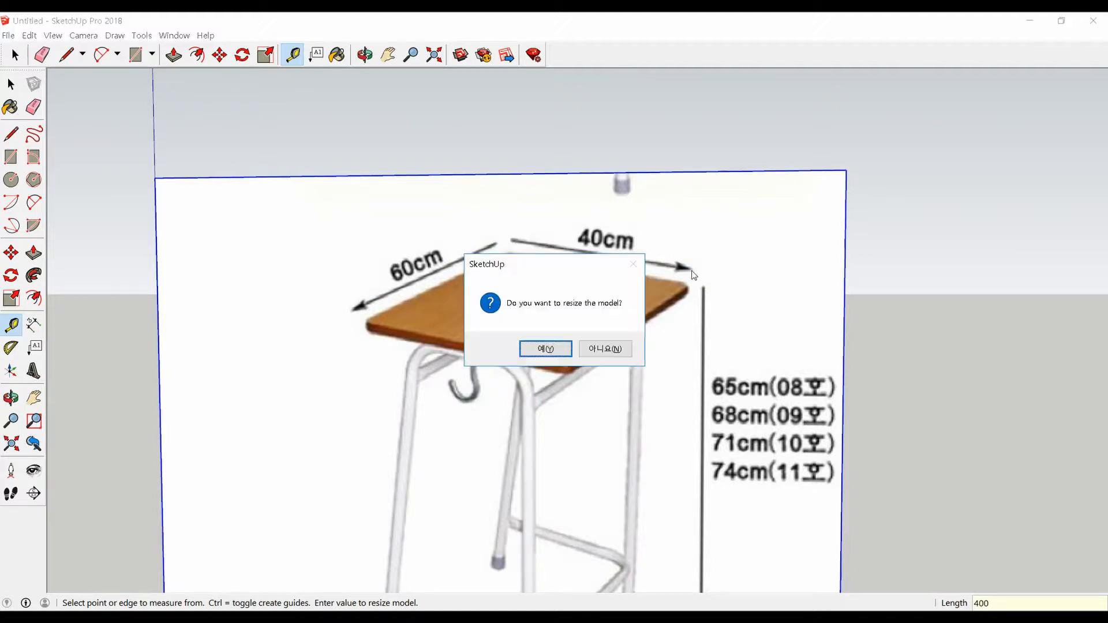
click(545, 349)
- Draw a 400 by 600 mm rectangle on the ground in front of the desk image
scroll(560, 339, down, 5)
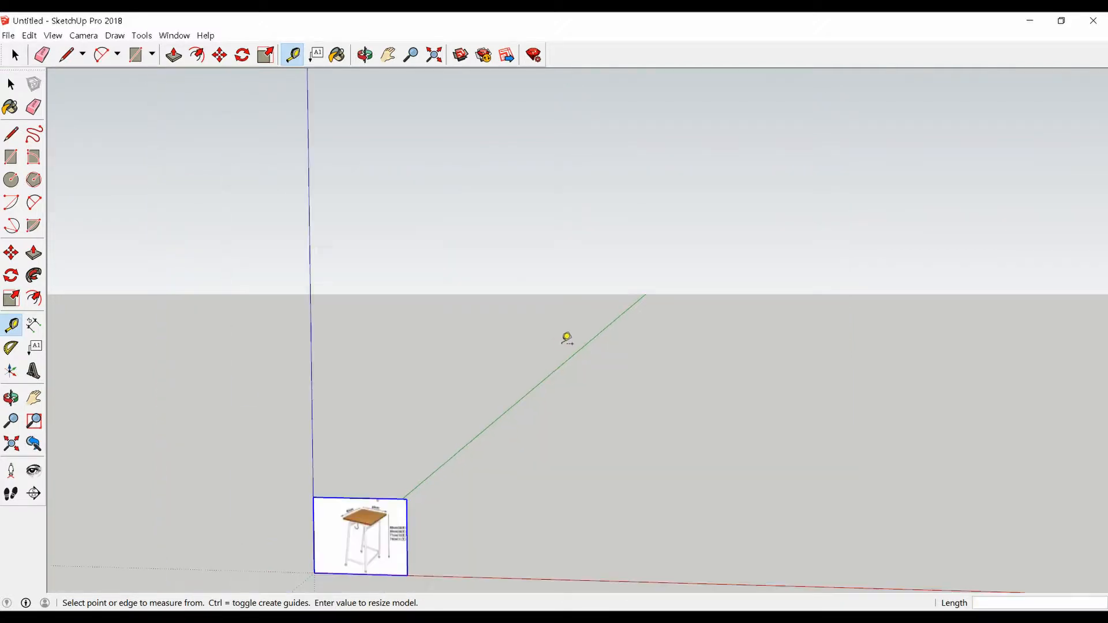
scroll(523, 471, up, 6)
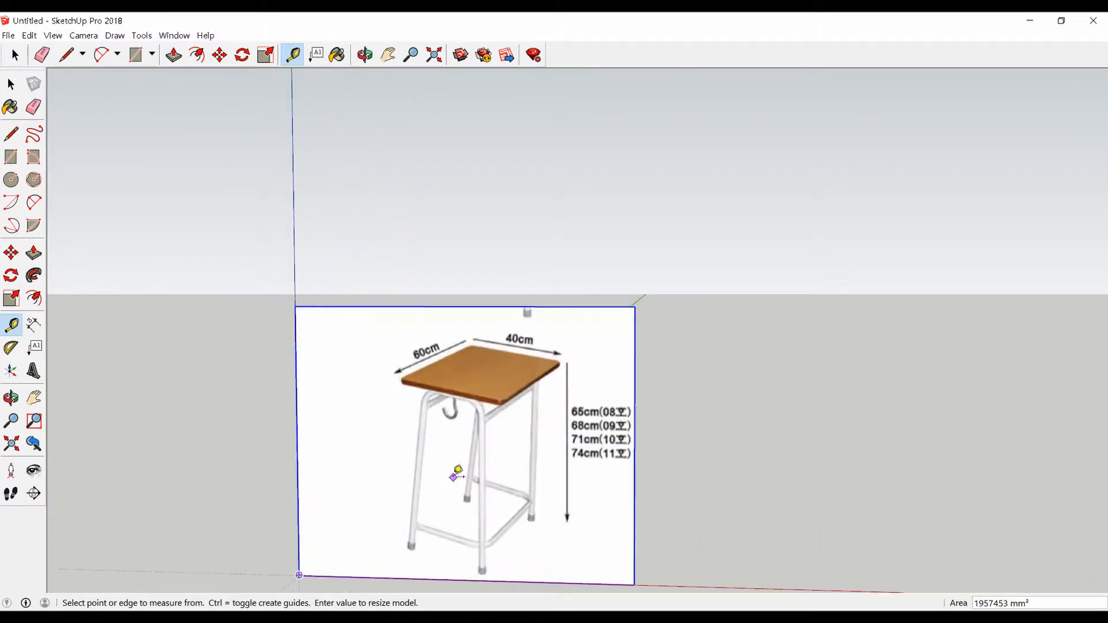
middle_drag(487, 333, 487, 494)
scroll(493, 482, up, 2)
key(r)
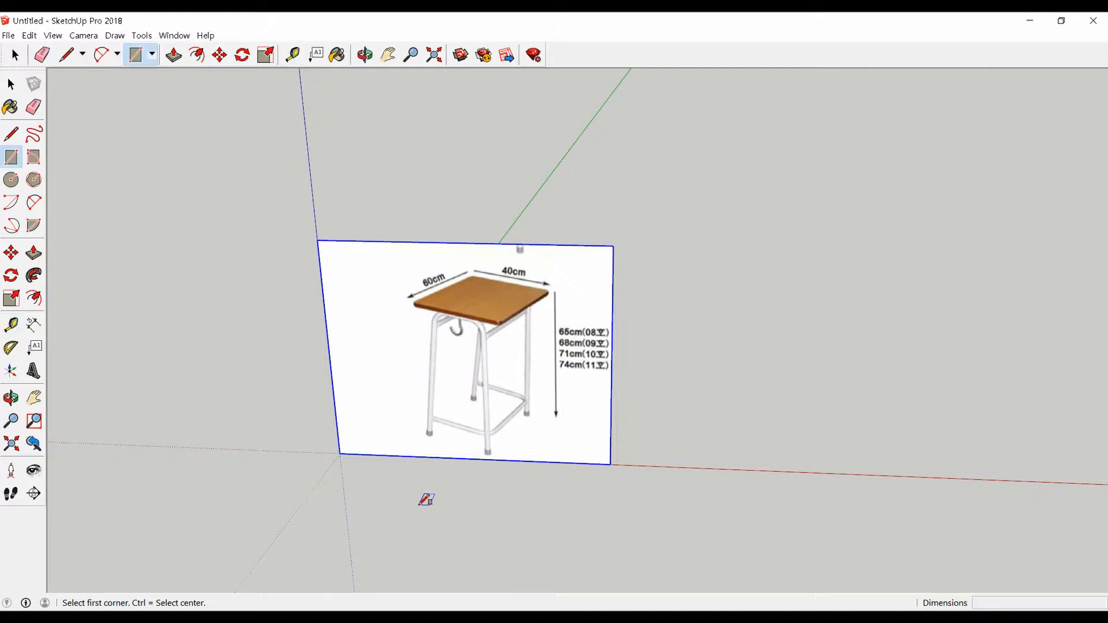
click(420, 505)
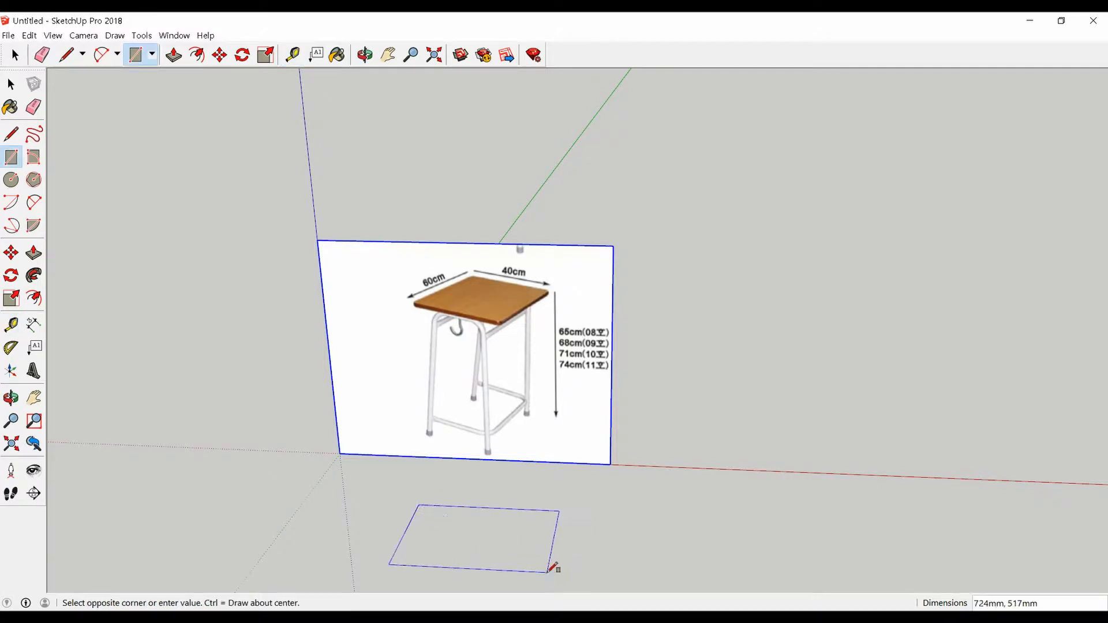
click(547, 572)
text(400,600)
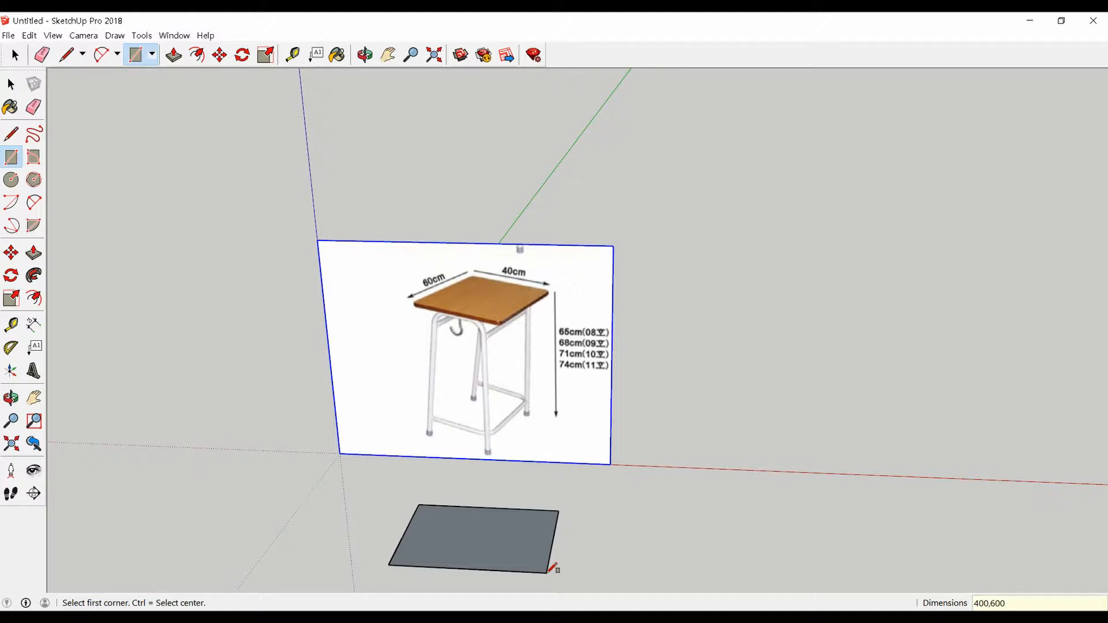
key(Return)
- Push/Pull the rectangle upward into a thin slab for the desktop
key(space)
middle_drag(558, 534, 418, 510)
scroll(458, 490, up, 2)
click(458, 490)
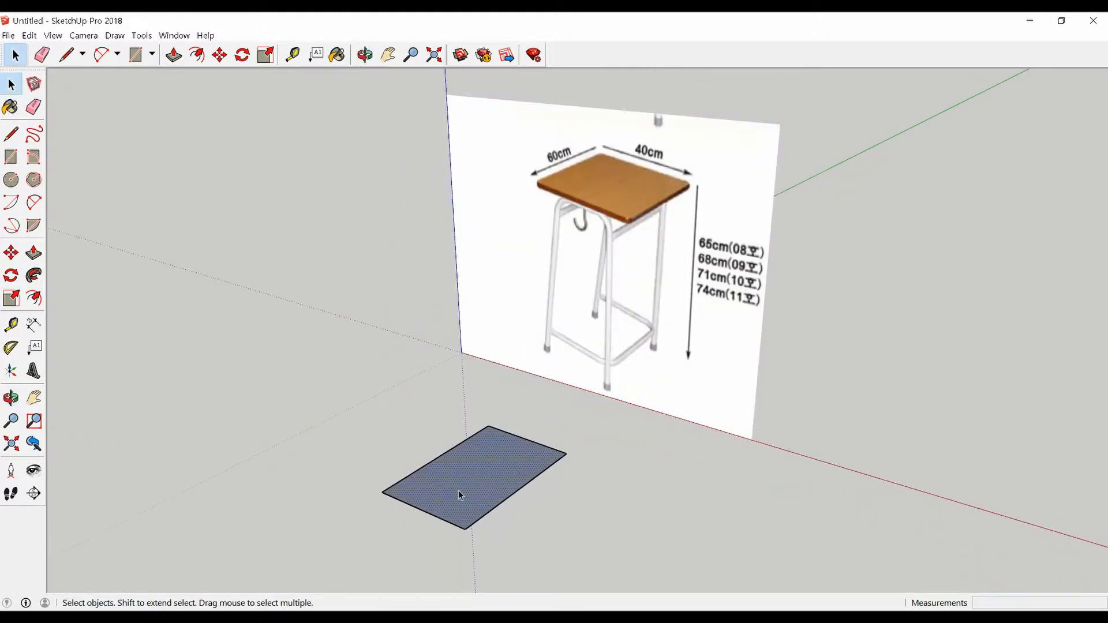
key(p)
drag(458, 489, 459, 486)
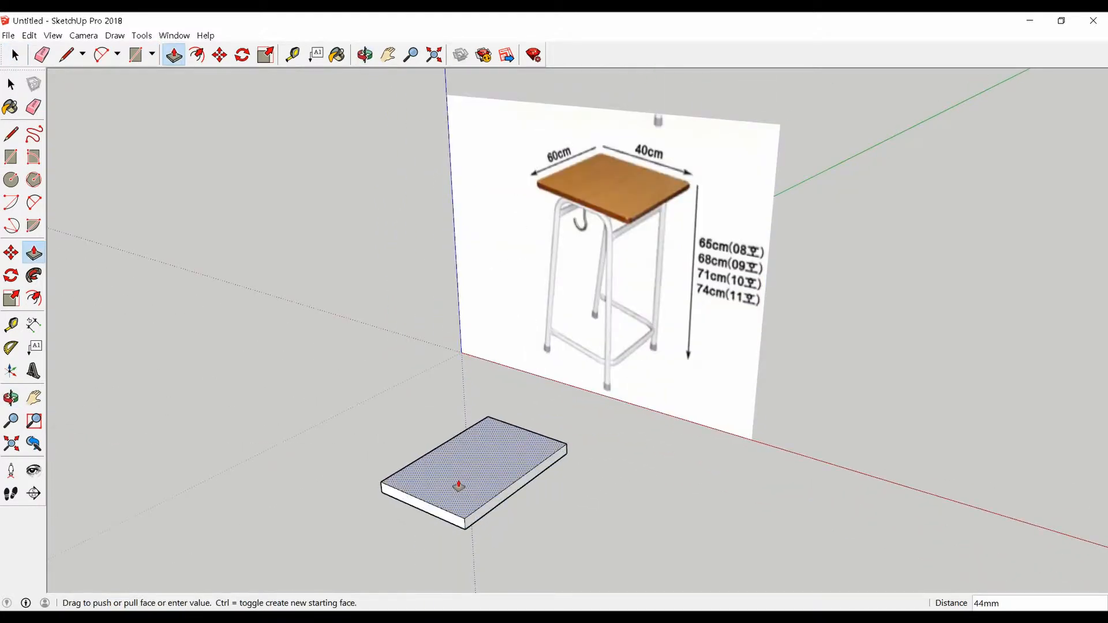
text(5)
key(Return)
key(space)
- Select the entire desktop slab and rotate it 90 degrees on the ground plane about the centre of its top face
middle_drag(458, 480, 663, 484)
scroll(519, 507, up, 1)
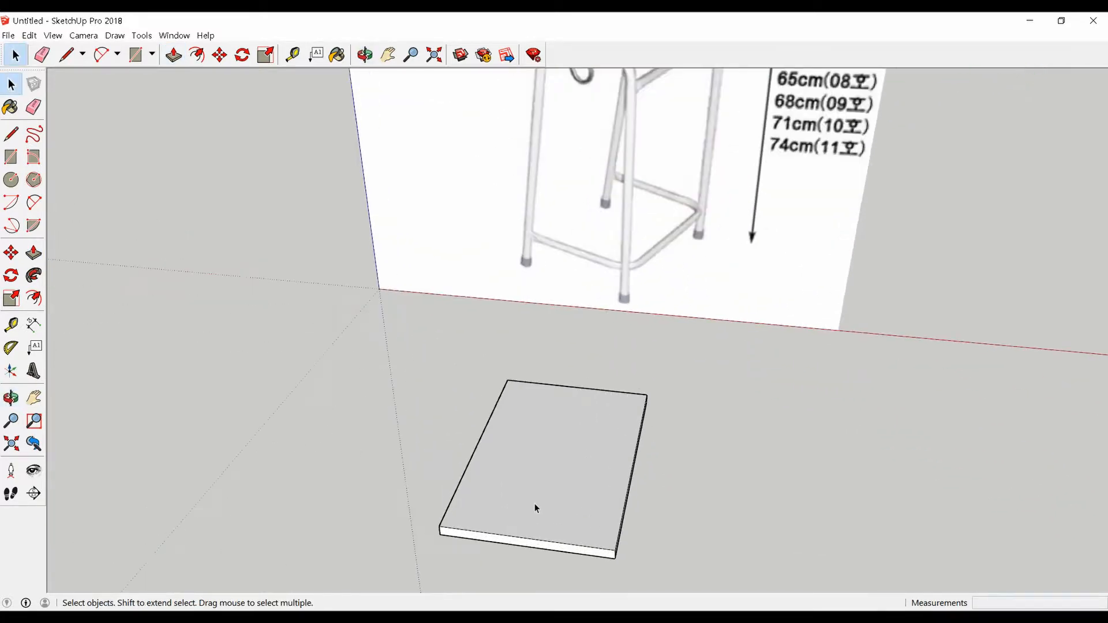
triple_click(534, 503)
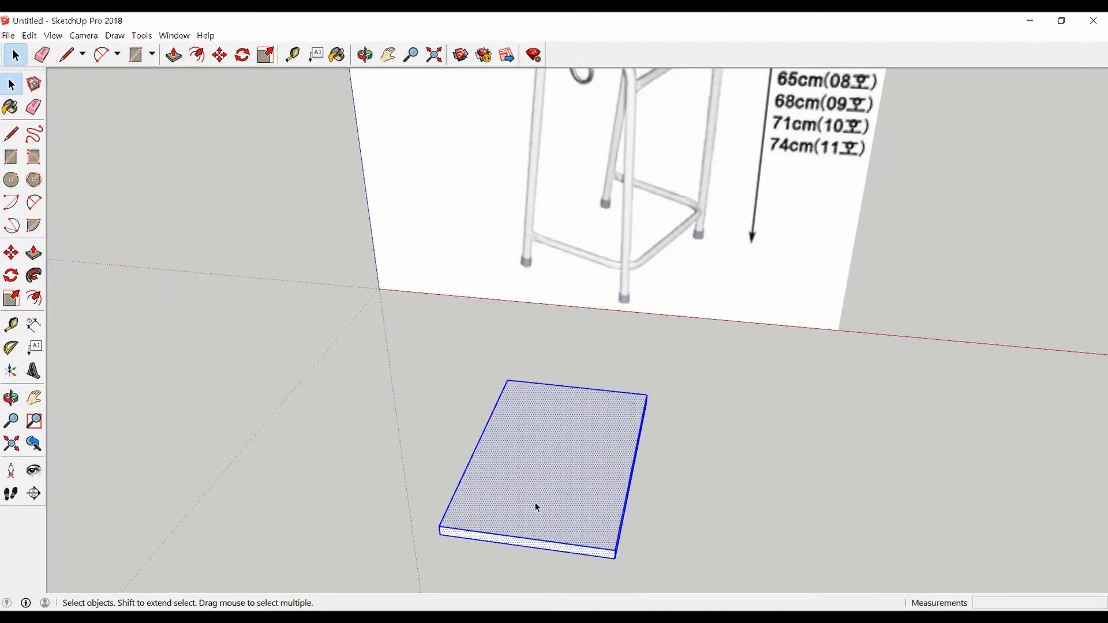
key(q)
click(556, 463)
click(569, 421)
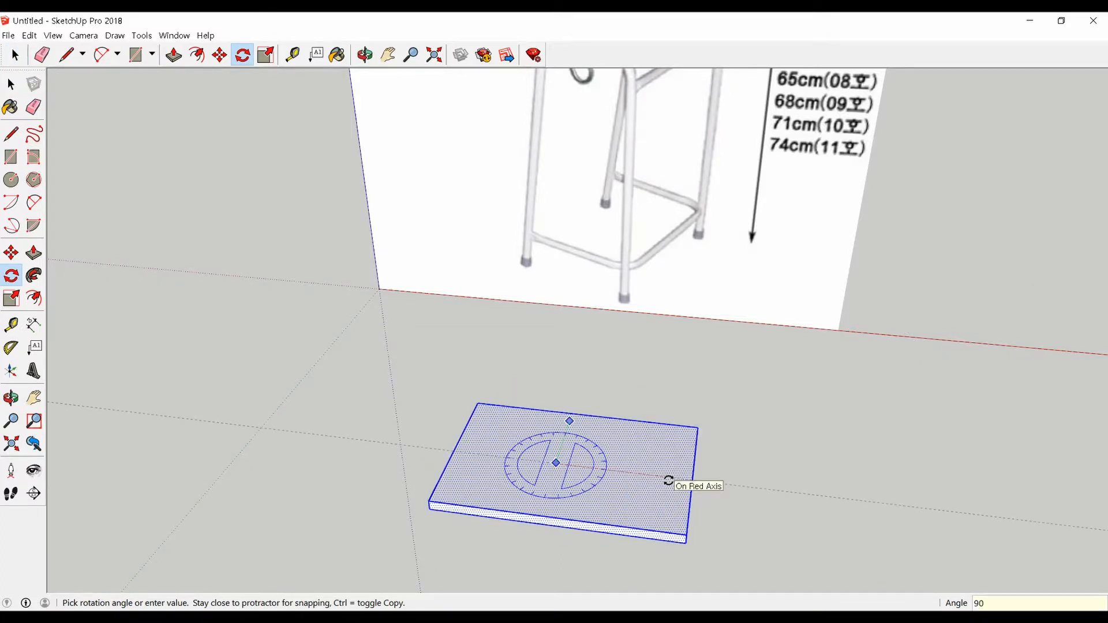
click(668, 480)
scroll(667, 483, down, 3)
middle_drag(663, 486, 671, 509)
key(space)
scroll(749, 518, up, 1)
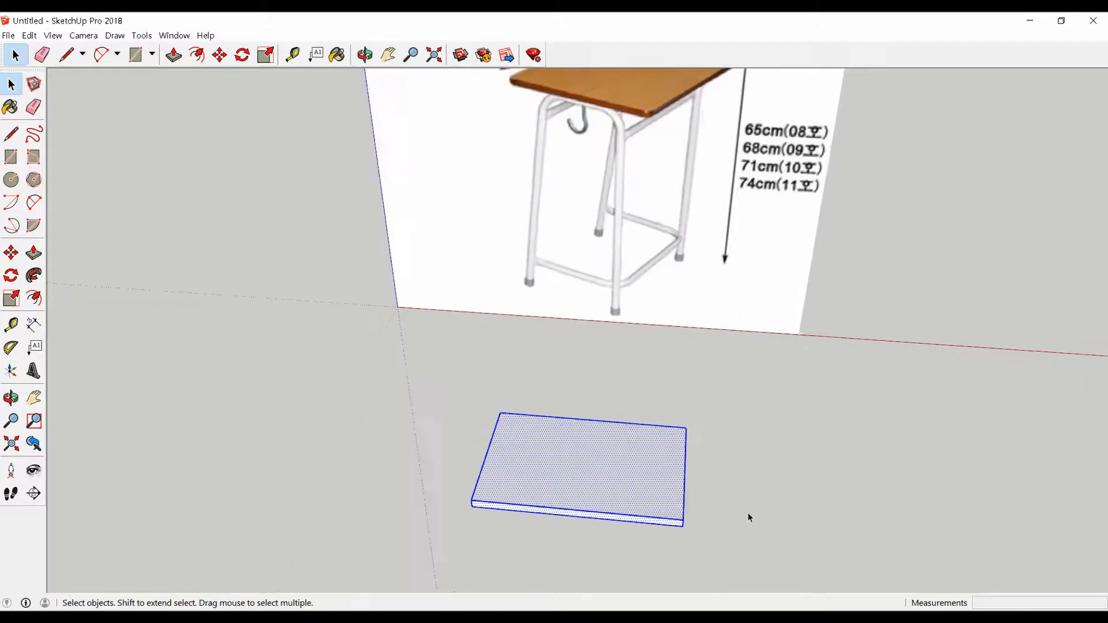
- Draw an arc with a bulge of about 9 mm between the long edges of the slab's front face, curving toward its left end
middle_drag(749, 517, 472, 520)
scroll(462, 514, up, 2)
key(o)
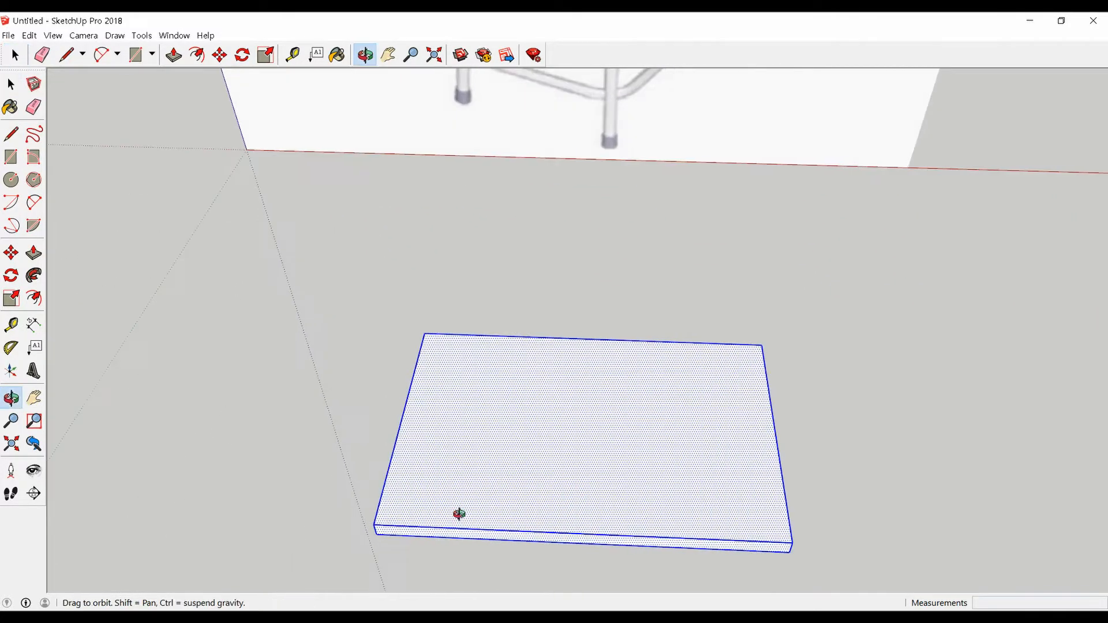
drag(459, 514, 471, 309)
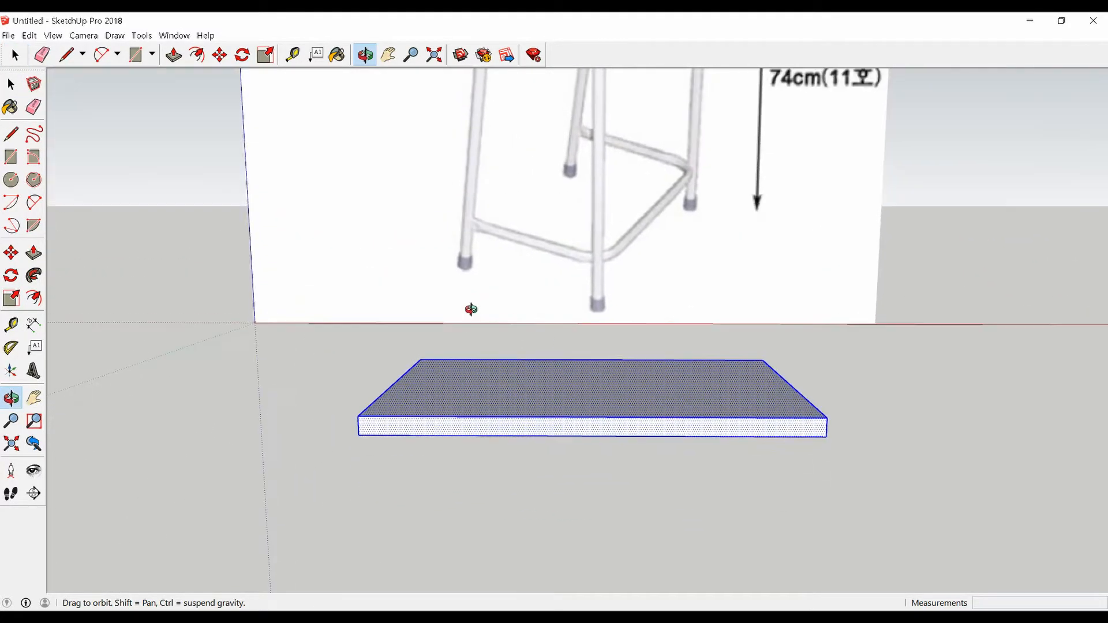
key(space)
scroll(362, 451, up, 3)
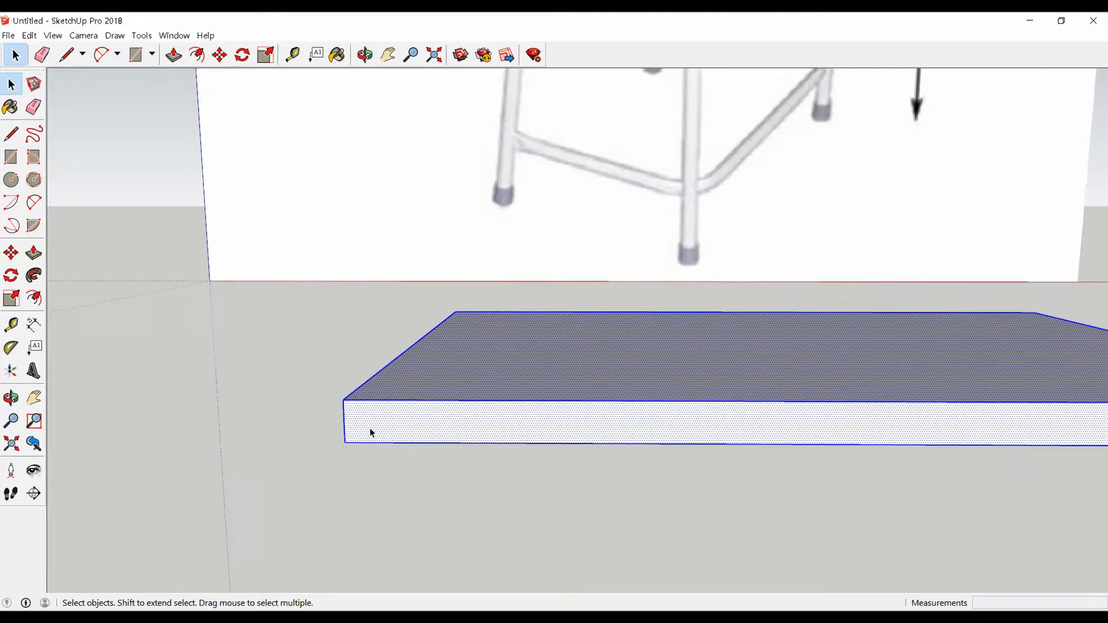
scroll(370, 427, up, 1)
click(370, 427)
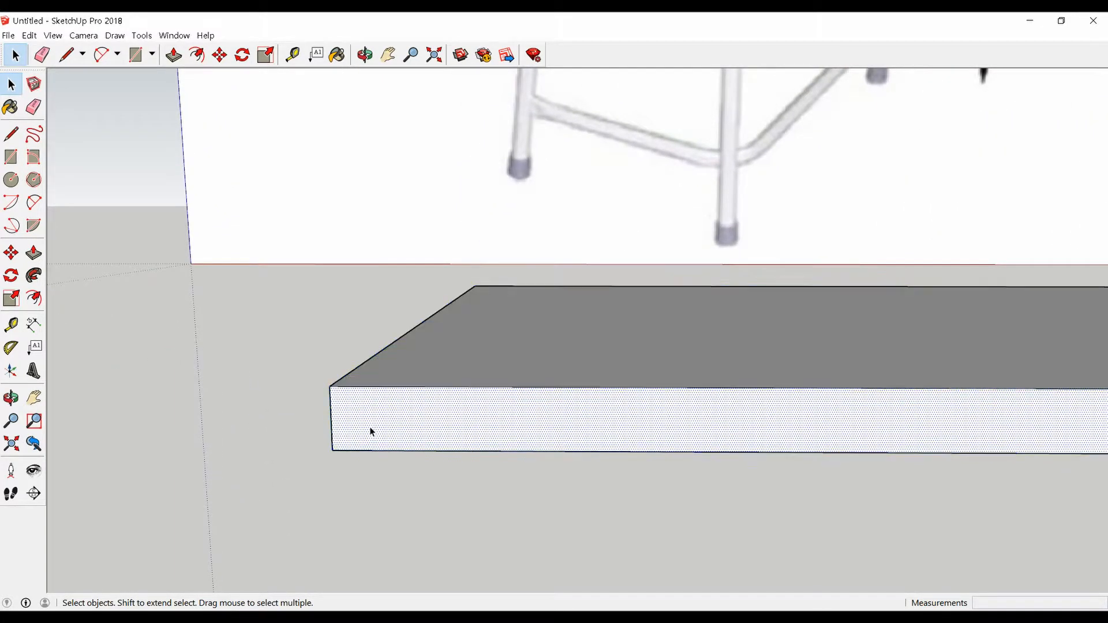
key(a)
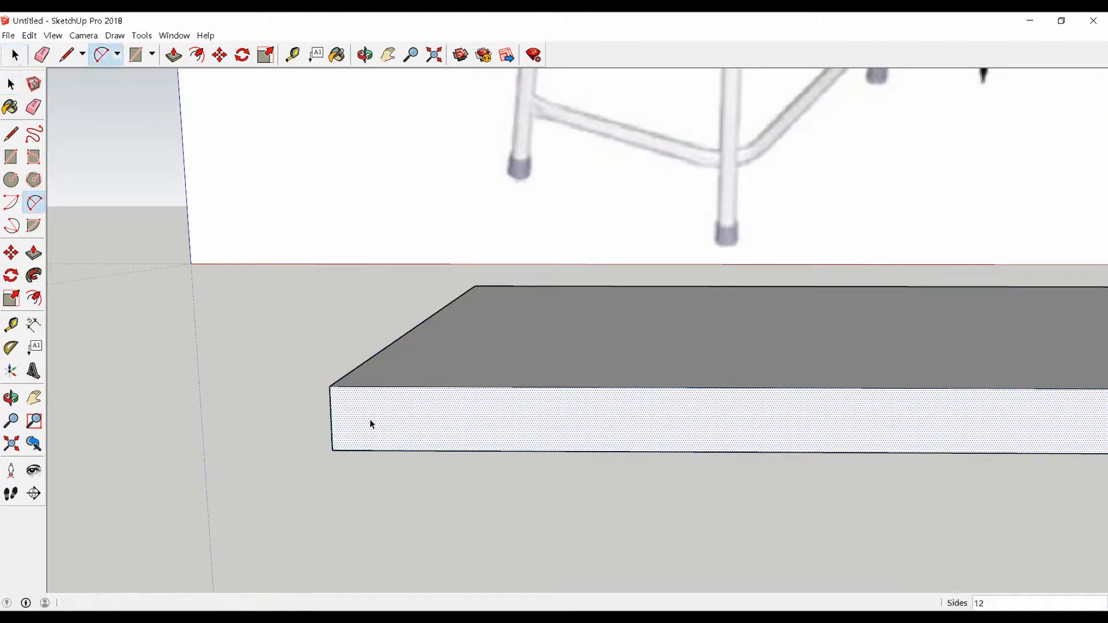
click(358, 386)
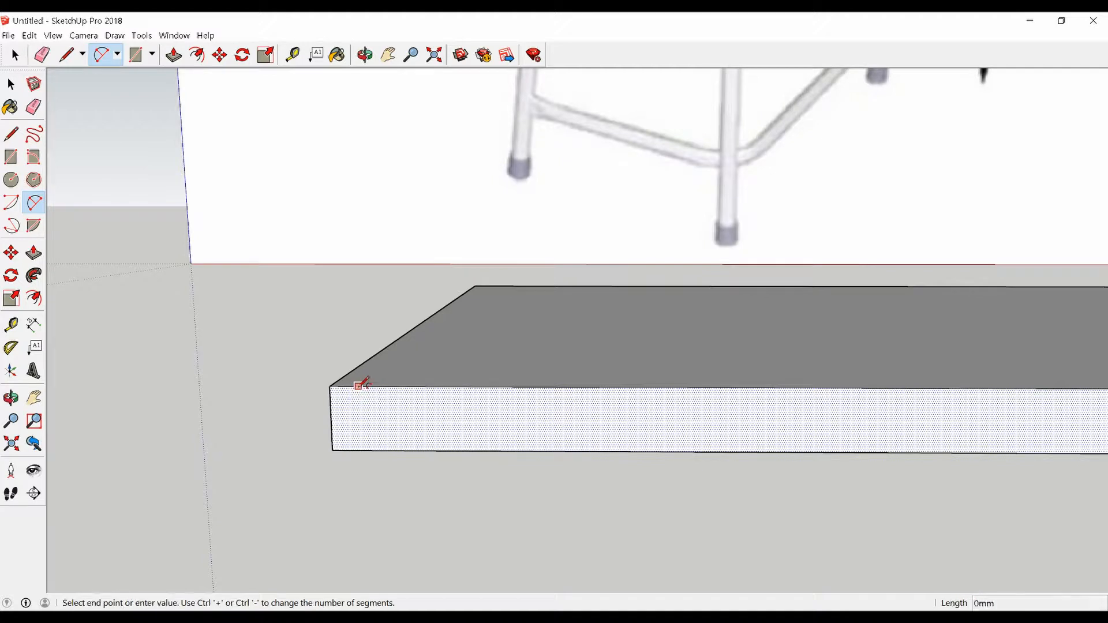
click(360, 450)
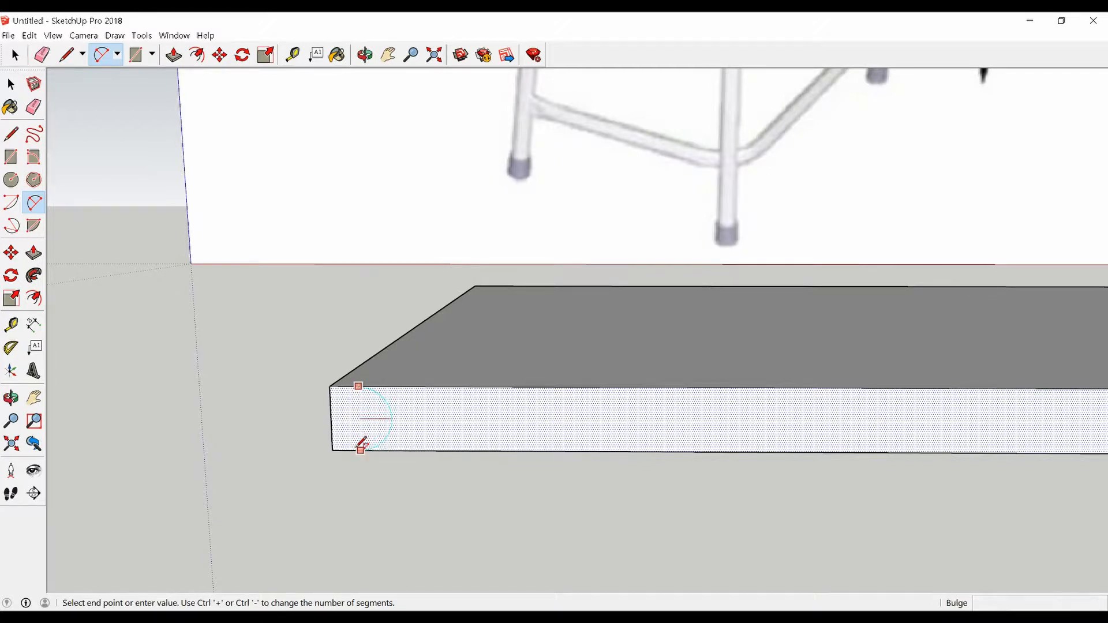
scroll(346, 420, up, 2)
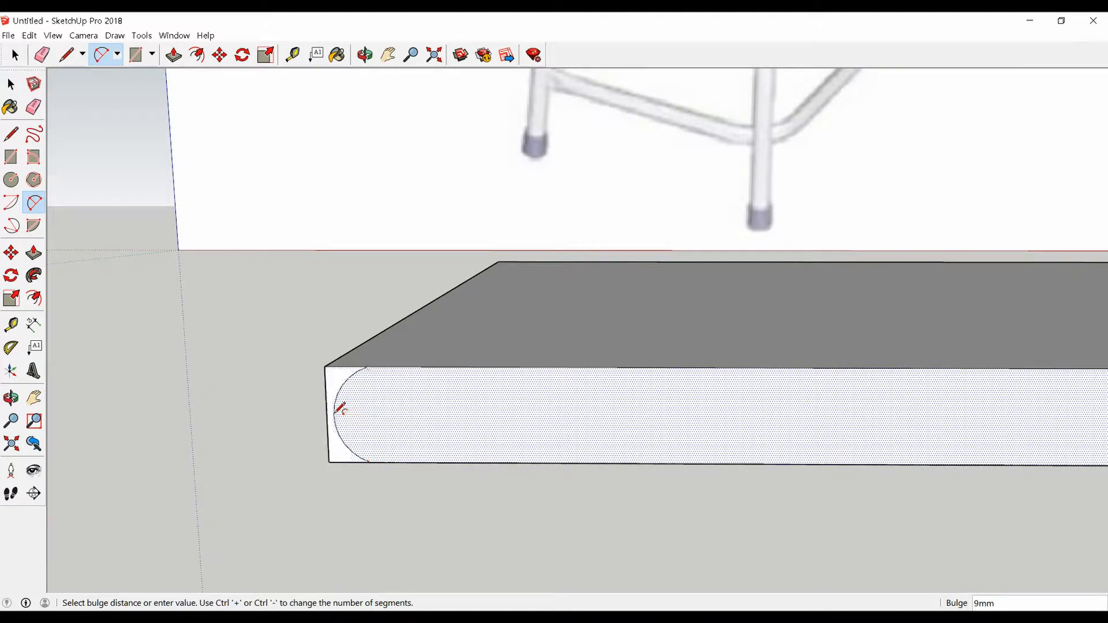
click(340, 409)
key(space)
- Round the desktop's edges by running Follow Me on the waste profile outside the arc along the top face's perimeter
middle_drag(346, 415, 353, 449)
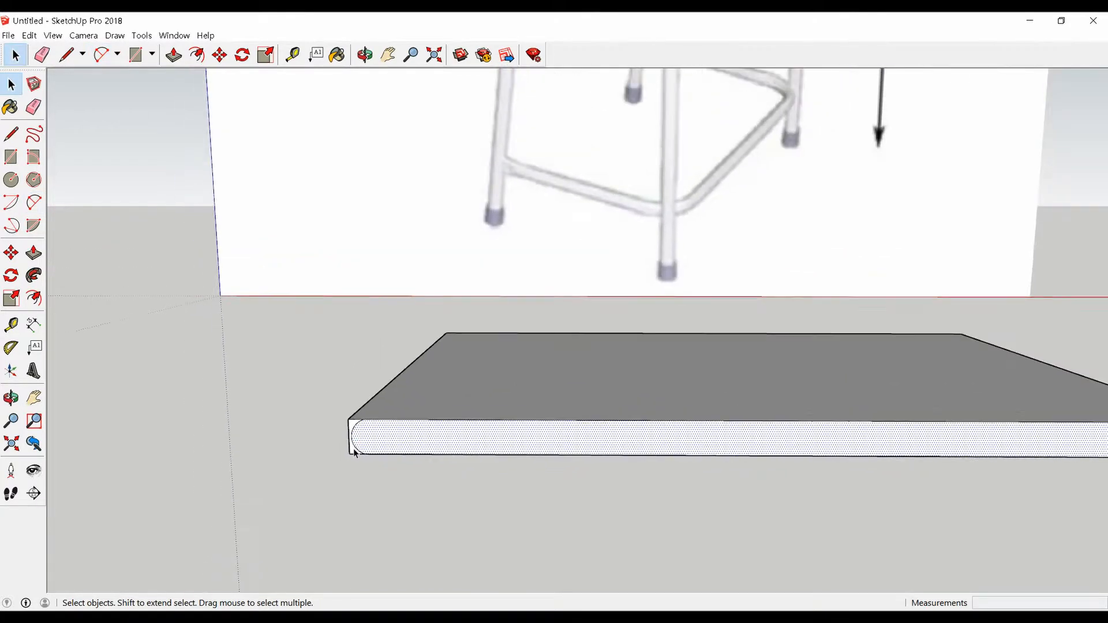
double_click(459, 408)
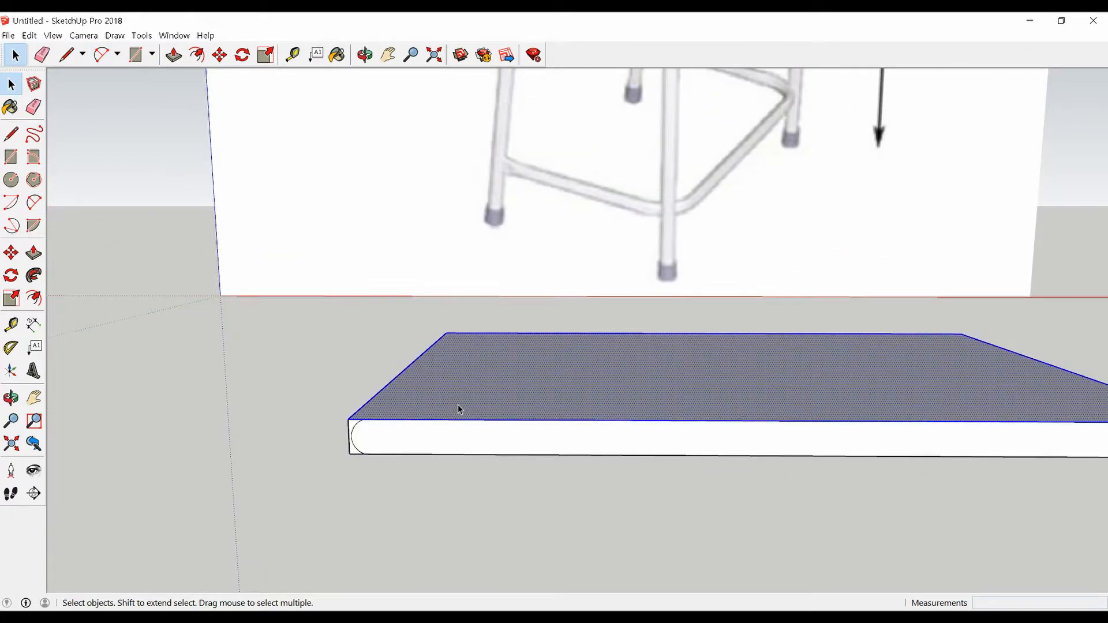
click(33, 276)
scroll(354, 424, up, 4)
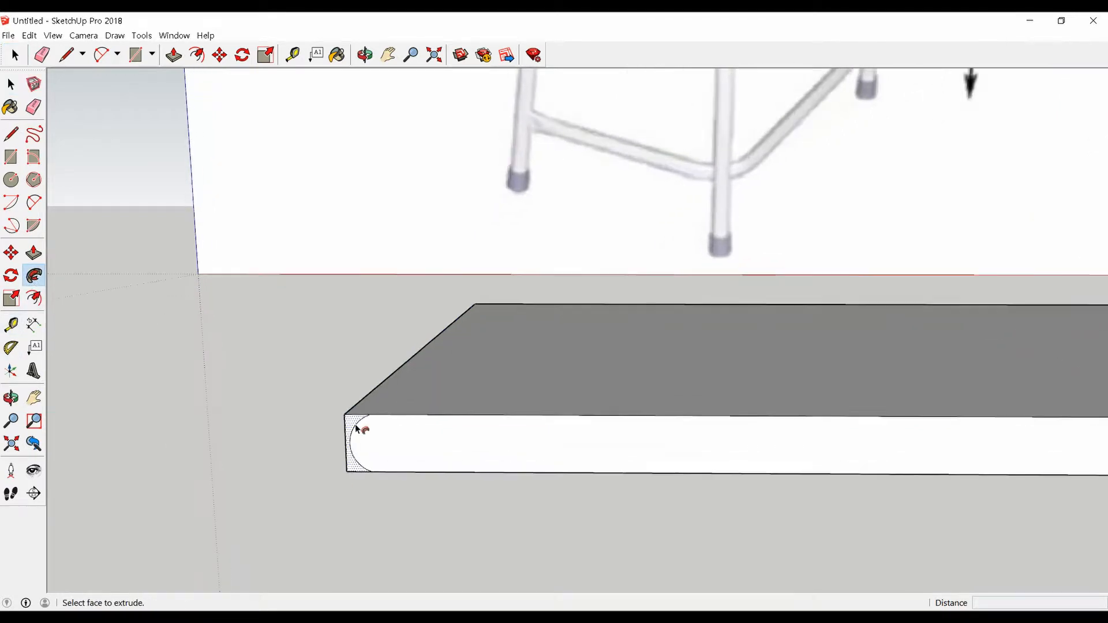
scroll(346, 438, down, 6)
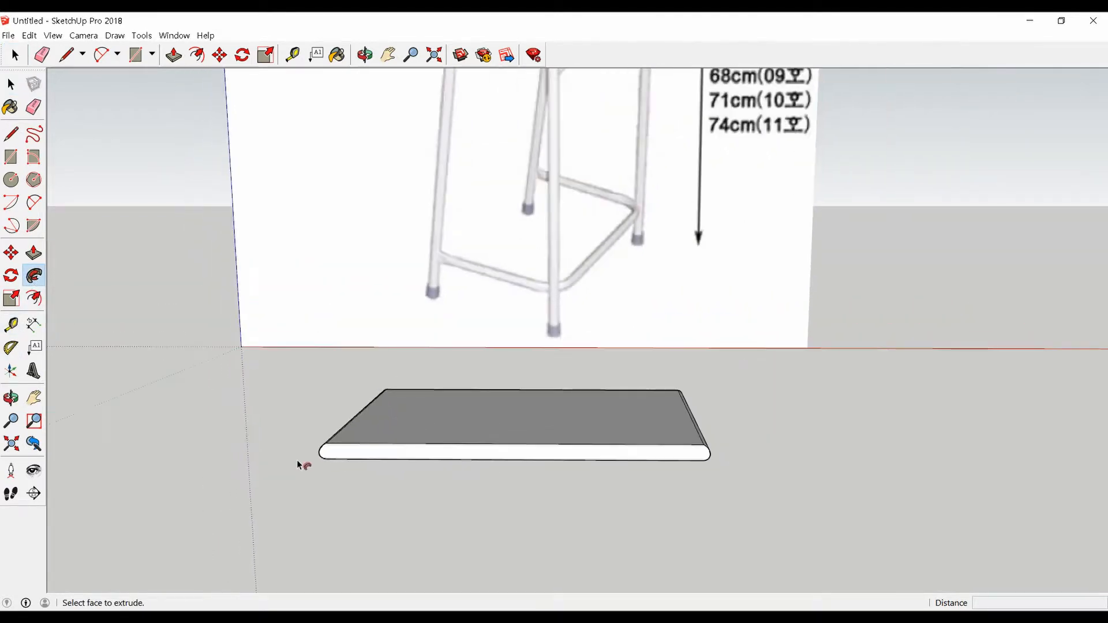
- Select the entire rounded desktop and make it a group
middle_drag(302, 462, 427, 513)
key(space)
triple_click(449, 446)
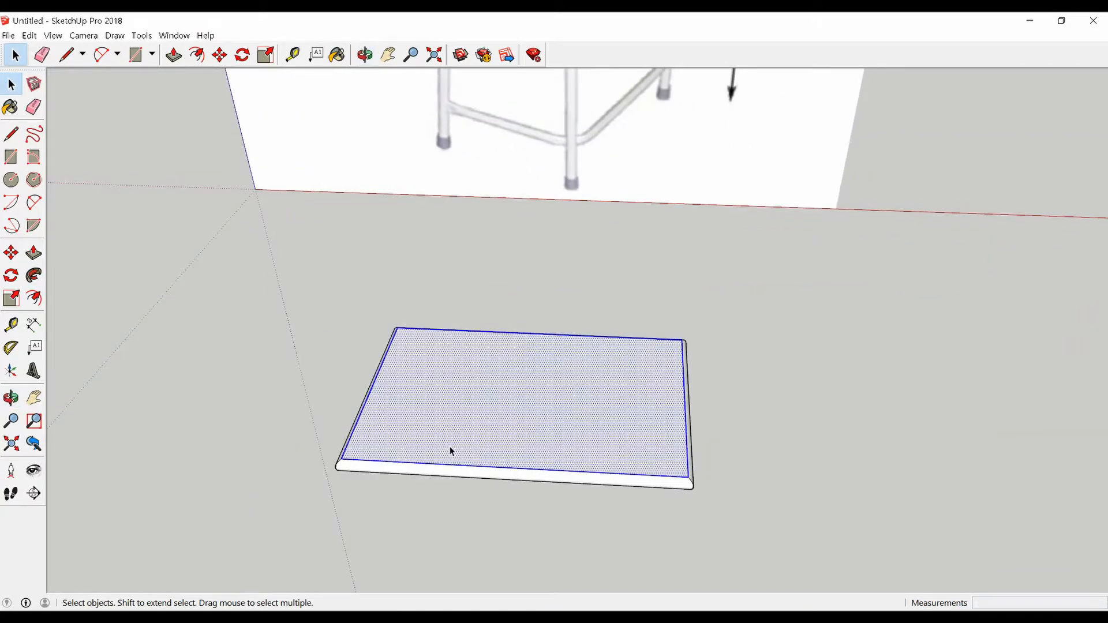
right_click(449, 445)
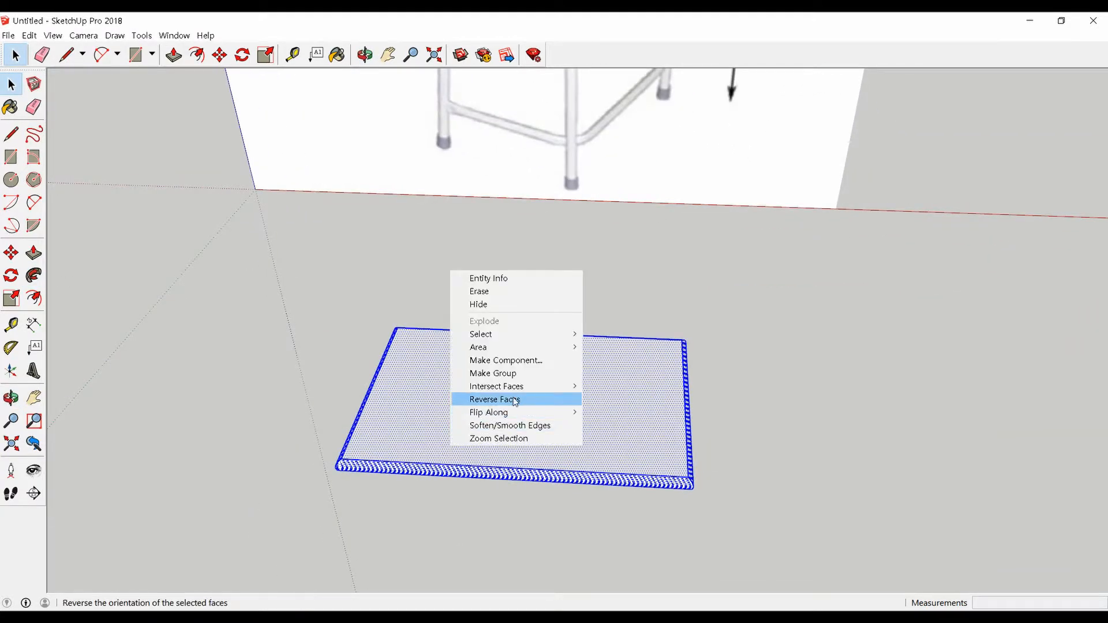
click(508, 373)
- Examine the height dimensions beside the desk in the reference image
scroll(546, 481, down, 4)
middle_drag(470, 471, 500, 373)
scroll(508, 428, up, 2)
scroll(508, 428, up, 1)
scroll(506, 424, down, 4)
scroll(651, 242, up, 3)
scroll(650, 254, up, 2)
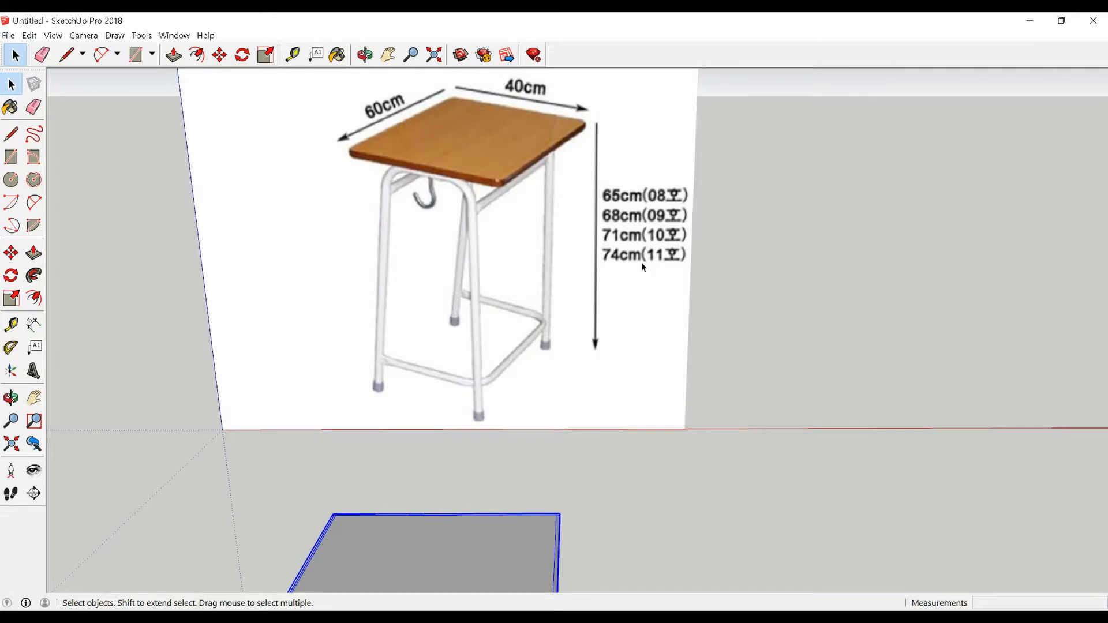
scroll(641, 262, down, 3)
middle_drag(639, 265, 645, 314)
scroll(548, 393, up, 4)
middle_drag(546, 393, 552, 443)
scroll(532, 338, down, 4)
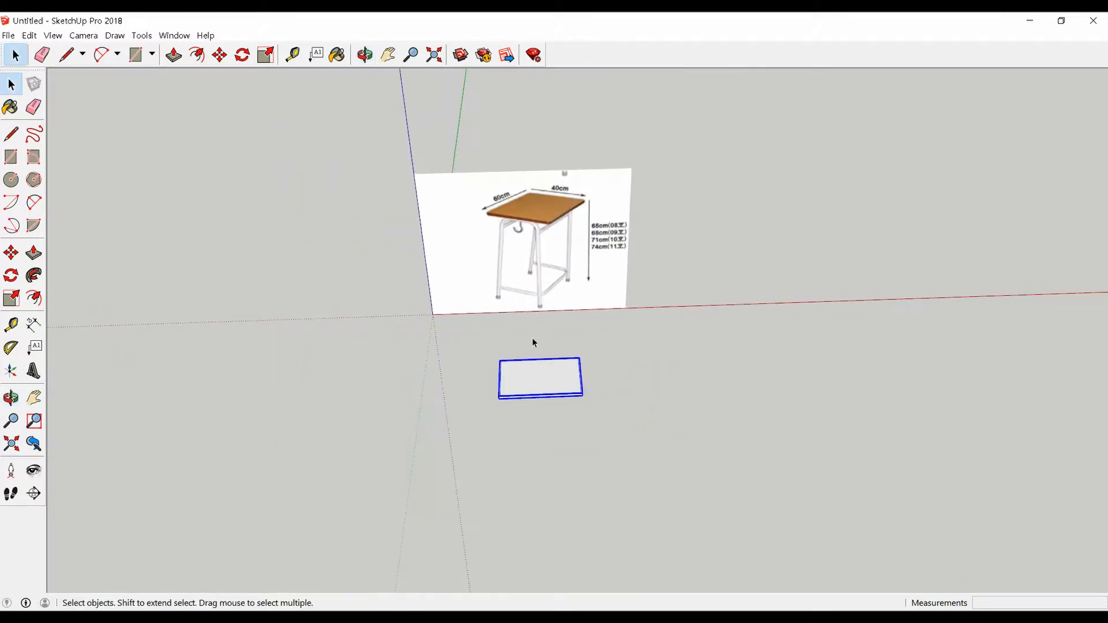
- Draw a 300 by 780 mm rectangle on the desktop's top face, starting inside its rear left corner
middle_drag(532, 338, 508, 515)
scroll(535, 413, up, 4)
middle_drag(534, 413, 526, 453)
middle_drag(507, 363, 518, 483)
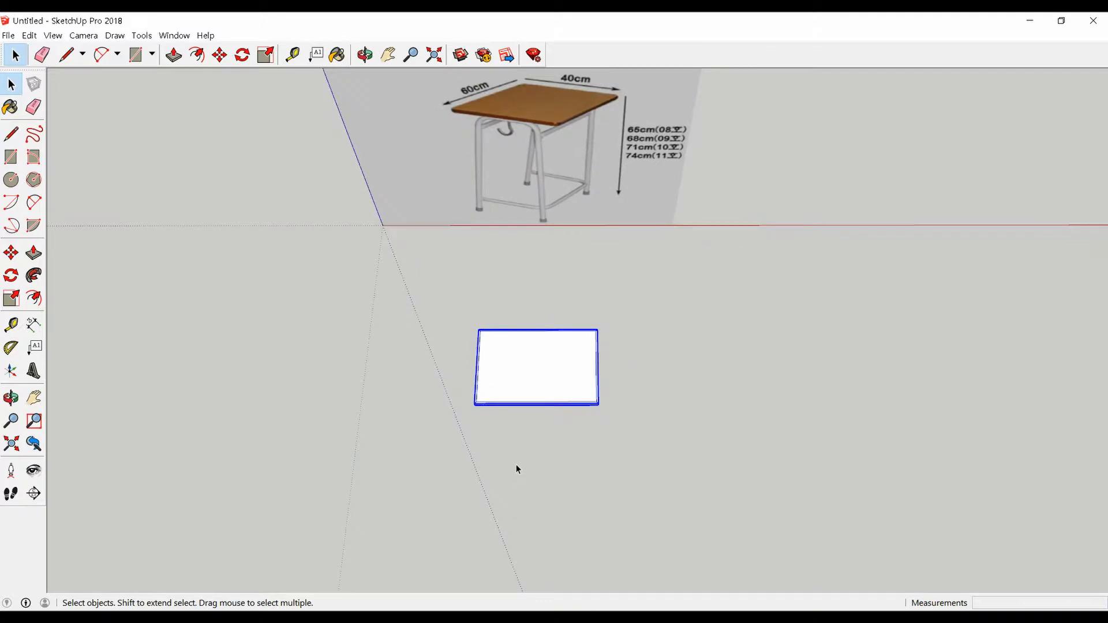
scroll(522, 366, up, 3)
scroll(462, 353, up, 4)
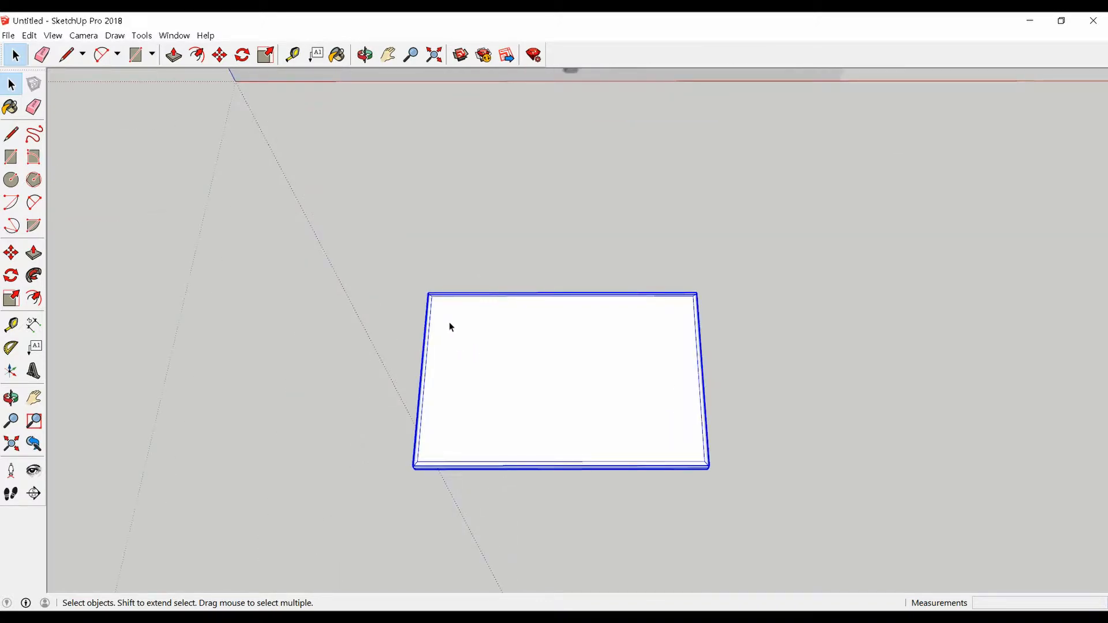
key(r)
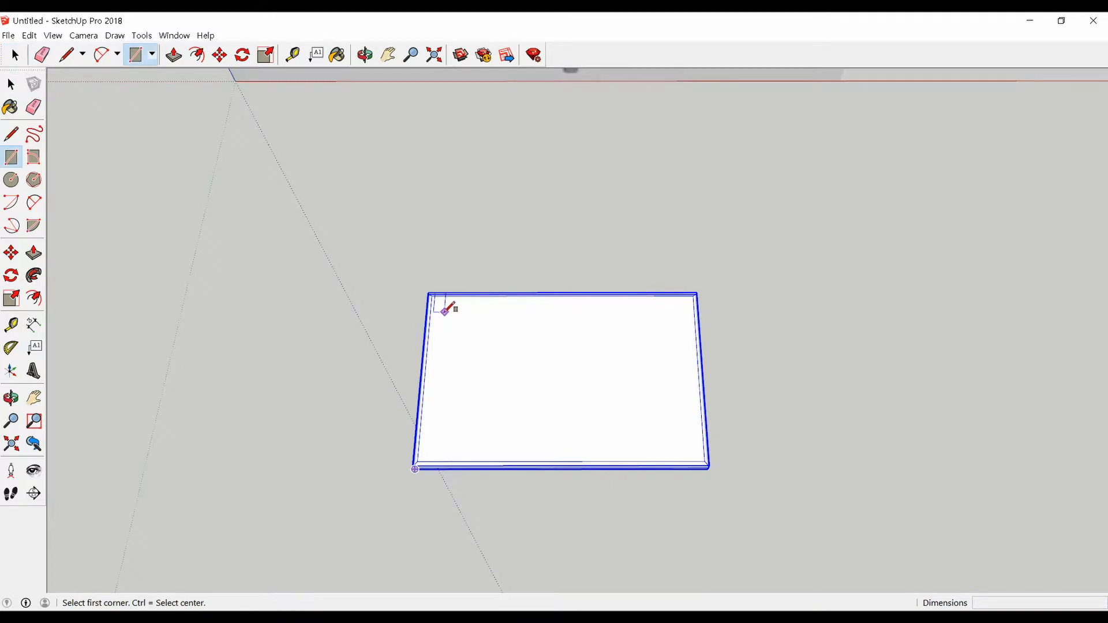
scroll(479, 363, down, 3)
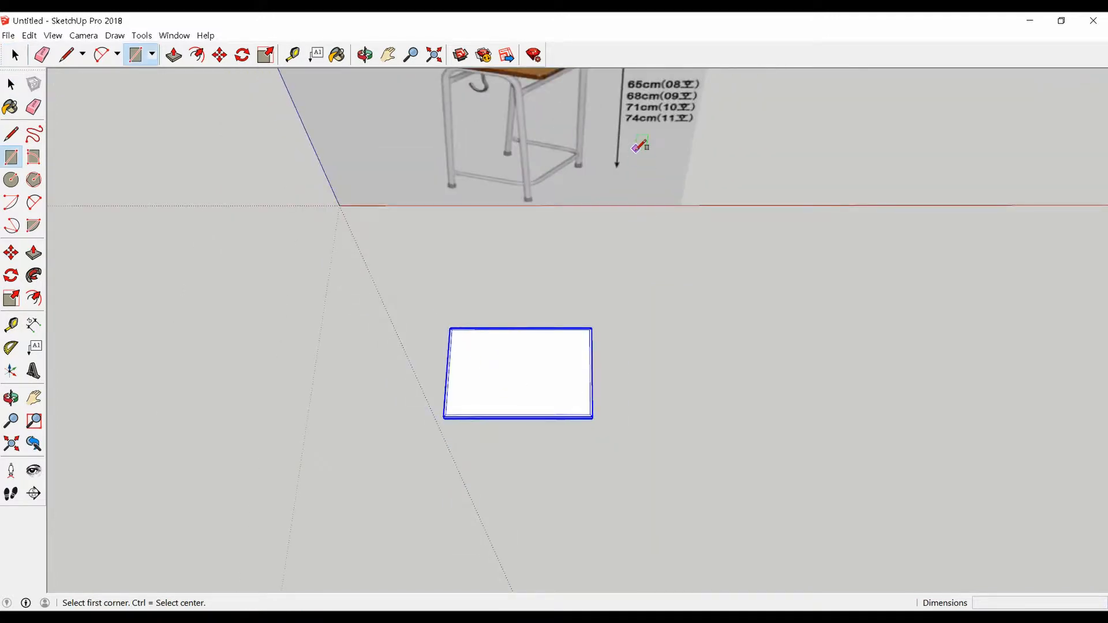
scroll(459, 343, up, 4)
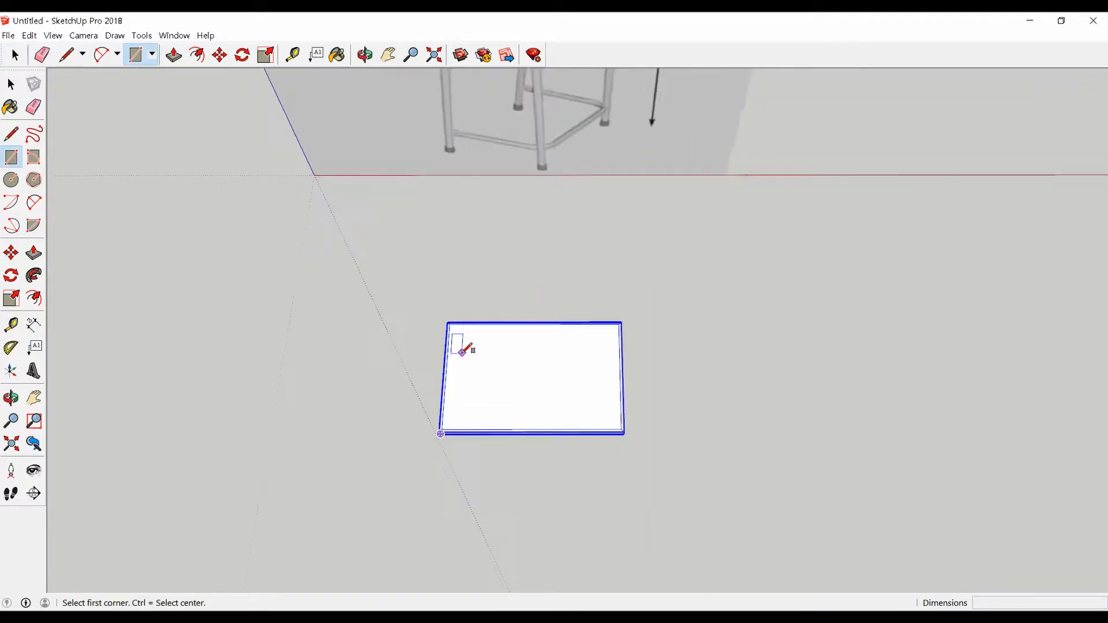
click(451, 322)
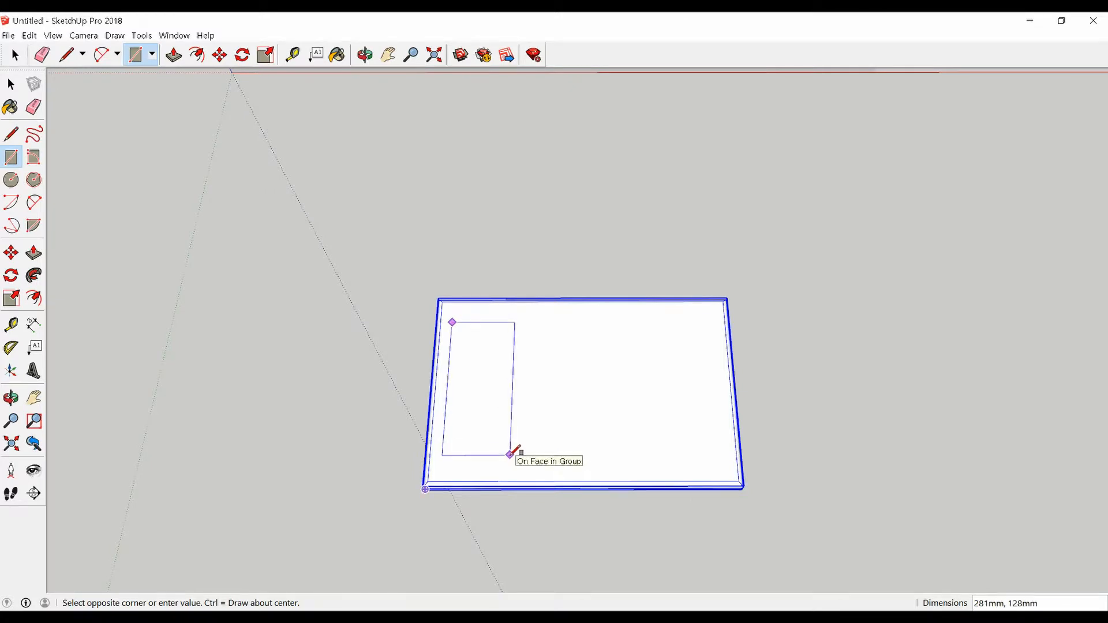
text(300,780)
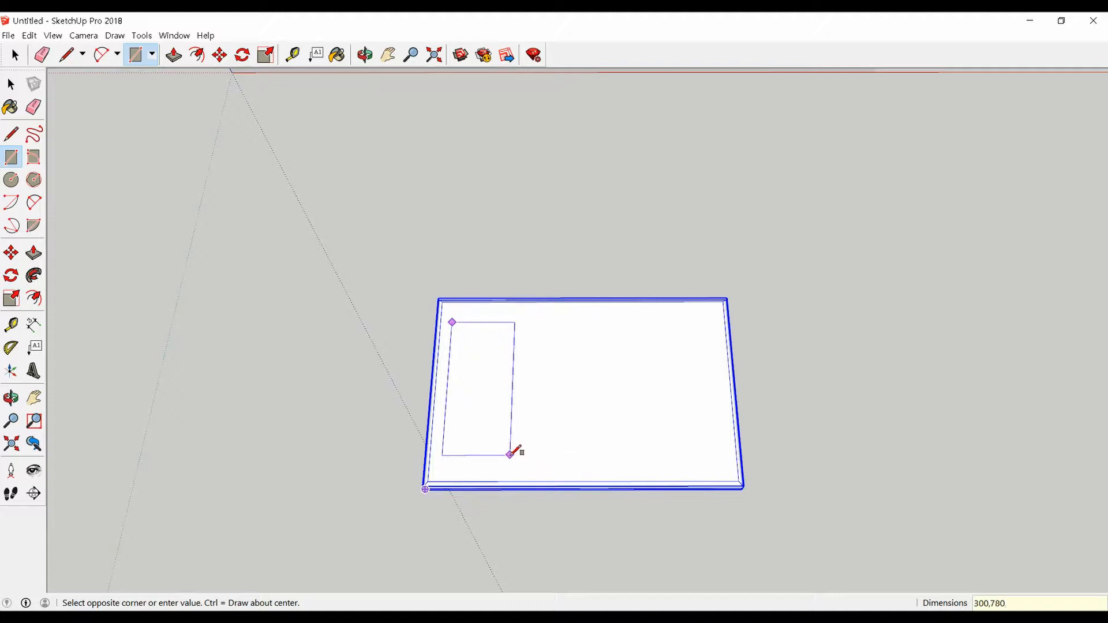
key(Return)
scroll(513, 451, down, 5)
key(space)
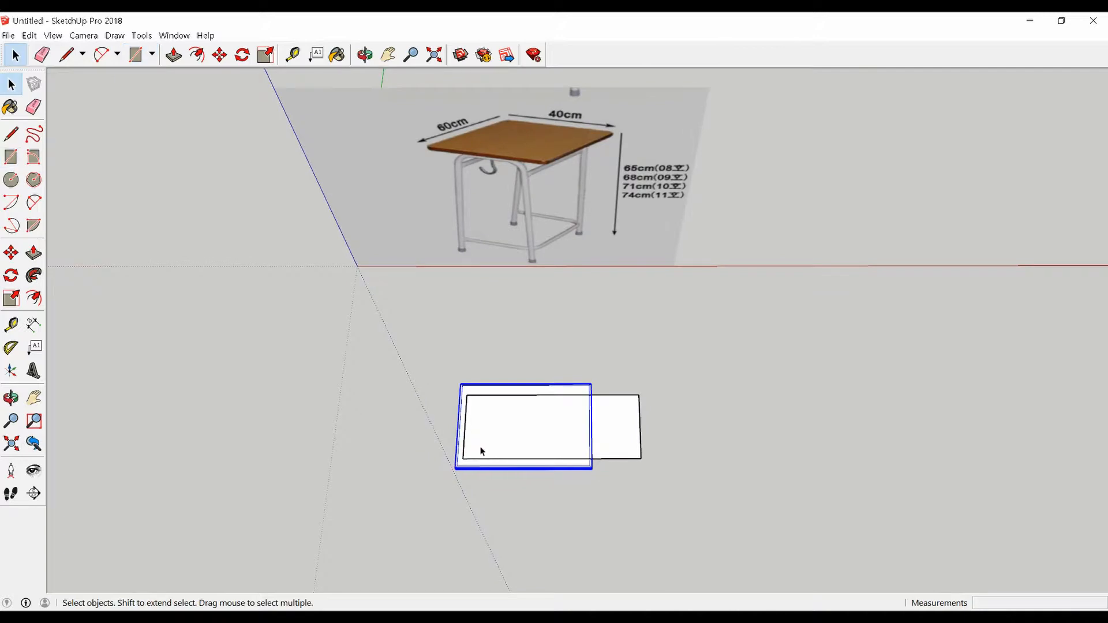
- Draw a lengthwise centre line on the leg rectangle between the midpoints of its two short edges
scroll(557, 439, up, 4)
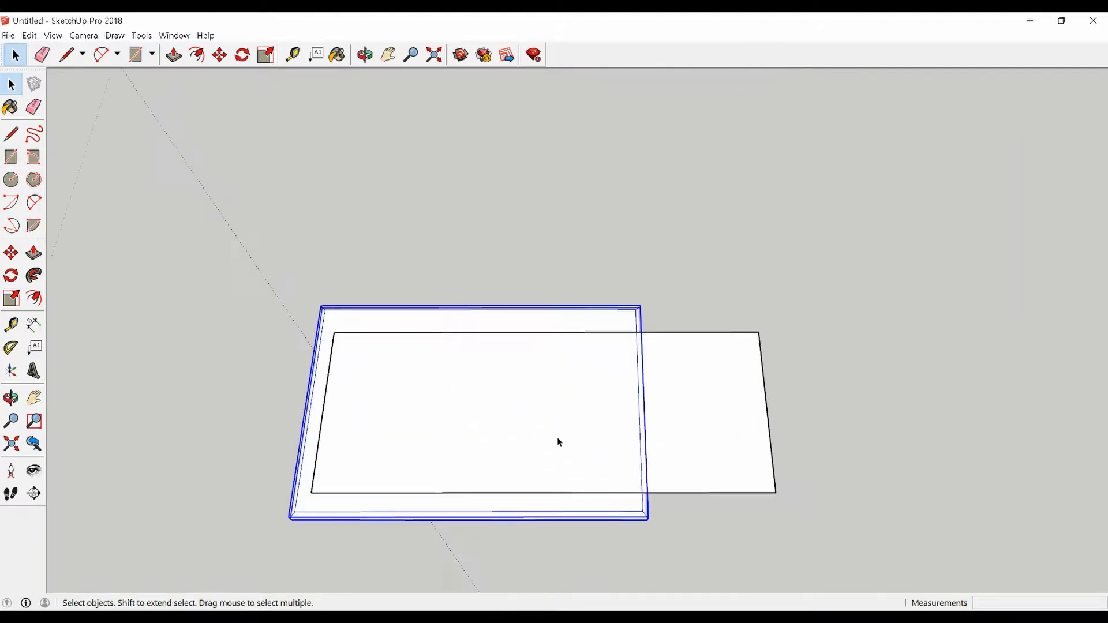
scroll(601, 445, down, 2)
middle_drag(601, 445, 477, 457)
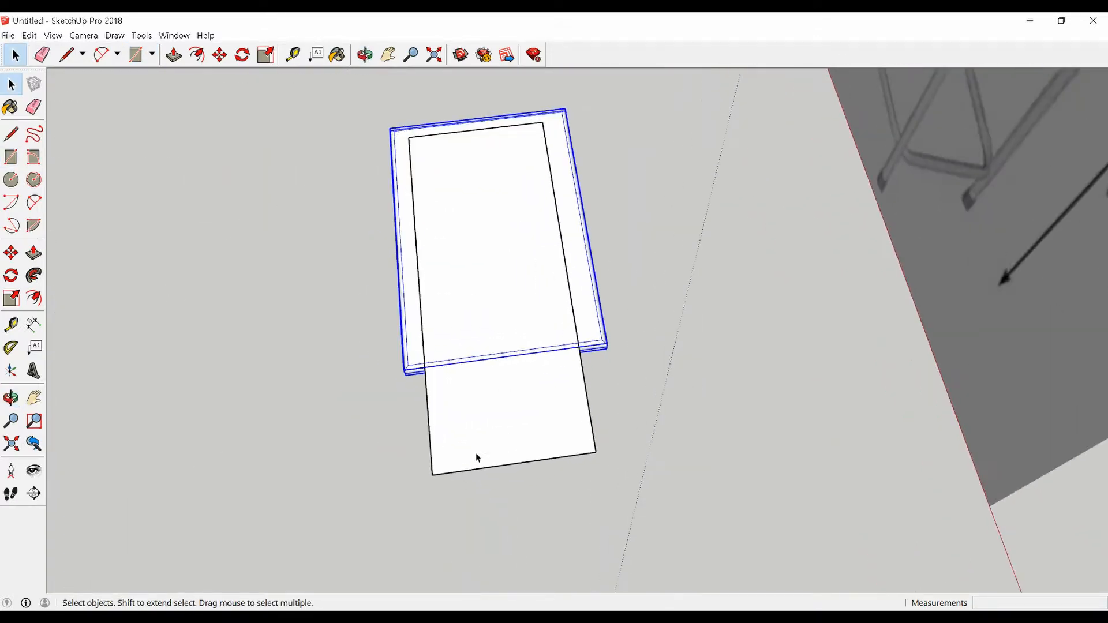
click(502, 465)
scroll(581, 466, down, 3)
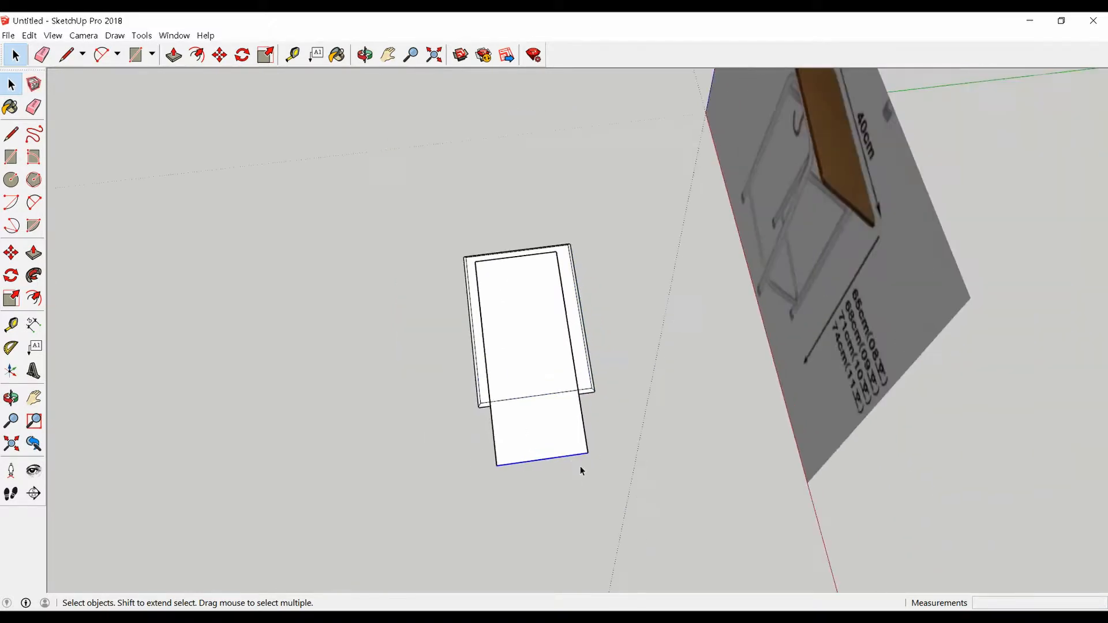
scroll(498, 264, up, 4)
scroll(514, 292, down, 4)
key(l)
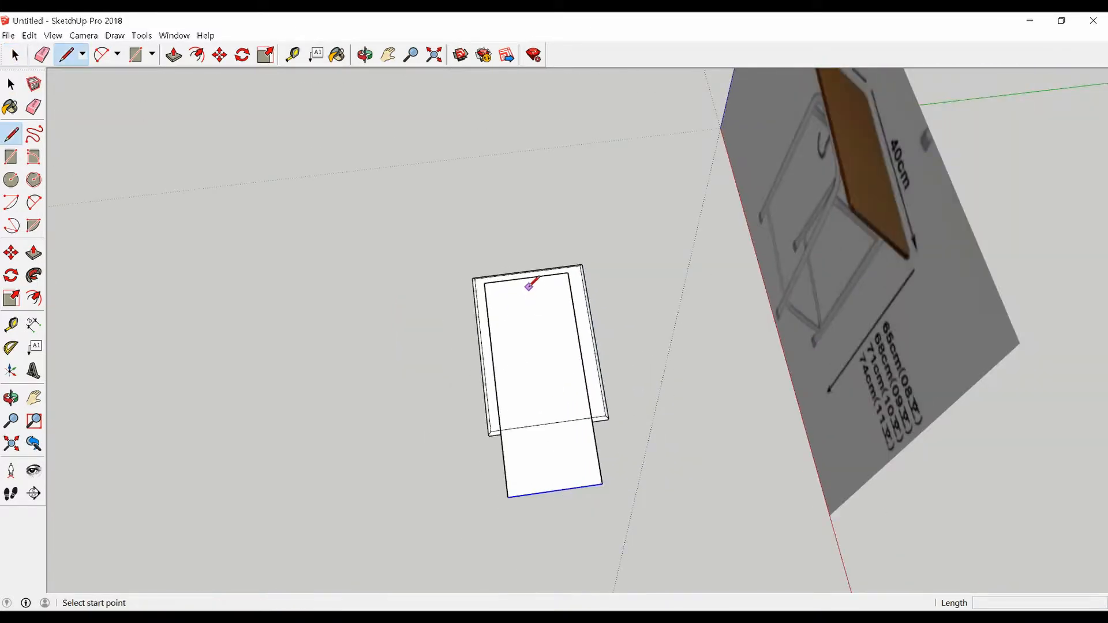
click(526, 277)
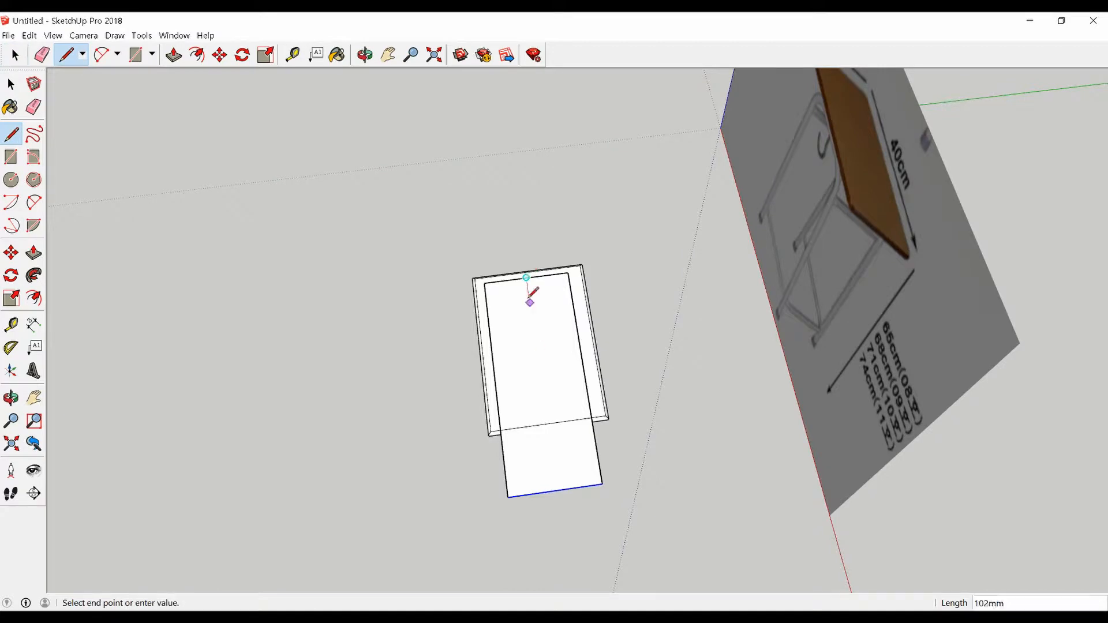
click(555, 491)
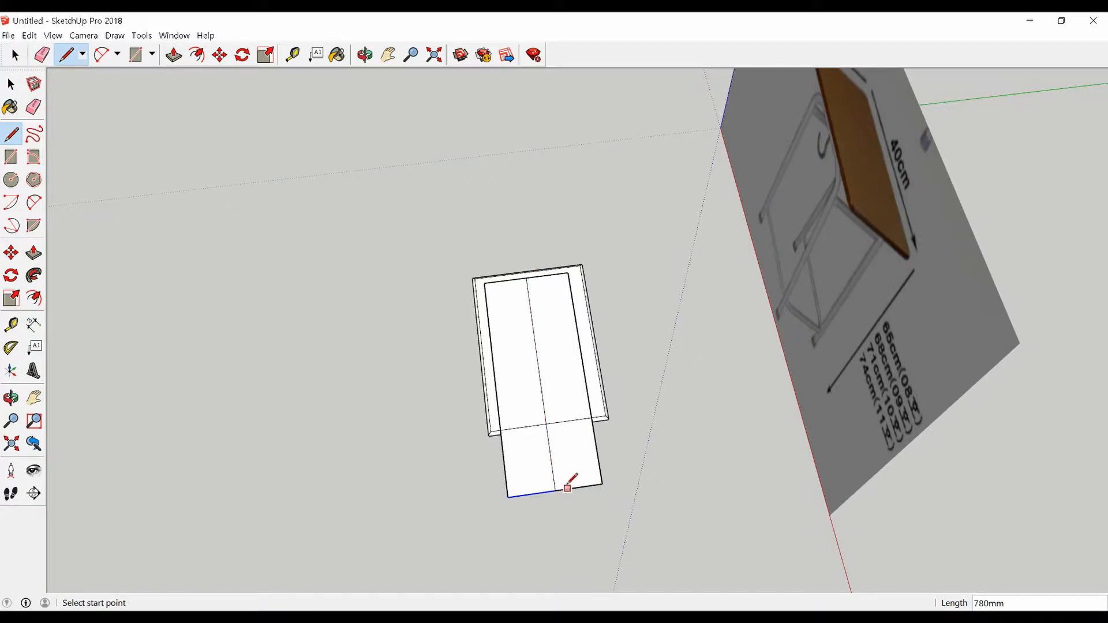
- Erase the outer edges of the rectangle's half nearer the desk image, keeping the other half and the centre line
key(e)
click(575, 490)
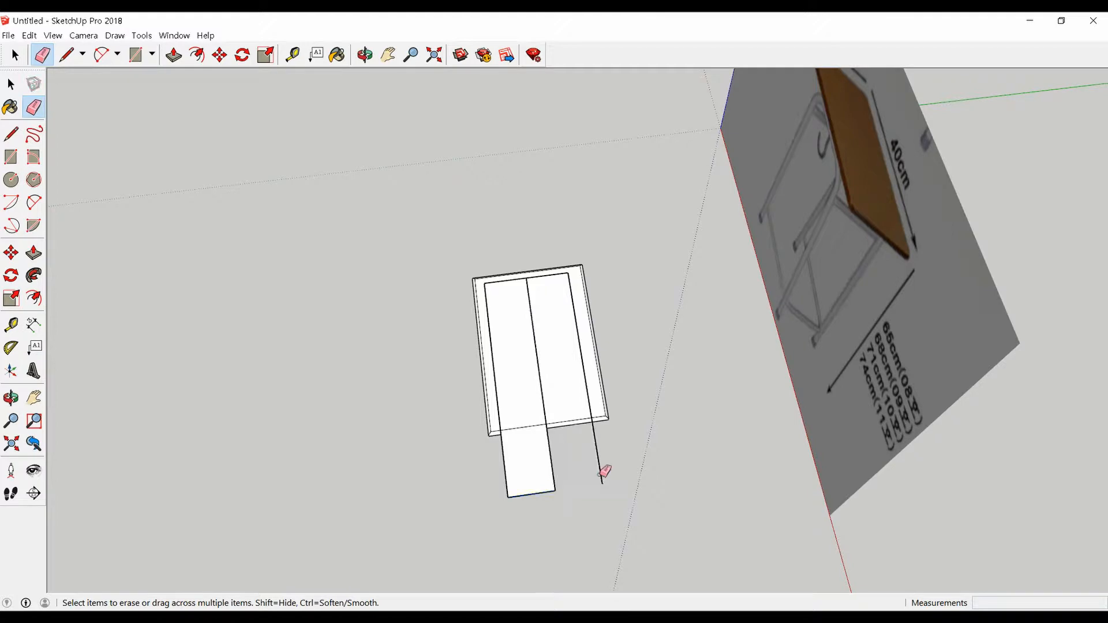
click(598, 466)
scroll(541, 274, up, 3)
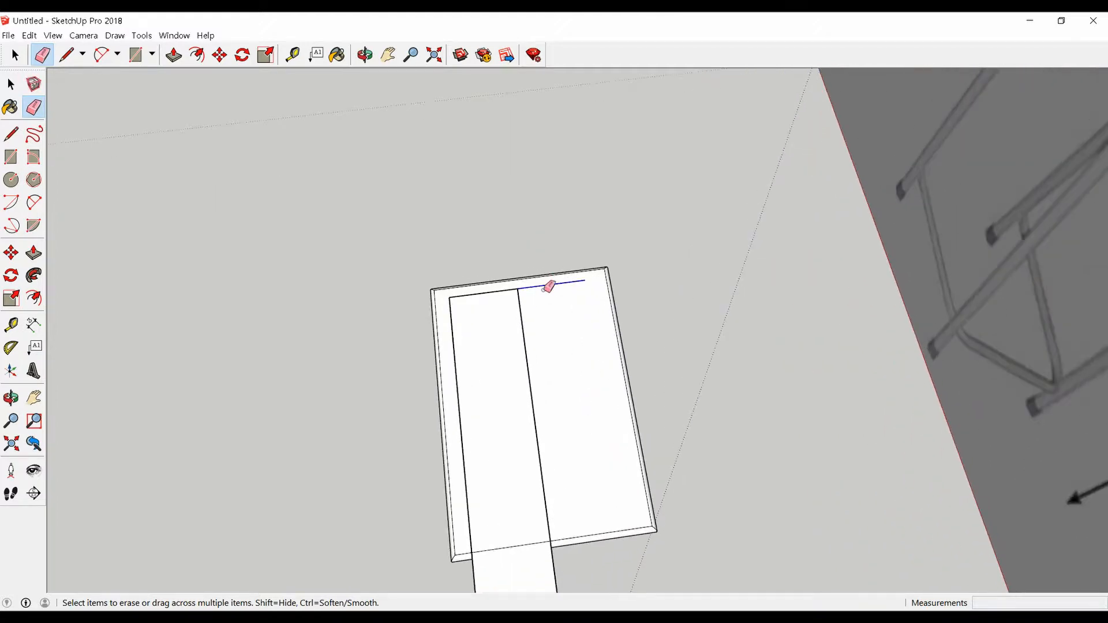
click(547, 285)
scroll(599, 297, down, 3)
scroll(562, 372, up, 1)
scroll(562, 373, up, 2)
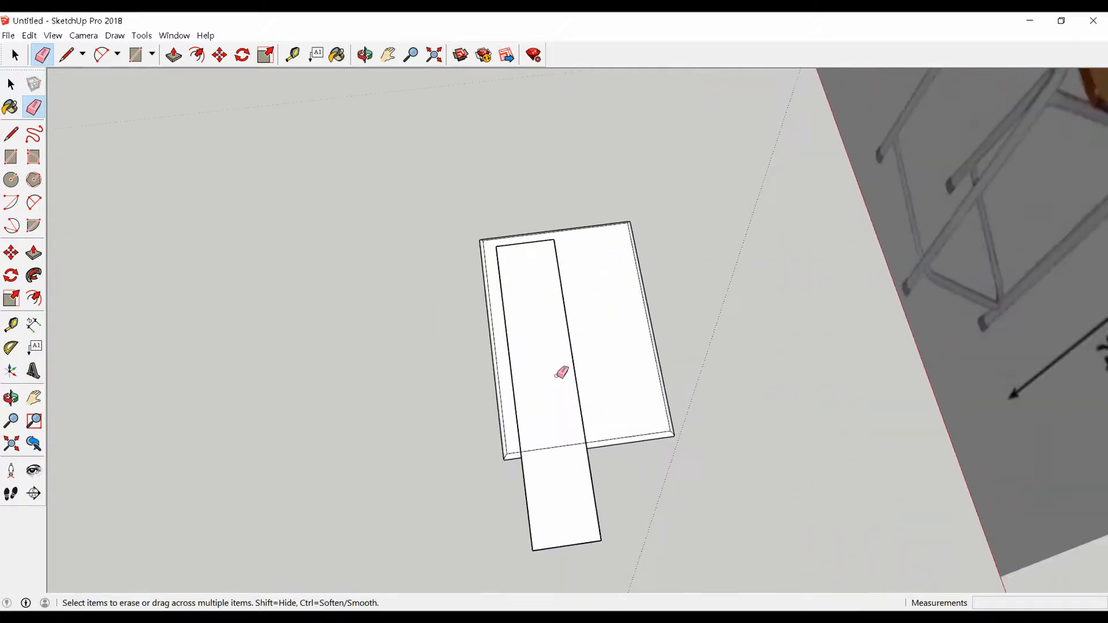
- Round the leg outline's corner near the desktop's rear left corner with a tangent arc spanning about 69 mm, trimming the sharp corner
key(a)
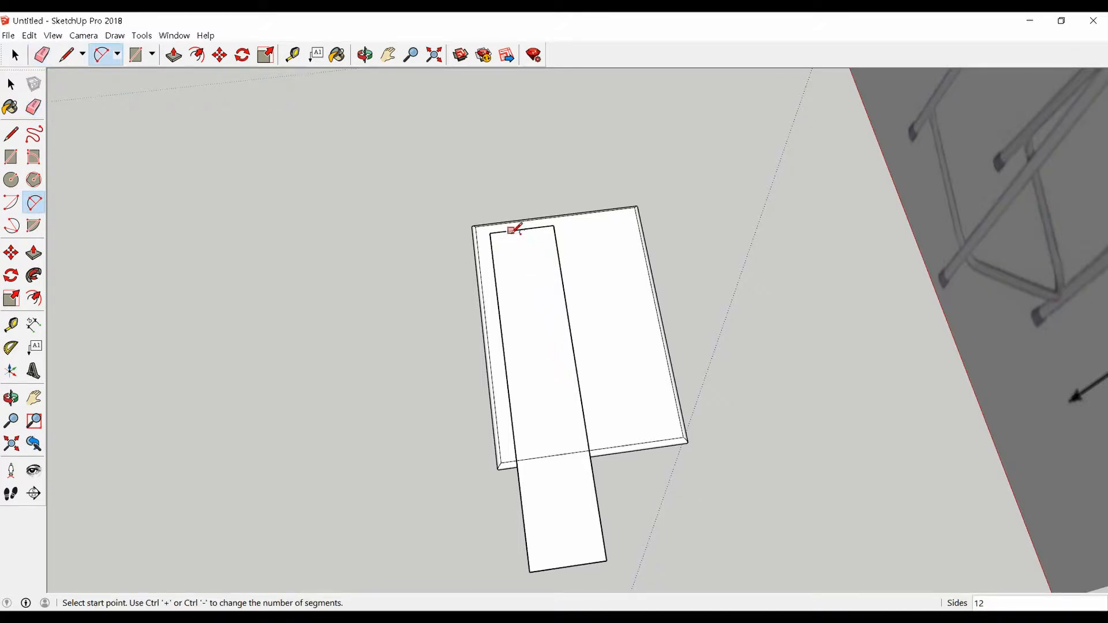
click(511, 230)
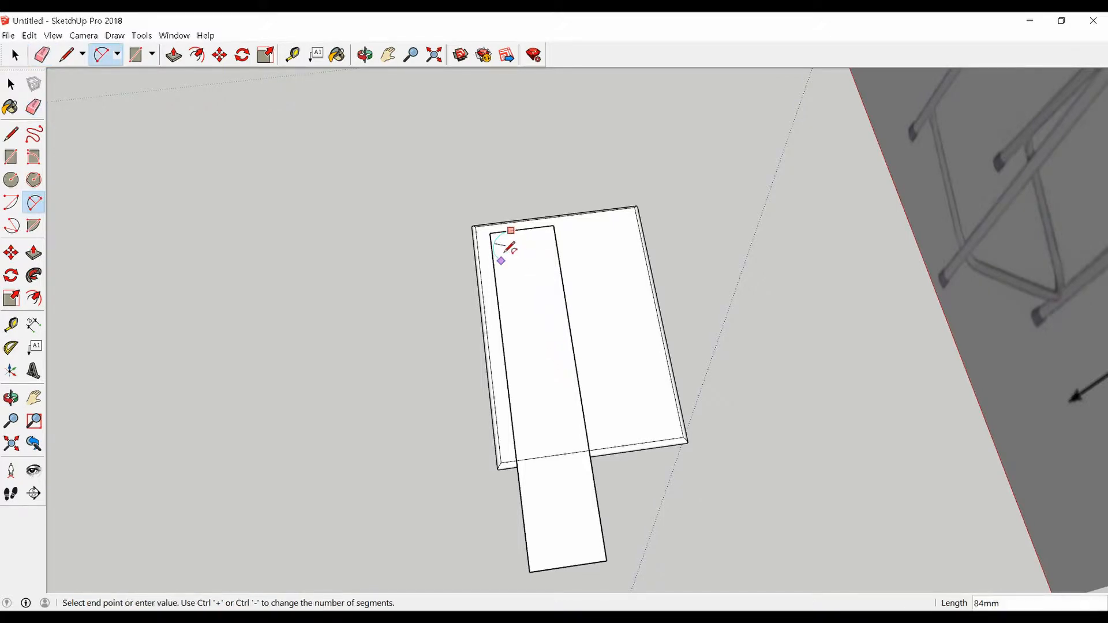
scroll(505, 249, up, 3)
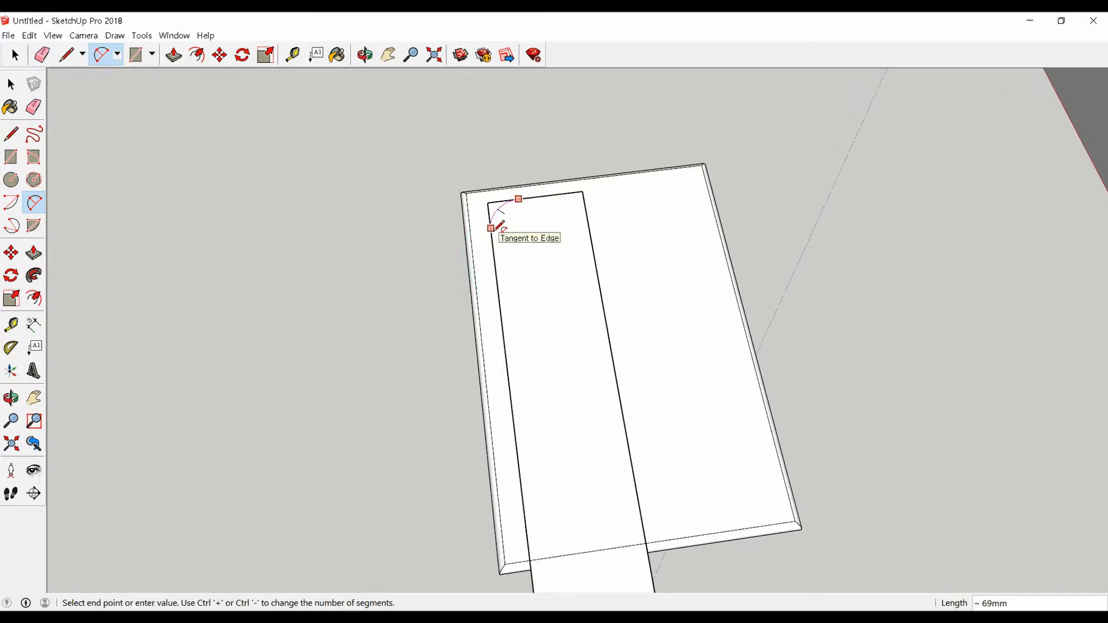
double_click(492, 229)
scroll(502, 231, down, 4)
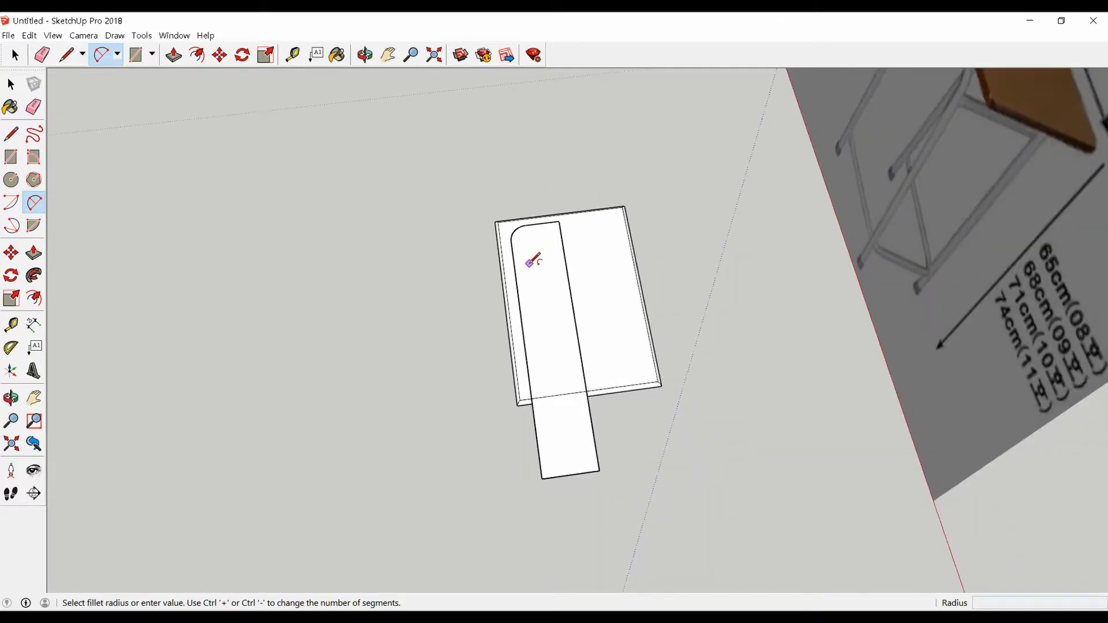
- Delete the leg outline's short end edge beyond the desktop and the lengthwise centre line, leaving an open path with one rounded bend
key(space)
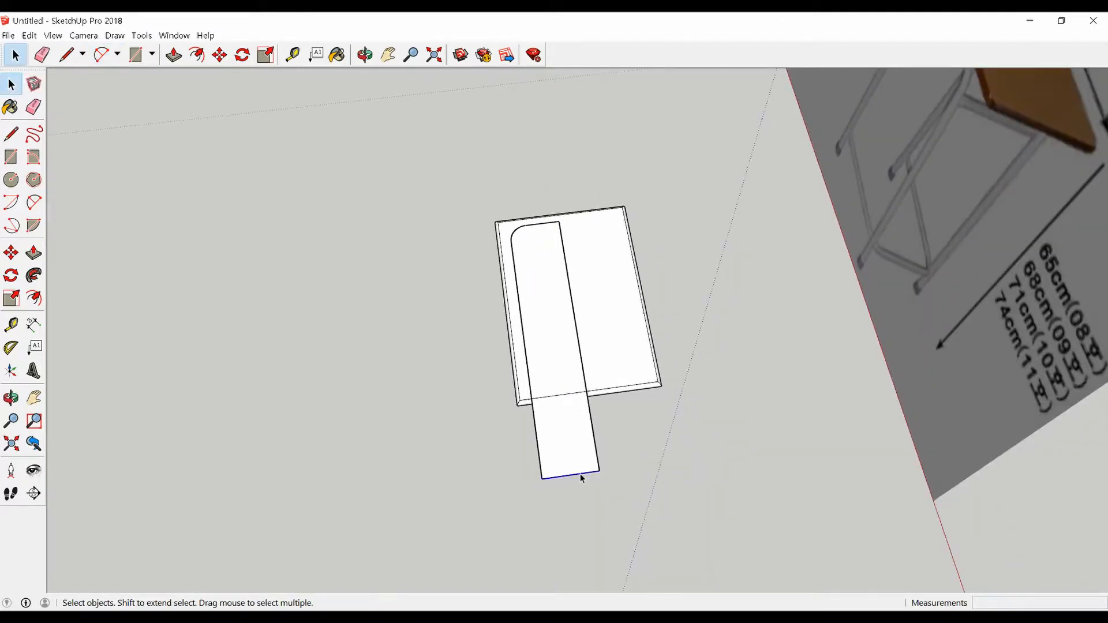
key(Delete)
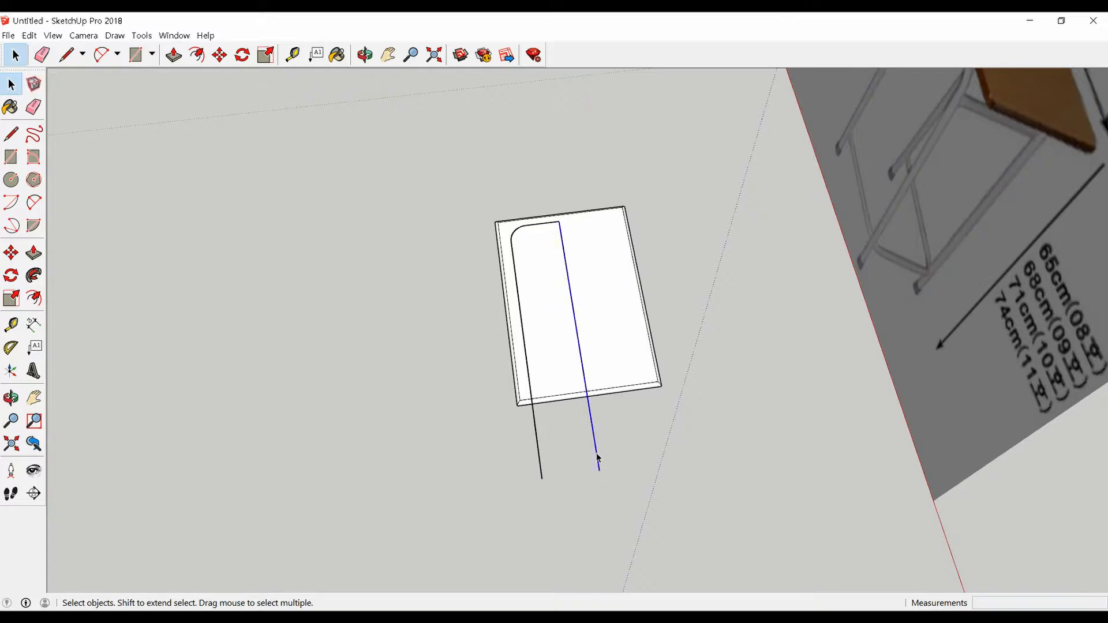
key(Delete)
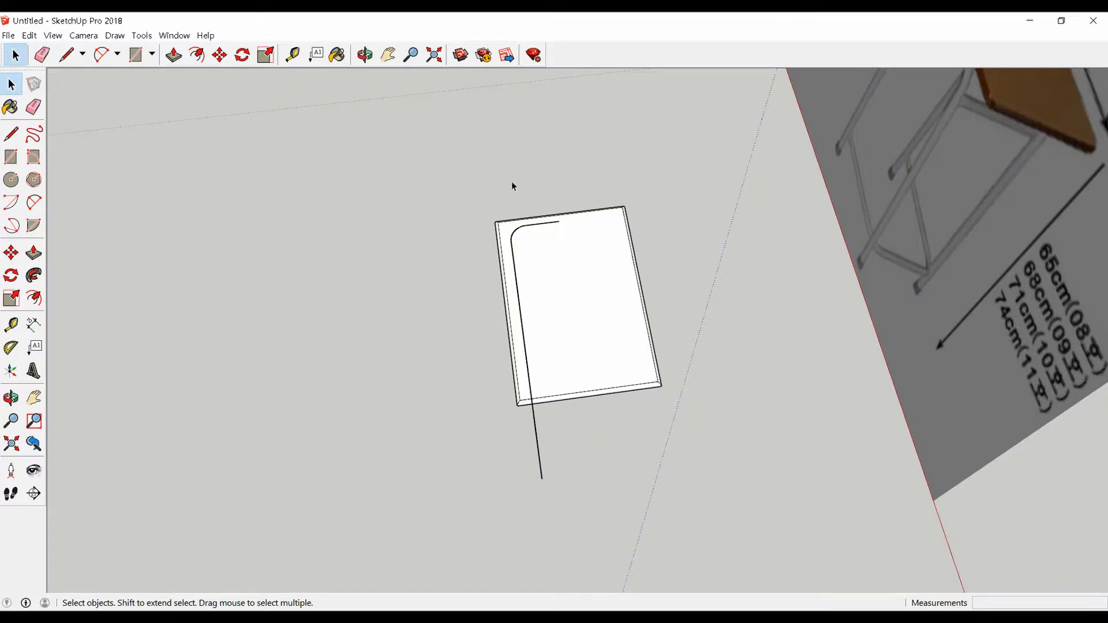
- Rotate the long leg line outward about 4.3 degrees around its end at the arc, aligning it with the desktop's corner
scroll(514, 248, up, 2)
scroll(515, 281, up, 3)
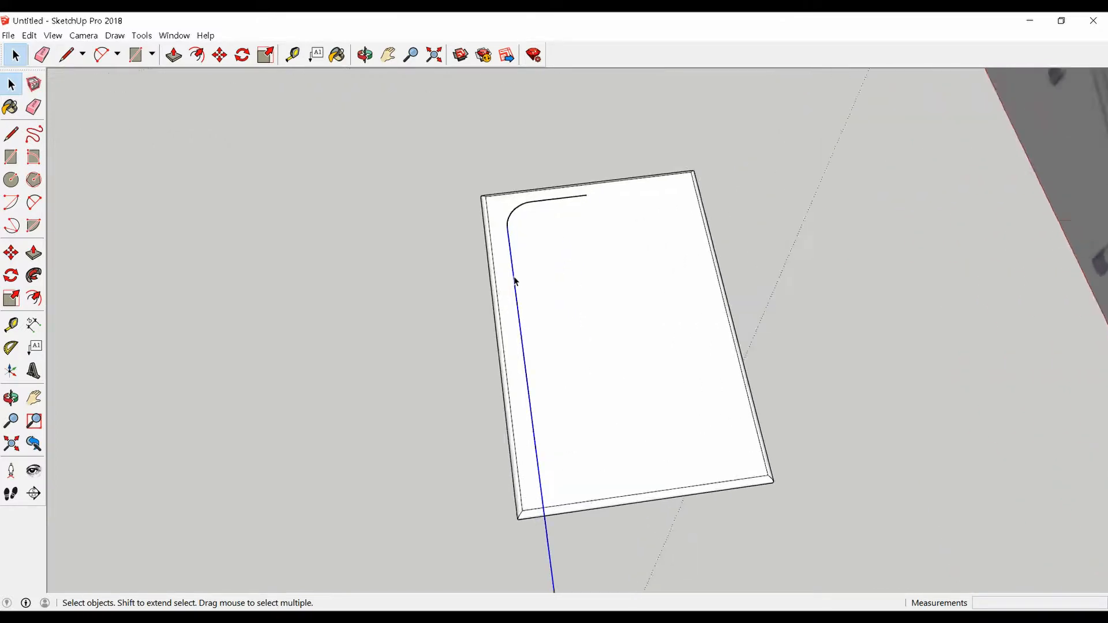
key(q)
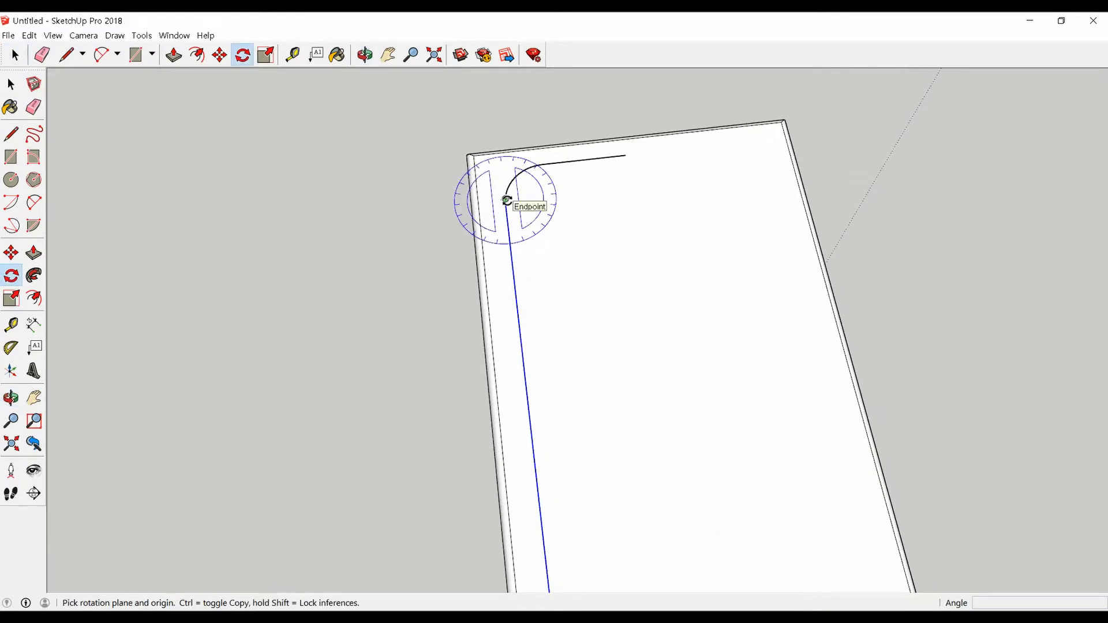
scroll(508, 199, down, 3)
drag(520, 186, 539, 444)
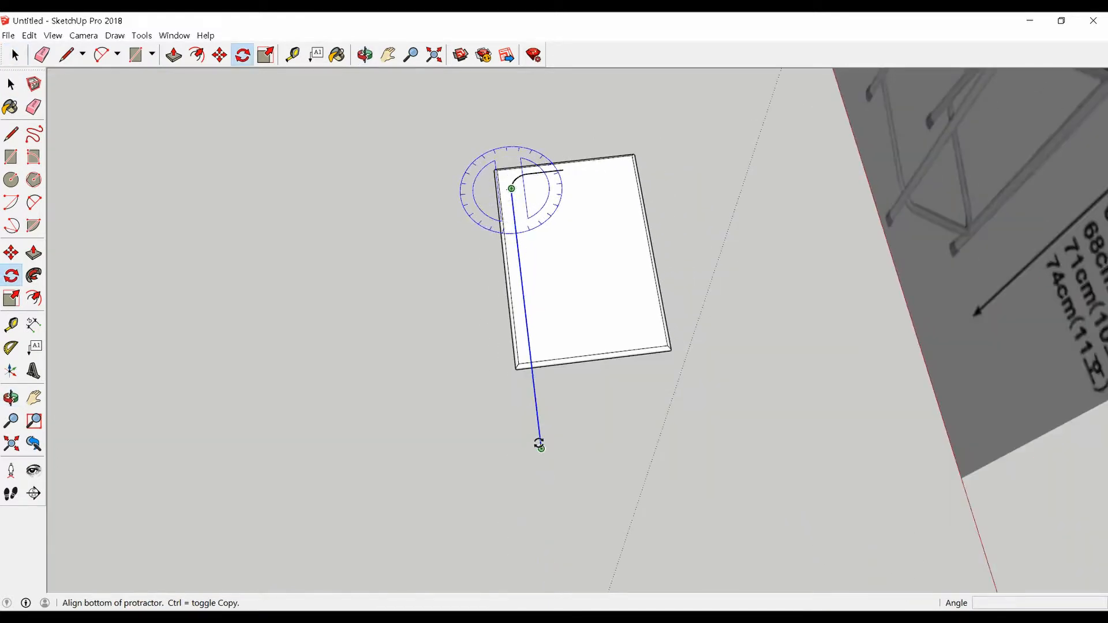
click(539, 444)
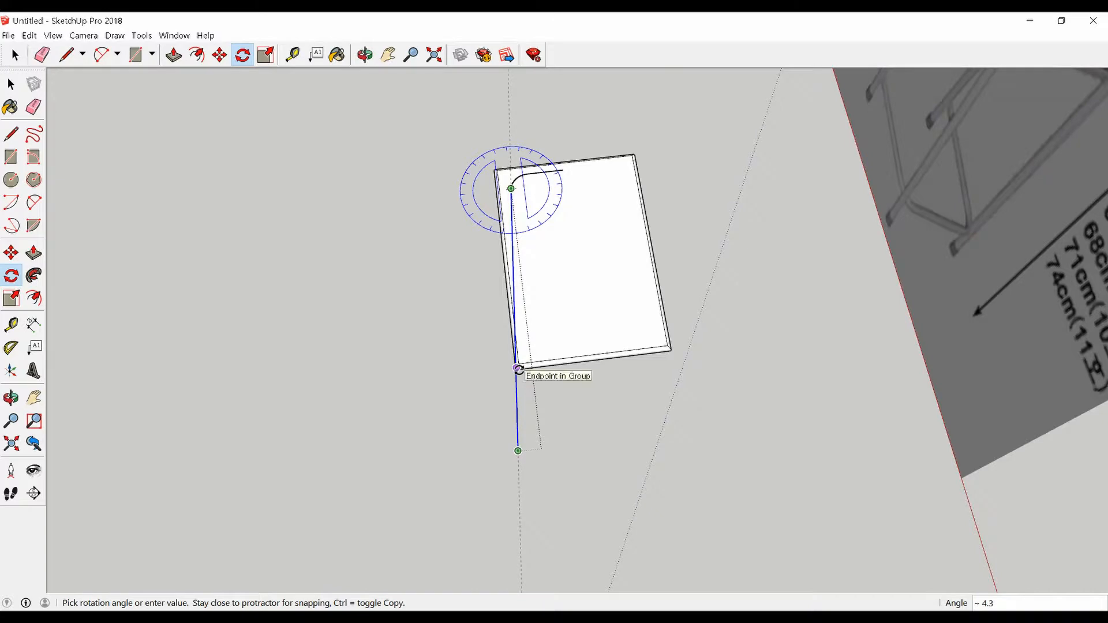
click(518, 368)
key(space)
- Draw a circle with a 10 mm radius centred on the leg line's free end, facing along the line
middle_drag(544, 428, 580, 243)
middle_drag(530, 294, 519, 322)
key(c)
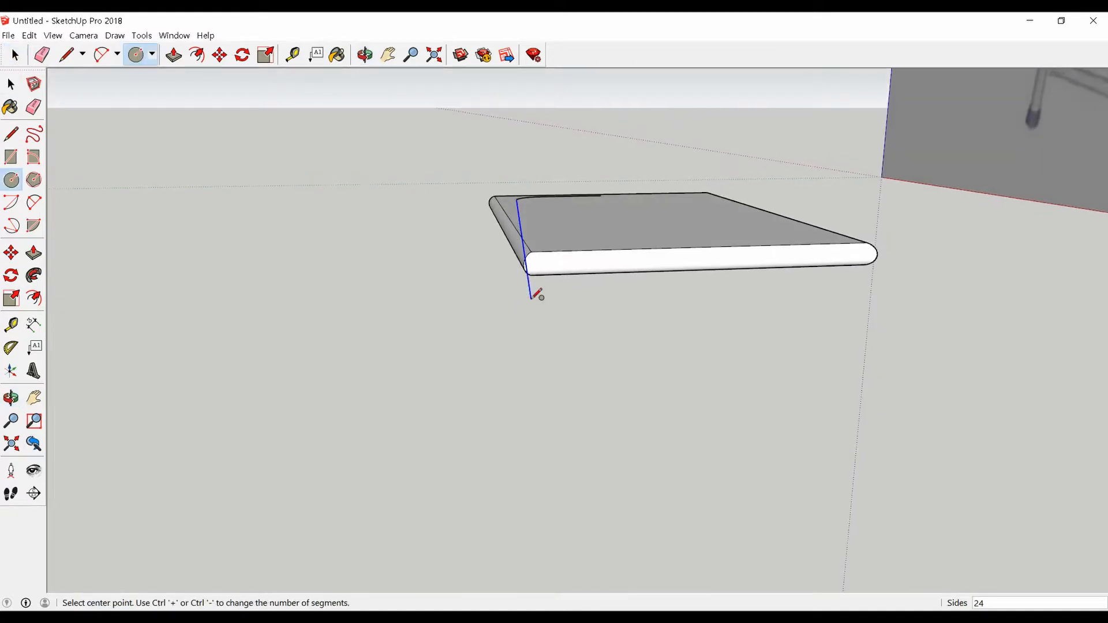
click(531, 299)
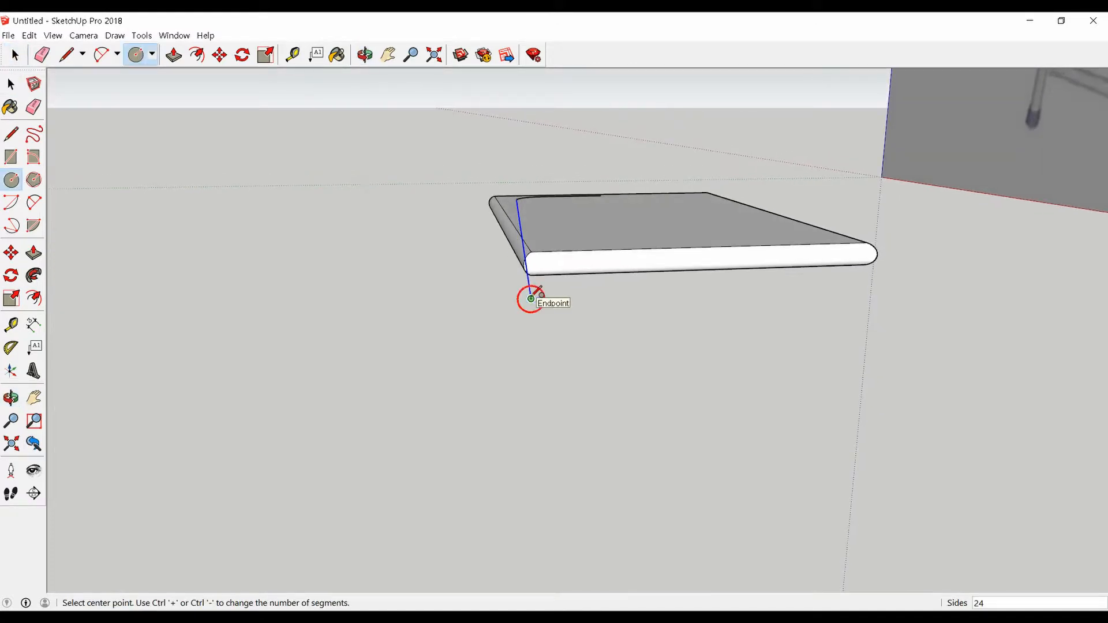
scroll(532, 299, up, 2)
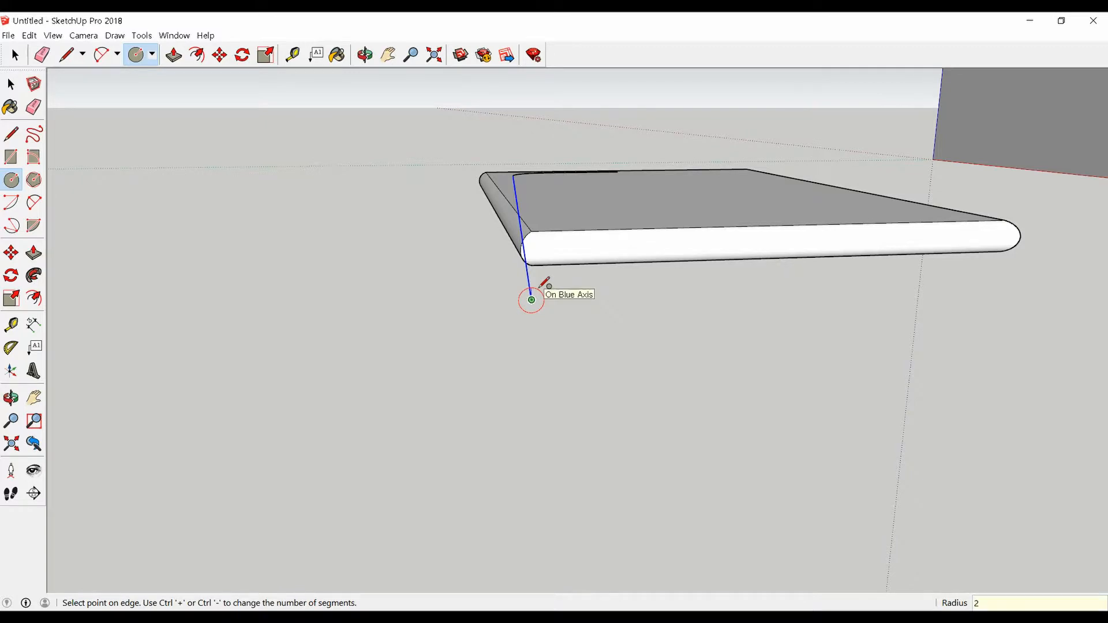
key(Return)
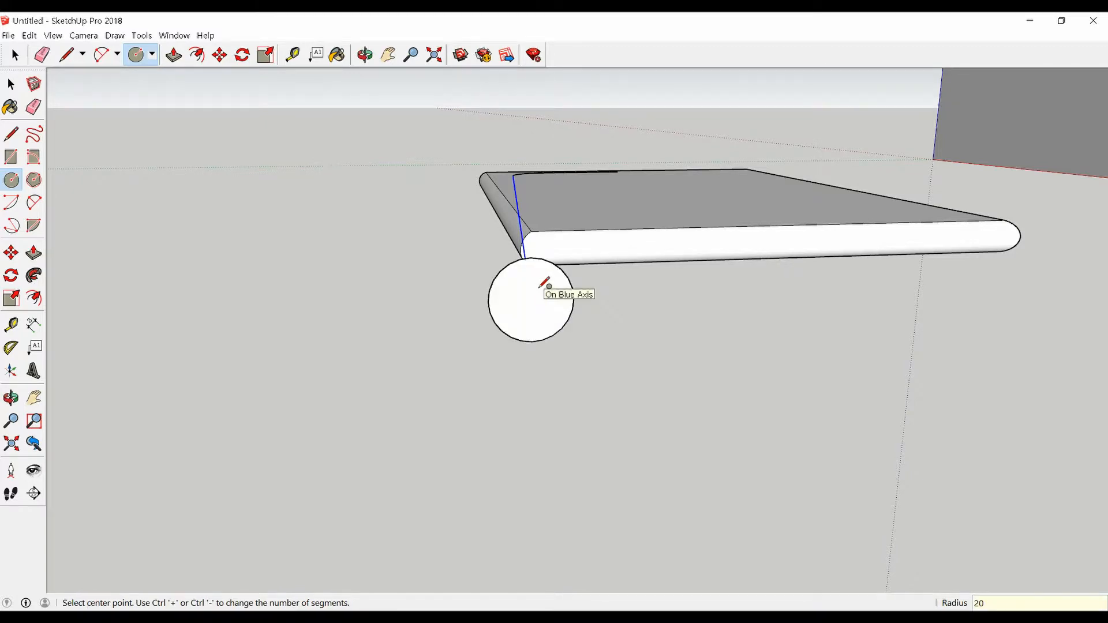
scroll(545, 283, down, 2)
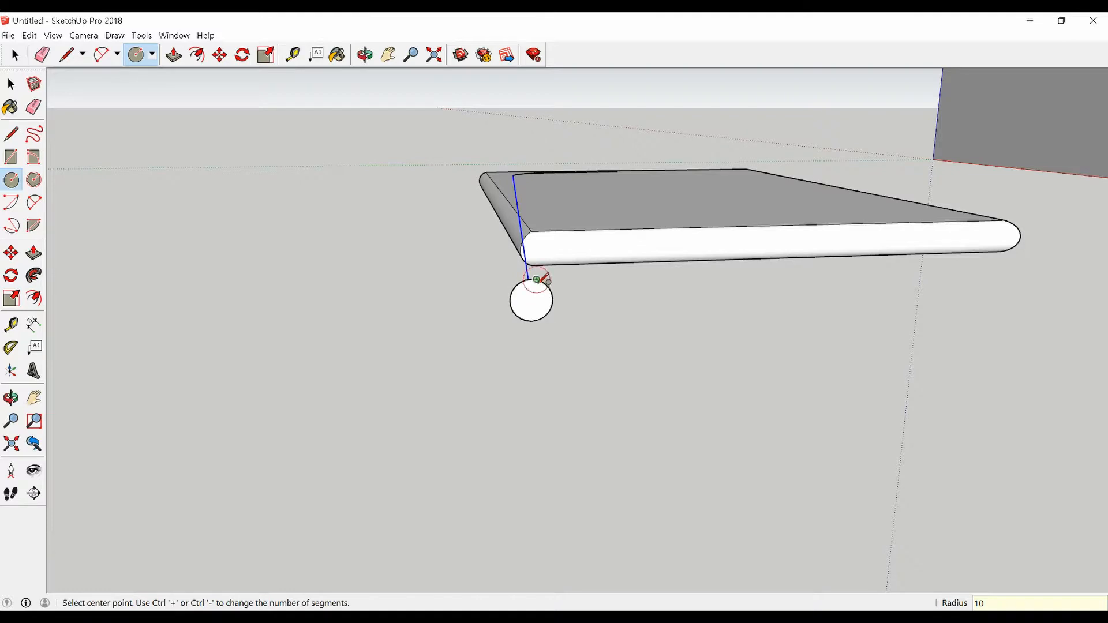
key(space)
- Sweep the circle along the whole bent leg path with Follow Me to form a tube
scroll(566, 279, down, 1)
mouse_move(565, 279)
middle_down()
mouse_move(576, 341)
mouse_move(555, 281)
middle_up()
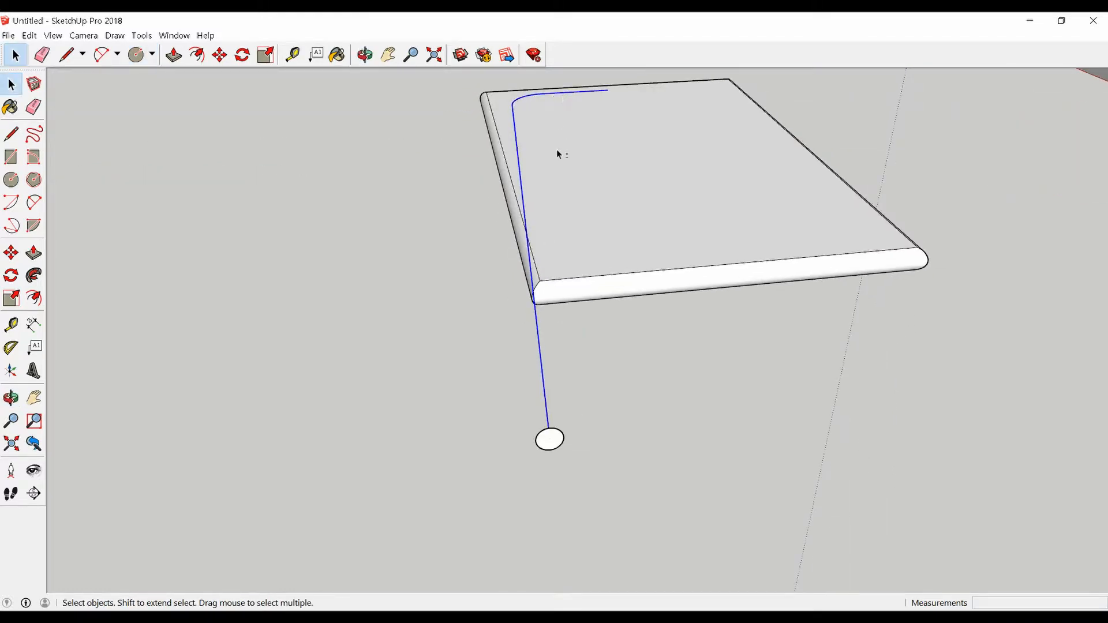
key(f)
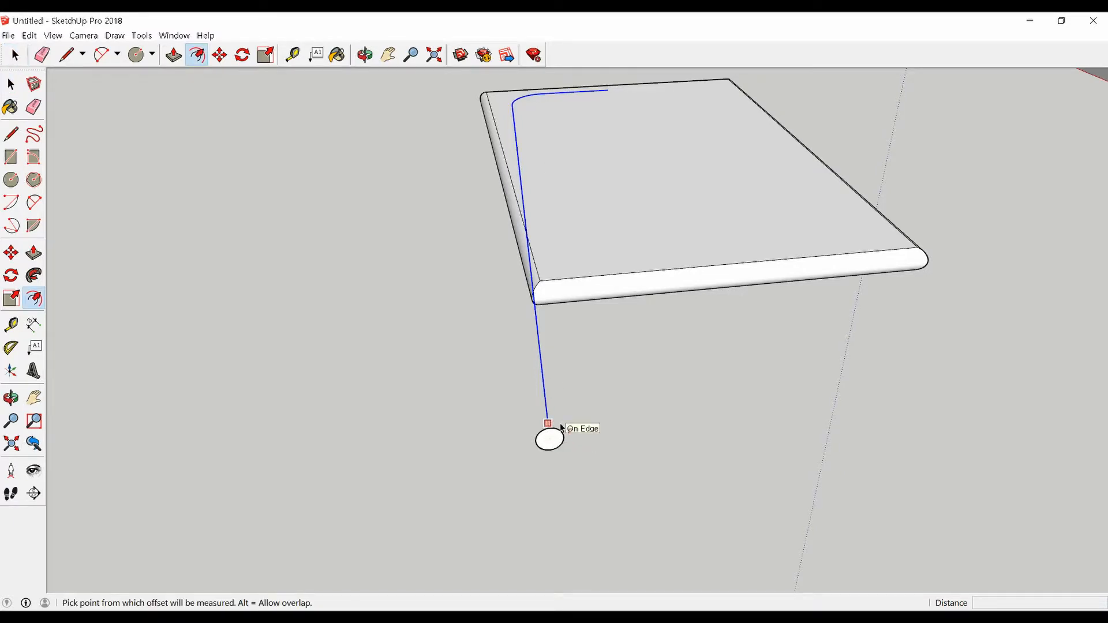
click(35, 277)
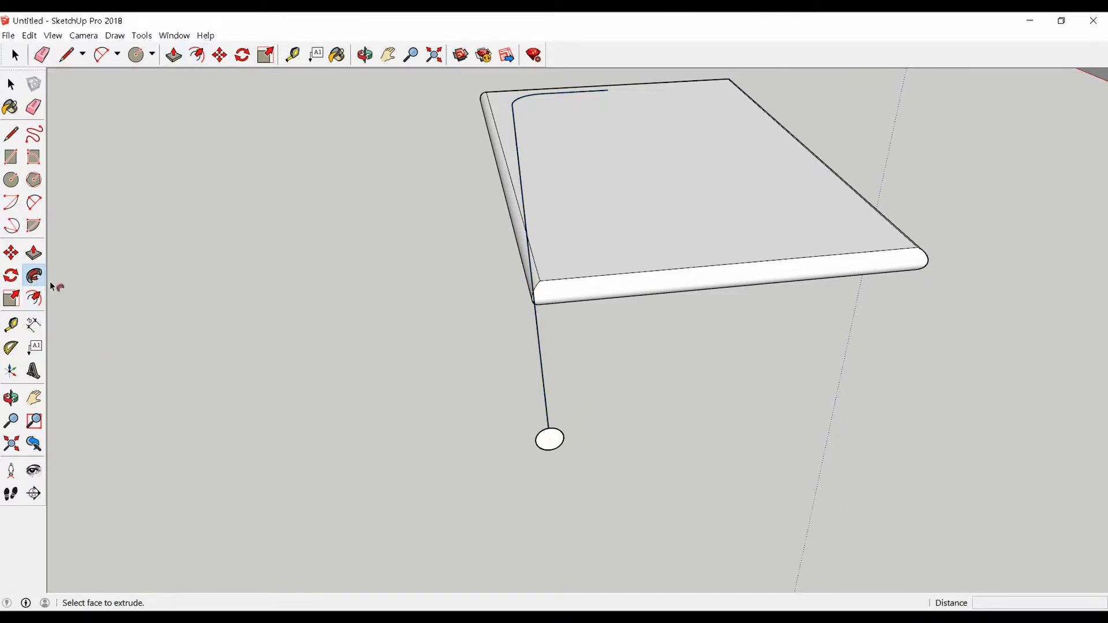
click(553, 442)
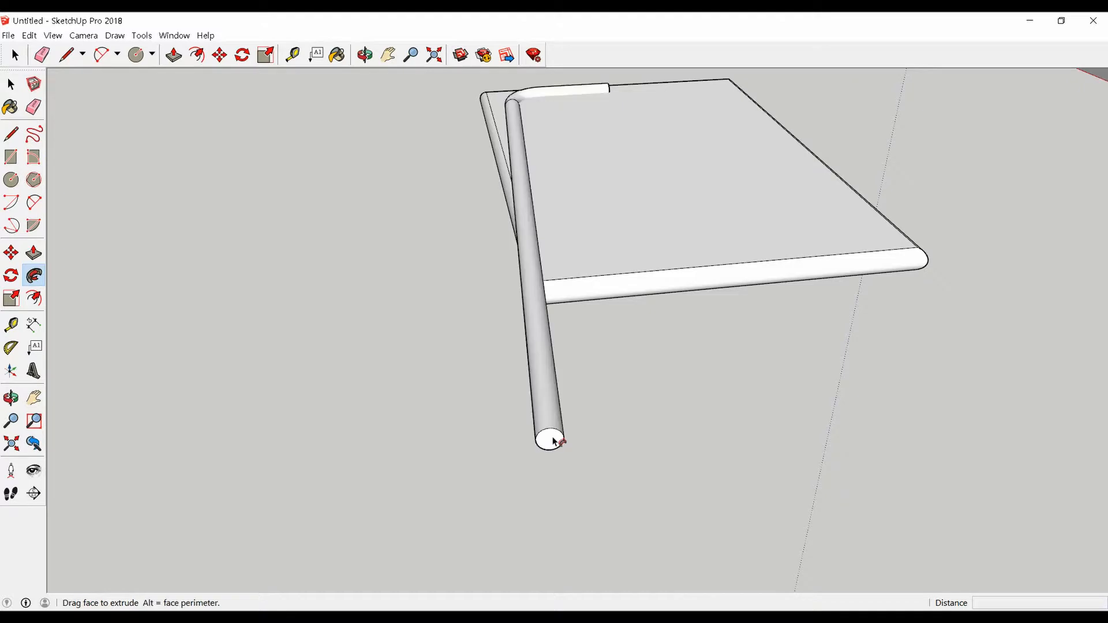
middle_drag(553, 442, 517, 530)
key(space)
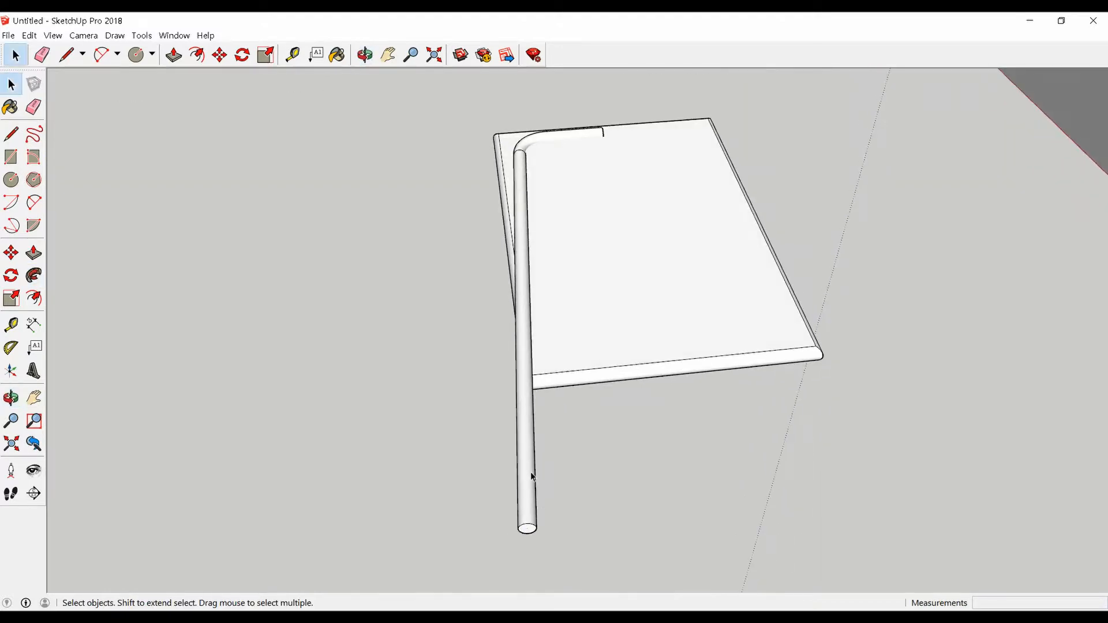
- Select the entire leg tube and copy it about 391 mm along the green axis, towards the reference image
triple_click(531, 472)
scroll(529, 365, down, 3)
middle_drag(529, 365, 517, 523)
key(m)
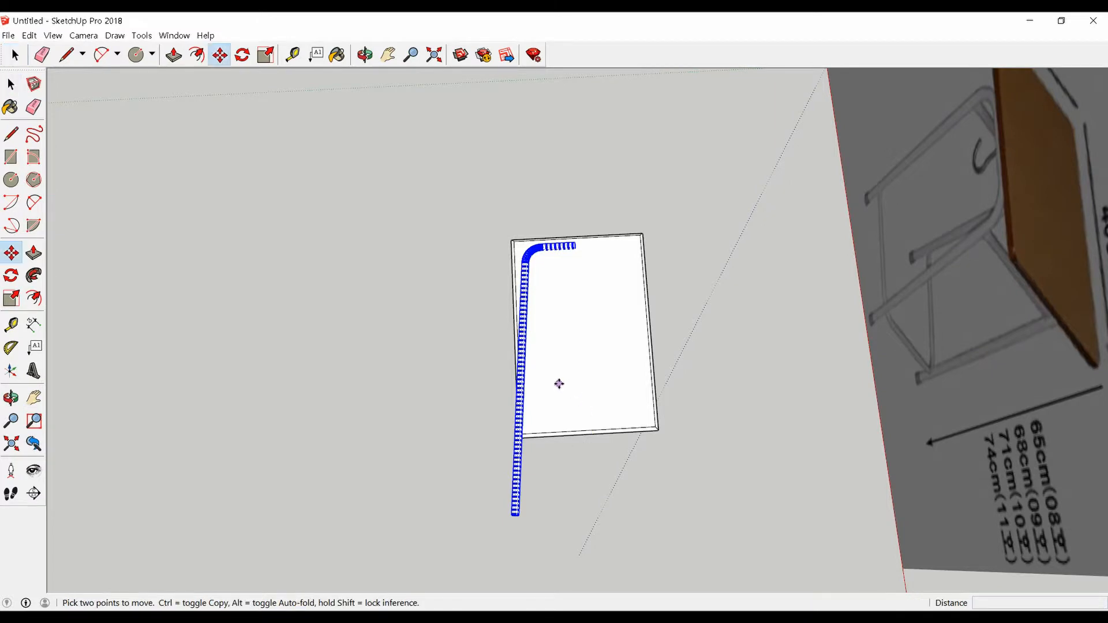
click(558, 384)
key(ctrl)
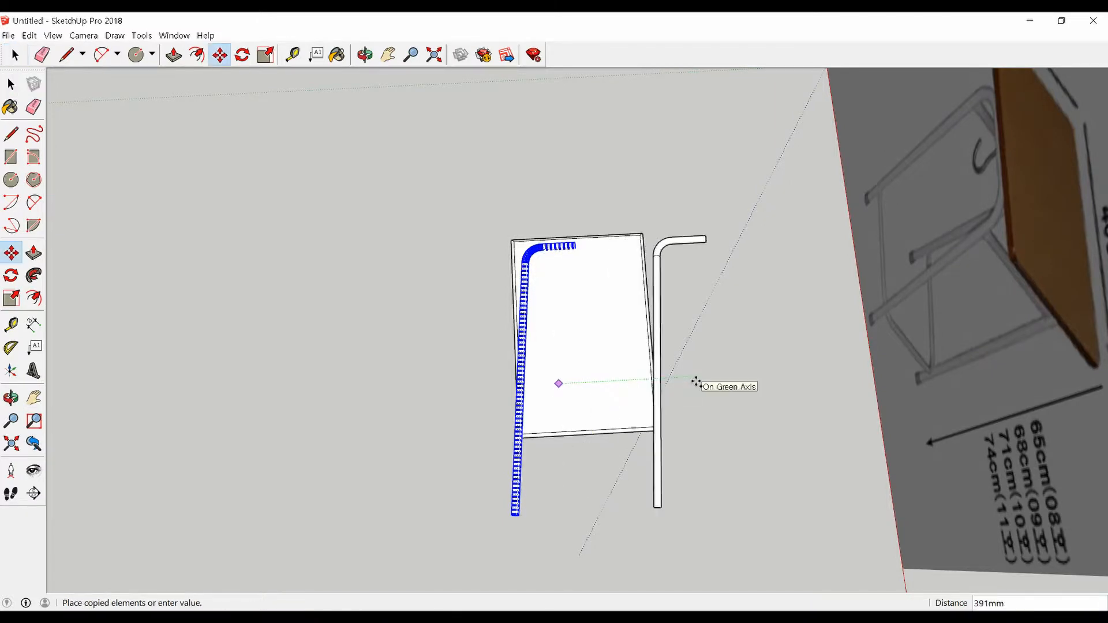
click(697, 383)
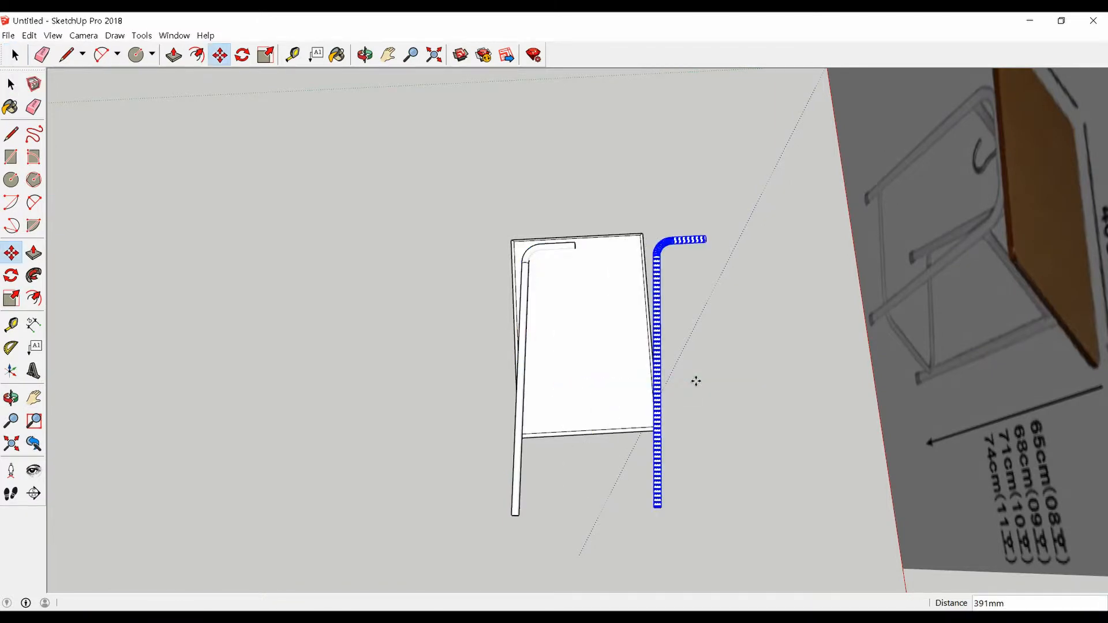
- Flip the copied tube along the green direction so that its bend faces the original tube
right_click(658, 366)
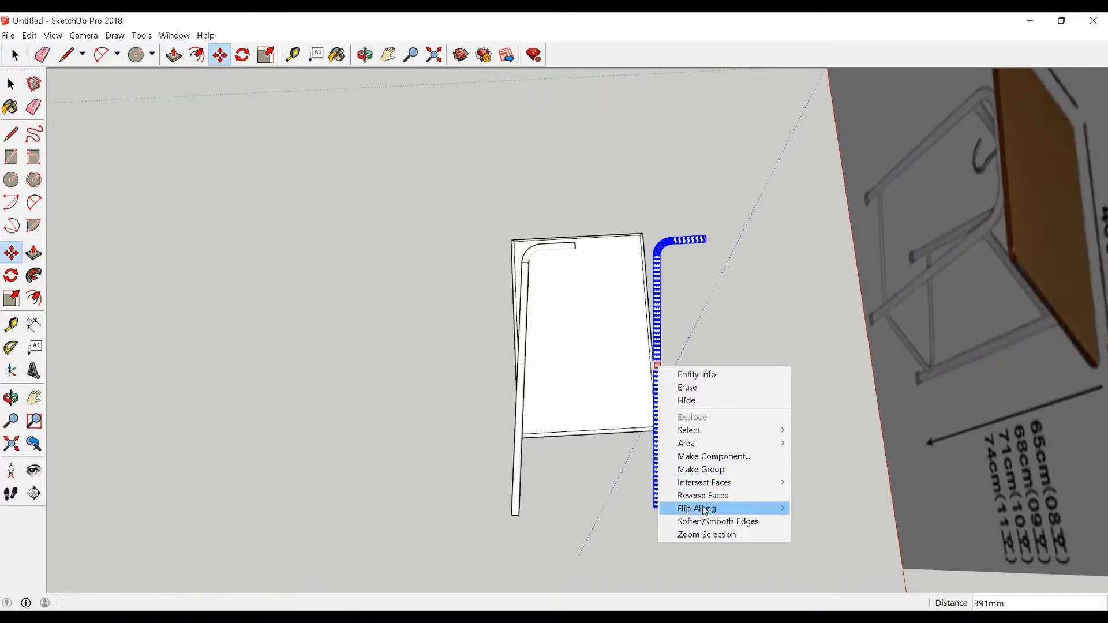
mouse_move(704, 509)
click(821, 522)
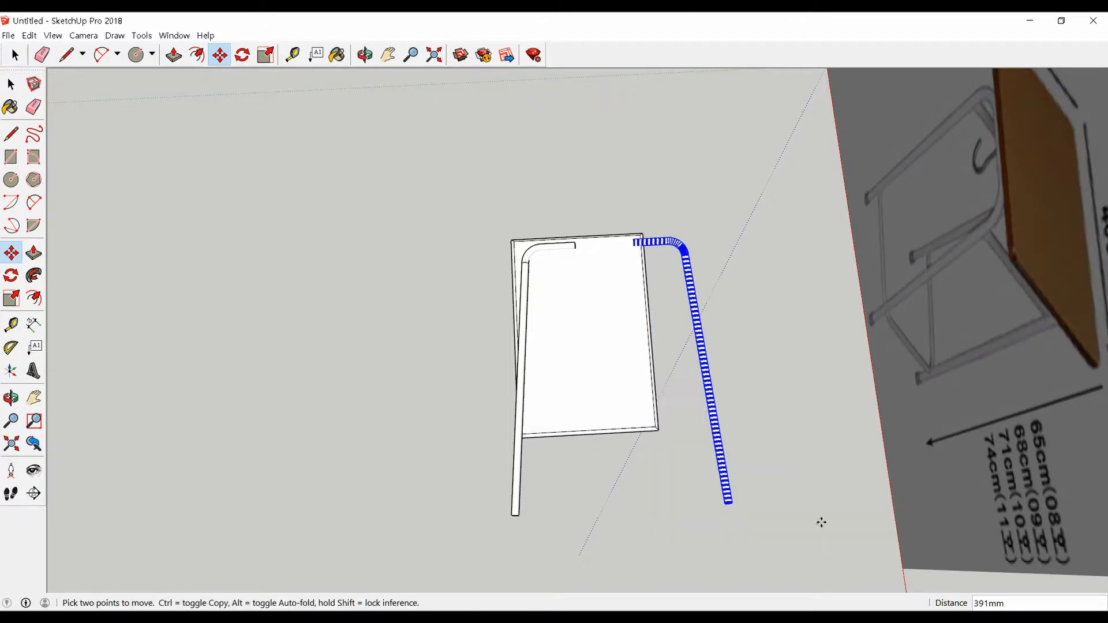
- Move the flipped tube by its short end onto the original tube's matching end, joining both halves into one frame
scroll(684, 354, up, 7)
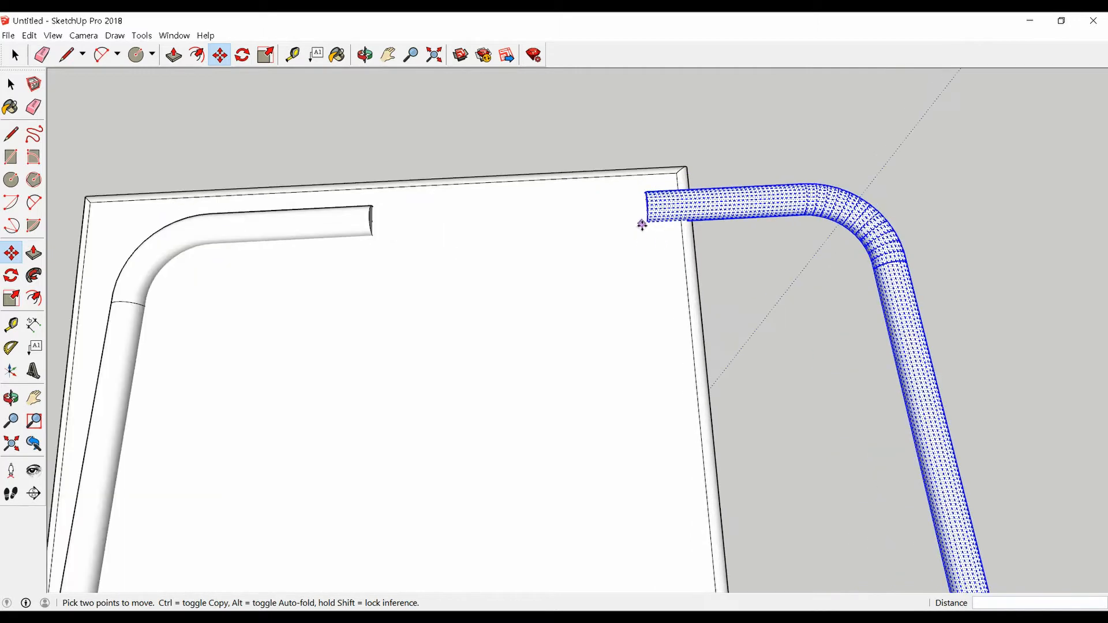
click(646, 203)
scroll(366, 218, up, 3)
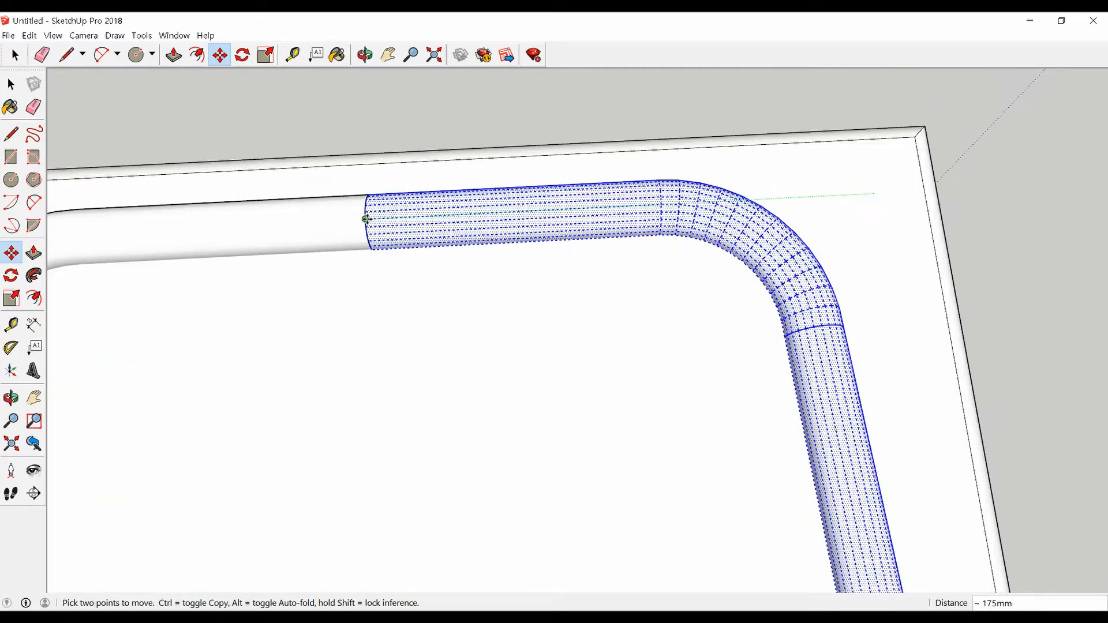
click(366, 219)
scroll(369, 220, down, 6)
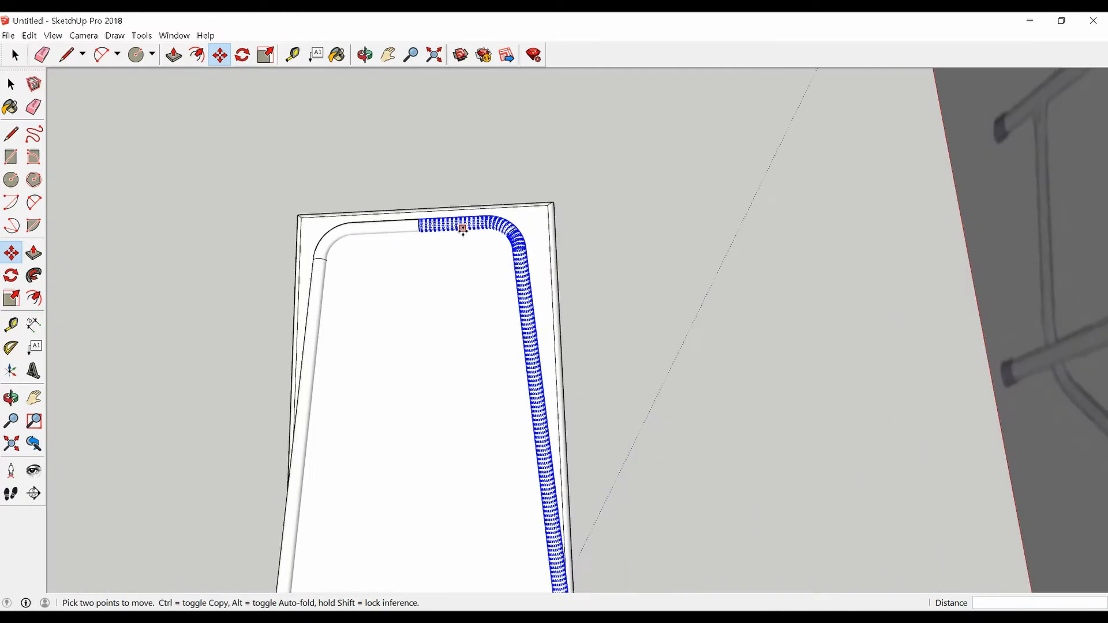
key(space)
- Move both tube halves together off the desktop along the green axis, and delete the leftover path lines on the desktop
scroll(469, 341, down, 1)
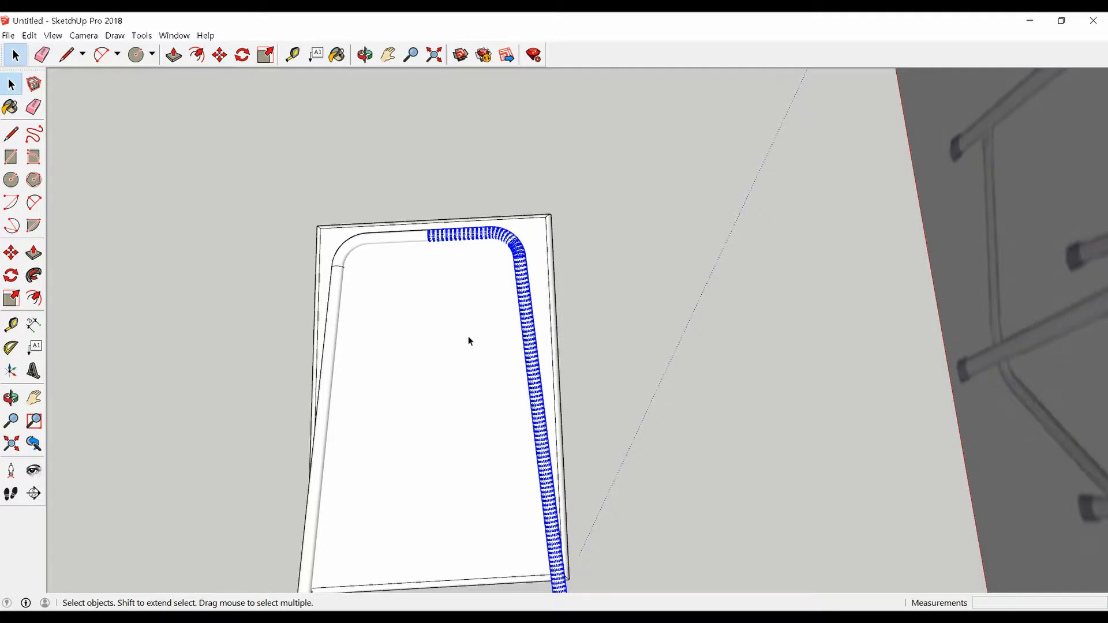
click(400, 242)
scroll(433, 235, down, 2)
shift+click(458, 233)
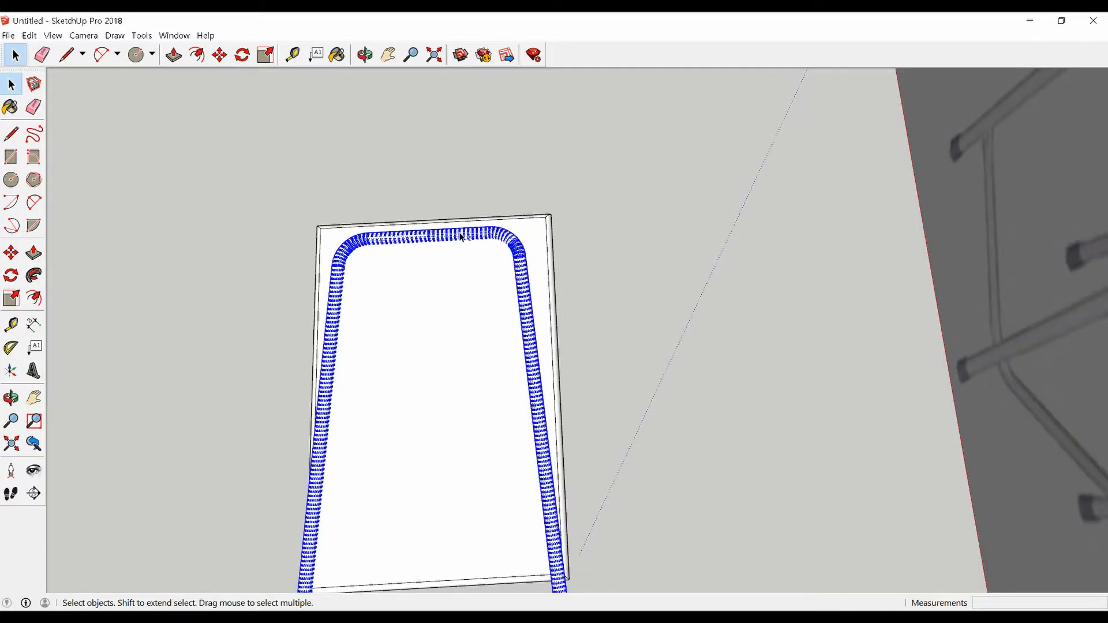
scroll(560, 233, down, 3)
middle_drag(585, 241, 606, 307)
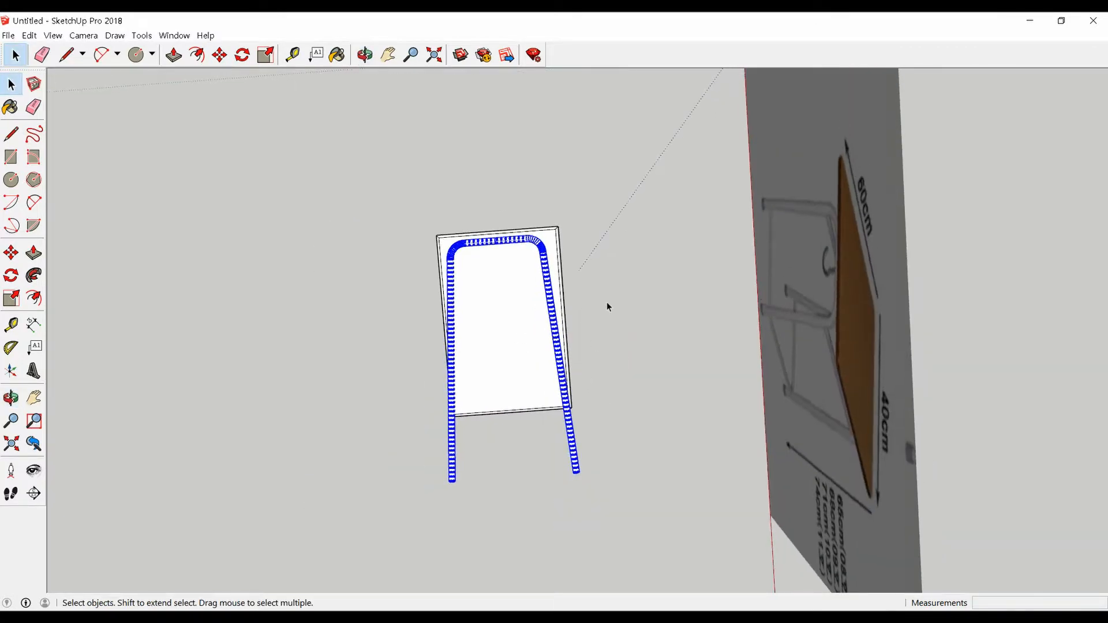
key(m)
click(580, 304)
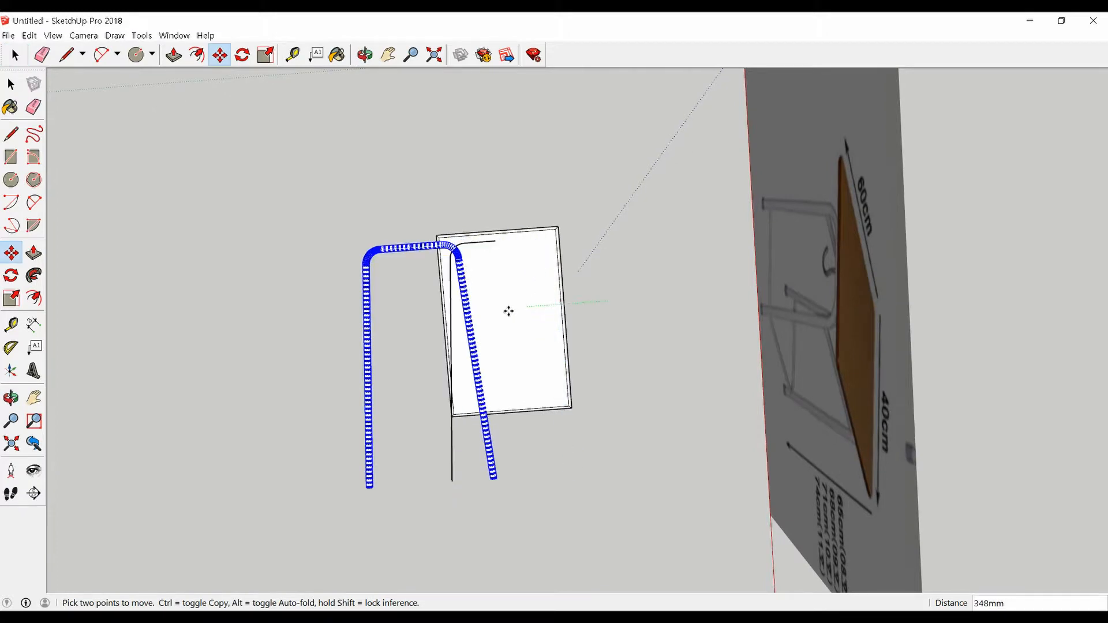
click(422, 318)
key(space)
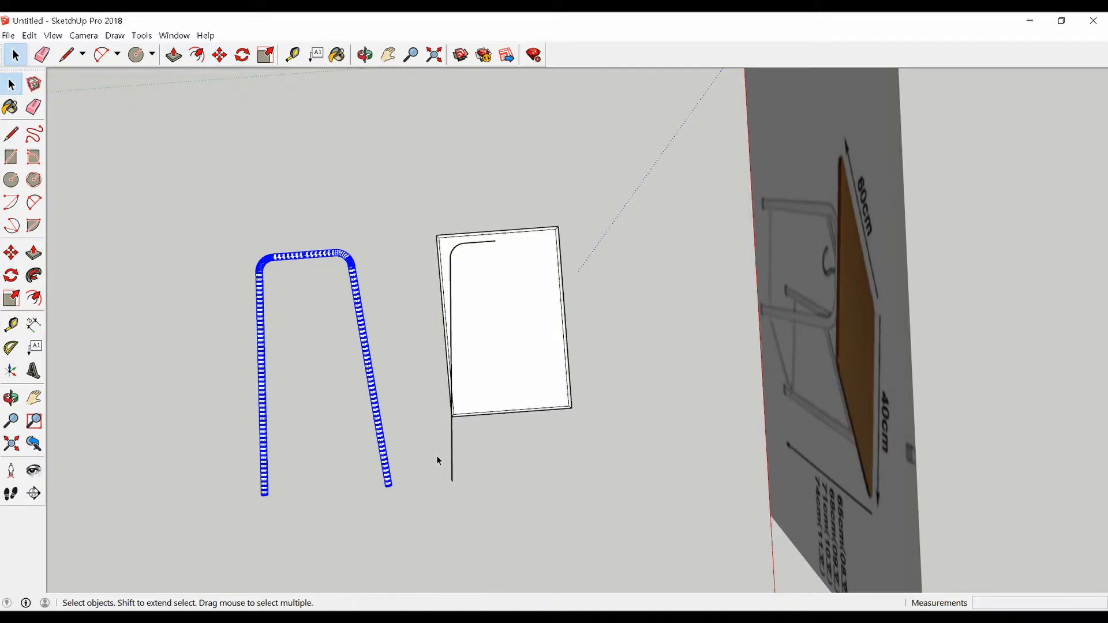
click(452, 452)
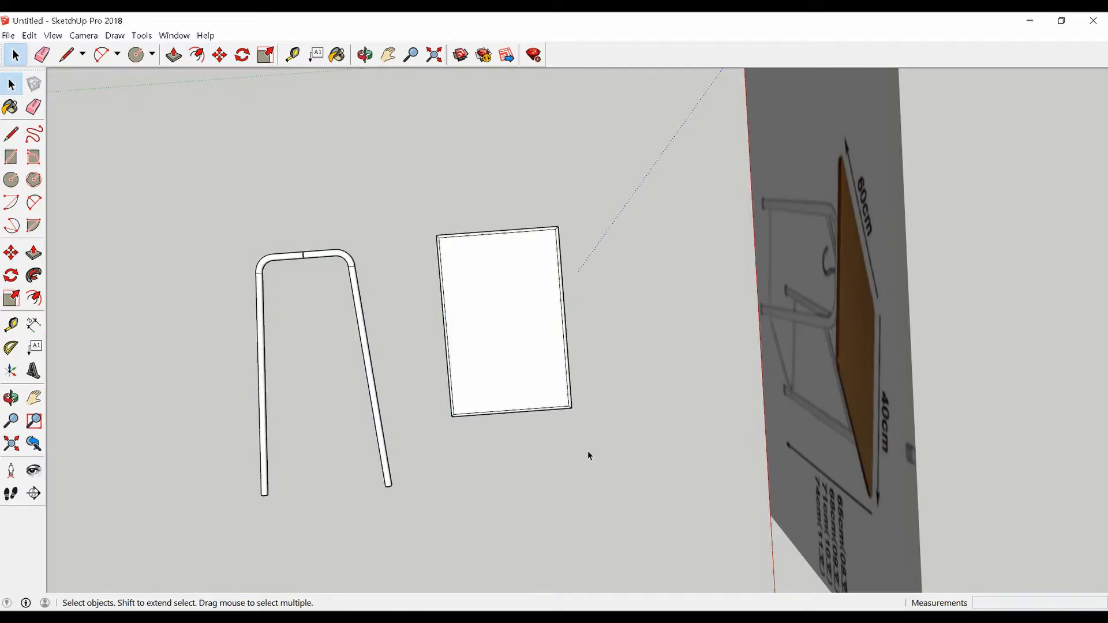
- Try to erase the seam edge where the two tube halves meet in the middle of the frame
scroll(250, 223, up, 10)
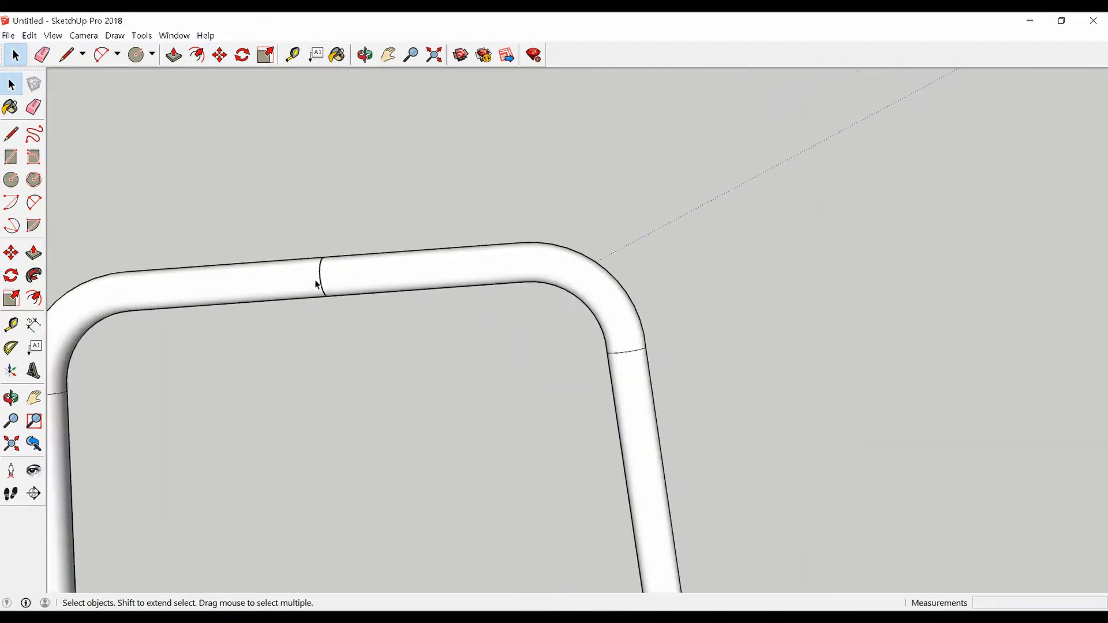
scroll(322, 285, up, 3)
middle_drag(321, 285, 338, 308)
click(338, 308)
scroll(322, 311, up, 3)
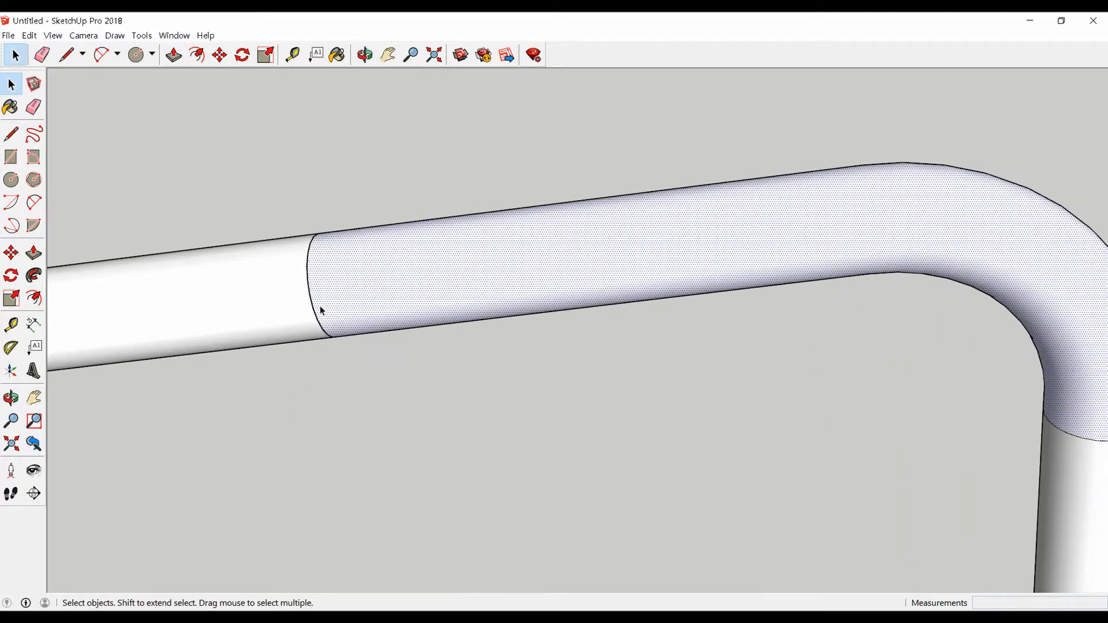
scroll(322, 311, up, 2)
key(e)
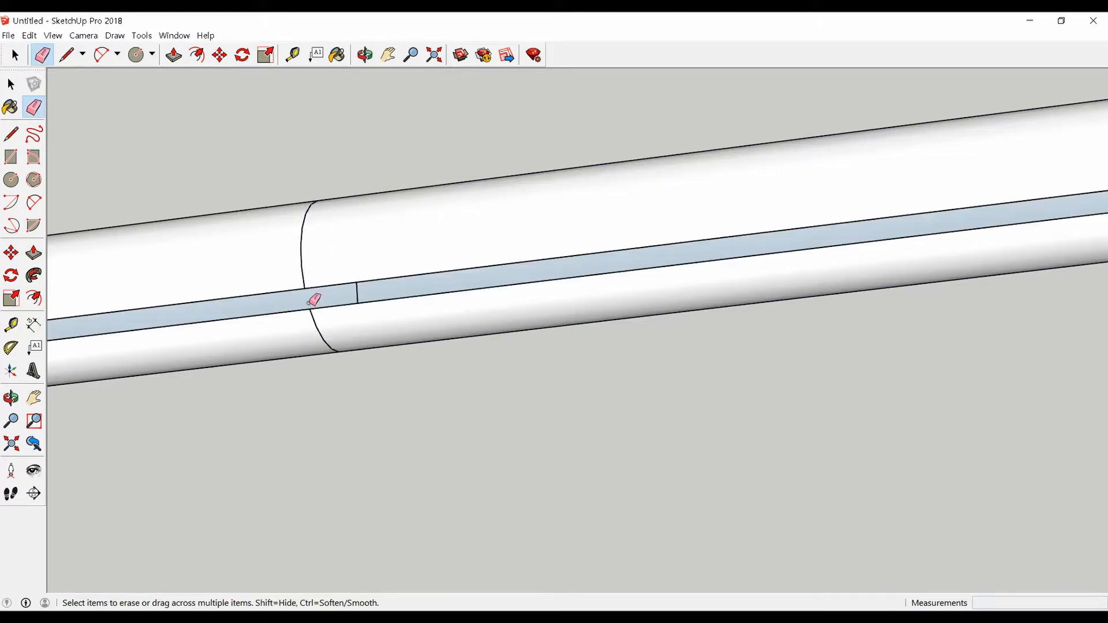
click(310, 302)
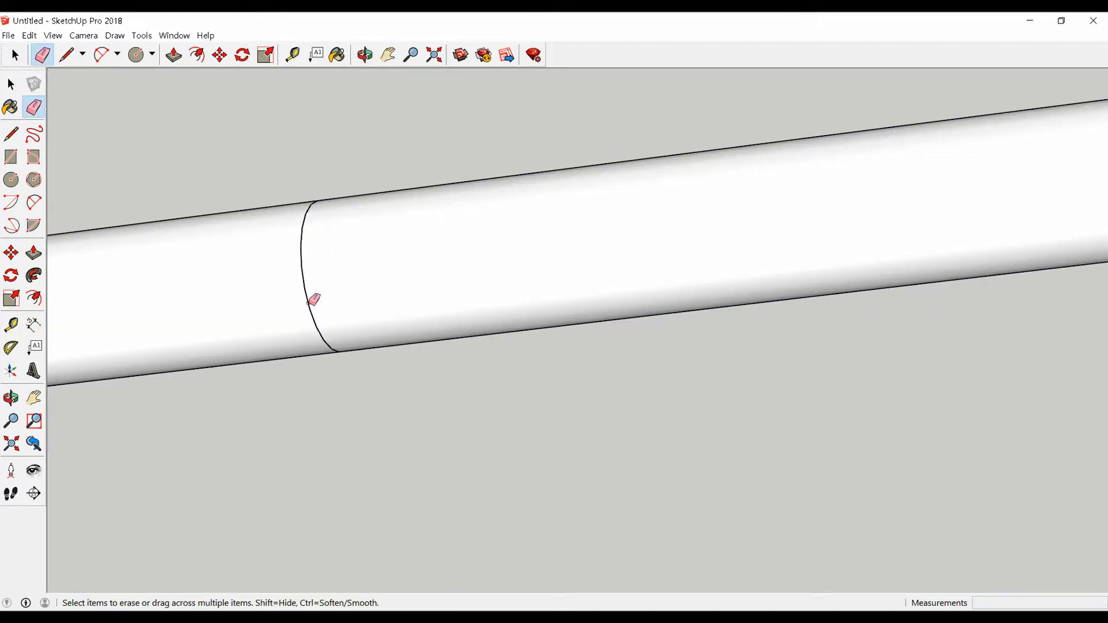
- Try pulling one tube half away from the middle joint, and return it to its original position
middle_drag(341, 291, 381, 227)
key(space)
double_click(380, 253)
scroll(329, 286, up, 2)
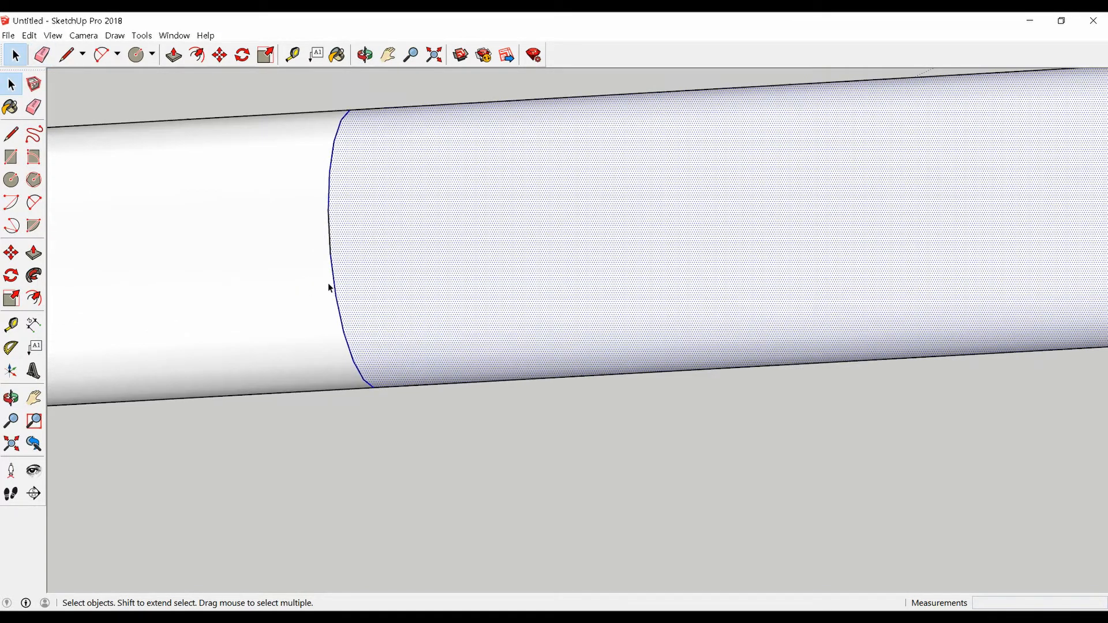
middle_drag(329, 287, 383, 307)
key(m)
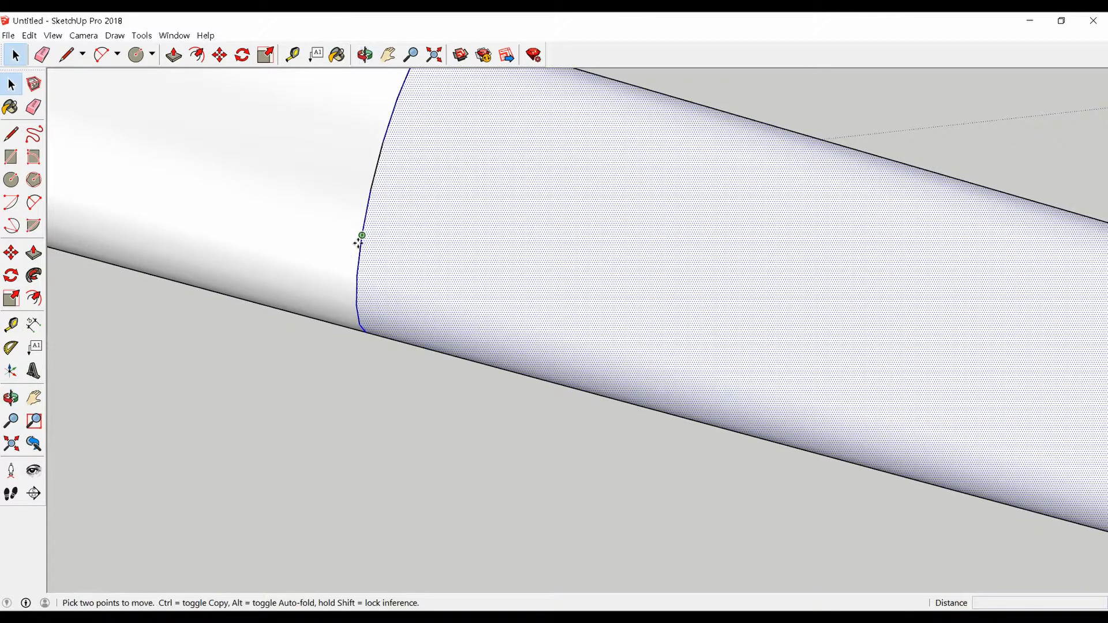
click(366, 240)
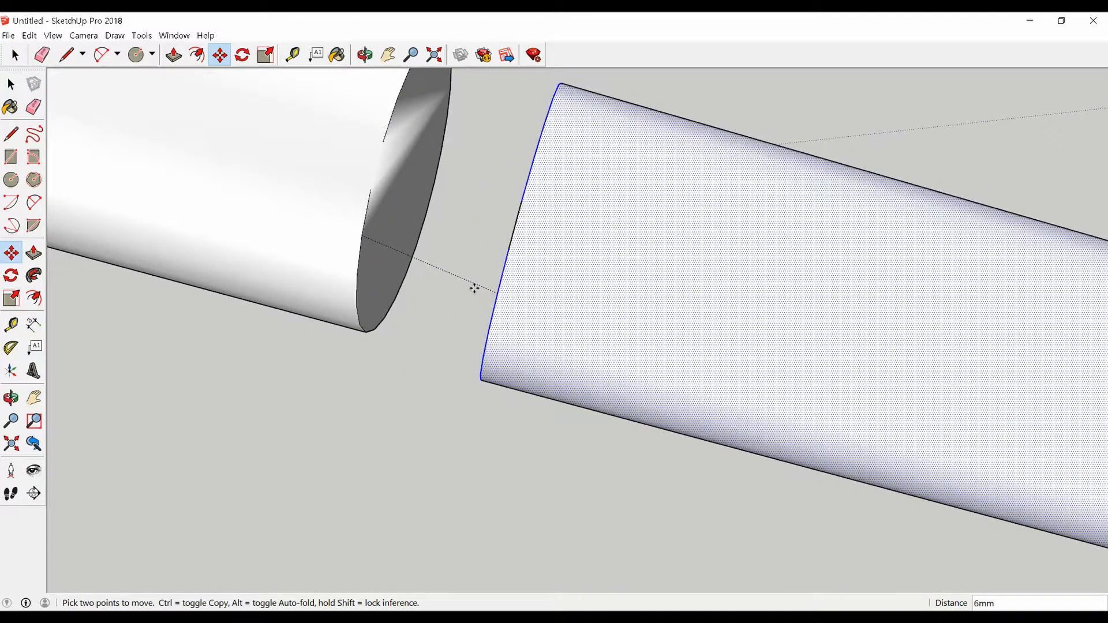
click(366, 243)
- Select both tube halves completely and intersect their faces with the selection
key(space)
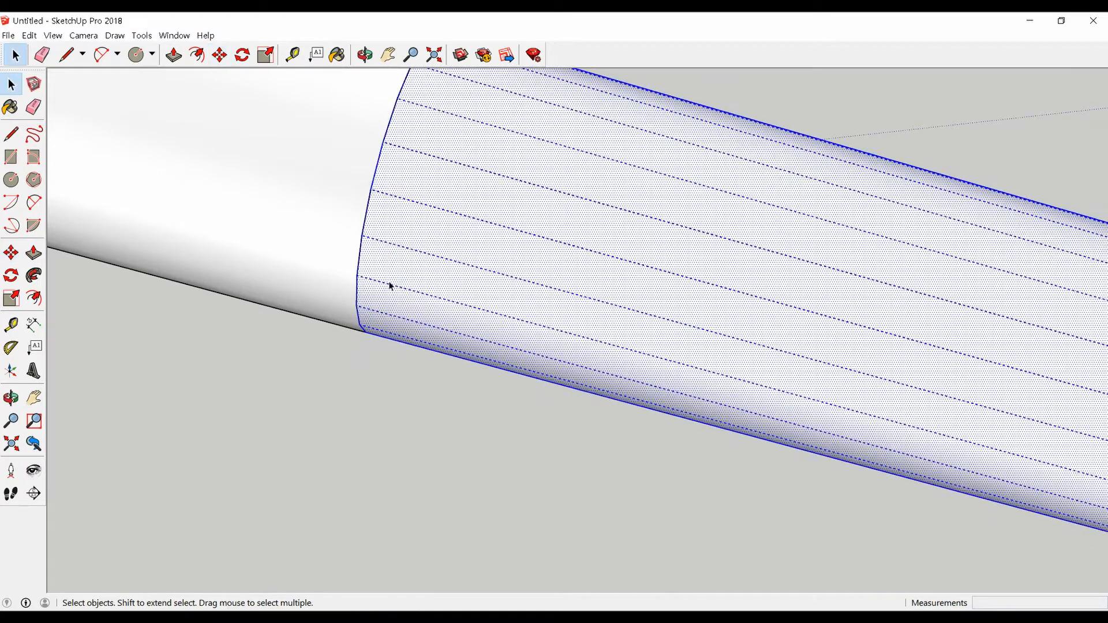
scroll(386, 288, down, 5)
middle_drag(383, 282, 411, 220)
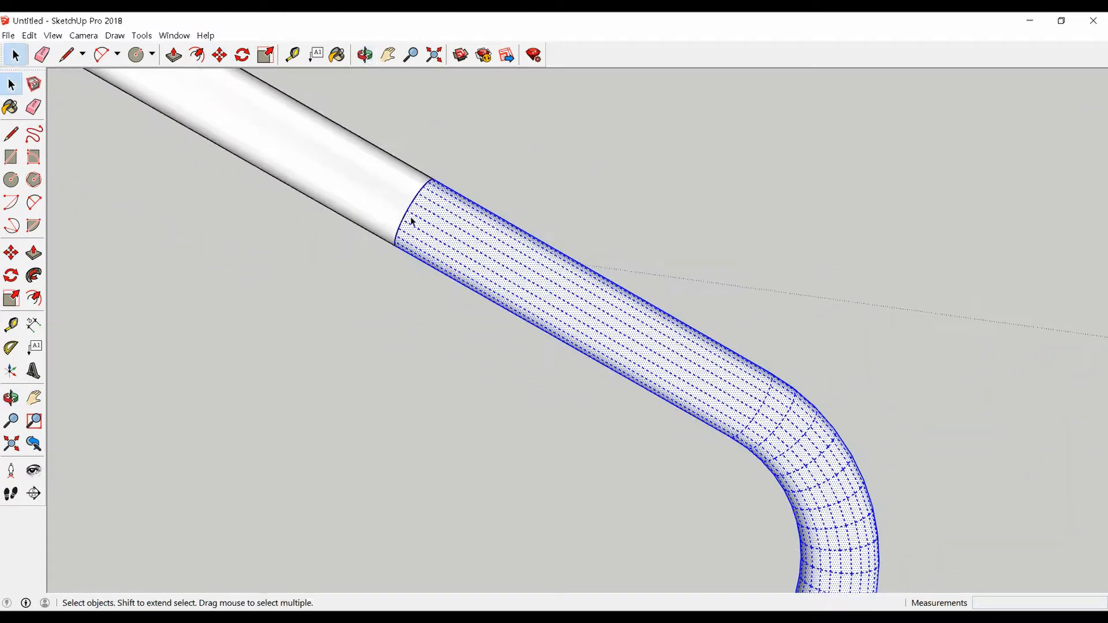
shift+click(388, 192)
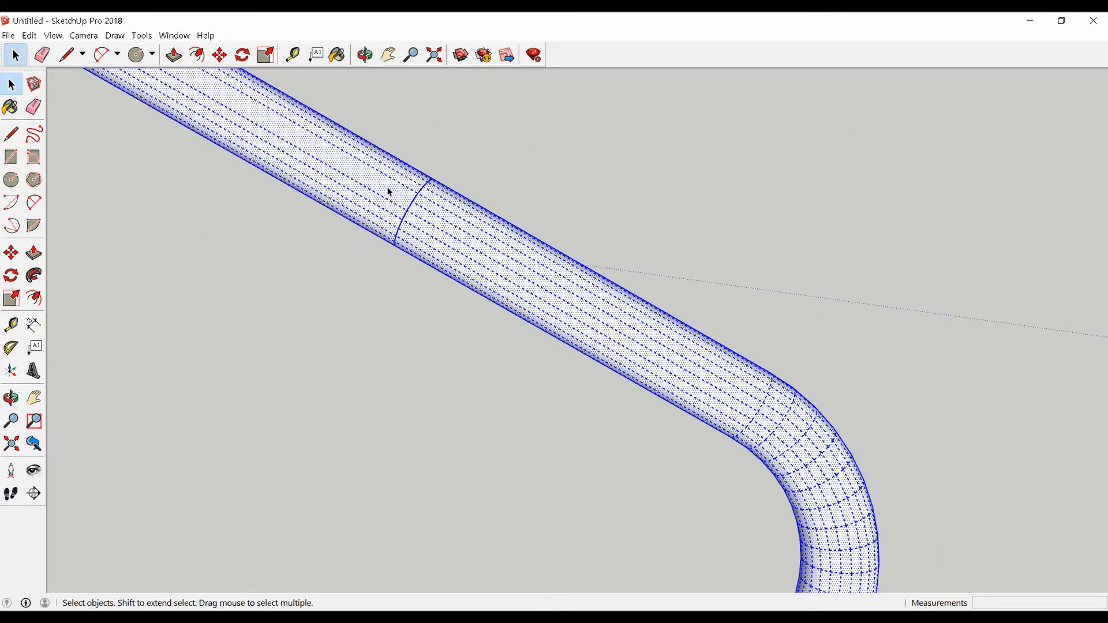
right_click(388, 192)
mouse_move(430, 303)
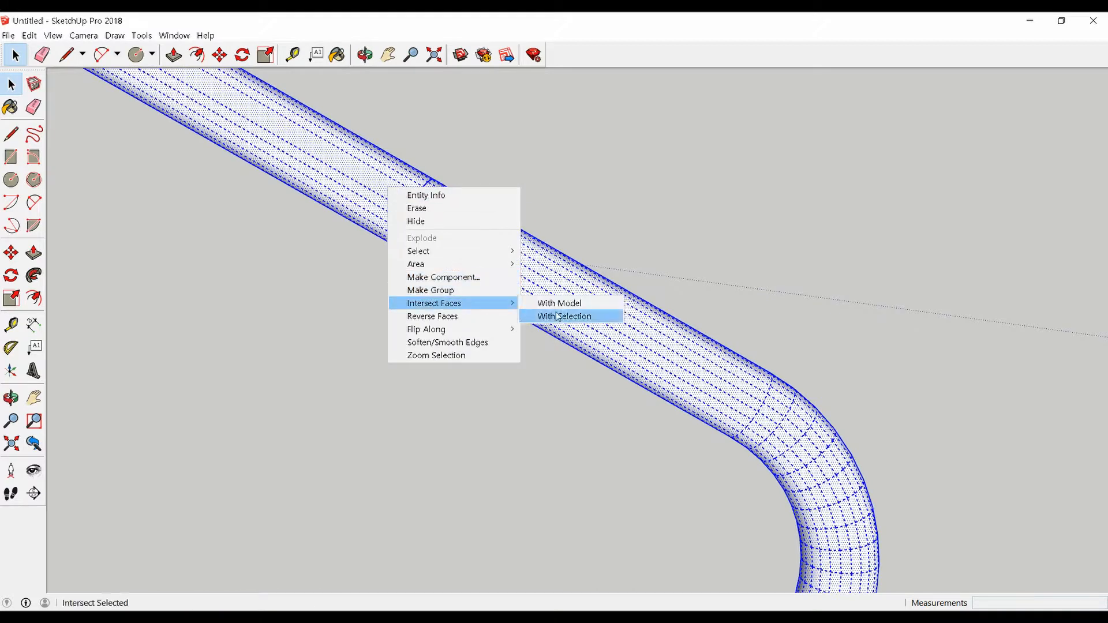
click(558, 317)
click(404, 352)
- Soften the seam edges all around the middle joint of the tube frame with the Eraser
scroll(397, 209, up, 2)
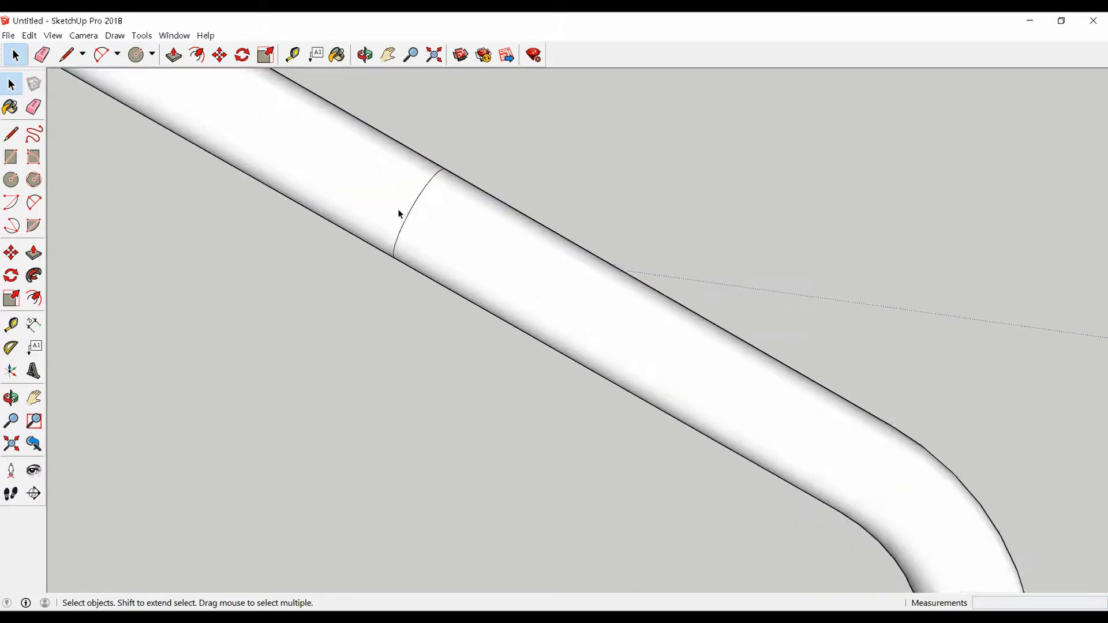
scroll(399, 214, up, 1)
scroll(412, 210, up, 3)
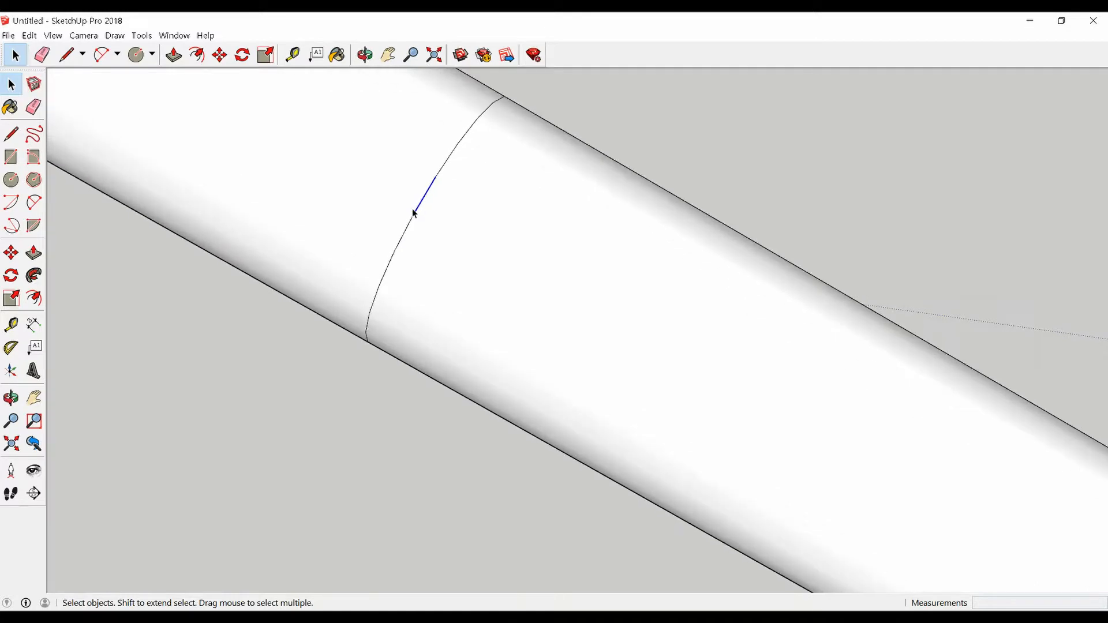
key(e)
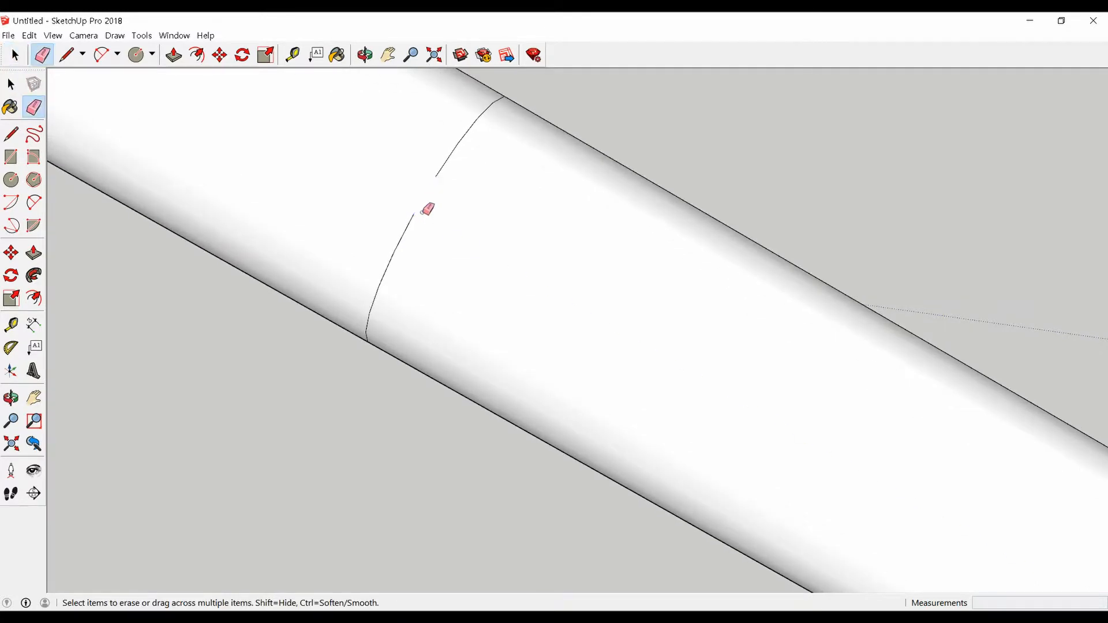
mouse_move(422, 213)
mouse_down()
mouse_move(383, 281)
mouse_move(389, 269)
mouse_up()
middle_drag(391, 266, 652, 33)
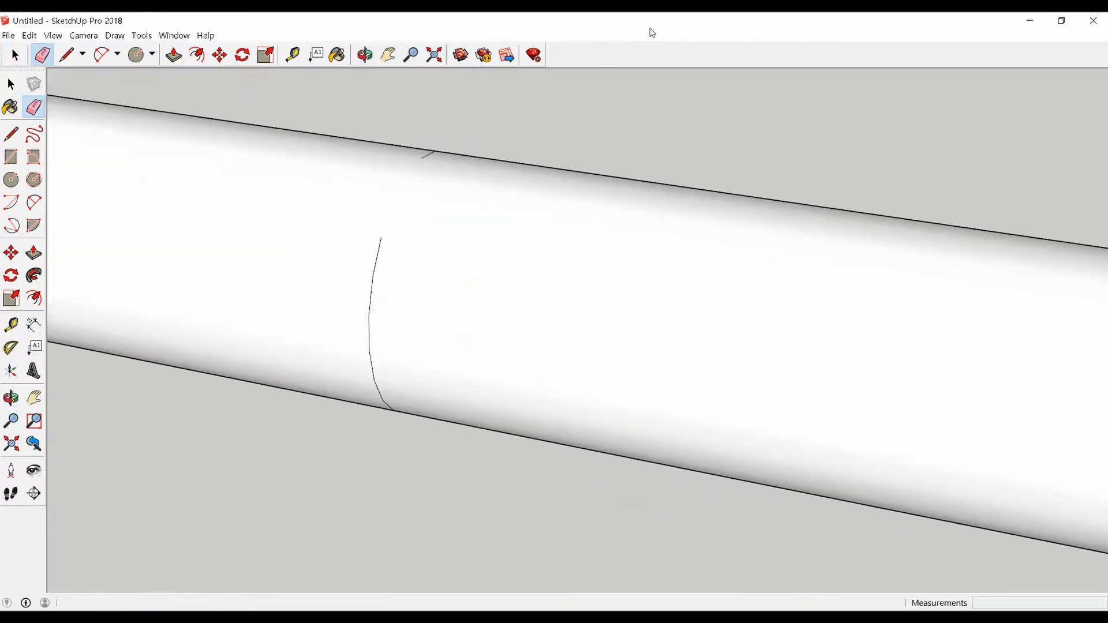
drag(378, 265, 376, 371)
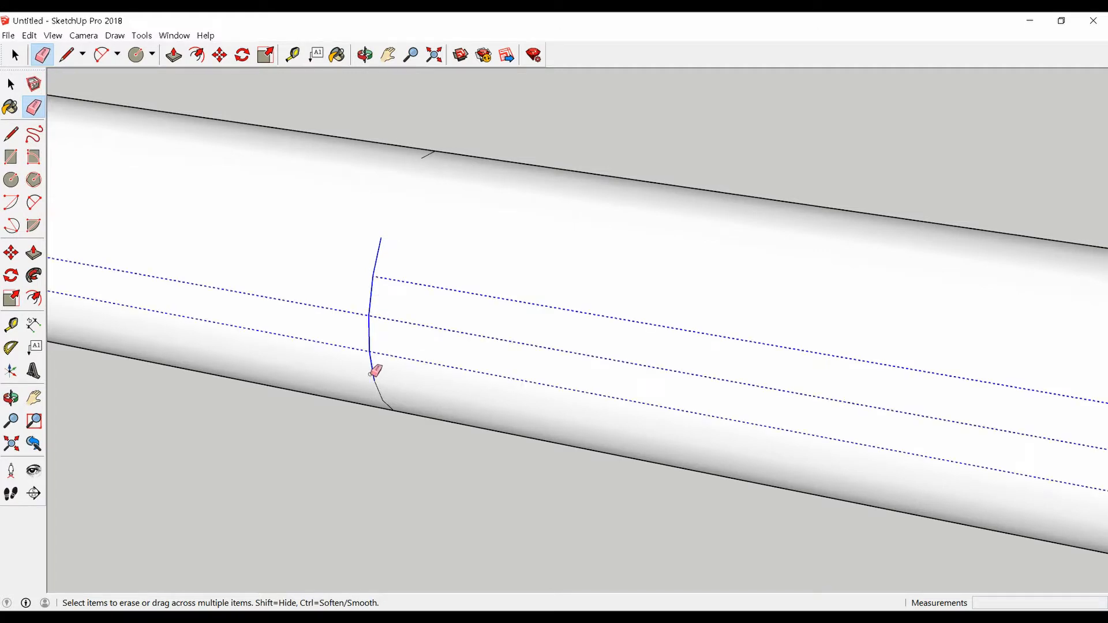
mouse_move(376, 371)
middle_down()
mouse_move(376, 148)
mouse_move(372, 277)
middle_up()
drag(370, 277, 379, 329)
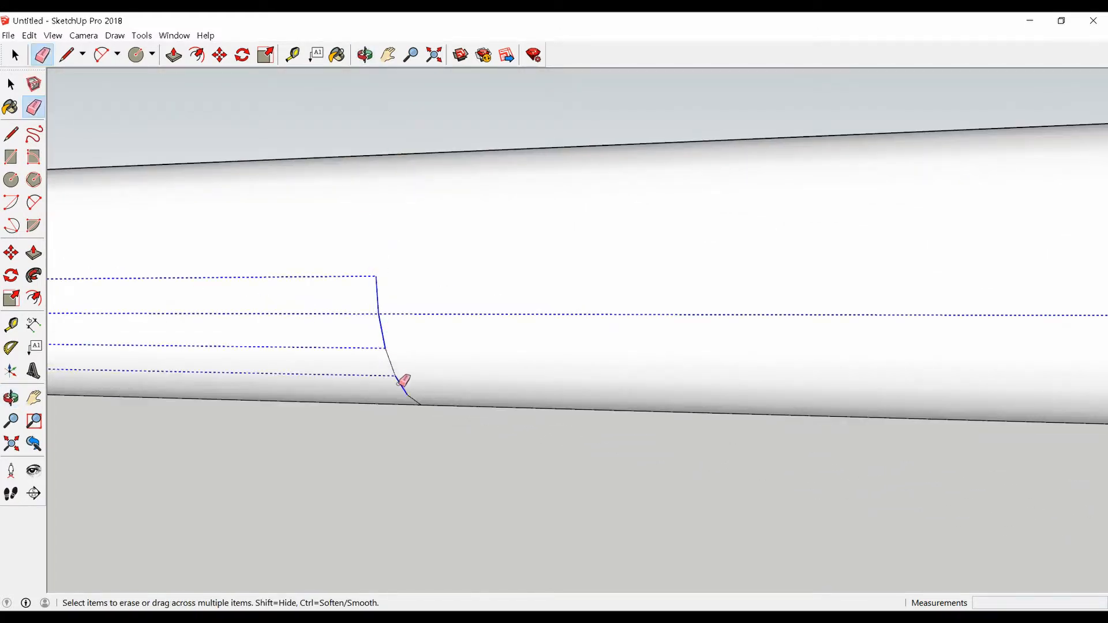
drag(398, 383, 395, 375)
middle_drag(424, 396, 392, 162)
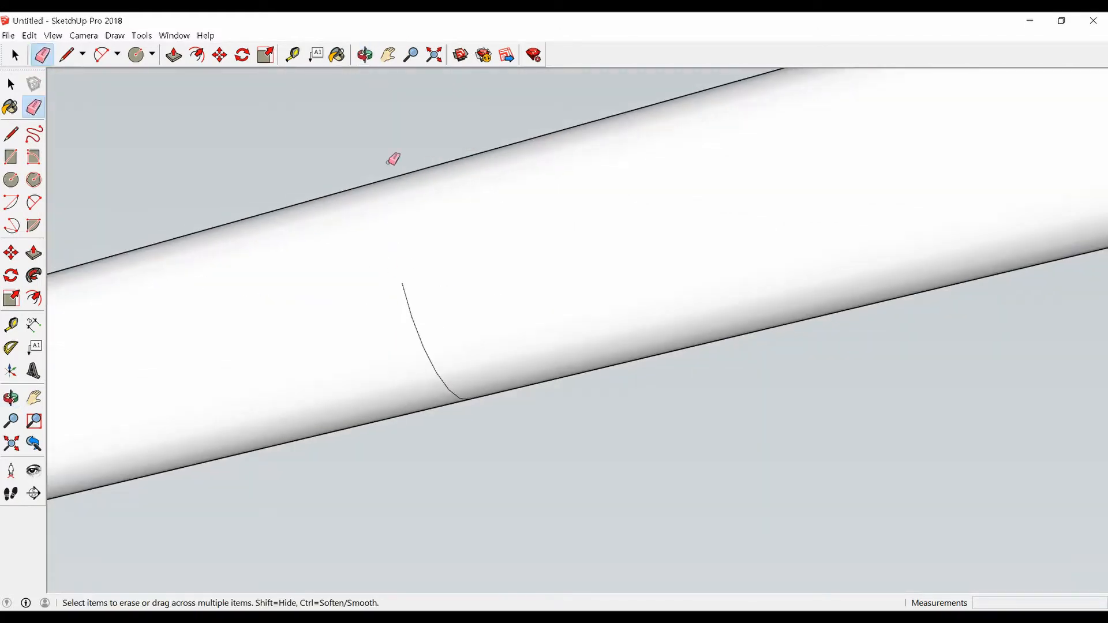
mouse_move(409, 289)
mouse_down()
mouse_move(437, 375)
mouse_move(461, 394)
mouse_up()
mouse_move(460, 331)
middle_down()
mouse_move(433, 289)
mouse_move(328, 596)
mouse_move(418, 296)
mouse_move(336, 549)
mouse_move(257, 423)
mouse_move(389, 332)
mouse_move(208, 175)
middle_up()
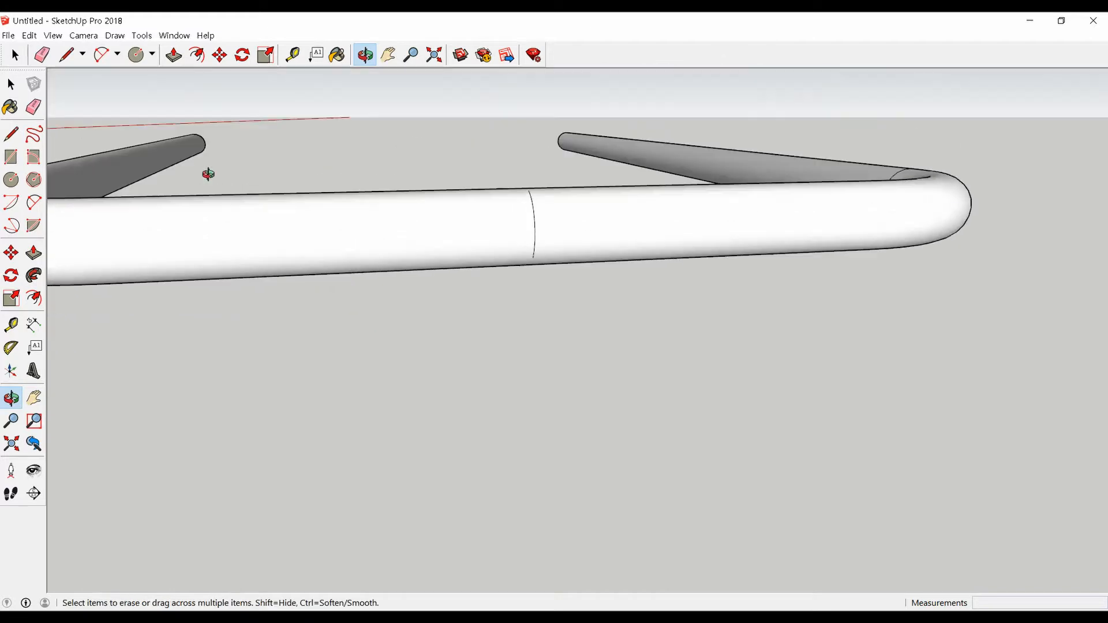
mouse_move(527, 191)
mouse_down()
mouse_move(539, 243)
mouse_move(540, 189)
mouse_up()
ctrl+drag(538, 252, 534, 256)
scroll(535, 255, up, 1)
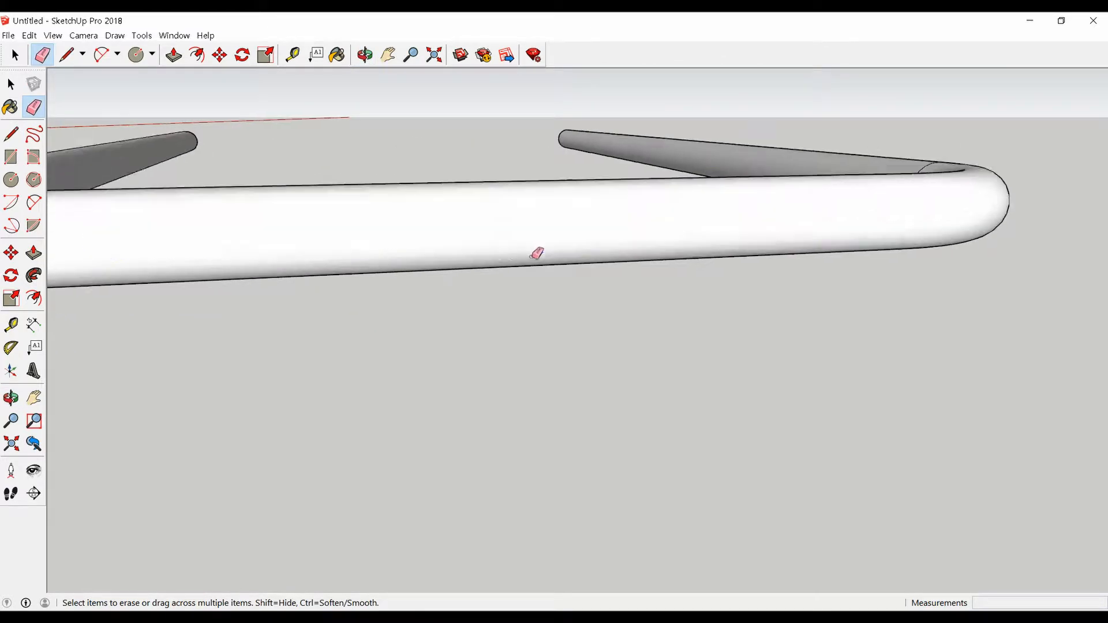
- Soften the seam edges where one leg meets its bend, working around the tube from above and below
scroll(537, 256, down, 6)
mouse_move(386, 271)
middle_down()
mouse_move(672, 329)
mouse_move(408, 478)
middle_up()
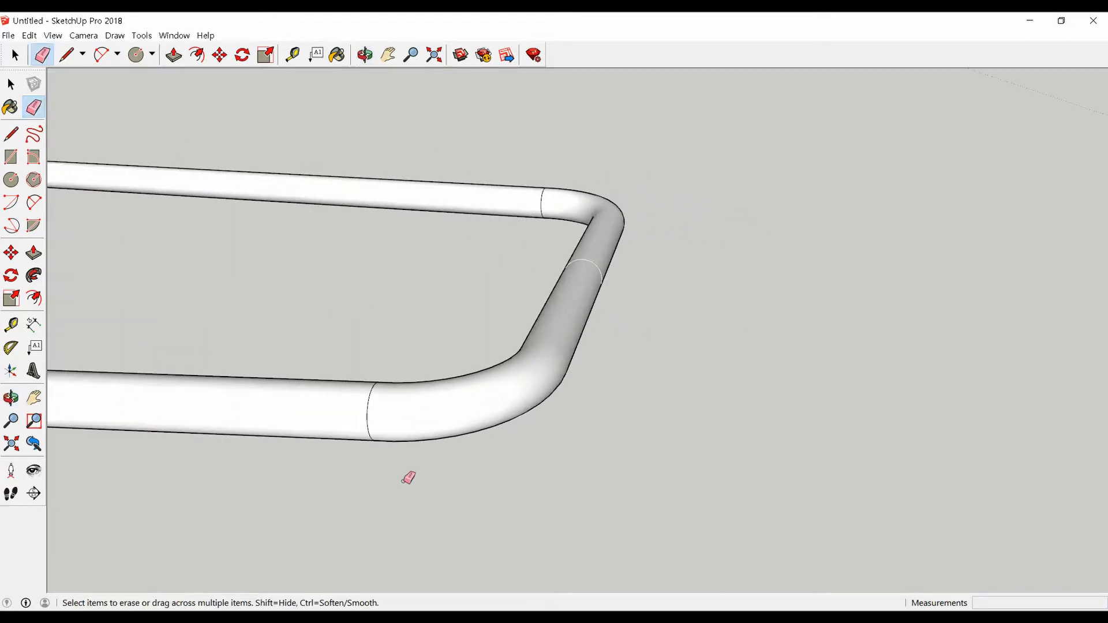
scroll(379, 400, up, 4)
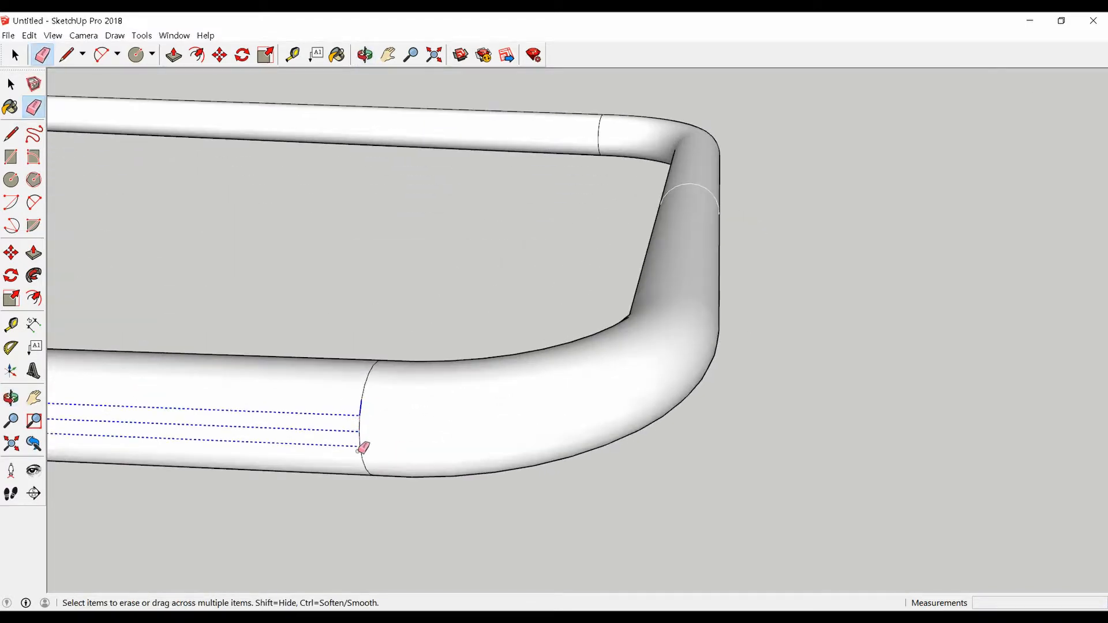
ctrl+drag(358, 414, 359, 408)
mouse_move(361, 398)
ctrl+mouse_down()
mouse_move(374, 356)
mouse_move(362, 396)
ctrl+mouse_up()
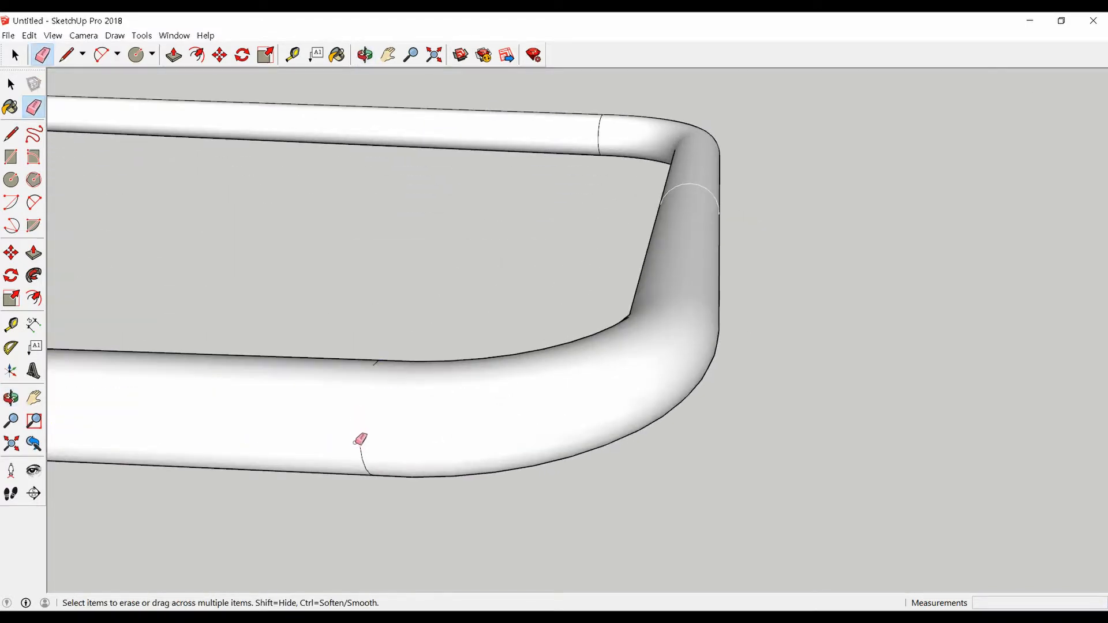
ctrl+drag(369, 464, 370, 465)
middle_drag(370, 465, 374, 270)
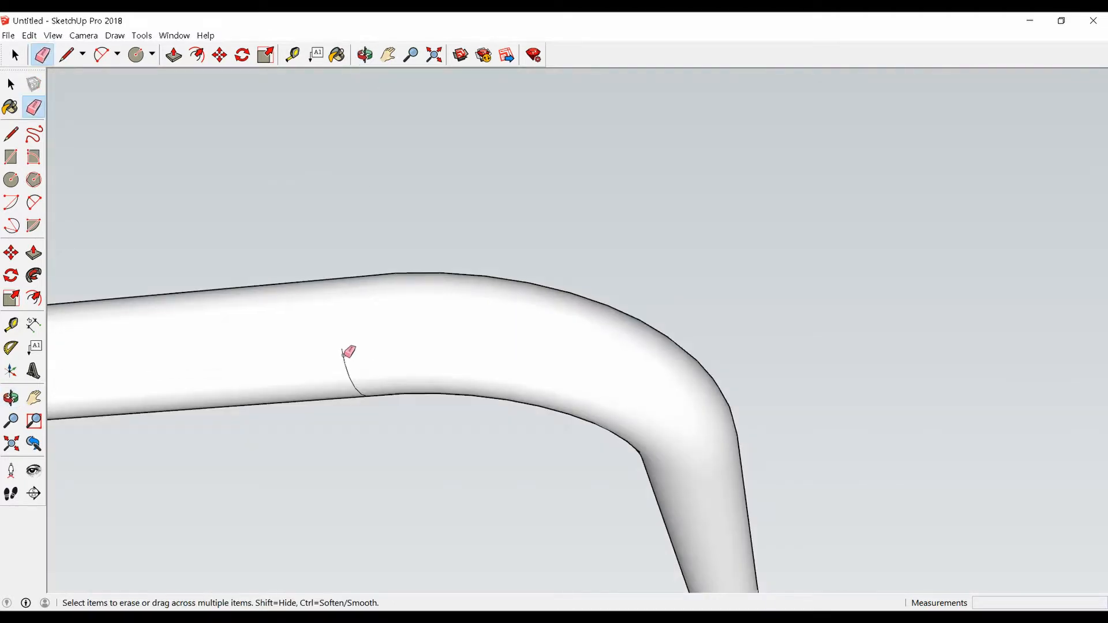
ctrl+drag(354, 386, 356, 387)
mouse_move(355, 386)
middle_down()
mouse_move(401, 344)
mouse_move(396, 433)
mouse_move(510, 359)
middle_up()
mouse_move(510, 359)
ctrl+mouse_down()
mouse_move(564, 351)
mouse_move(569, 322)
ctrl+mouse_up()
- Soften the seam edges between bend and straight leg on the leg nearer the desktop, including its underside
mouse_move(569, 322)
middle_down()
mouse_move(525, 396)
mouse_move(687, 411)
mouse_move(155, 346)
middle_up()
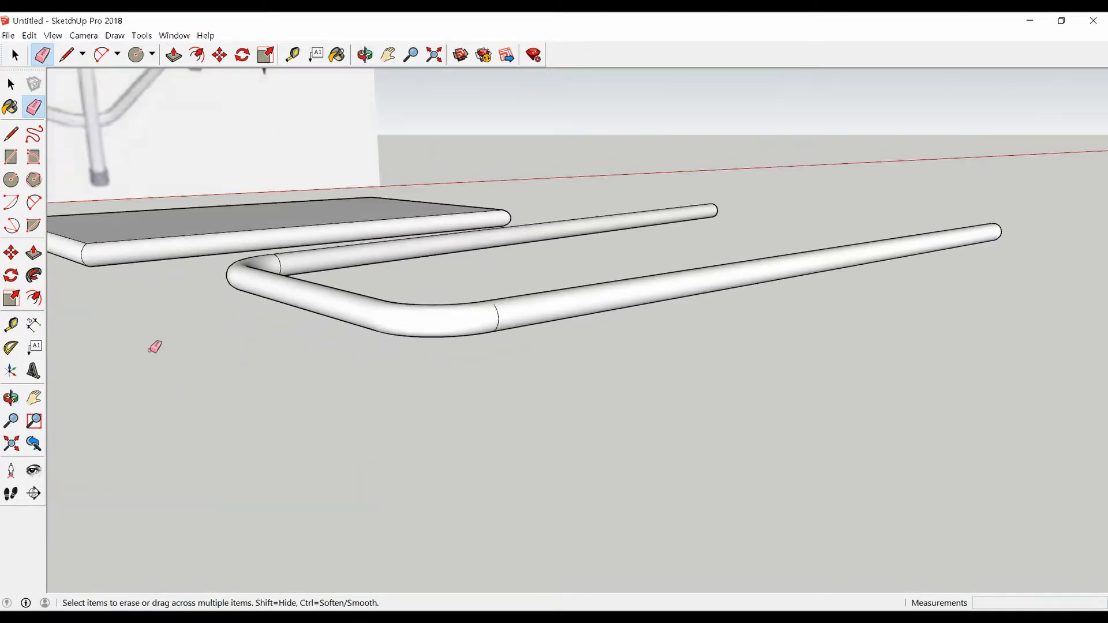
scroll(317, 265, up, 3)
middle_drag(319, 265, 190, 379)
scroll(284, 217, up, 3)
scroll(286, 216, up, 1)
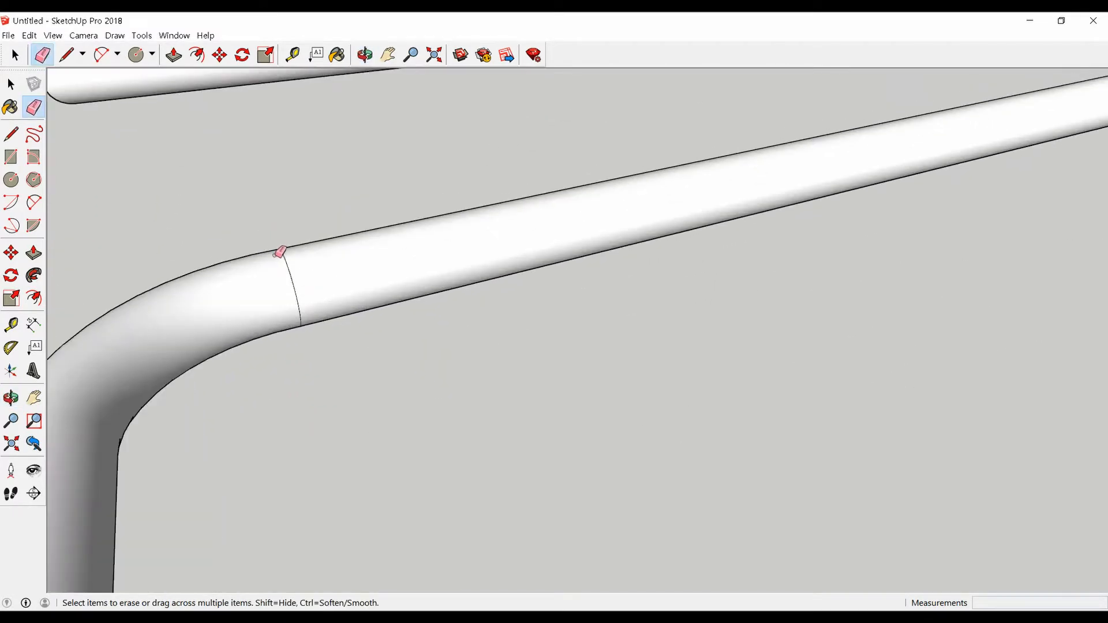
ctrl+drag(279, 250, 288, 248)
ctrl+drag(297, 315, 298, 320)
ctrl+drag(284, 261, 301, 317)
middle_drag(300, 322, 263, 149)
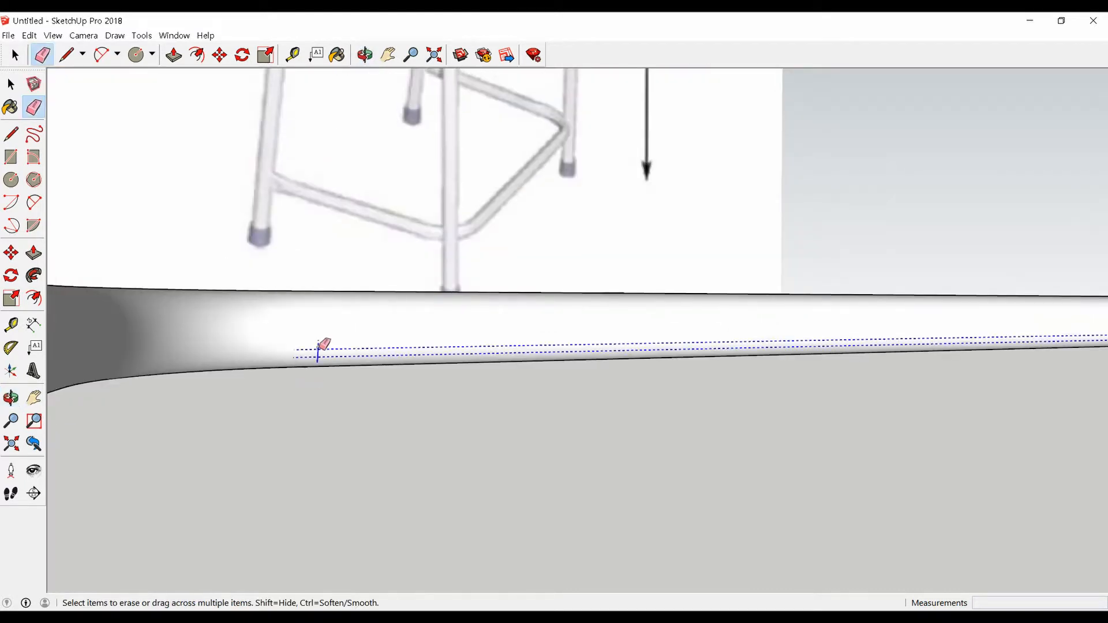
ctrl+drag(319, 348, 334, 354)
- Soften the remaining seam edges at the bend of the leg farther from the desktop, on both sides of the tube
scroll(358, 347, down, 6)
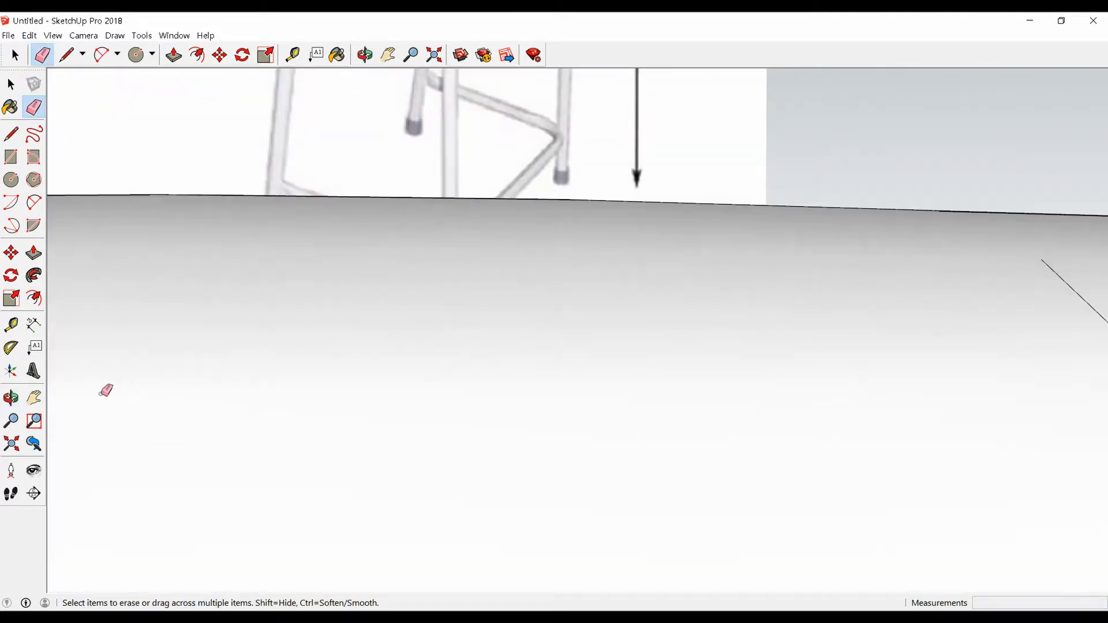
click(11, 443)
middle_drag(306, 388, 458, 425)
scroll(450, 523, up, 4)
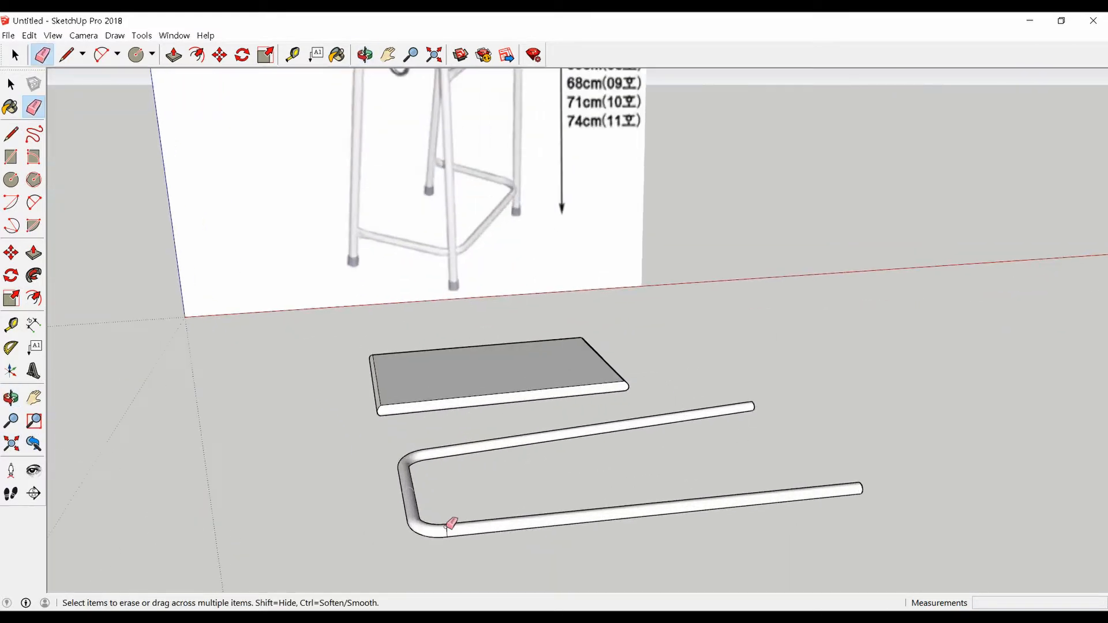
scroll(451, 523, up, 3)
ctrl+drag(452, 520, 465, 535)
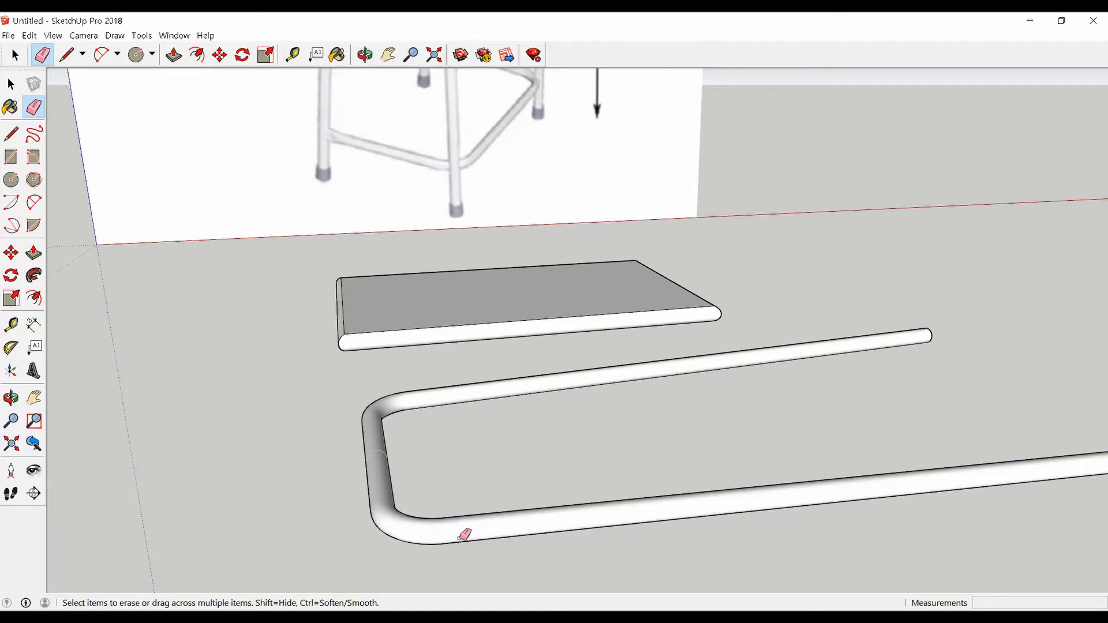
middle_drag(463, 535, 439, 228)
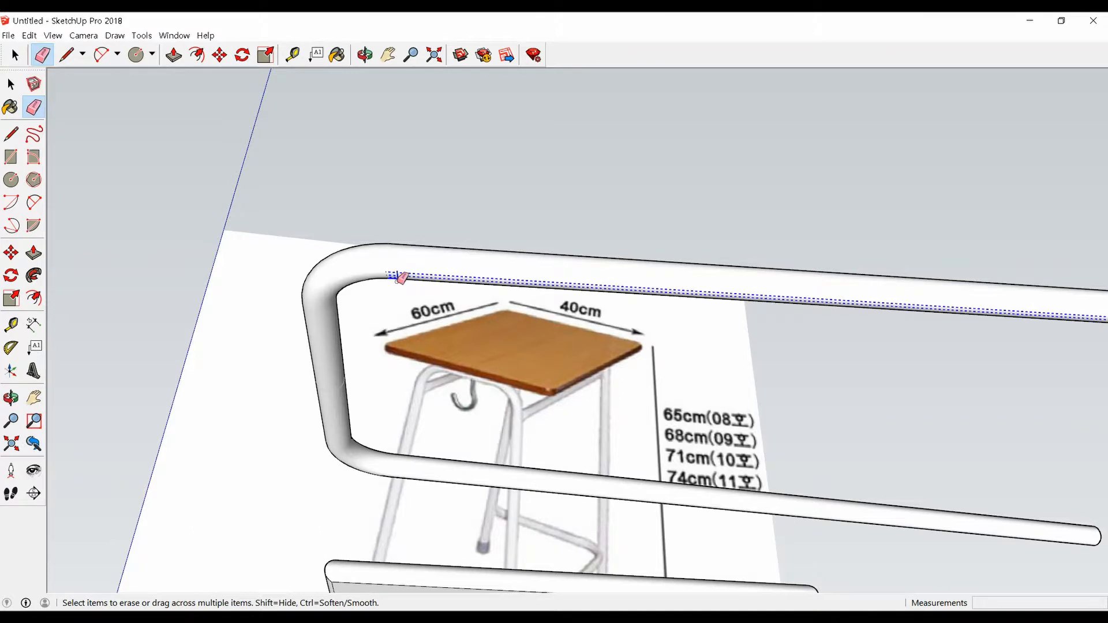
ctrl+drag(402, 278, 403, 271)
mouse_move(403, 271)
middle_down()
mouse_move(404, 260)
mouse_move(450, 284)
mouse_move(373, 457)
mouse_move(69, 489)
middle_up()
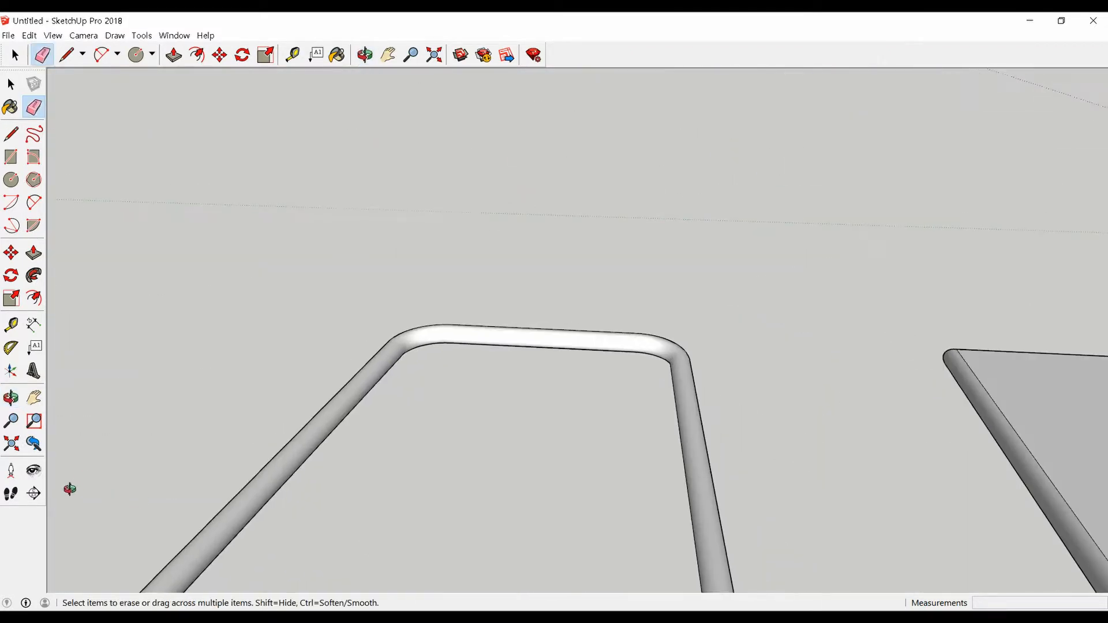
- Make the whole softened tube frame a component named leg
scroll(425, 365, down, 6)
key(space)
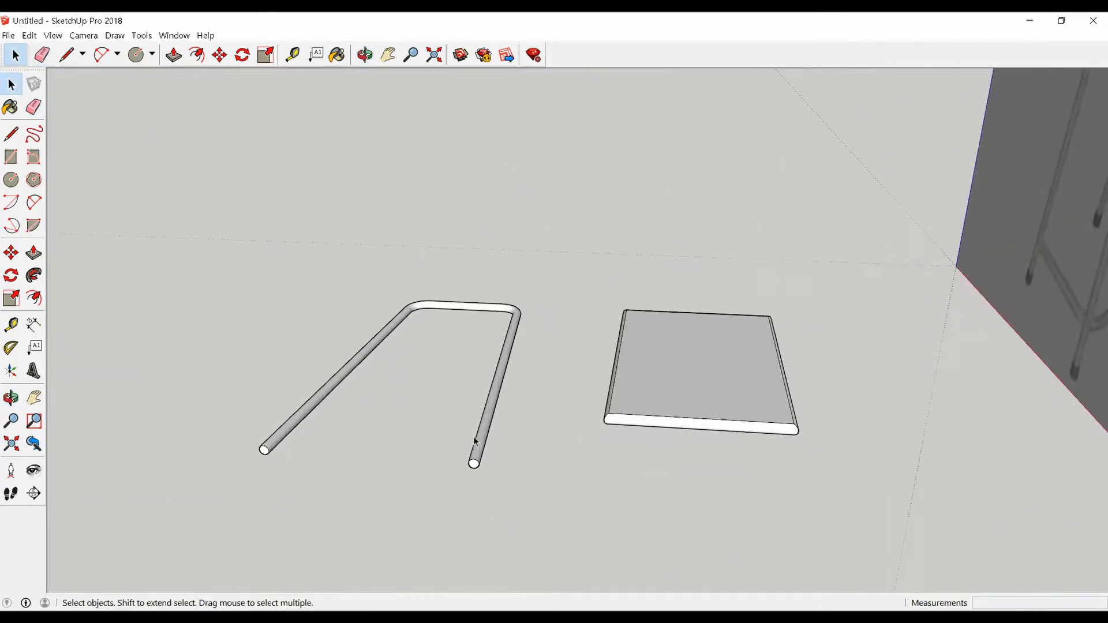
scroll(474, 441, up, 2)
triple_click(477, 441)
right_click(477, 440)
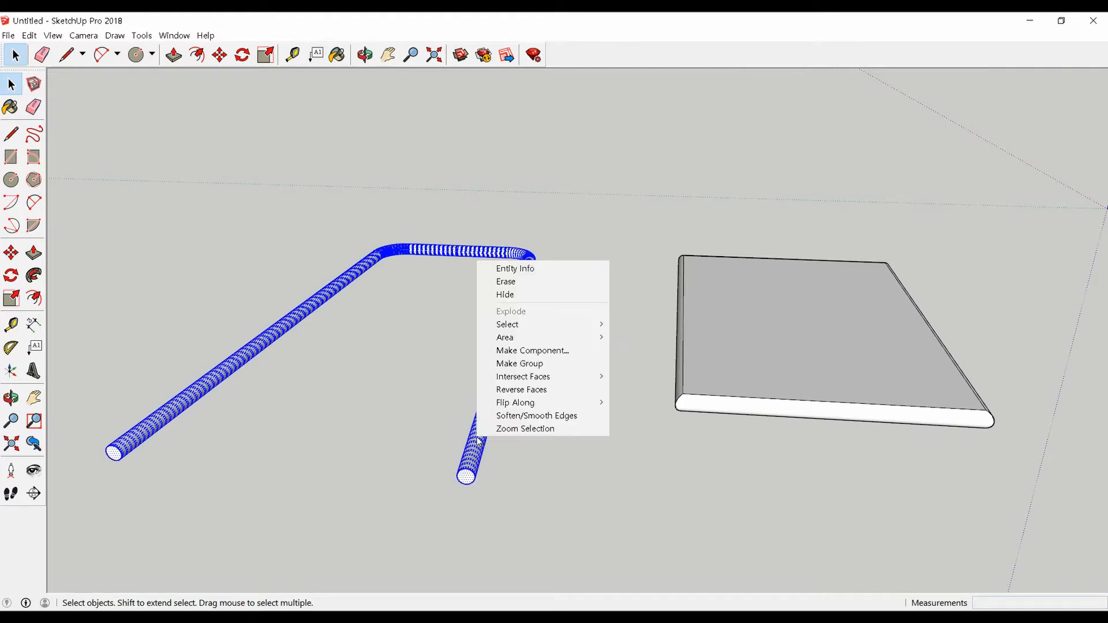
click(523, 351)
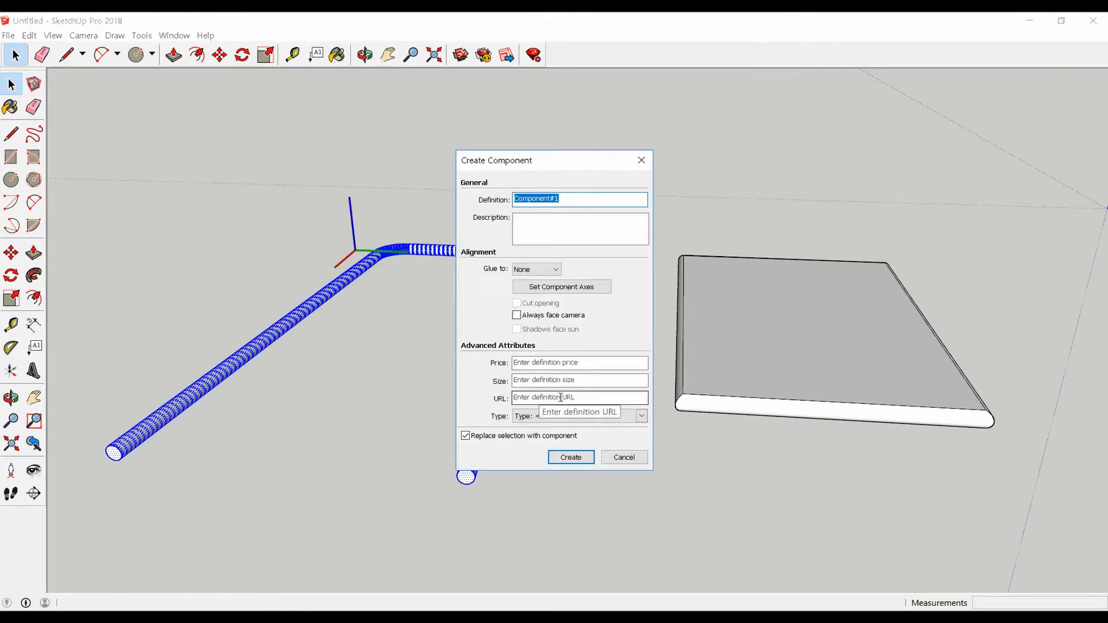
key(BackSpace)
key(Return)
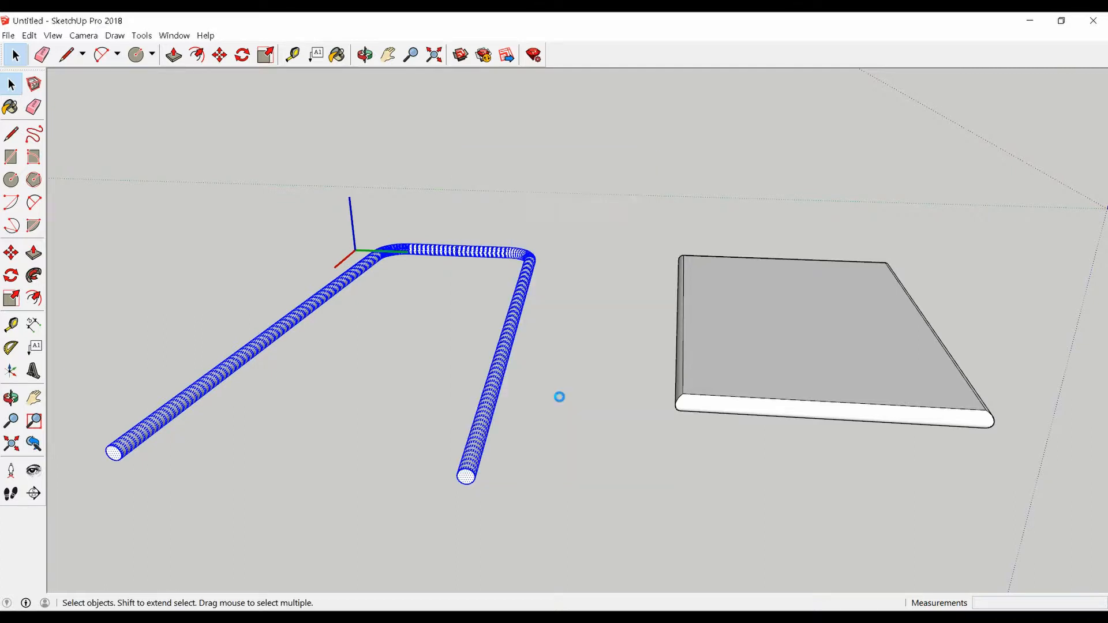
- Rotate the leg component 90 degrees about the green axis so the frame stands with its open ends upward
middle_drag(559, 397, 687, 396)
scroll(478, 411, up, 1)
scroll(472, 387, up, 2)
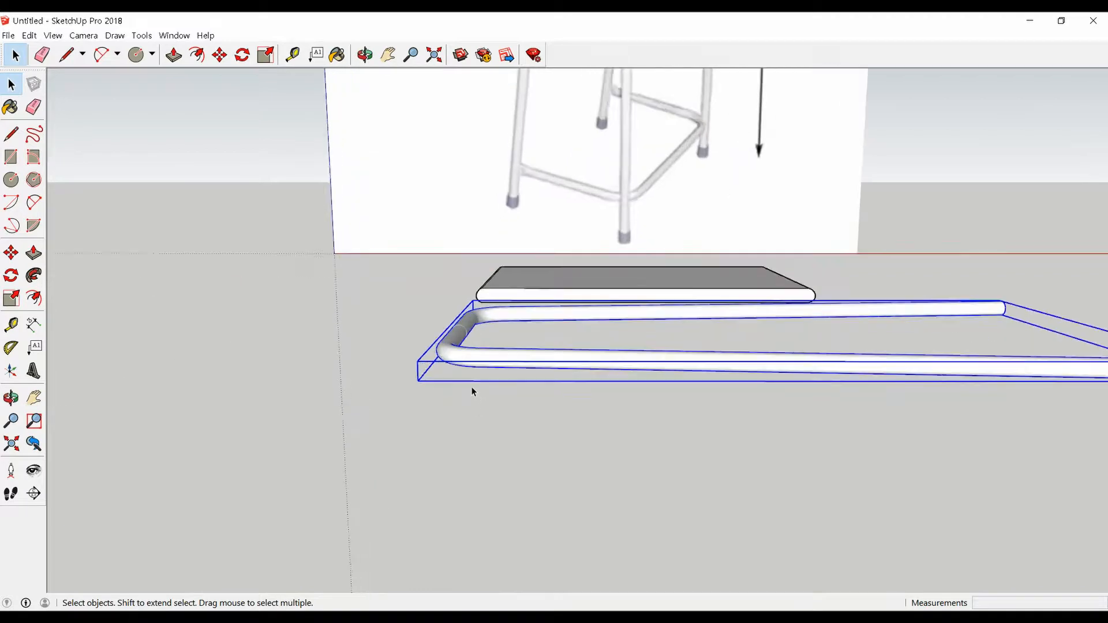
key(q)
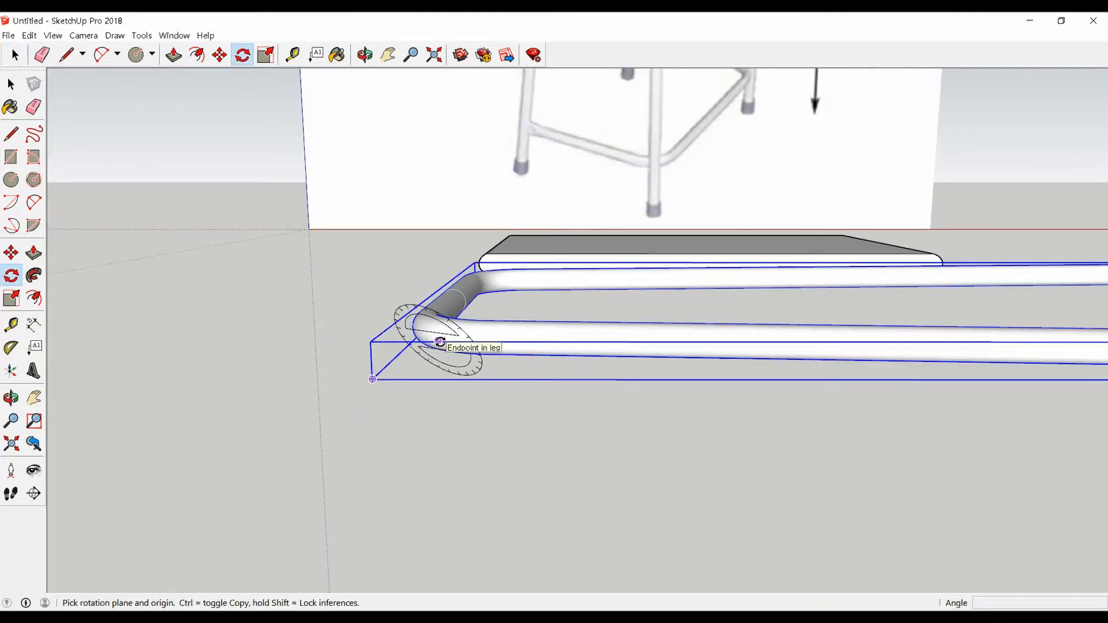
key(Right)
key(Left)
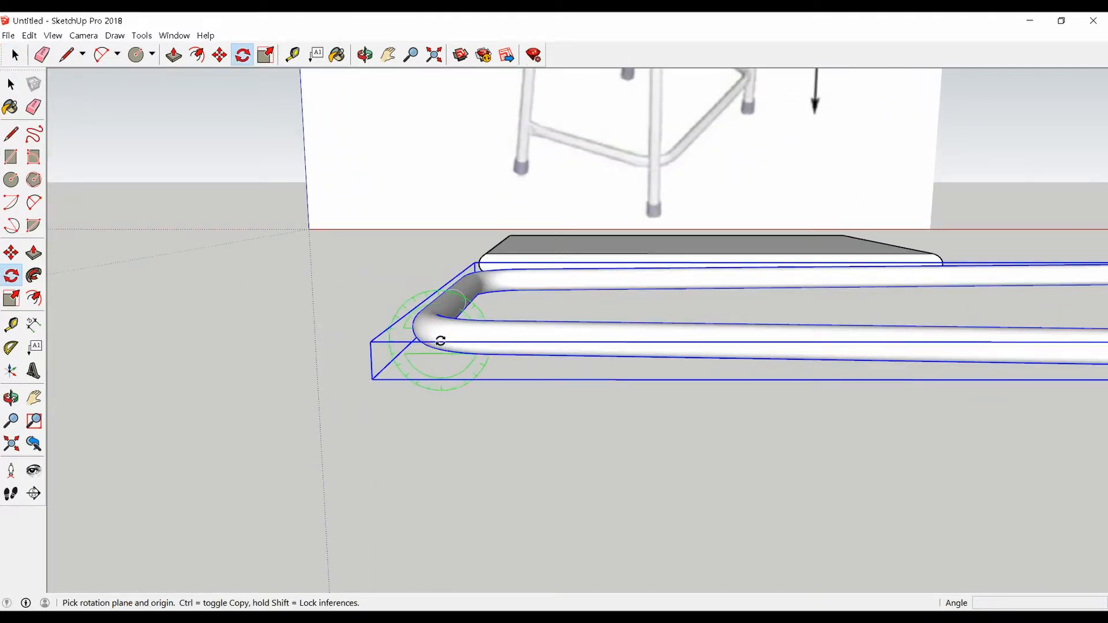
click(440, 341)
click(549, 336)
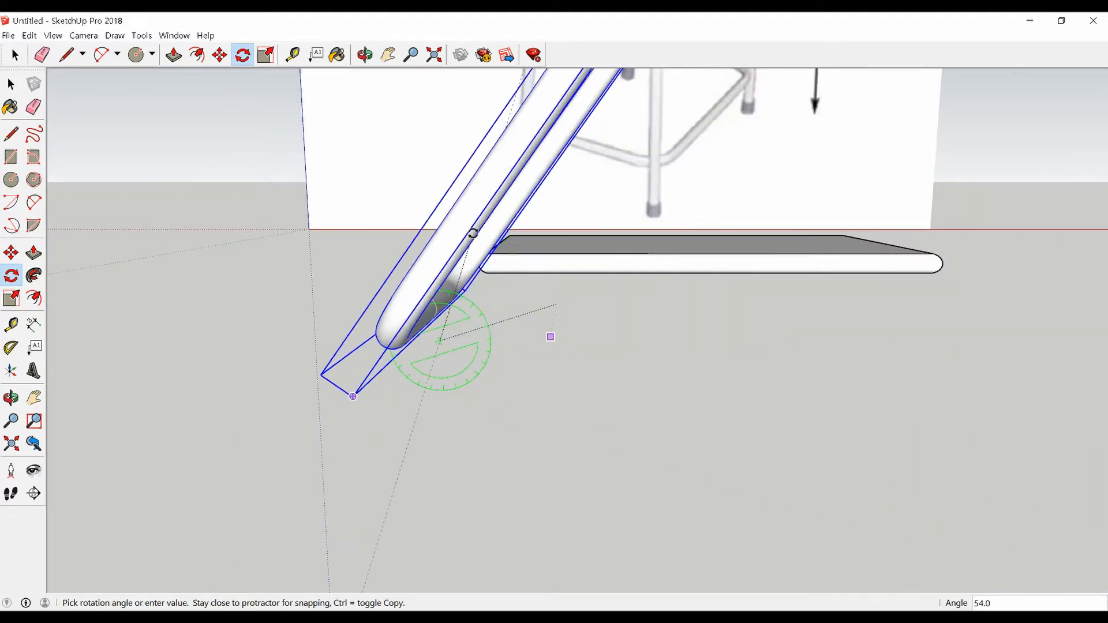
text(90)
key(Return)
- Move the upright leg frame onto the desktop, just inside one of its short ends
middle_drag(470, 232, 207, 458)
key(m)
click(249, 352)
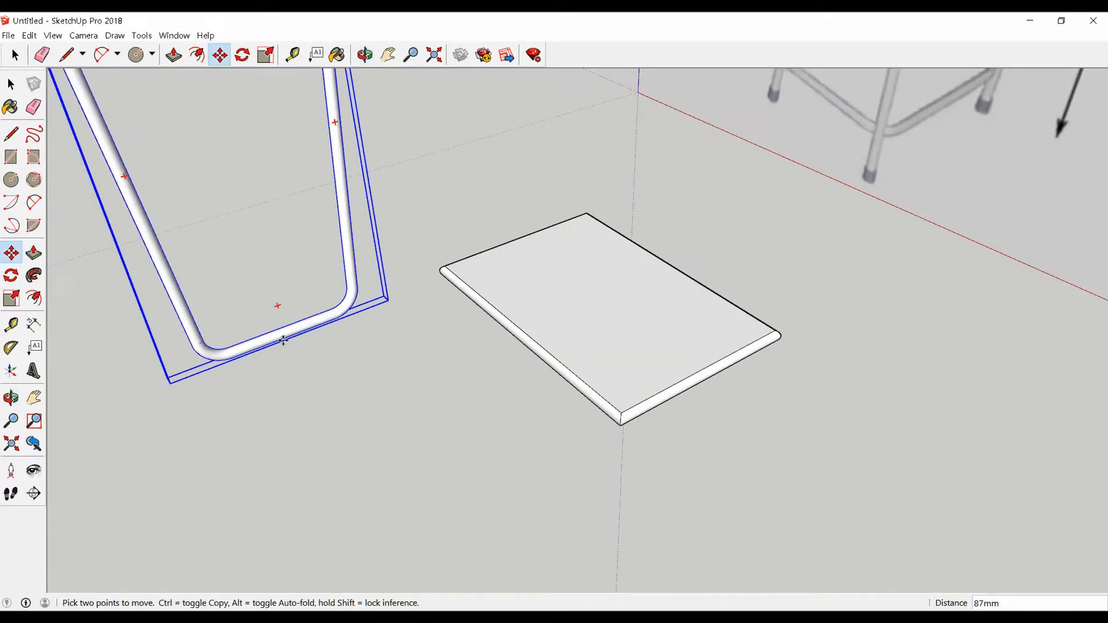
scroll(534, 271, up, 3)
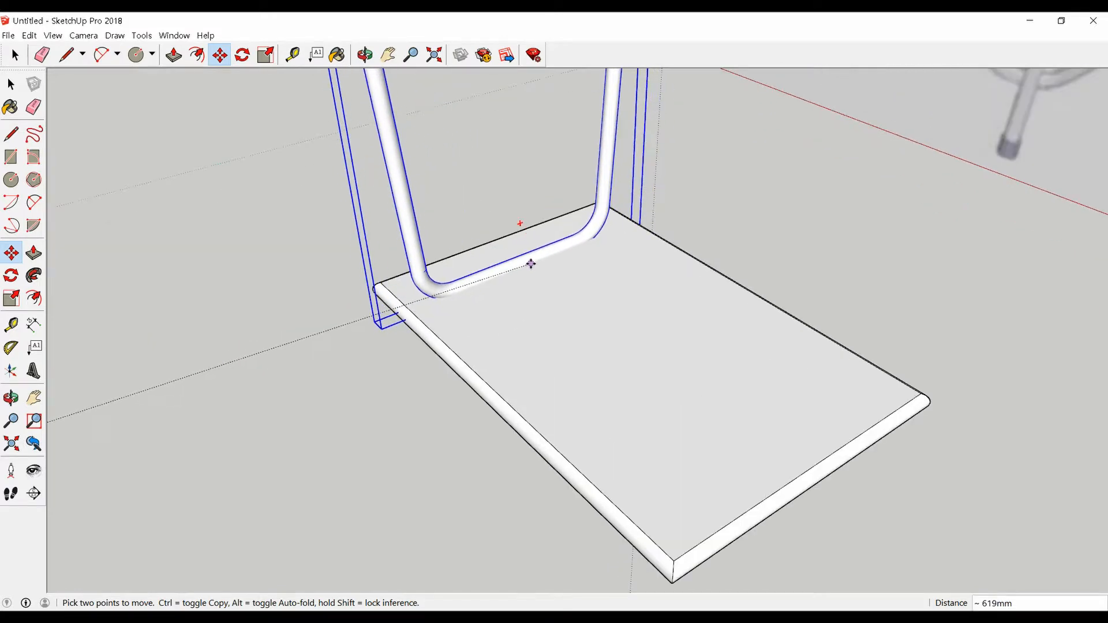
click(530, 264)
- Raise the leg frame 9 mm so its crossbar rests on the desktop's surface
middle_drag(530, 369, 745, 277)
middle_drag(559, 331, 552, 275)
click(503, 233)
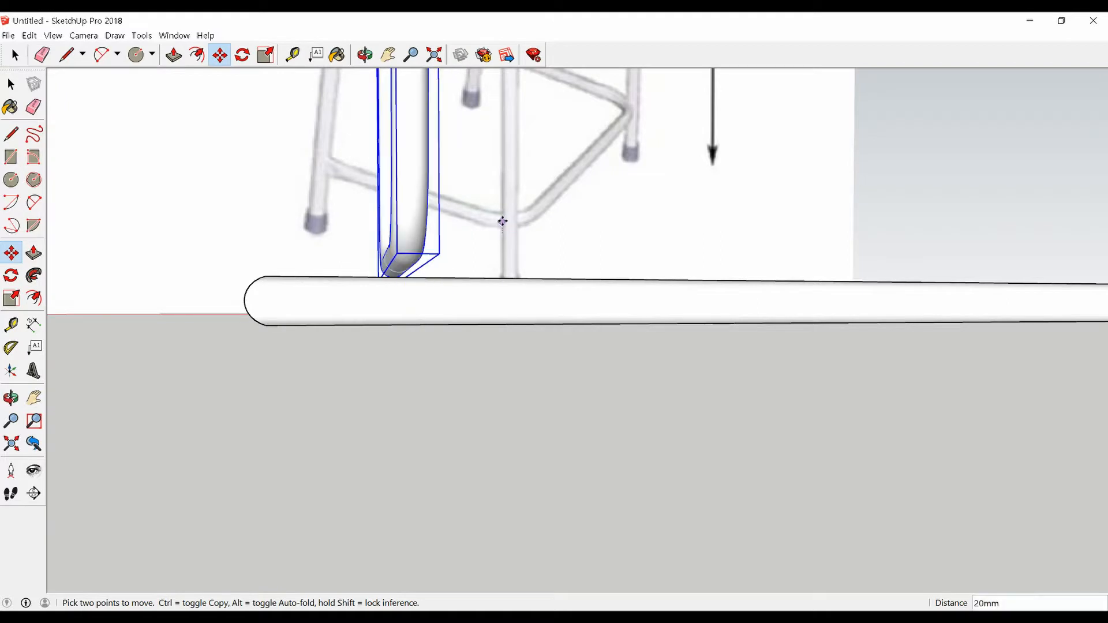
key(Return)
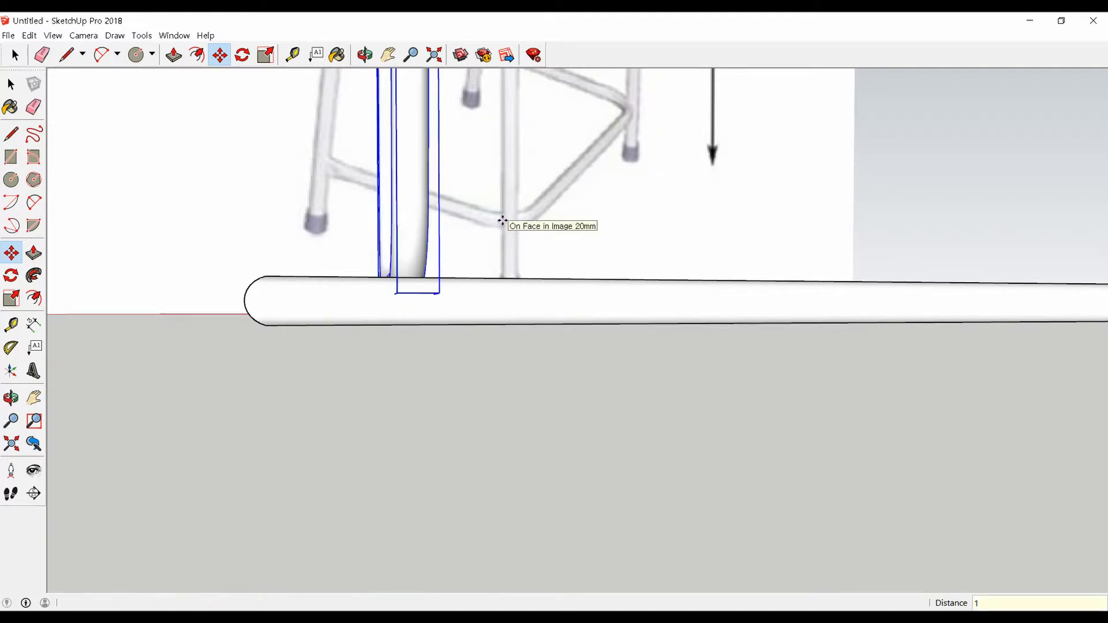
middle_drag(503, 222, 620, 245)
key(Return)
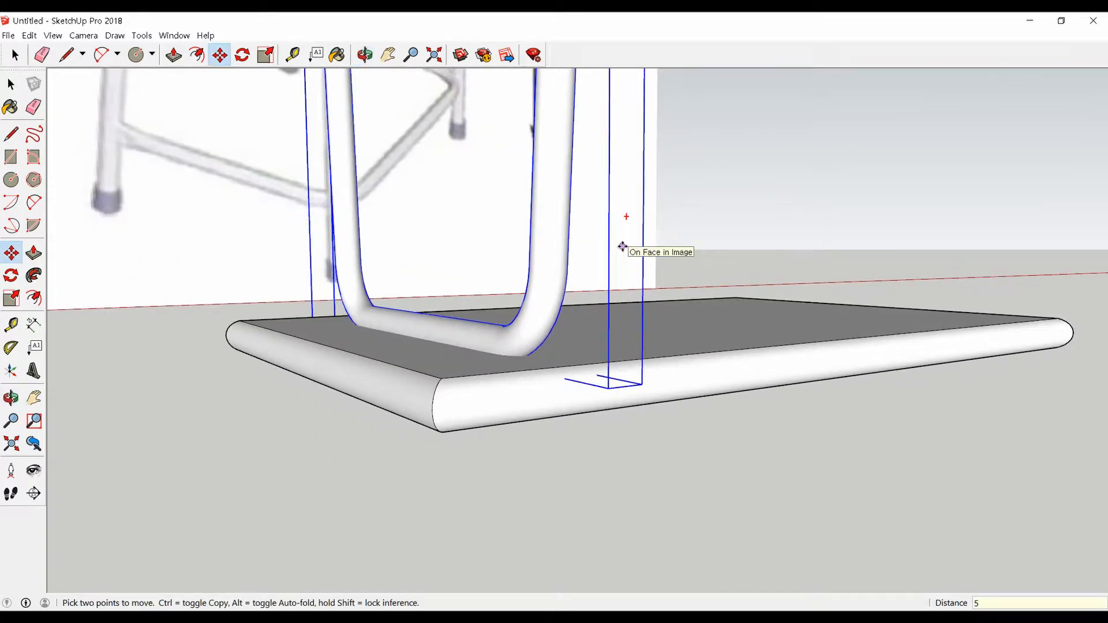
text(9)
key(Return)
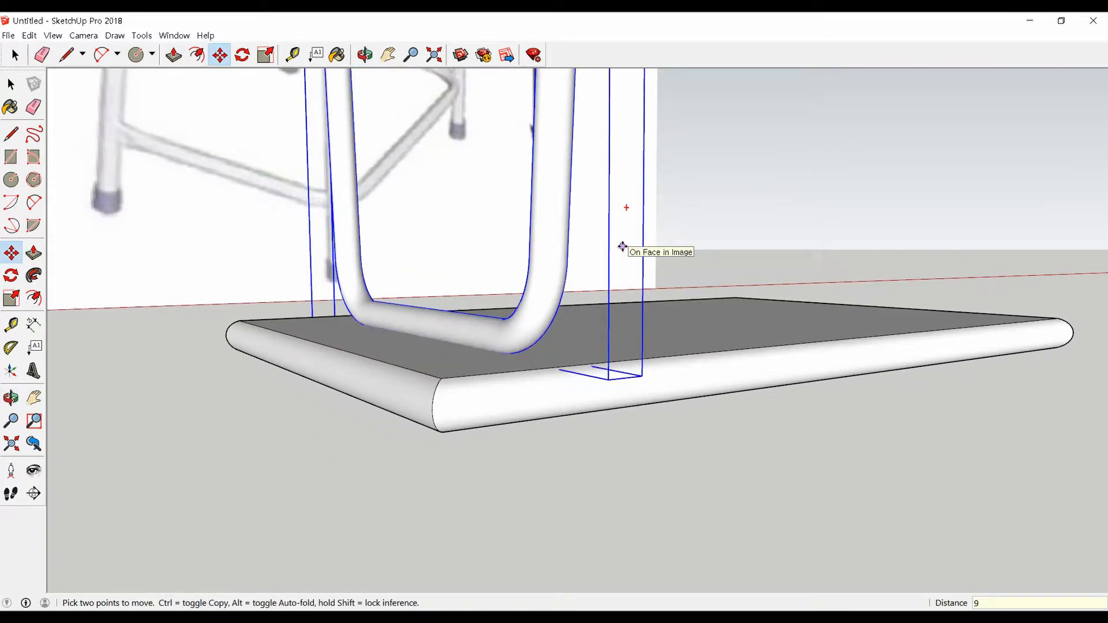
- Copy the leg frame about 461 mm along the desktop's length, placing the copy near the opposite short end
mouse_move(622, 247)
middle_down()
mouse_move(596, 250)
mouse_move(374, 425)
middle_up()
middle_drag(476, 347, 461, 398)
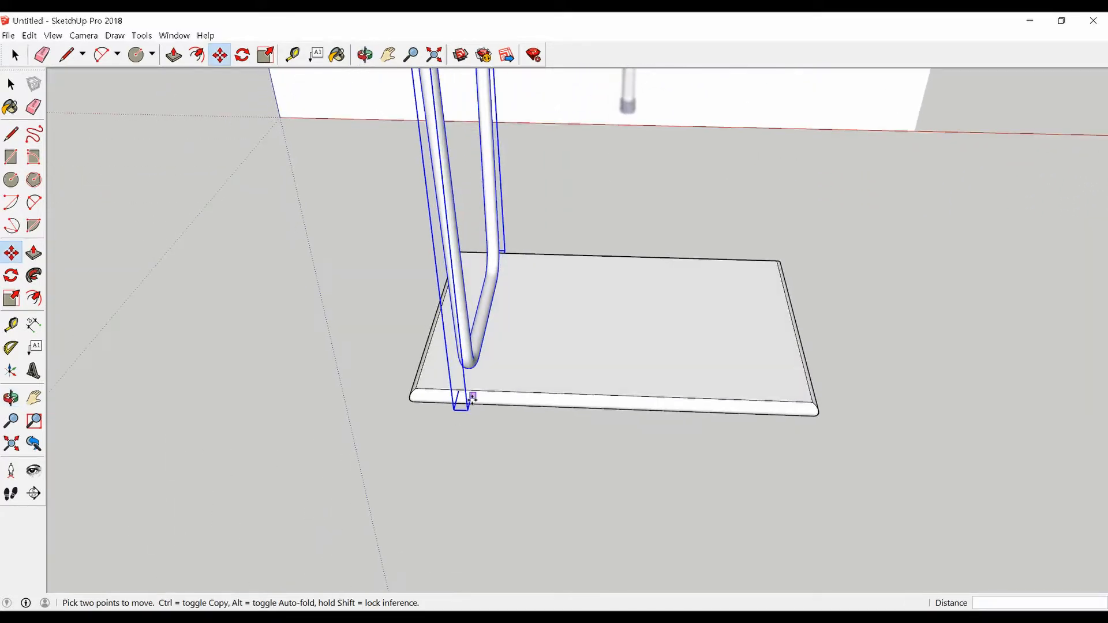
key(ctrl)
click(469, 380)
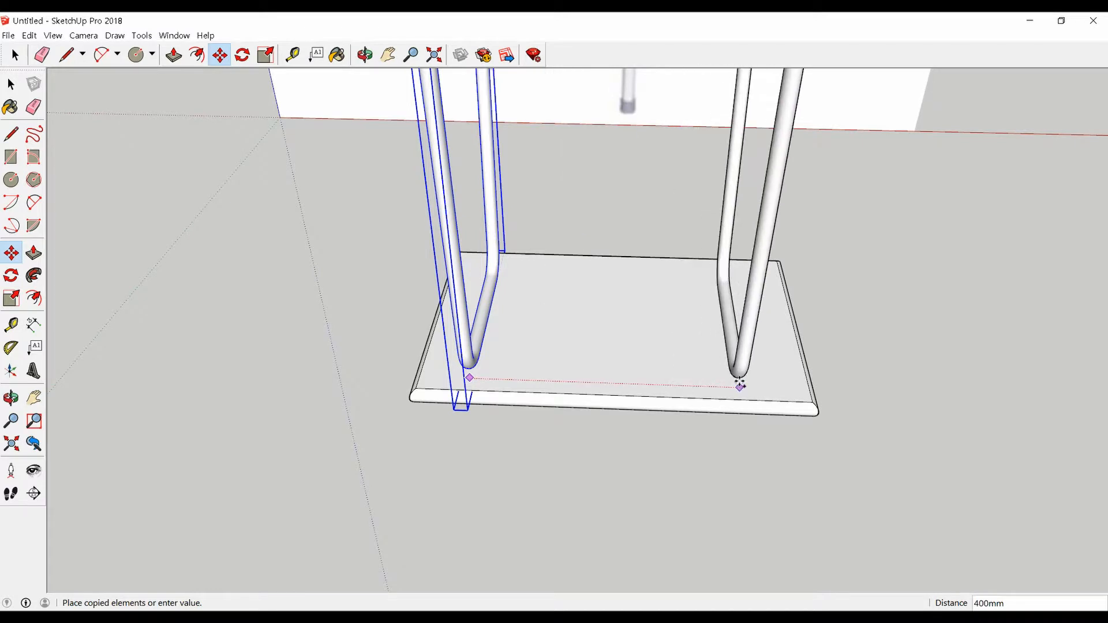
click(781, 387)
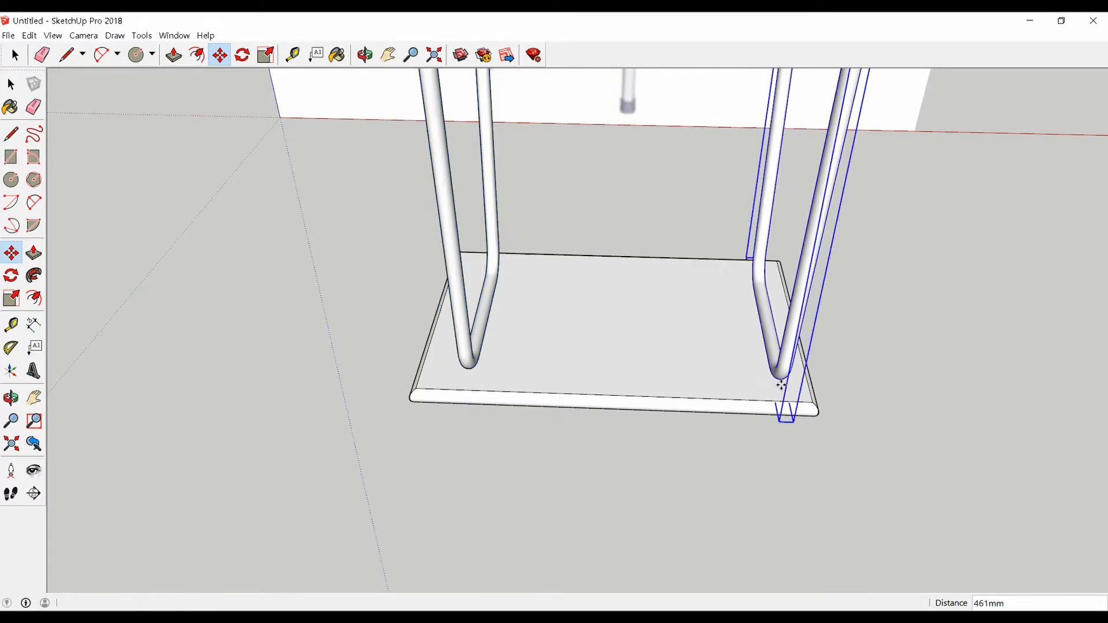
middle_drag(781, 387, 680, 366)
- Compare the foot caps in the reference picture, and open the copied leg frame for editing with one leg's end face selected
key(space)
scroll(729, 310, up, 6)
scroll(676, 338, up, 5)
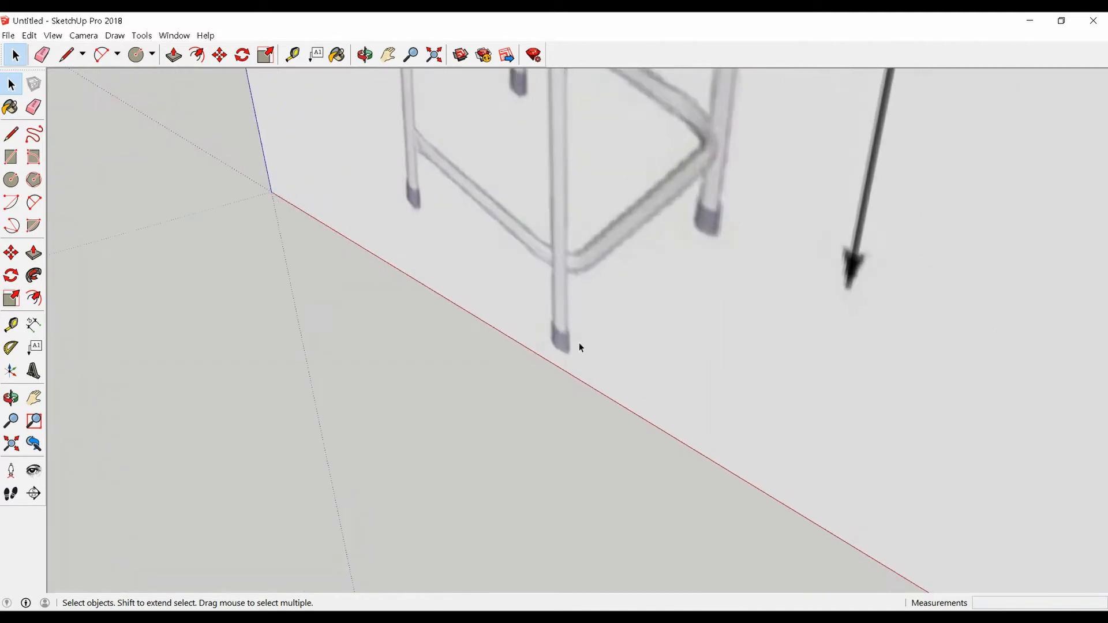
scroll(638, 371, down, 5)
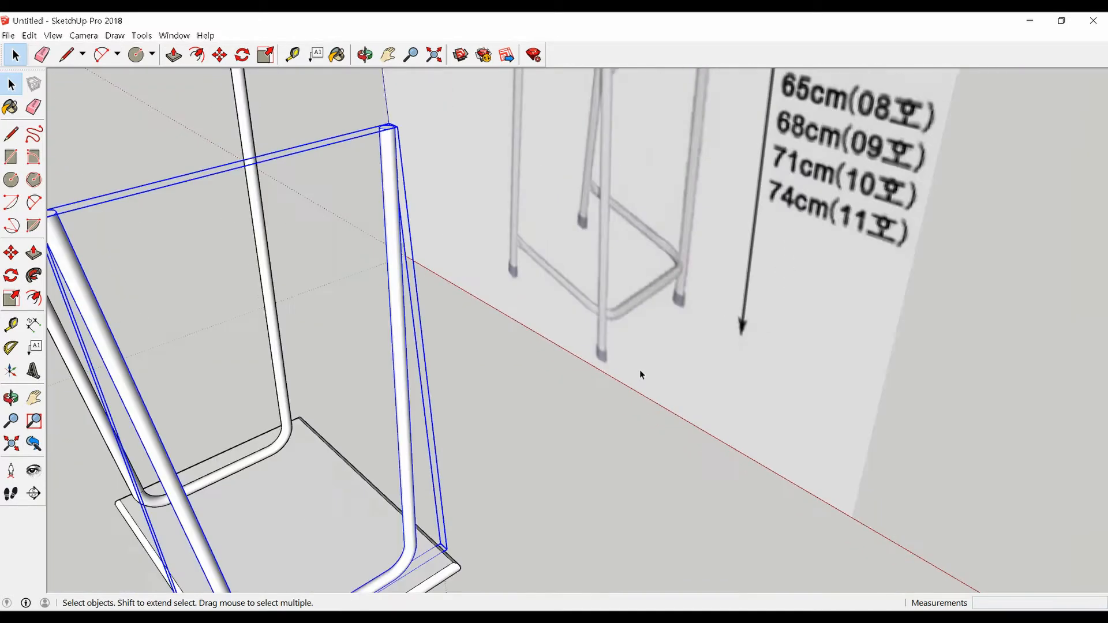
middle_drag(638, 371, 501, 321)
scroll(501, 321, up, 5)
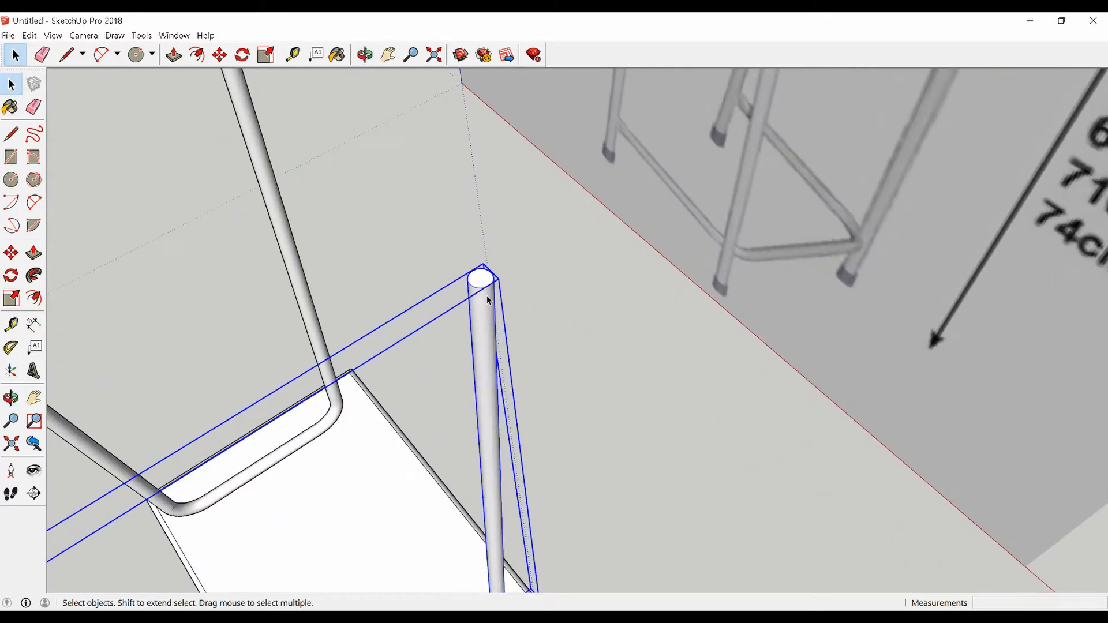
double_click(482, 281)
scroll(482, 279, up, 3)
scroll(482, 279, up, 2)
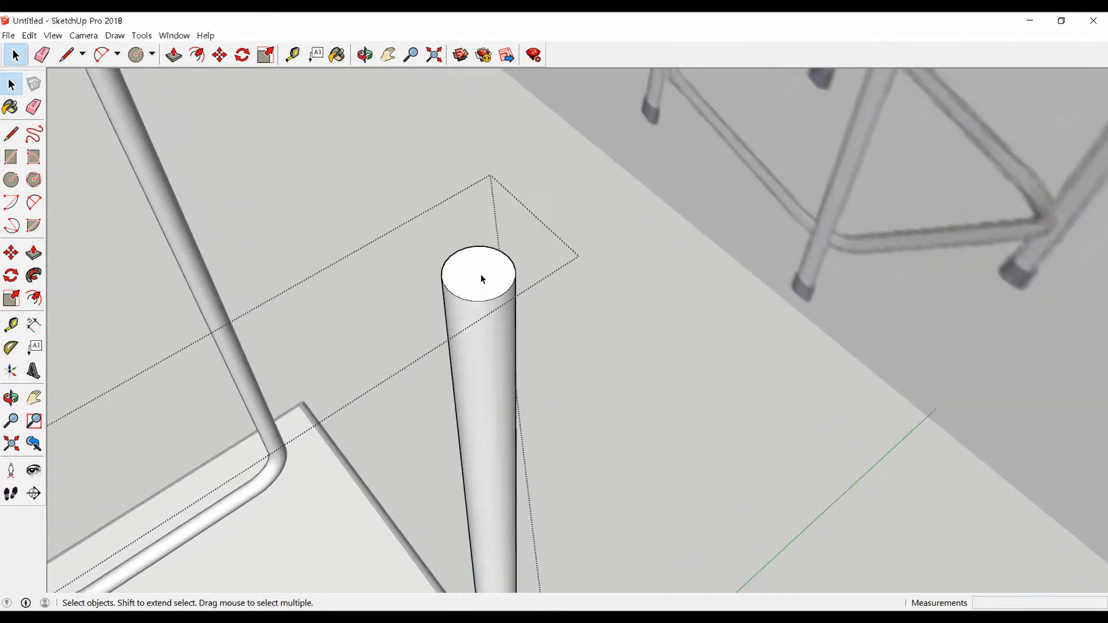
click(482, 279)
scroll(482, 279, up, 3)
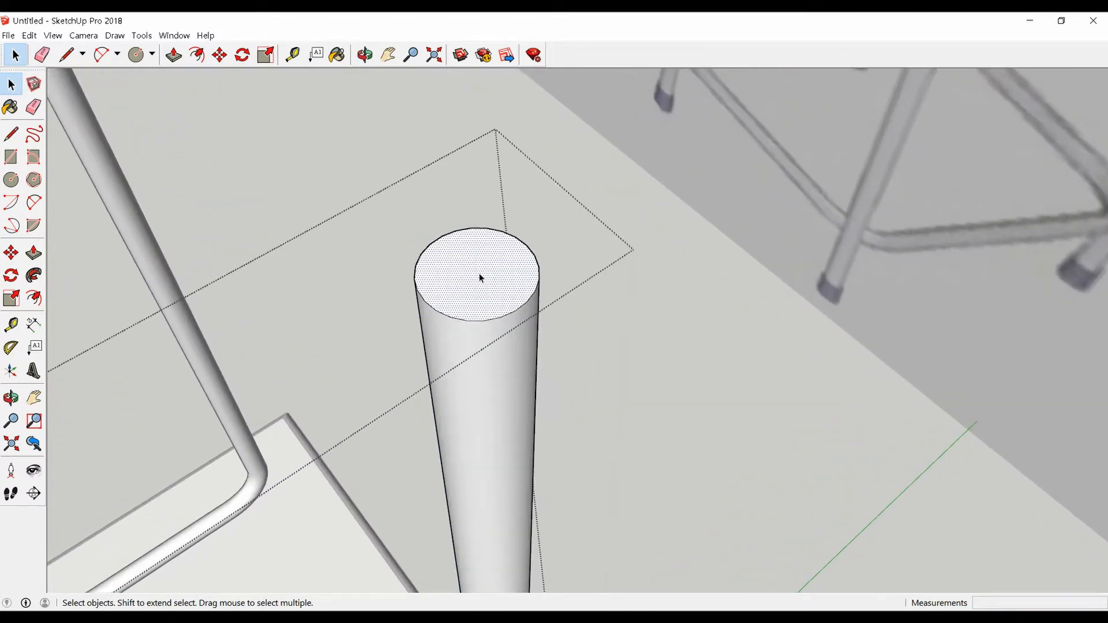
- Create two crossing guide lines through the centre of the leg's circular end face, running between opposite points on its rim
key(c)
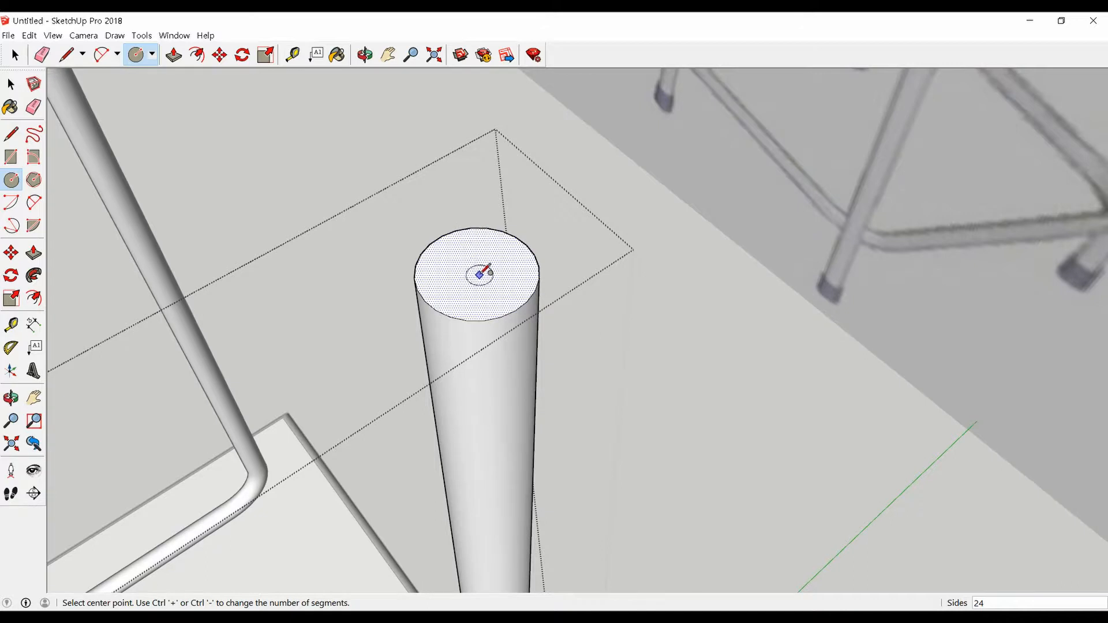
key(t)
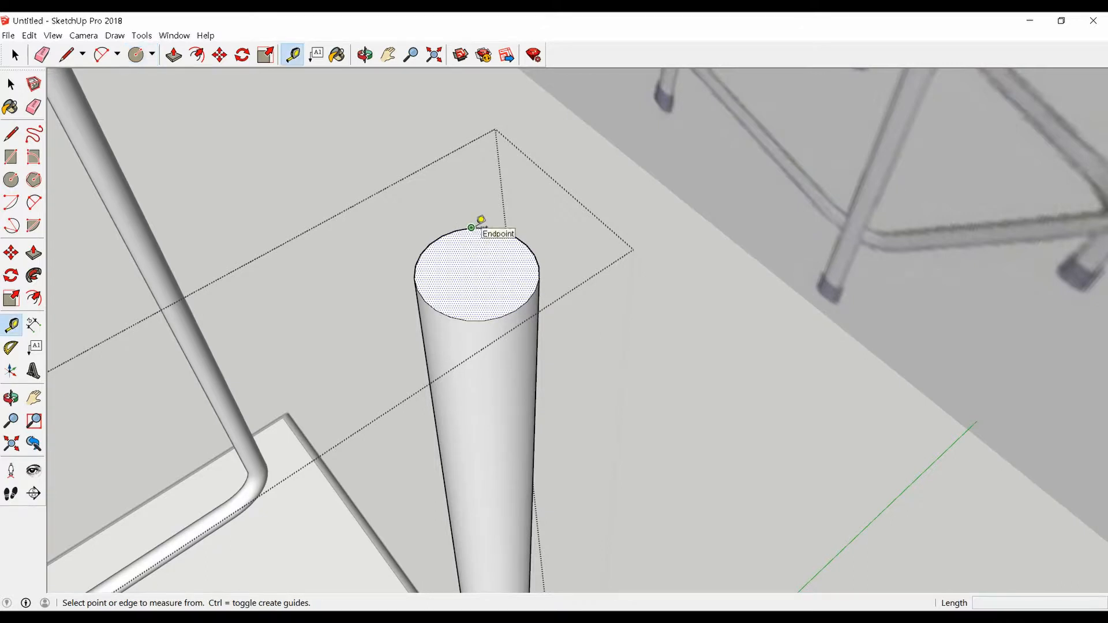
click(471, 227)
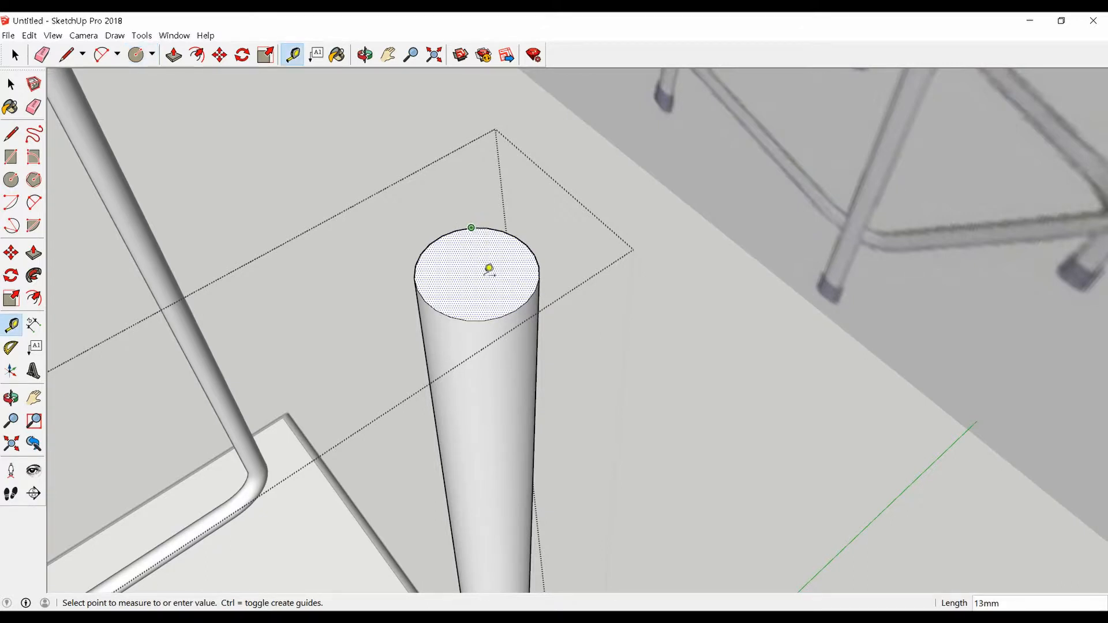
middle_drag(489, 269, 456, 288)
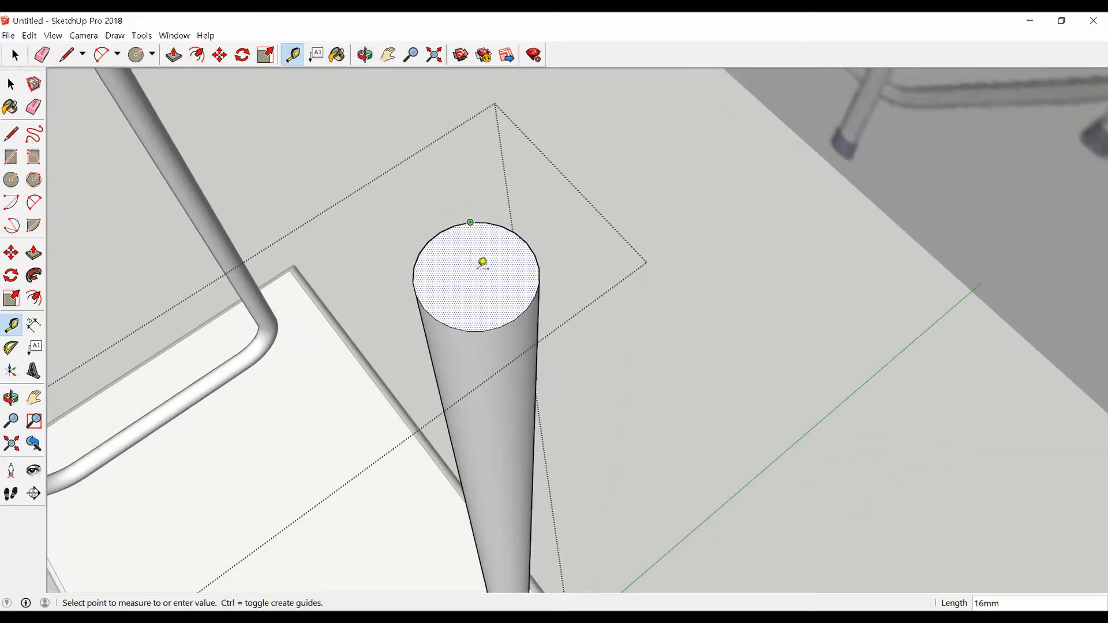
click(484, 331)
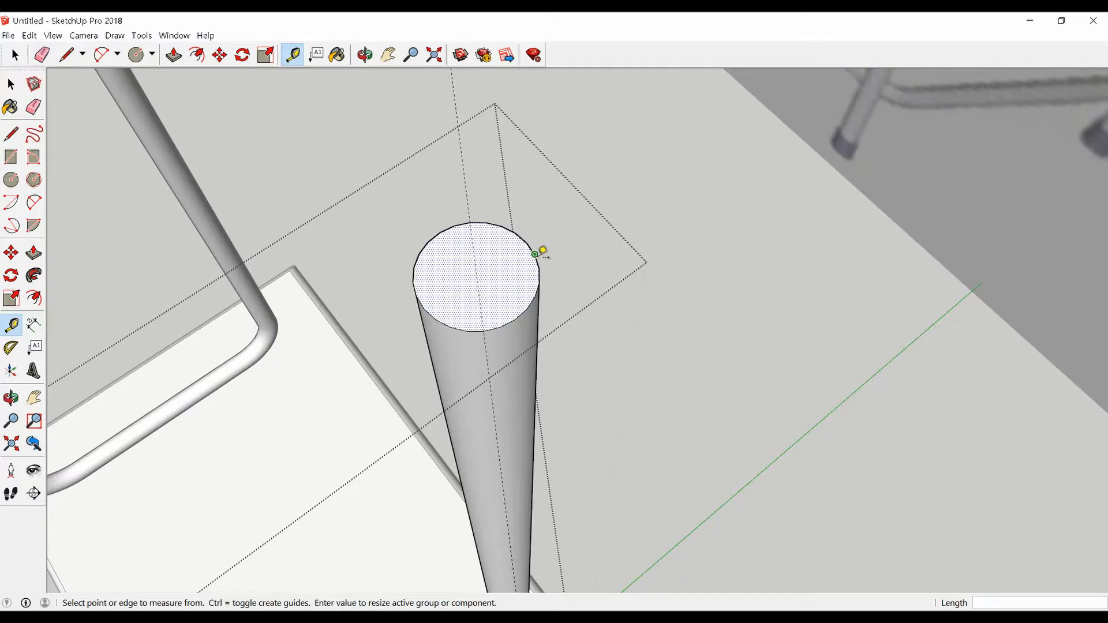
click(539, 268)
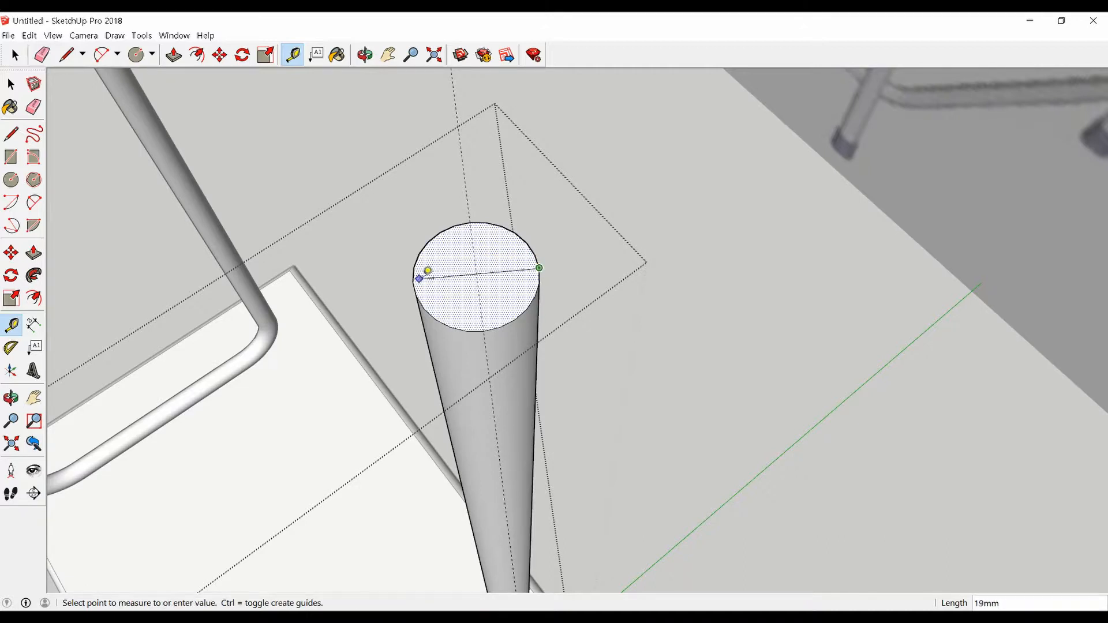
click(418, 272)
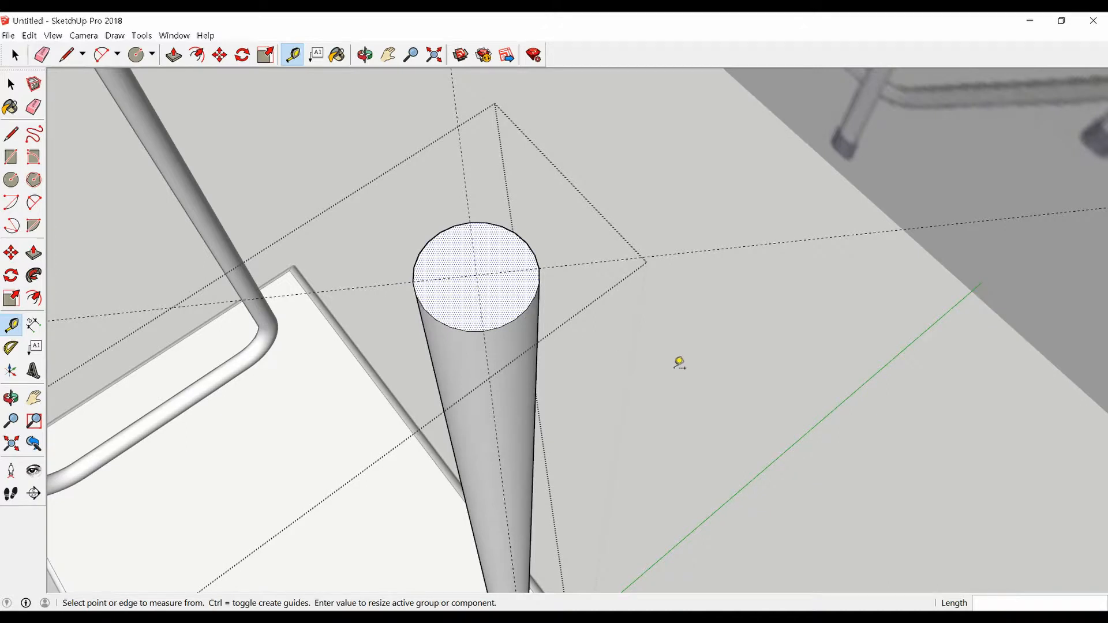
- Draw a line along the guide from the centre of the leg's end face to its rim
key(space)
scroll(472, 300, up, 1)
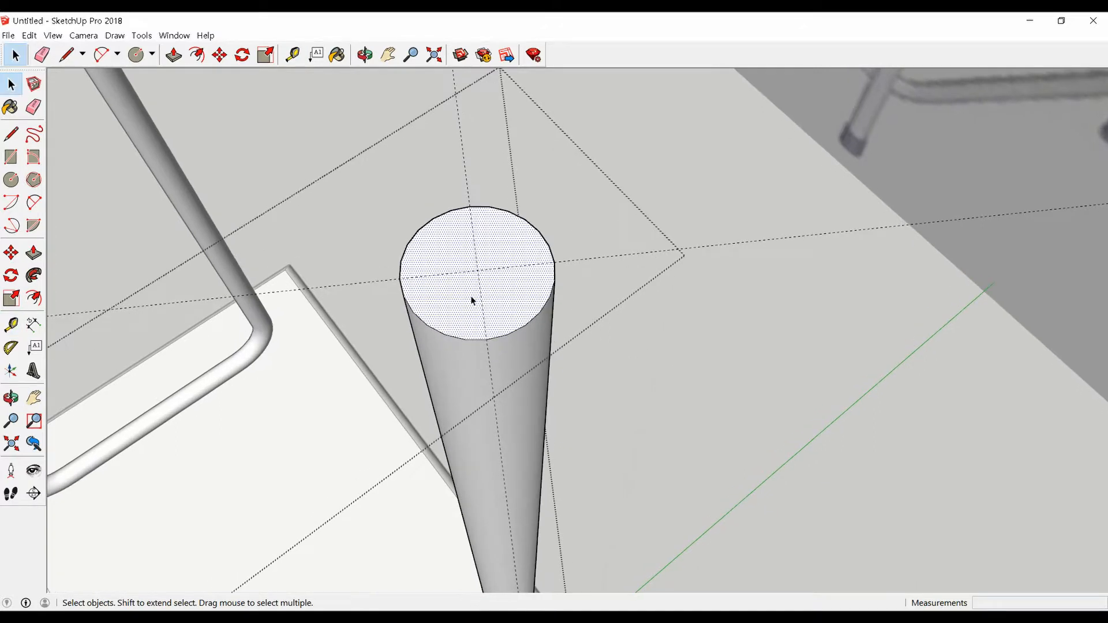
scroll(470, 295, down, 1)
mouse_move(470, 296)
middle_down()
mouse_move(485, 126)
mouse_move(469, 254)
mouse_move(482, 277)
mouse_move(470, 277)
middle_up()
scroll(462, 253, down, 3)
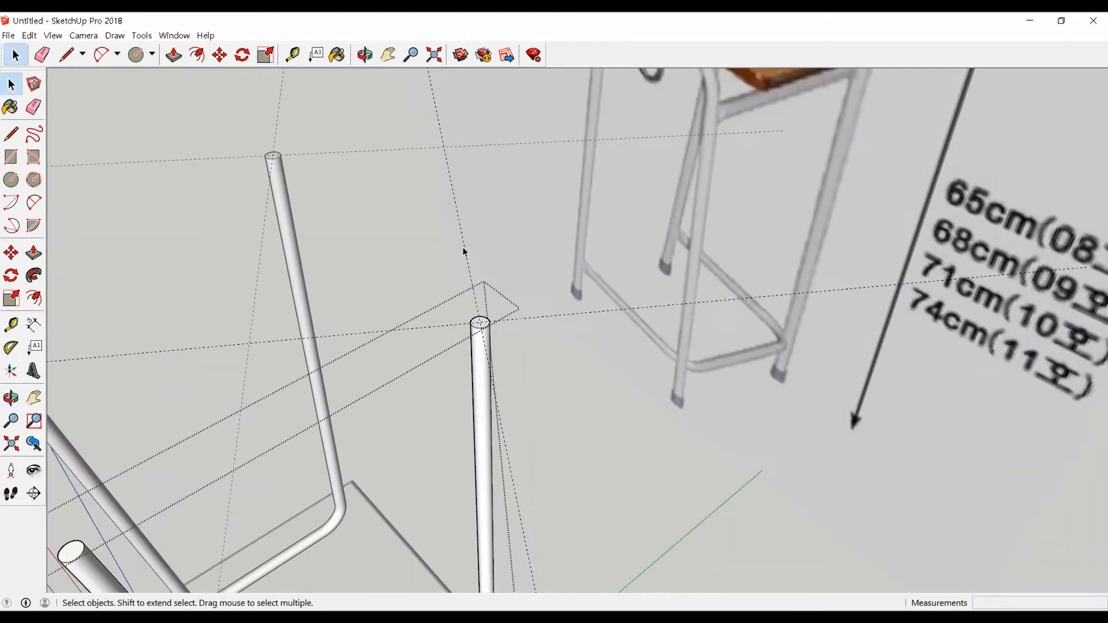
scroll(467, 297, up, 5)
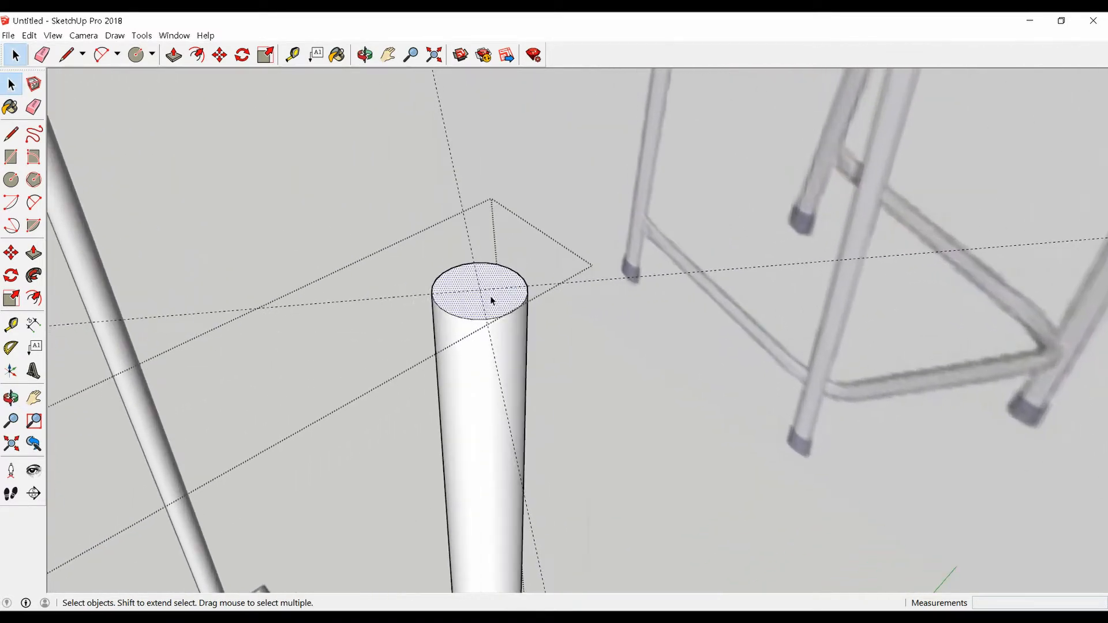
key(l)
click(475, 286)
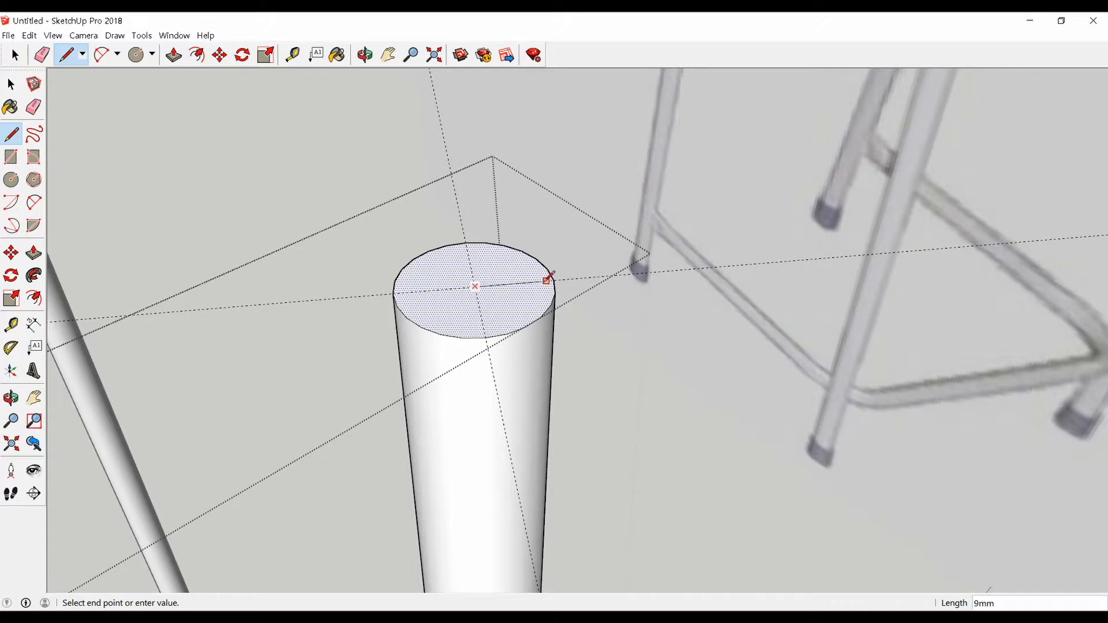
click(475, 287)
- Draw a line straight outward from the centre of the leg's end face, perpendicular to the radius line
middle_drag(475, 286, 459, 234)
scroll(459, 235, down, 5)
scroll(573, 344, down, 4)
middle_drag(580, 340, 502, 247)
scroll(487, 236, up, 6)
scroll(487, 244, up, 3)
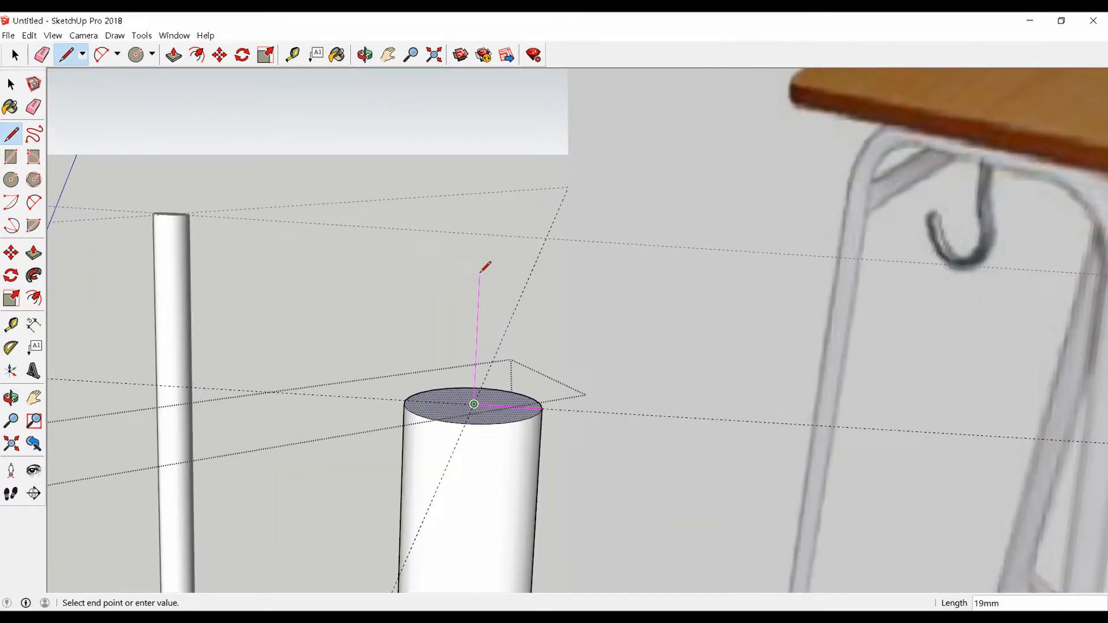
click(482, 316)
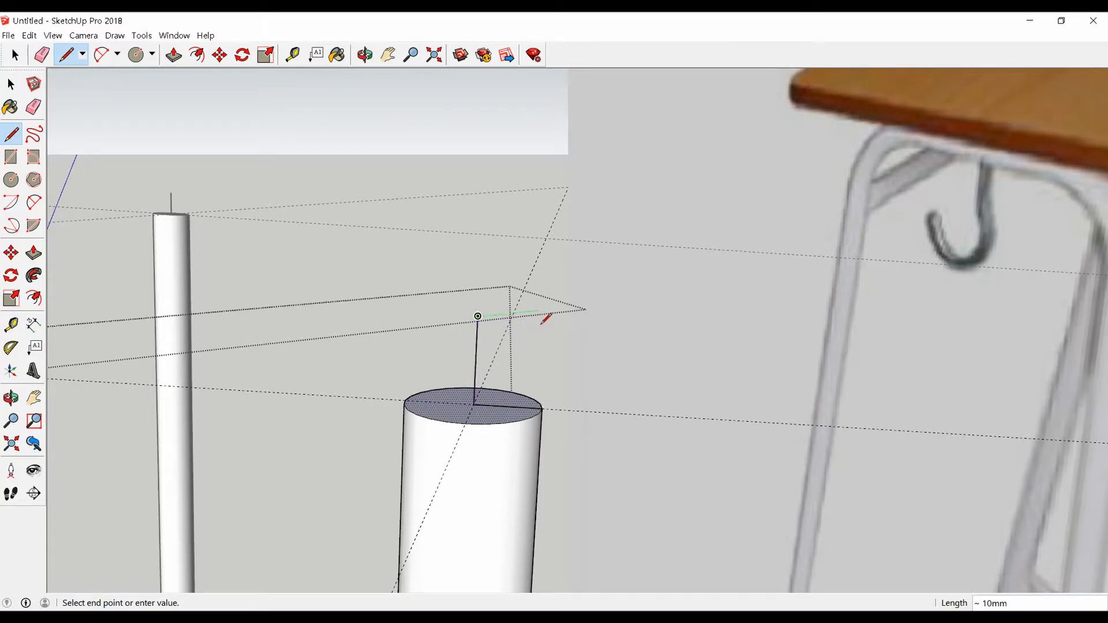
- Draw a 10 mm line from the upper end of the upright centre line, perpendicular to it and above the radius line
mouse_move(544, 316)
middle_down()
mouse_move(477, 359)
mouse_move(455, 394)
middle_up()
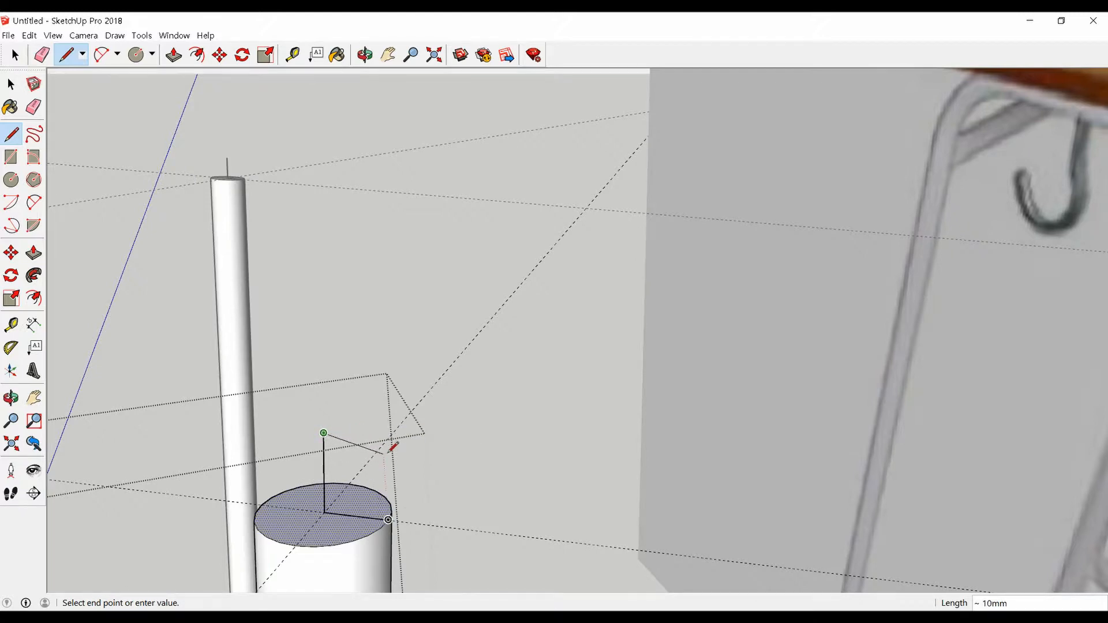
middle_drag(387, 443, 500, 417)
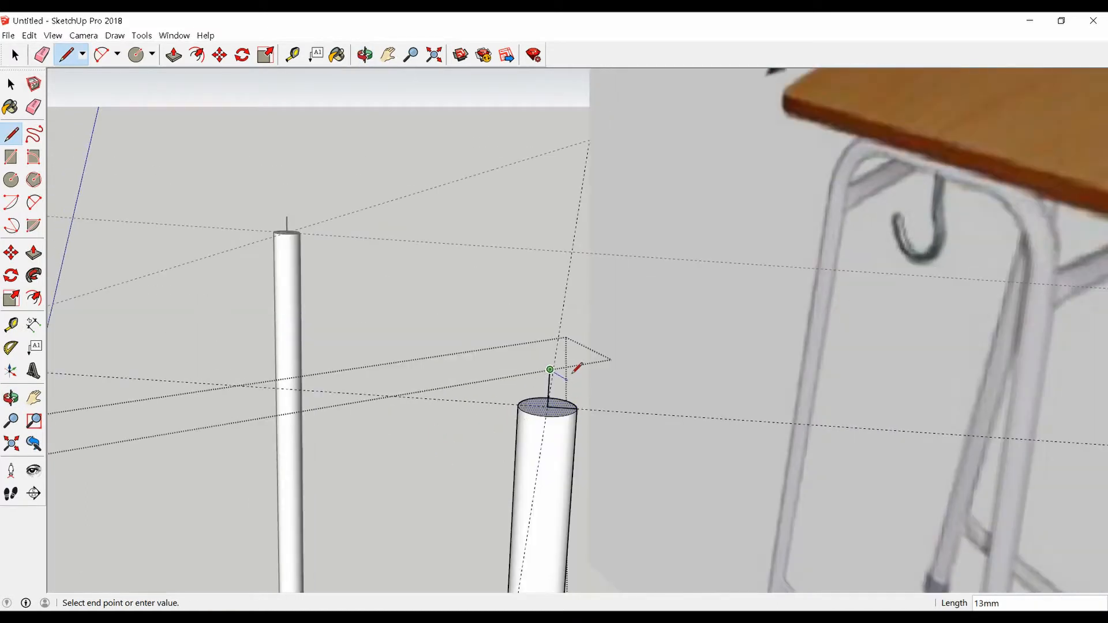
scroll(575, 370, up, 2)
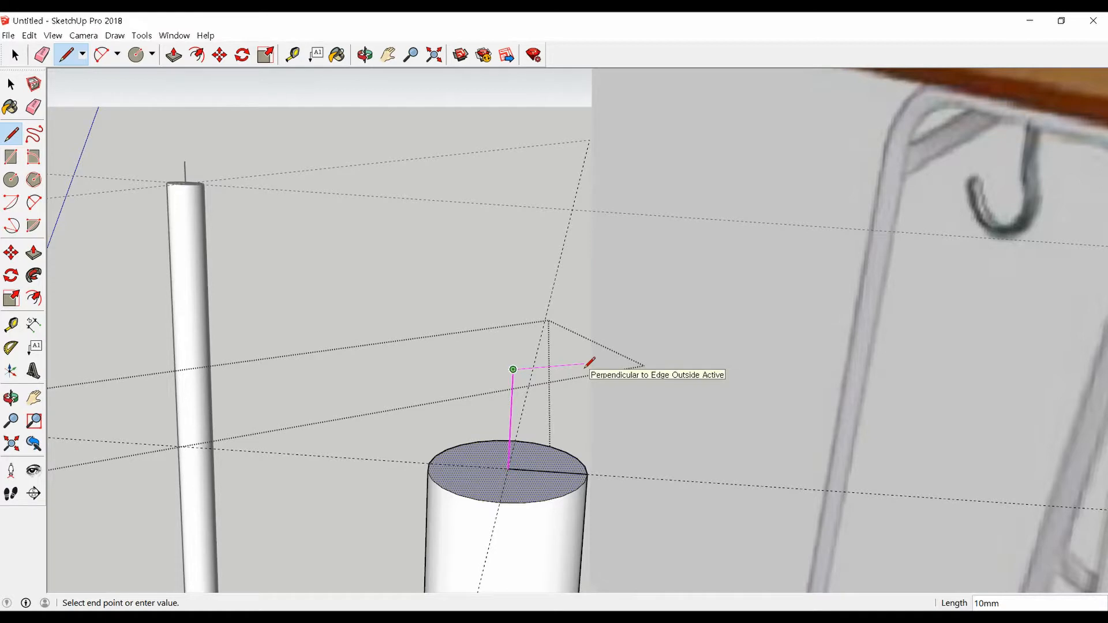
click(584, 364)
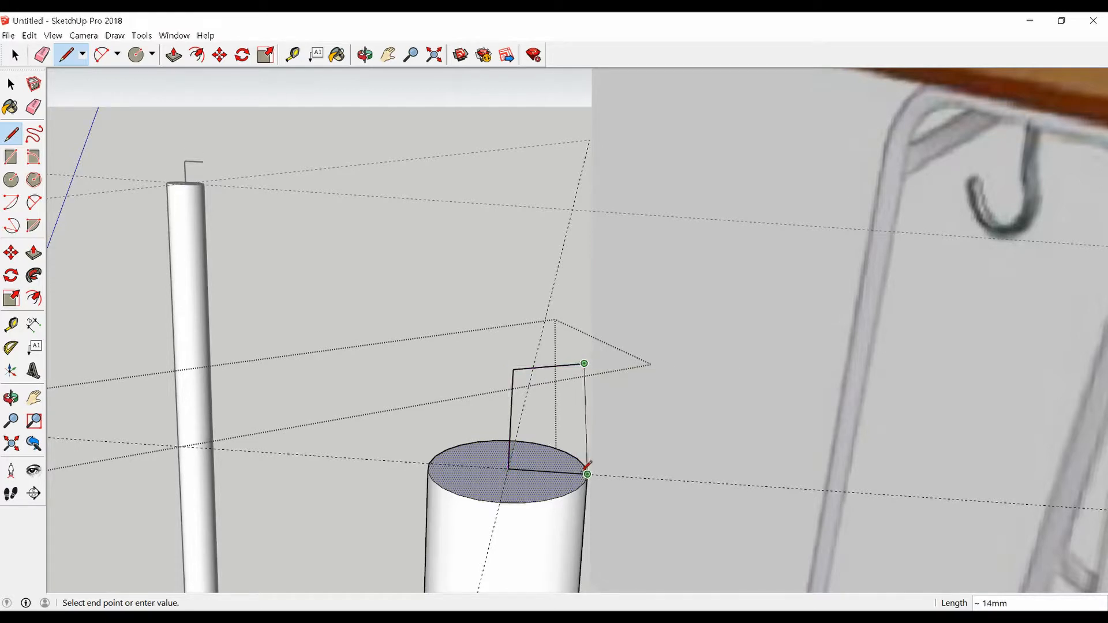
- Undo the cap profile lines on the leg's end face and leave the leg frame's editing mode
middle_drag(587, 467, 337, 465)
key(Escape)
key(ctrl+z)
key(ctrl+z)
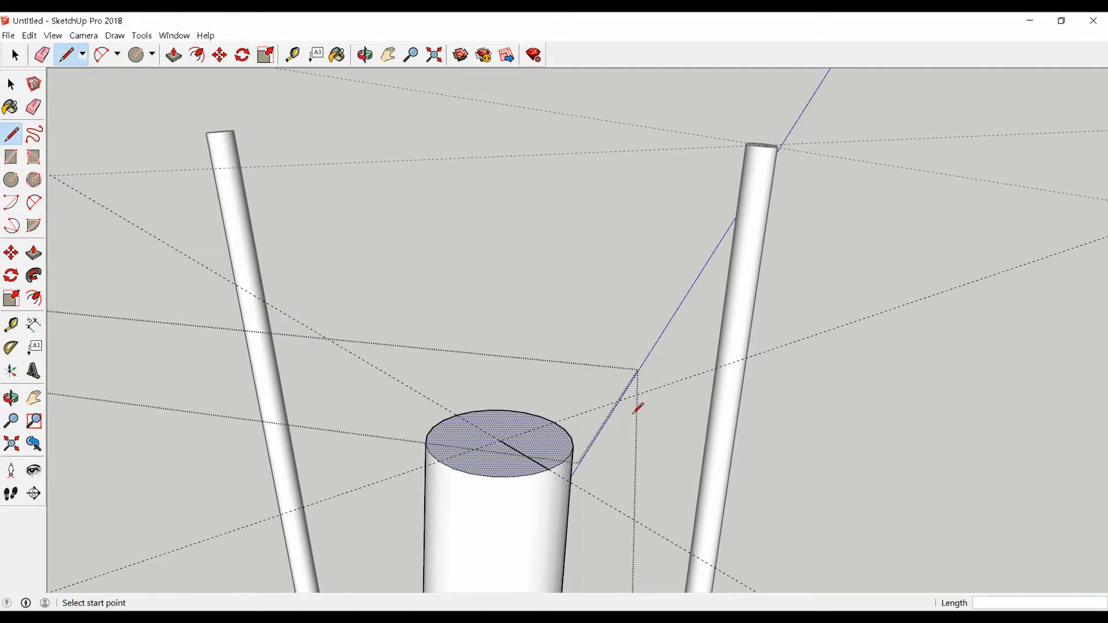
scroll(637, 411, down, 3)
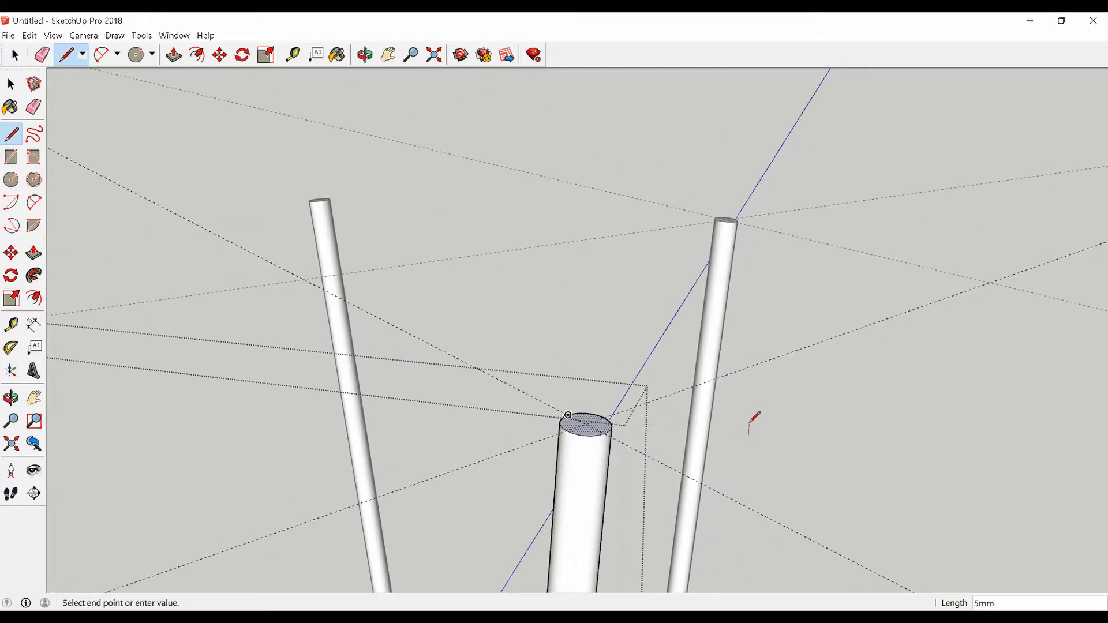
key(space)
middle_drag(655, 435, 531, 410)
scroll(568, 500, up, 4)
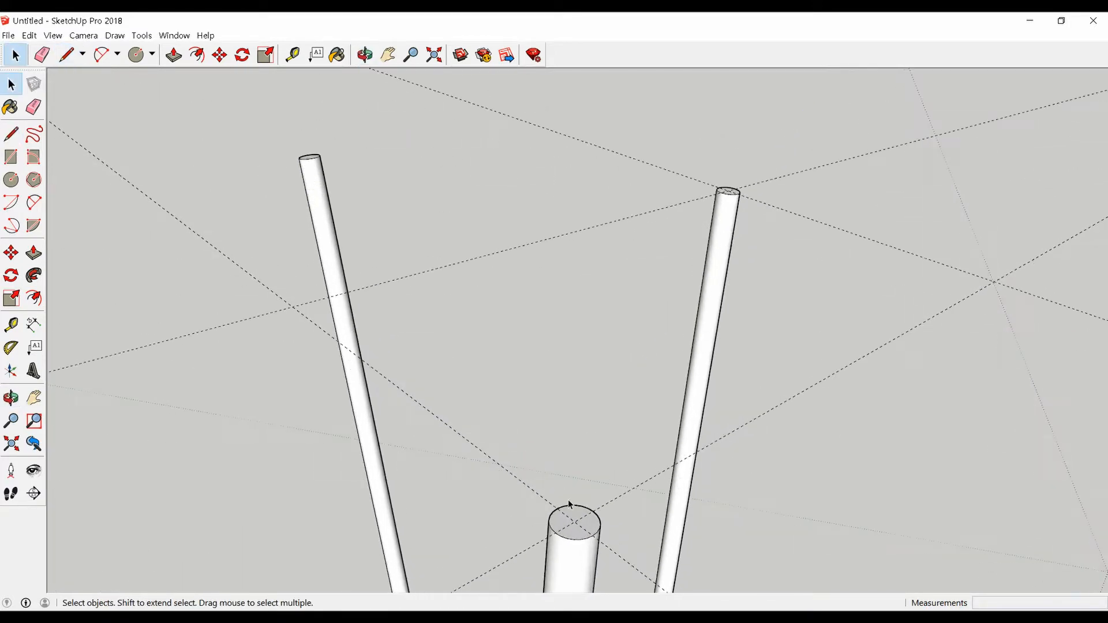
scroll(612, 493, down, 3)
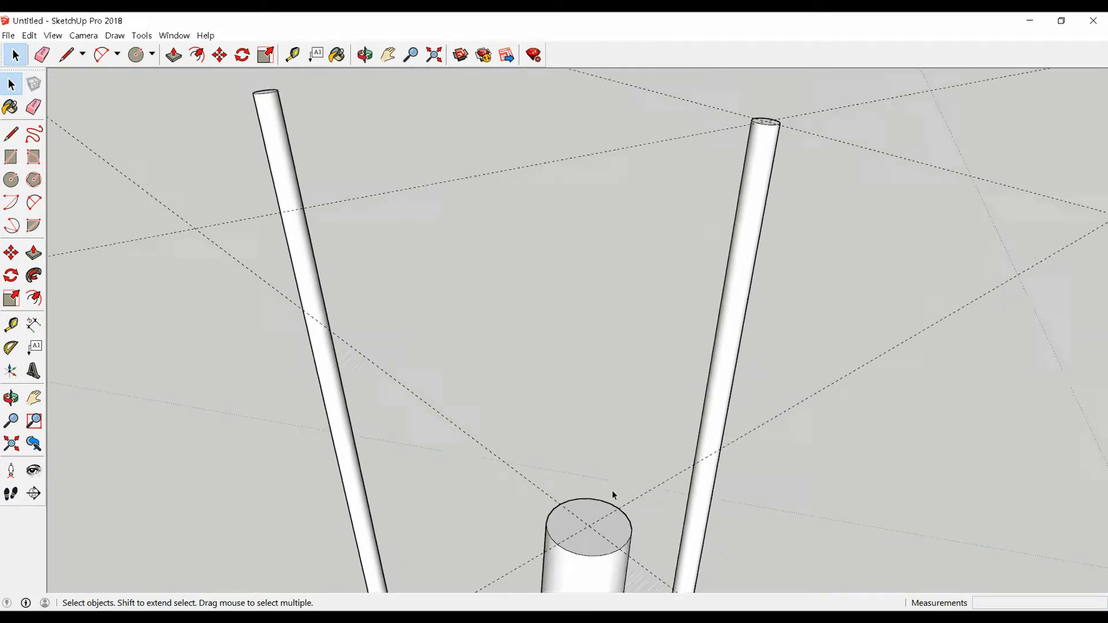
scroll(600, 507, up, 3)
scroll(594, 513, down, 3)
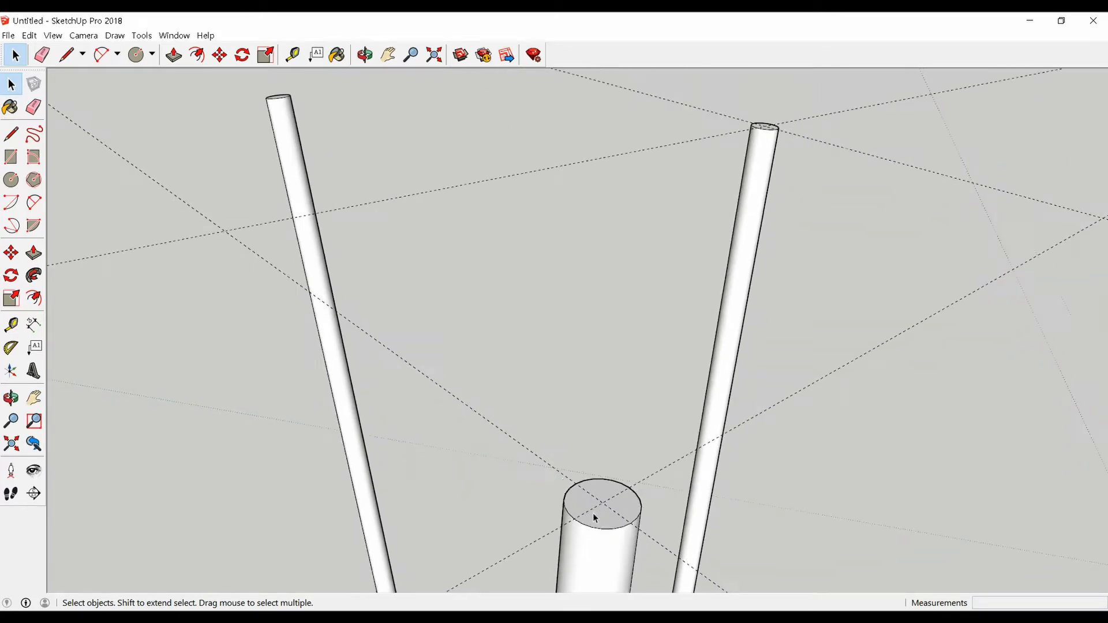
scroll(560, 467, up, 3)
middle_drag(582, 491, 585, 403)
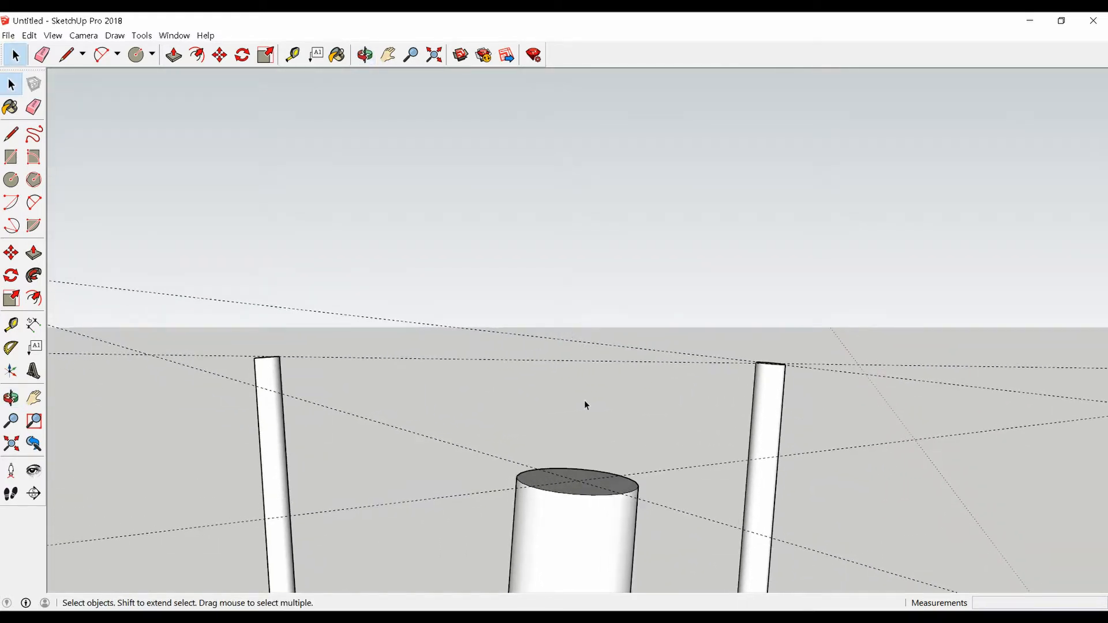
- Draw a vertical line about 13 mm long along the blue axis from the centre of the leg's end face
key(l)
click(577, 479)
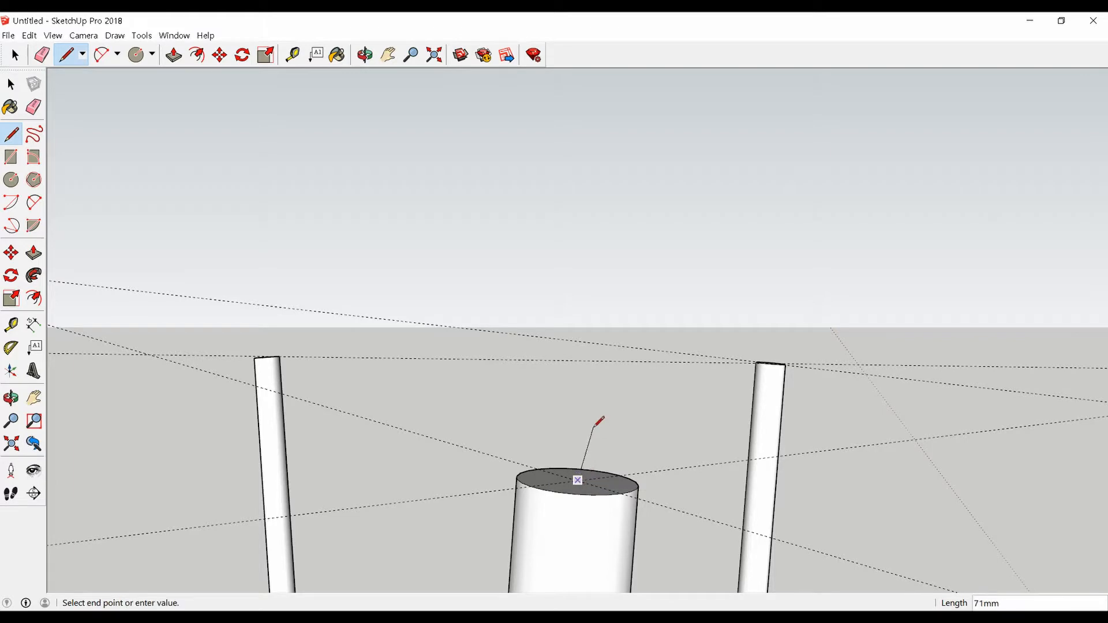
key(Up)
key(Right)
key(Up)
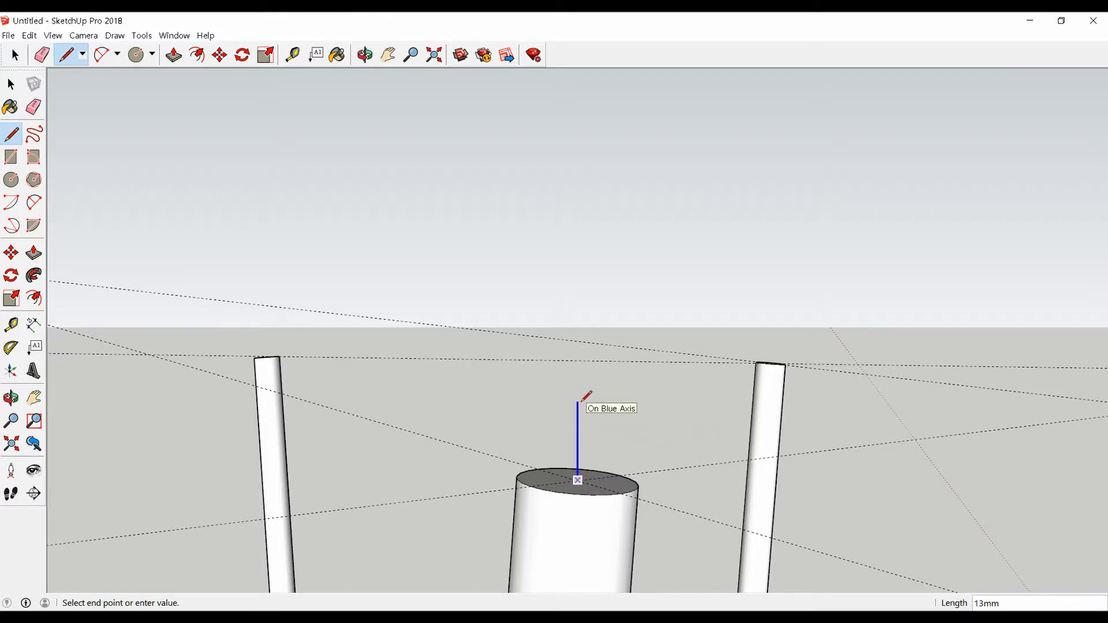
click(578, 402)
- Complete an upright rectangular profile about 12 mm wide from the vertical line, closing it at the centre of the leg's end face
middle_drag(579, 401, 717, 472)
scroll(696, 449, up, 3)
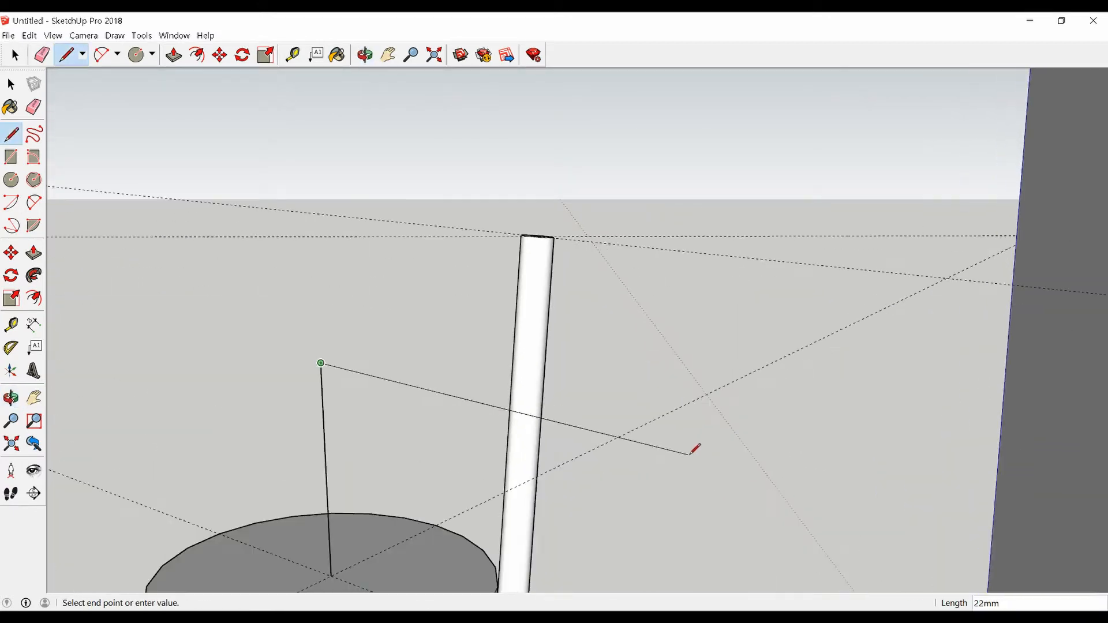
middle_drag(554, 403, 582, 423)
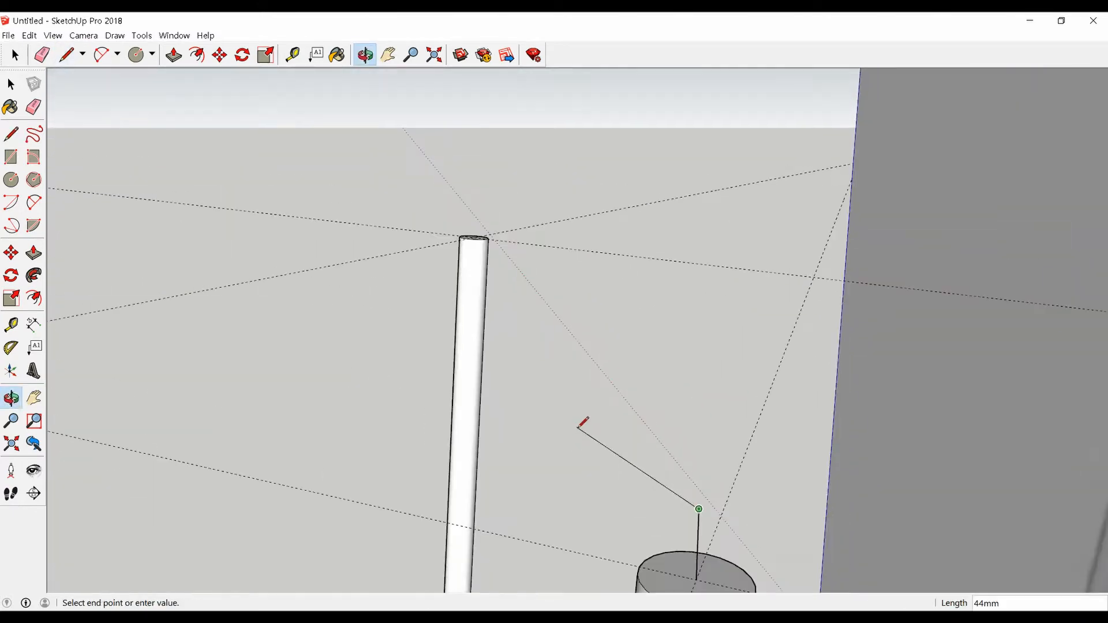
scroll(579, 427, down, 4)
scroll(637, 447, up, 4)
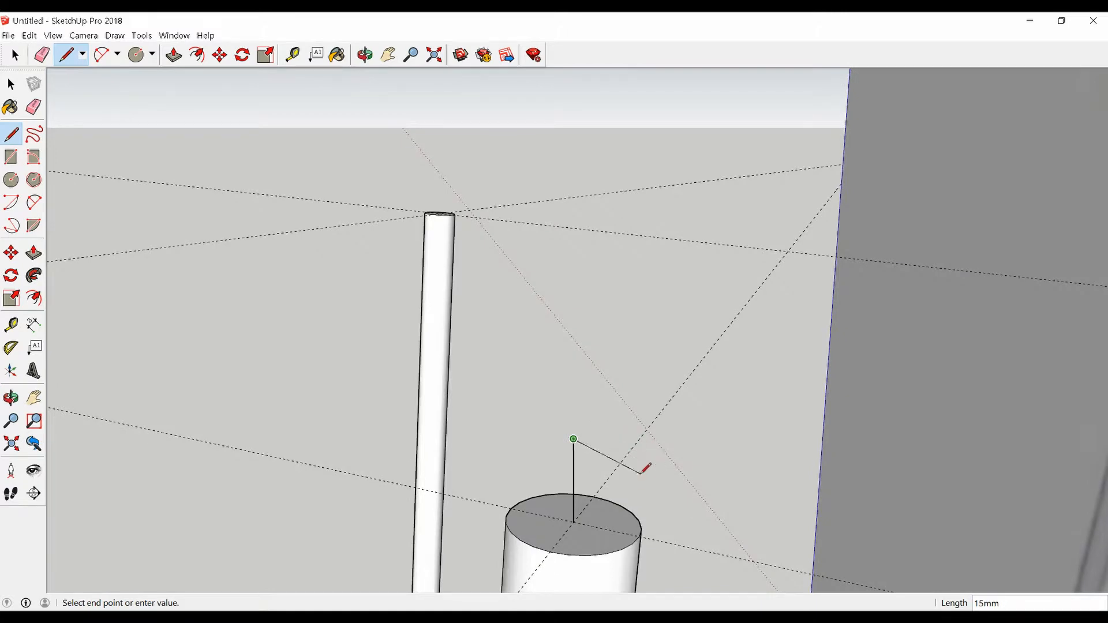
click(654, 432)
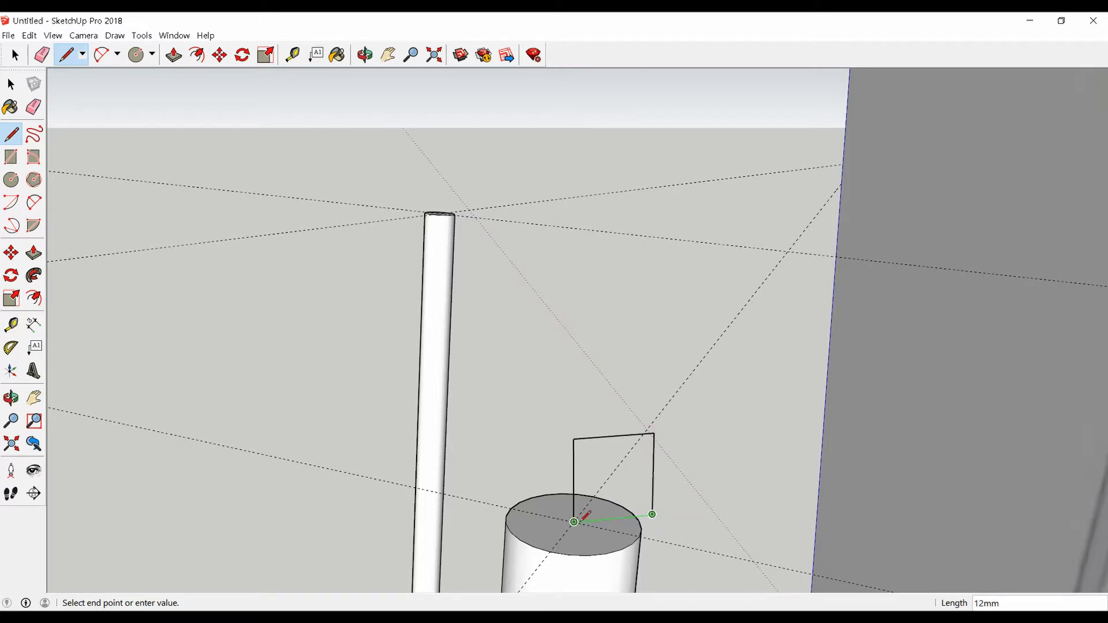
click(574, 521)
- Draw an arc across the profile's outer upper corner, starting at the midpoint of its top edge
middle_drag(574, 521, 524, 508)
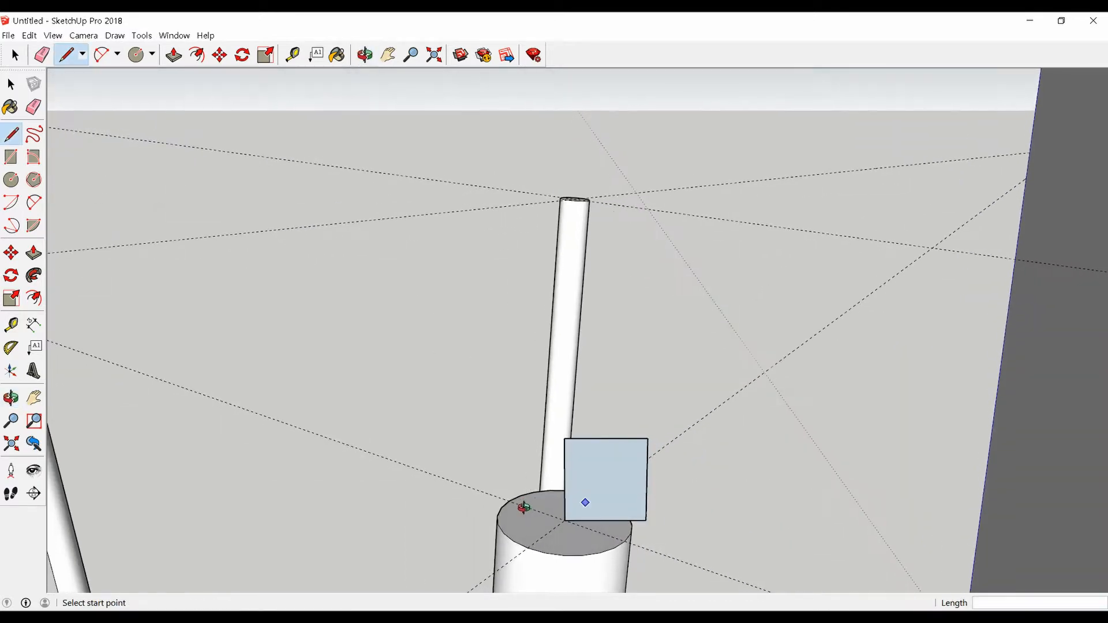
scroll(565, 493, up, 2)
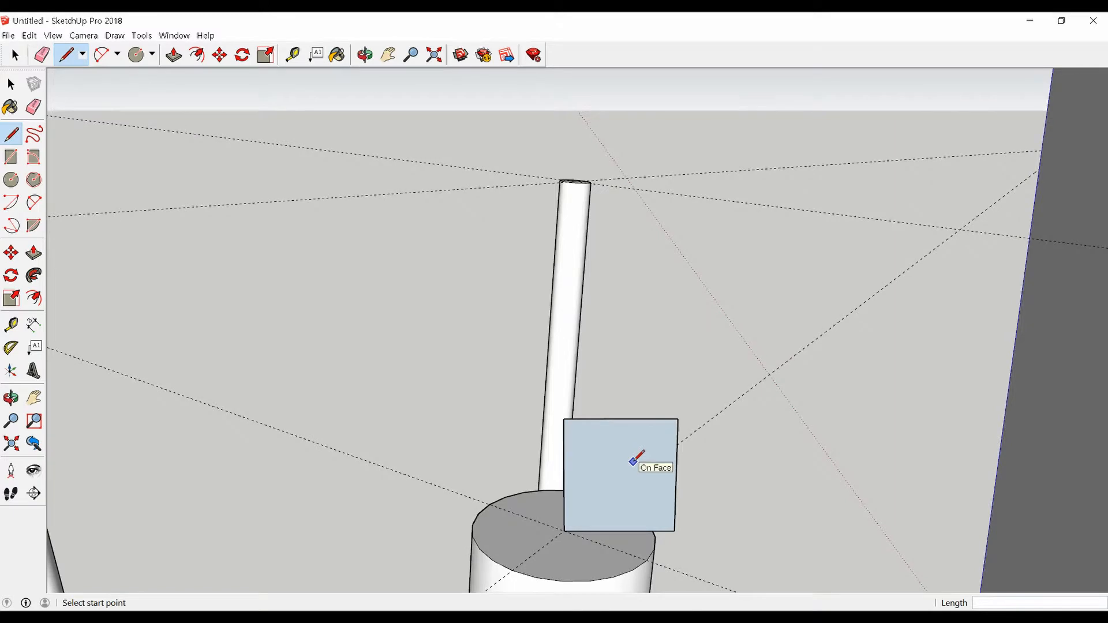
key(a)
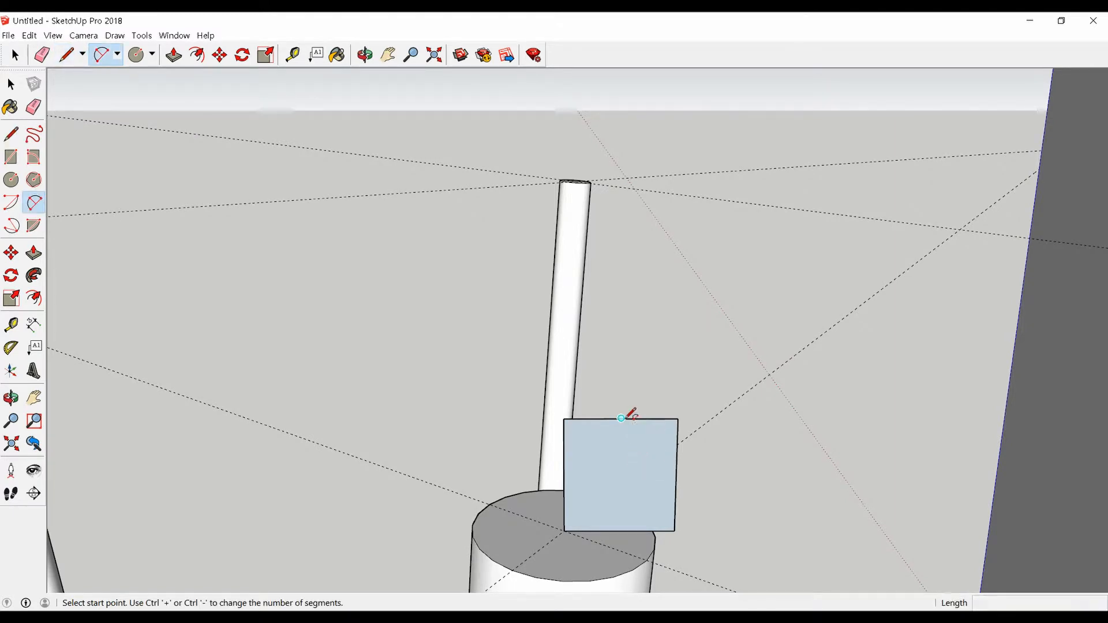
click(621, 418)
scroll(640, 439, up, 1)
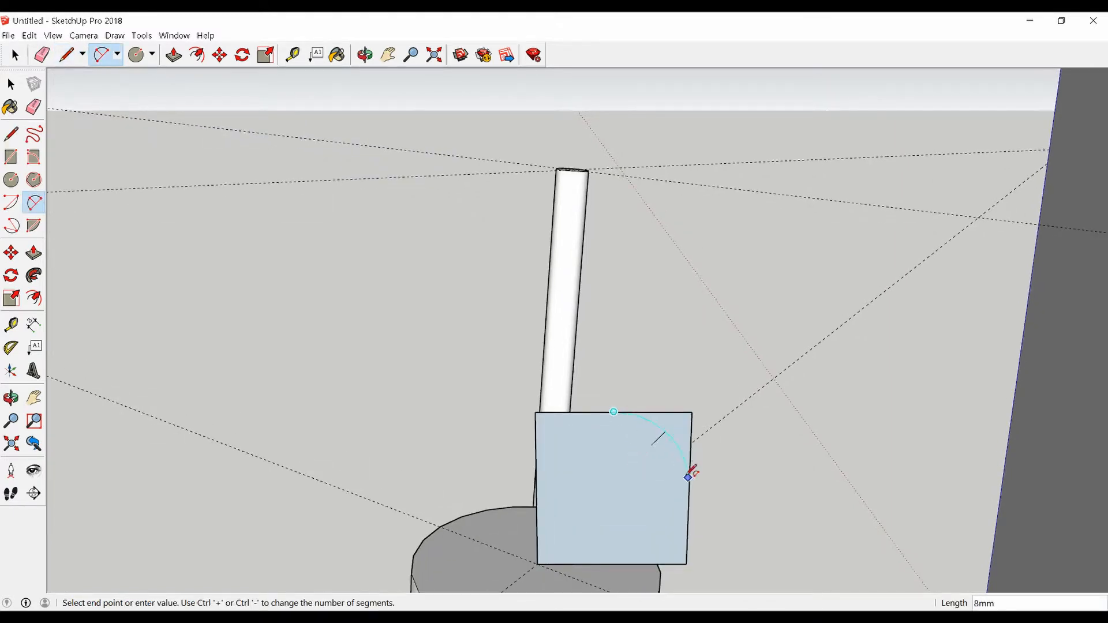
- Round the upper outer corner of the square cap profile with a tangent two-point arc, about 8 mm between its endpoints
click(689, 479)
click(692, 477)
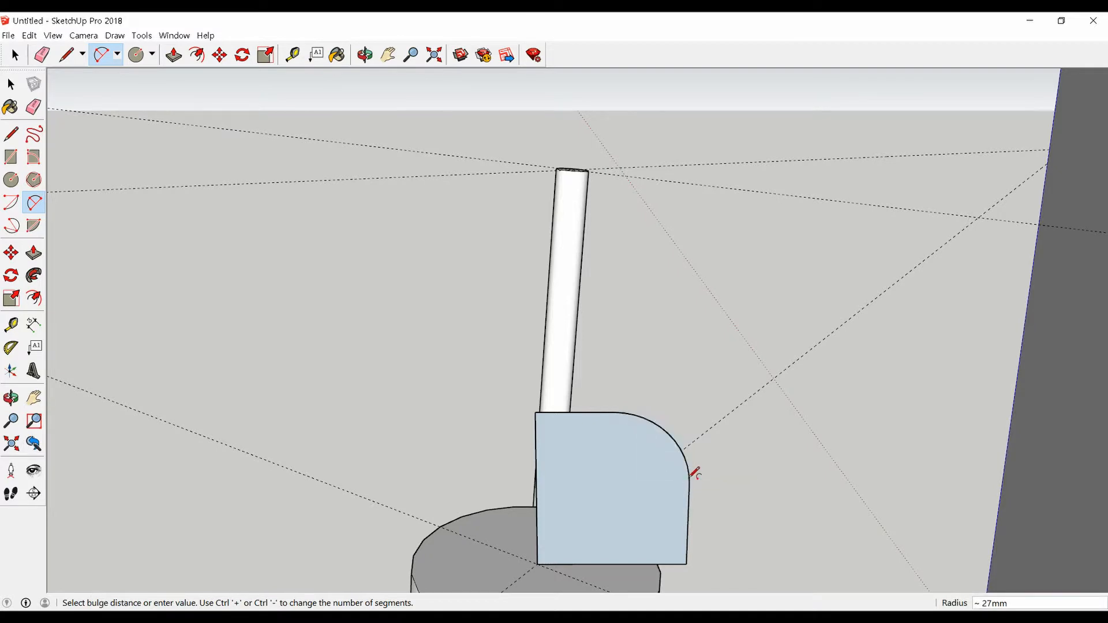
scroll(696, 471, down, 2)
key(space)
middle_drag(638, 485, 629, 534)
- Draw a 12 mm radius circle centred on the tube's end, reaching the lower outer corner of the cap profile
key(c)
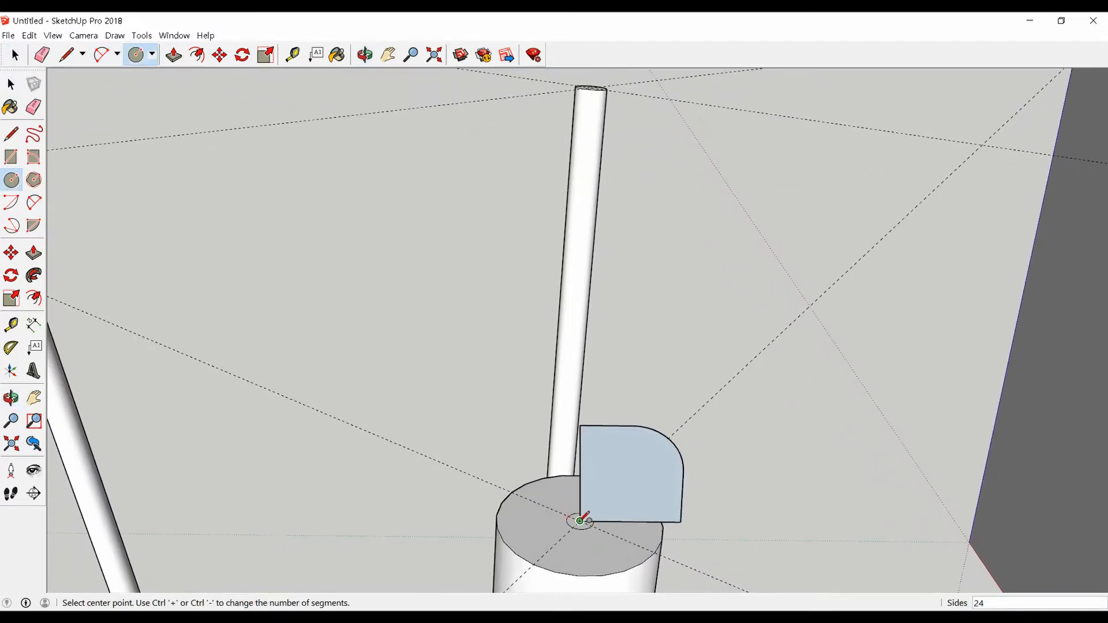
click(580, 521)
scroll(663, 525, up, 2)
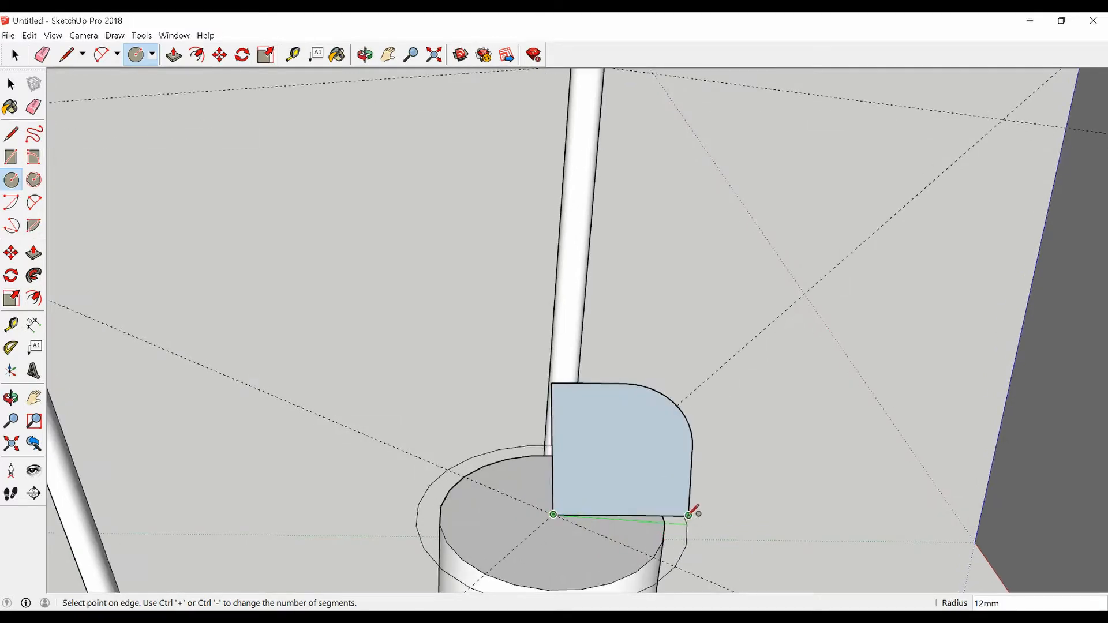
click(688, 514)
scroll(692, 513, down, 3)
- Sweep the rounded profile face around the circle with Follow Me to form the leg's foot cap
key(space)
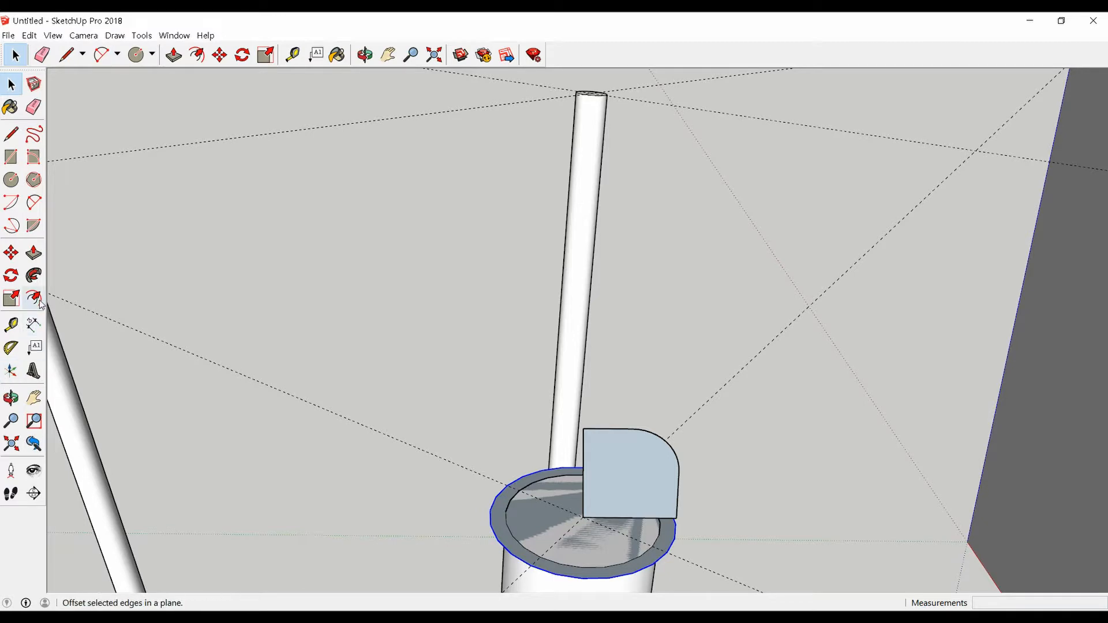
click(34, 276)
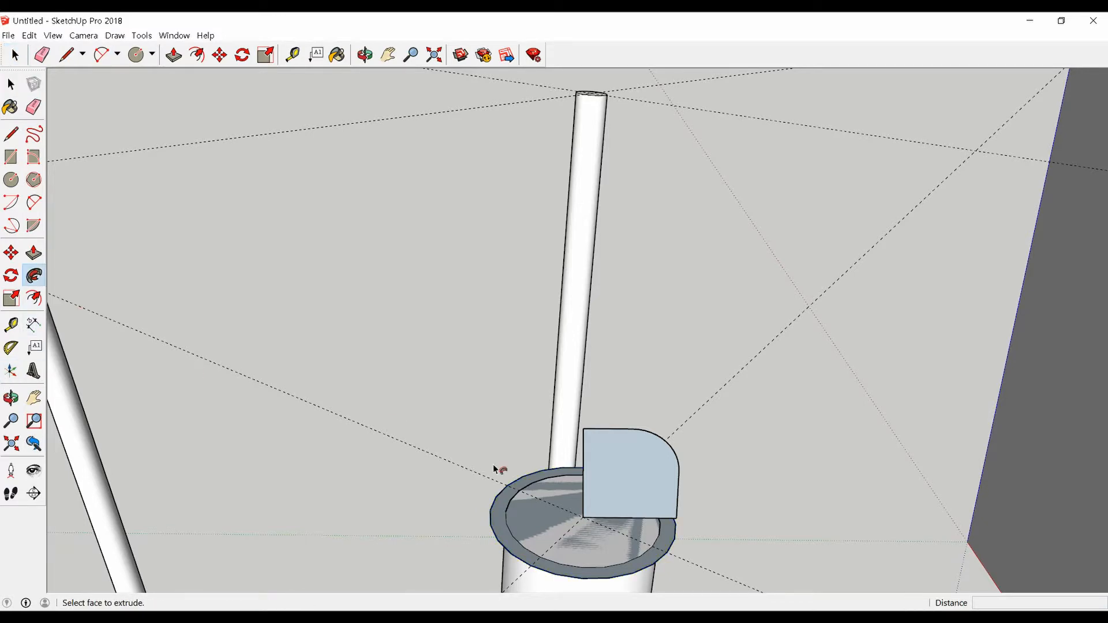
click(635, 473)
scroll(629, 485, down, 1)
middle_drag(622, 491, 617, 240)
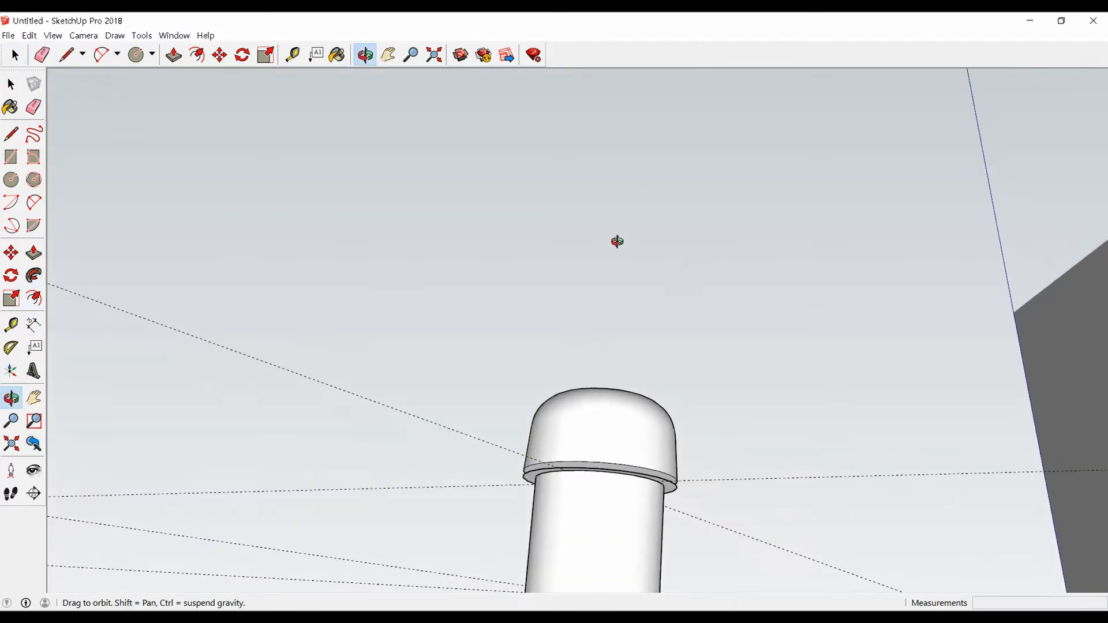
- Delete the leftover path circle beneath the foot cap
key(space)
scroll(584, 456, up, 2)
scroll(583, 479, up, 1)
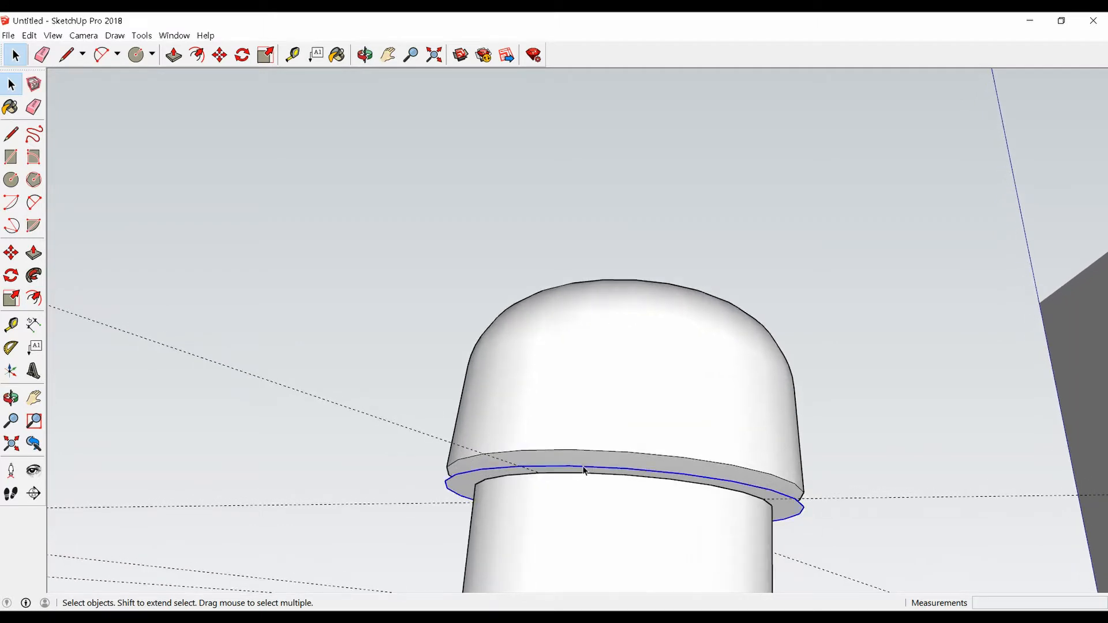
scroll(618, 449, down, 1)
- Try to push/pull the underside face of the foot cap
click(618, 461)
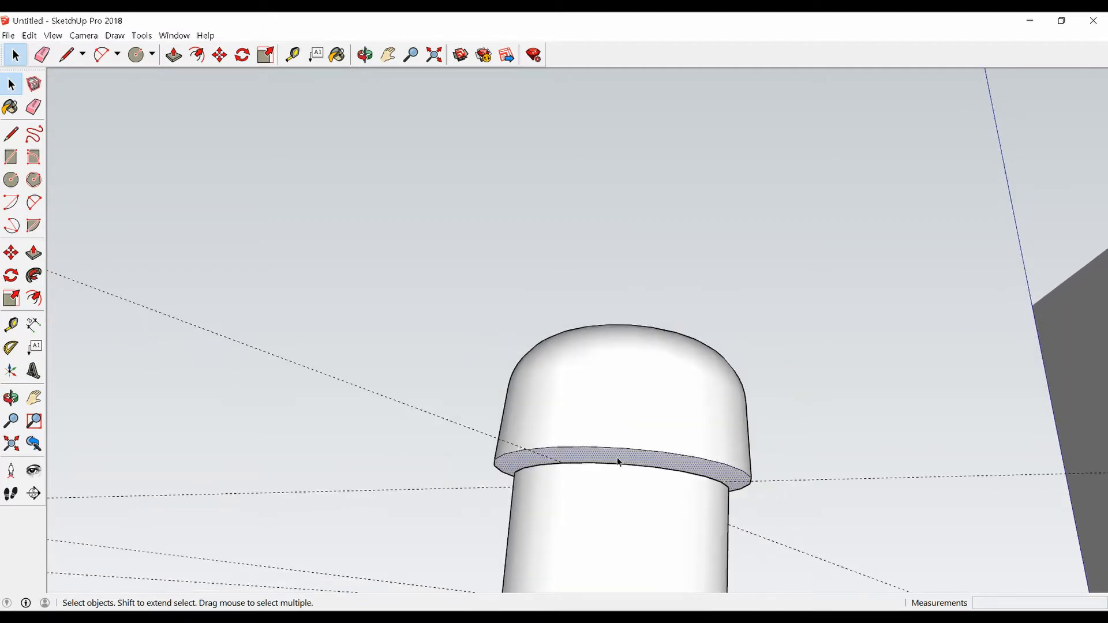
key(p)
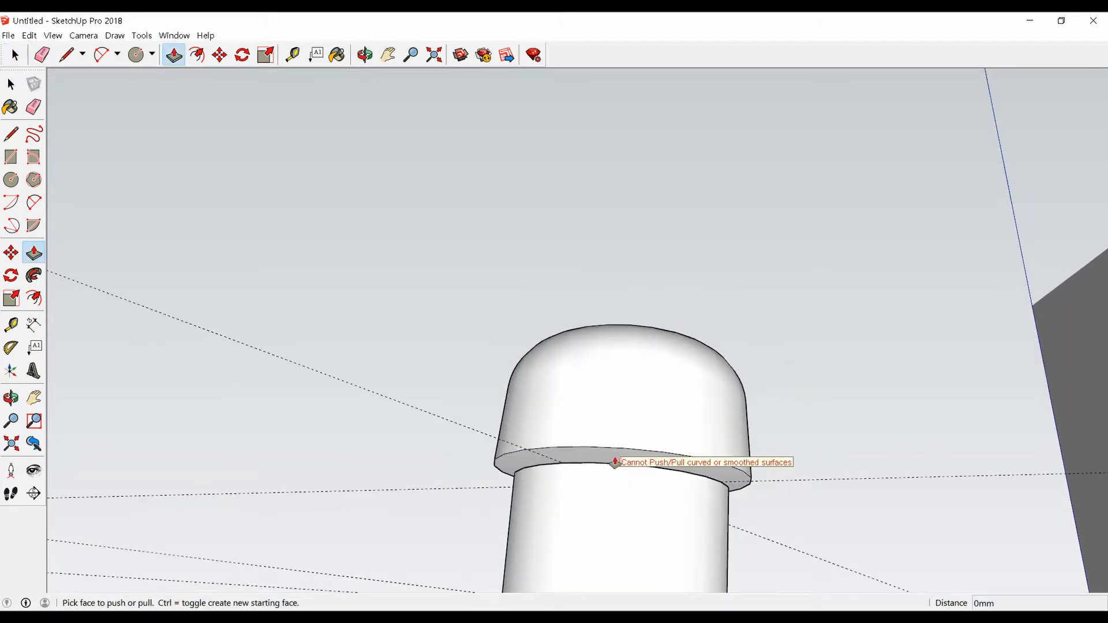
key(space)
- Select all connected geometry of the foot cap and make it a group
mouse_move(614, 454)
middle_down()
mouse_move(603, 521)
mouse_move(628, 447)
middle_up()
click(628, 449)
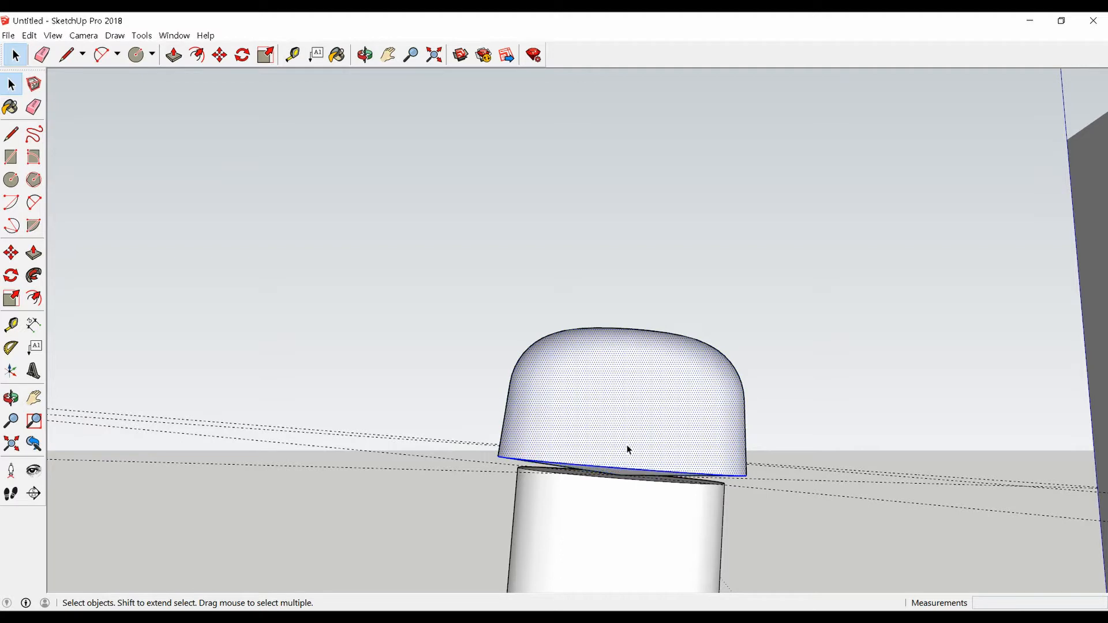
triple_click(628, 448)
right_click(628, 449)
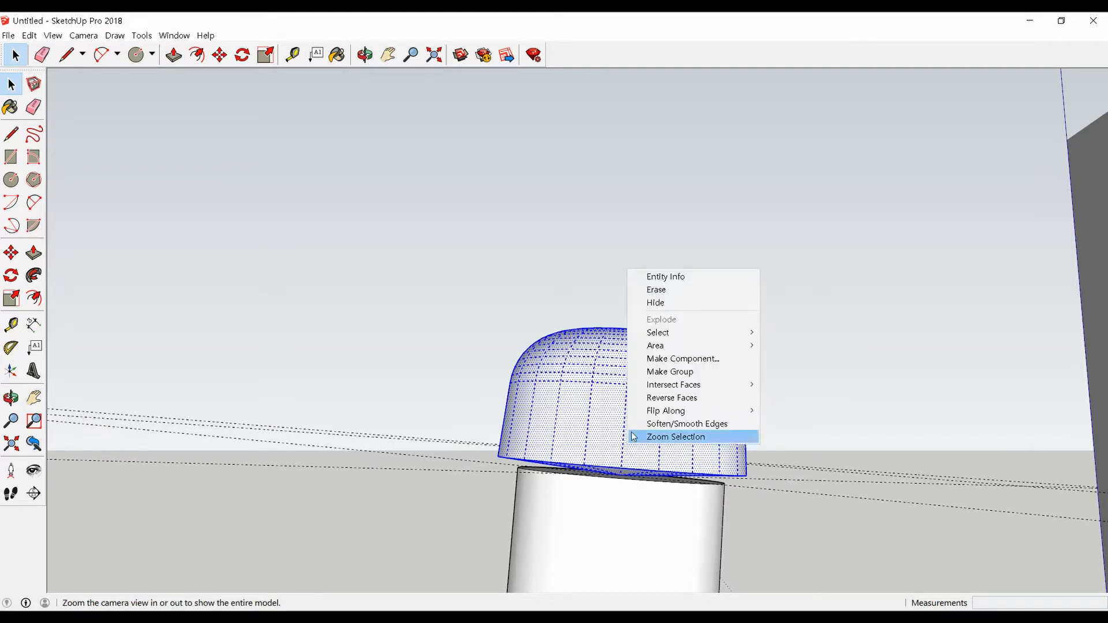
click(693, 372)
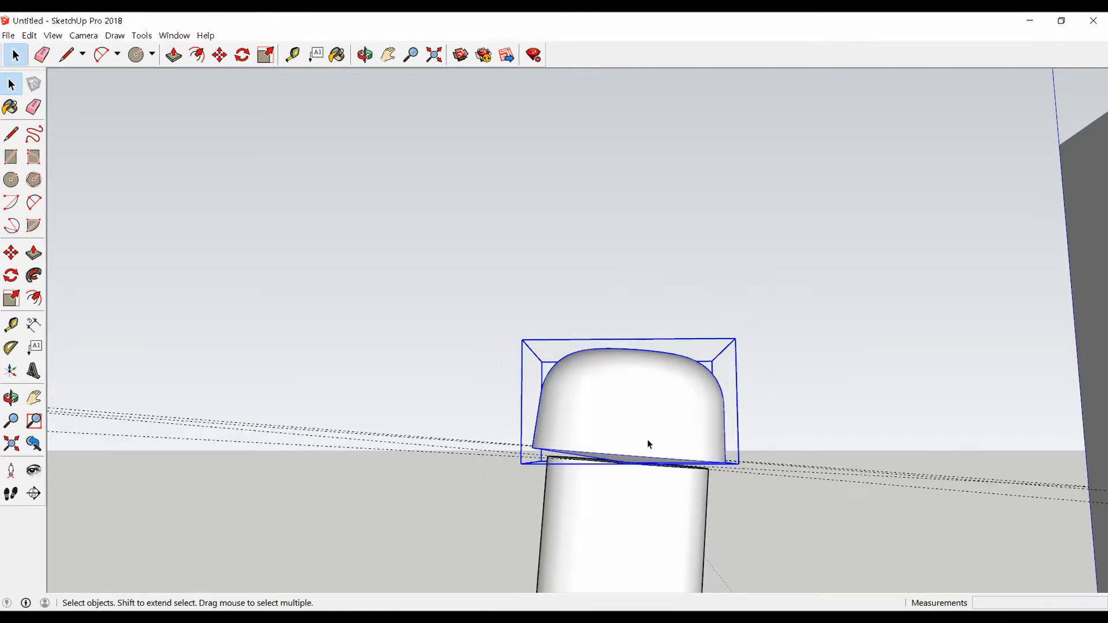
- Move the foot cap group down 2 mm over the end of the leg tube
key(m)
click(638, 477)
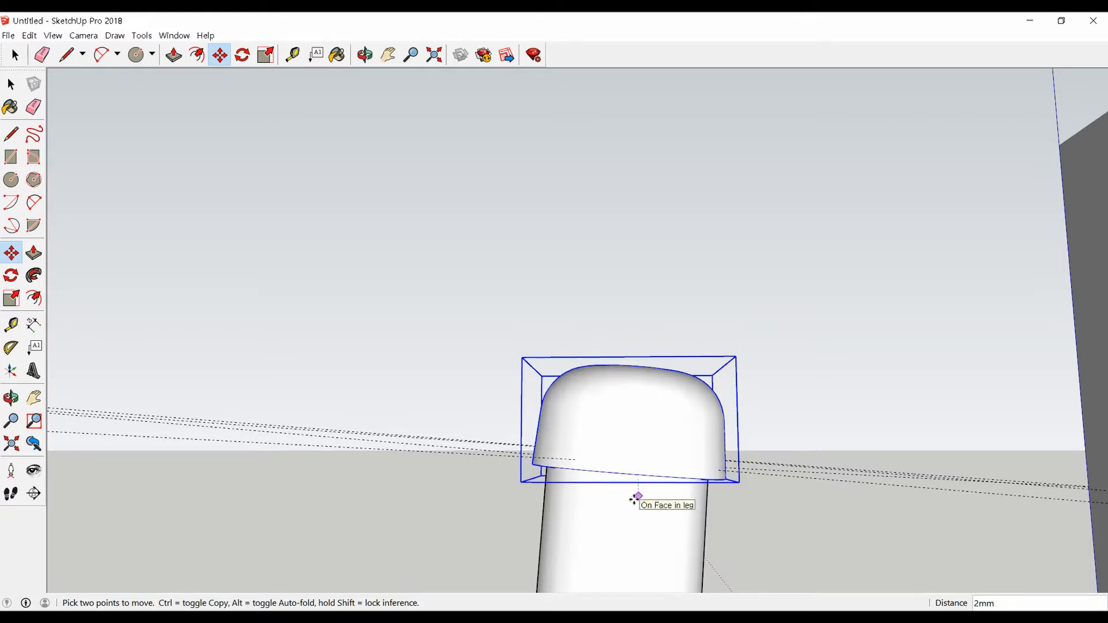
scroll(635, 500, down, 6)
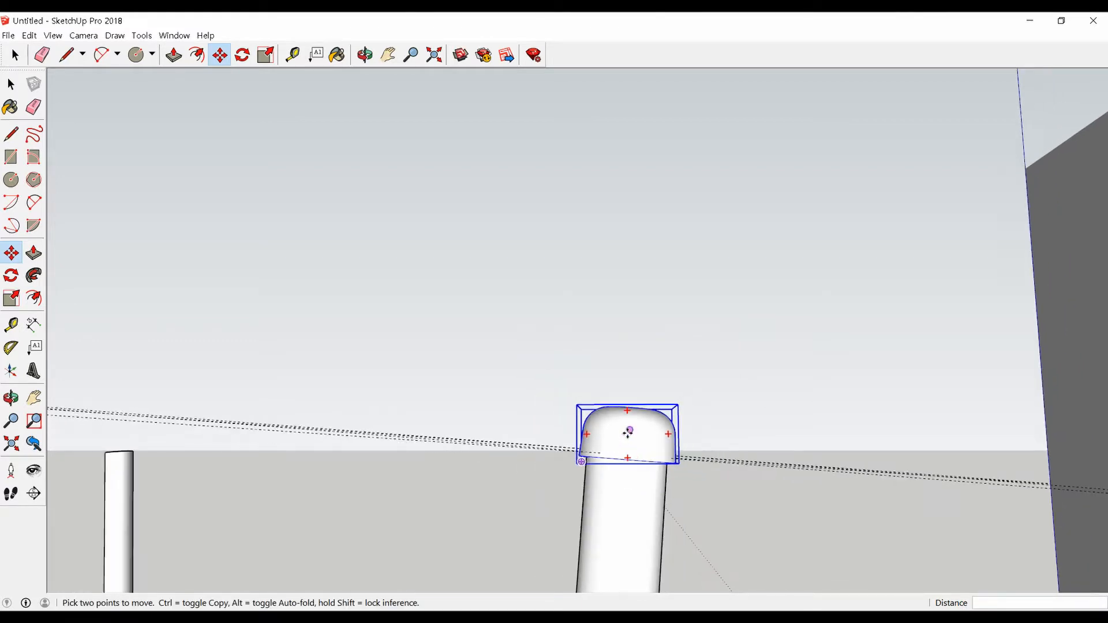
middle_drag(625, 437, 562, 554)
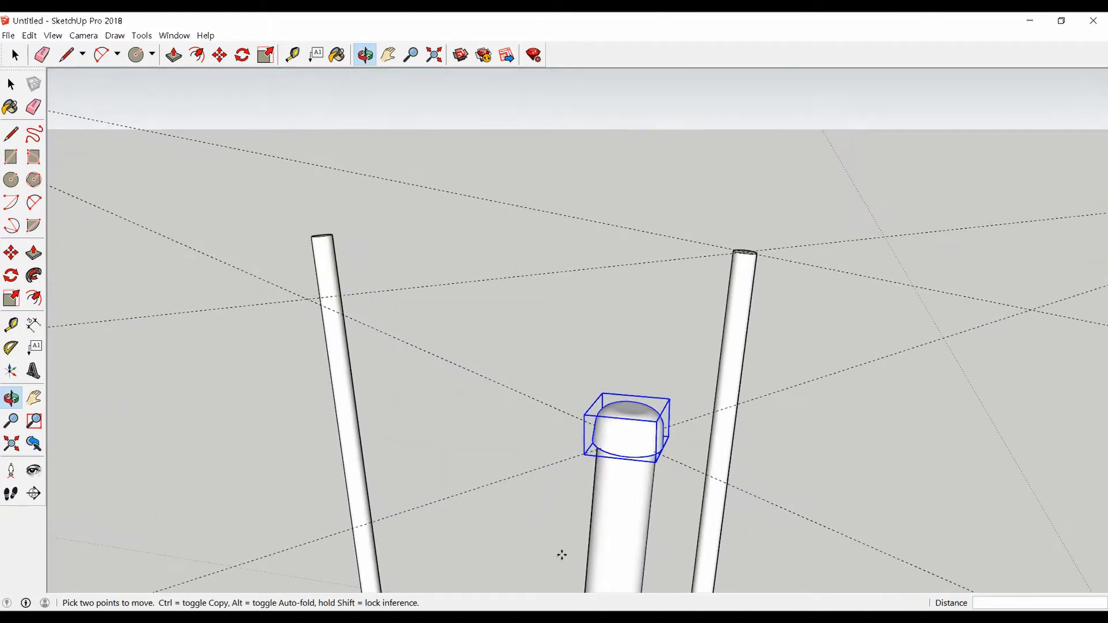
- Cut the foot cap group, open the leg component and paste the cap in place inside it
click(584, 504)
key(space)
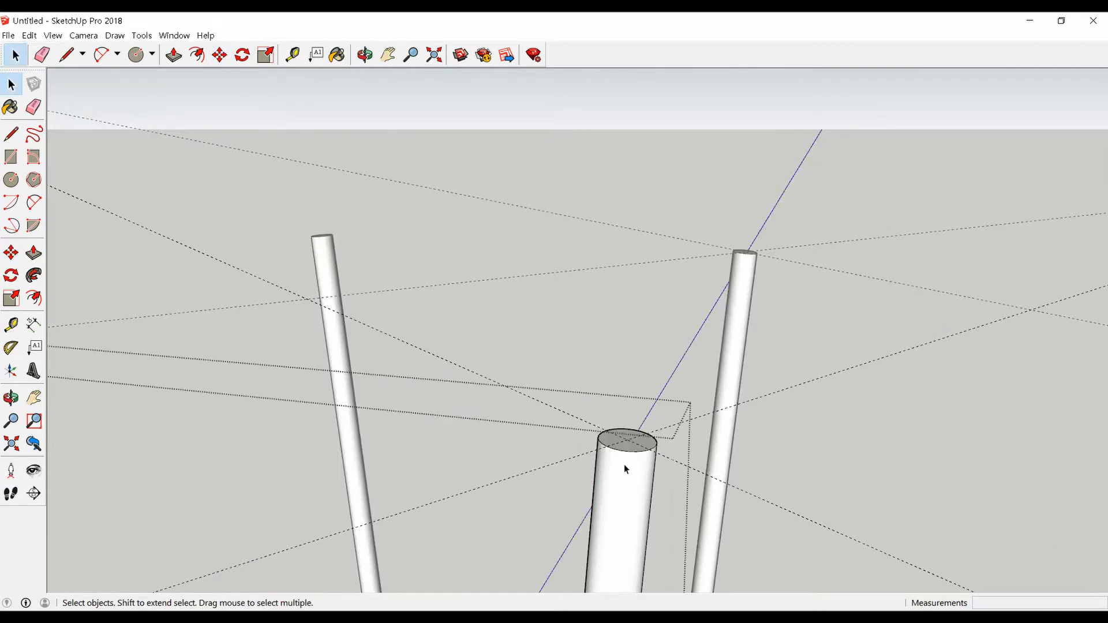
click(29, 35)
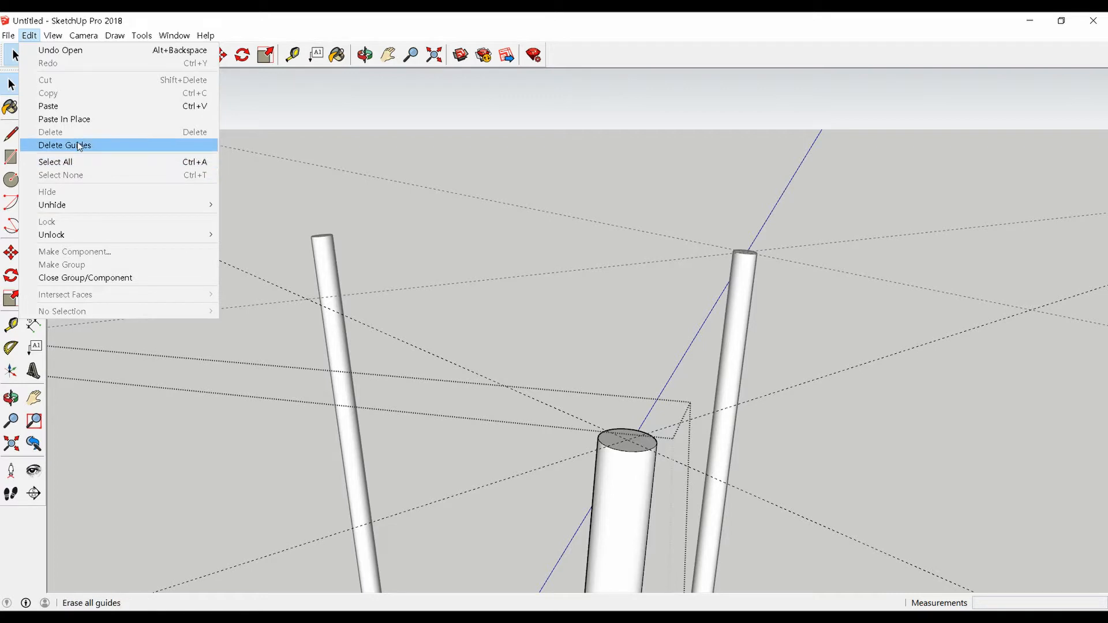
click(81, 119)
middle_drag(229, 304, 594, 403)
scroll(594, 403, up, 2)
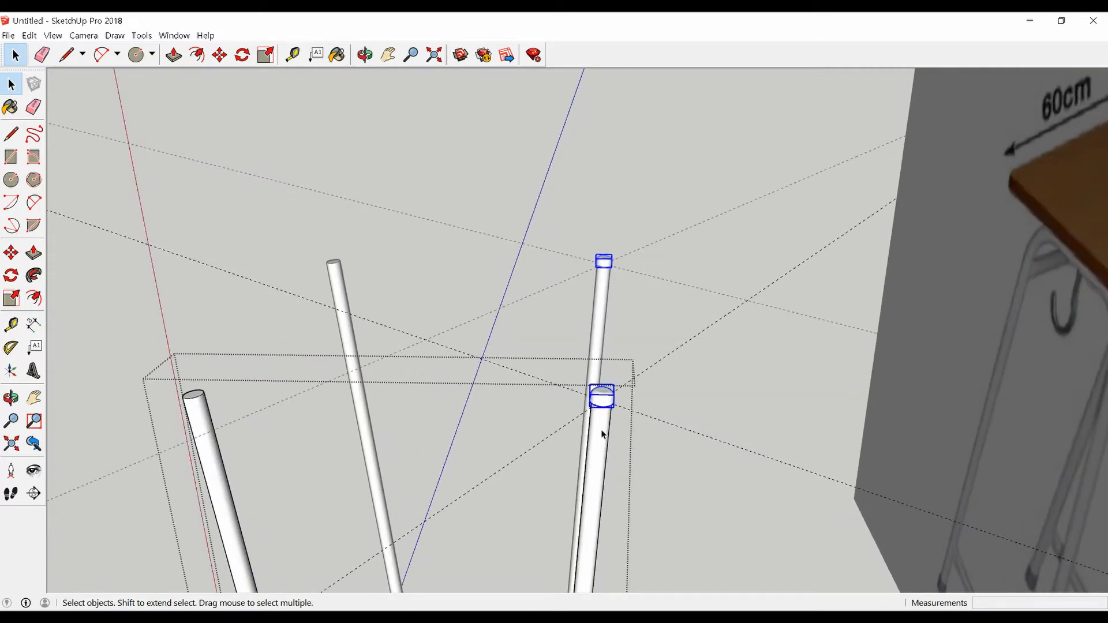
- Copy the foot cap along the green axis onto the other upright's end within the leg component
key(m)
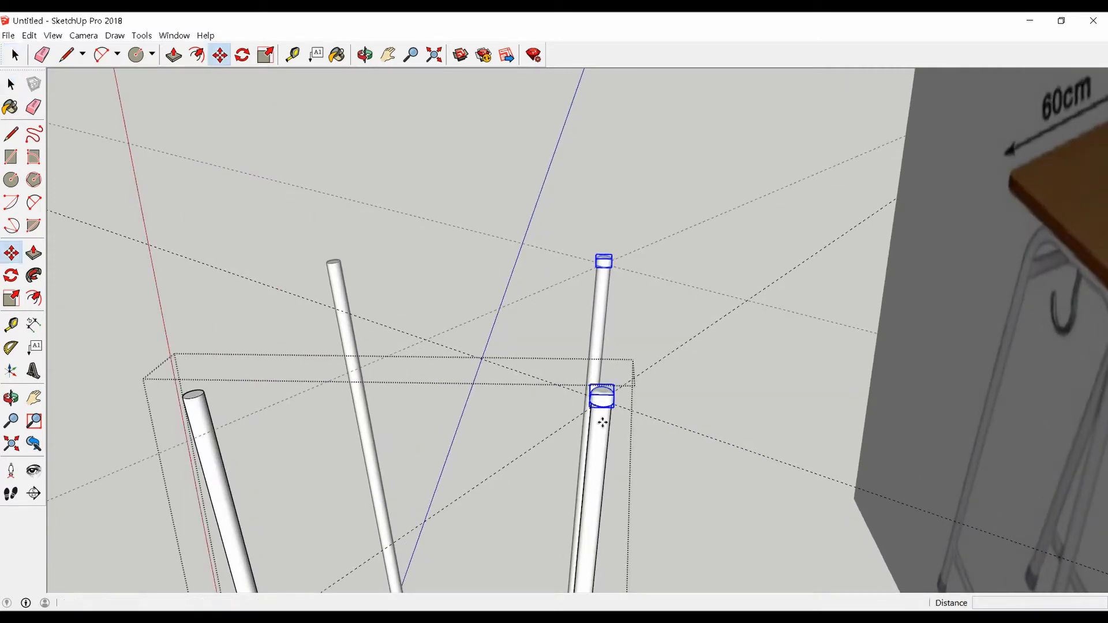
click(602, 424)
key(ctrl)
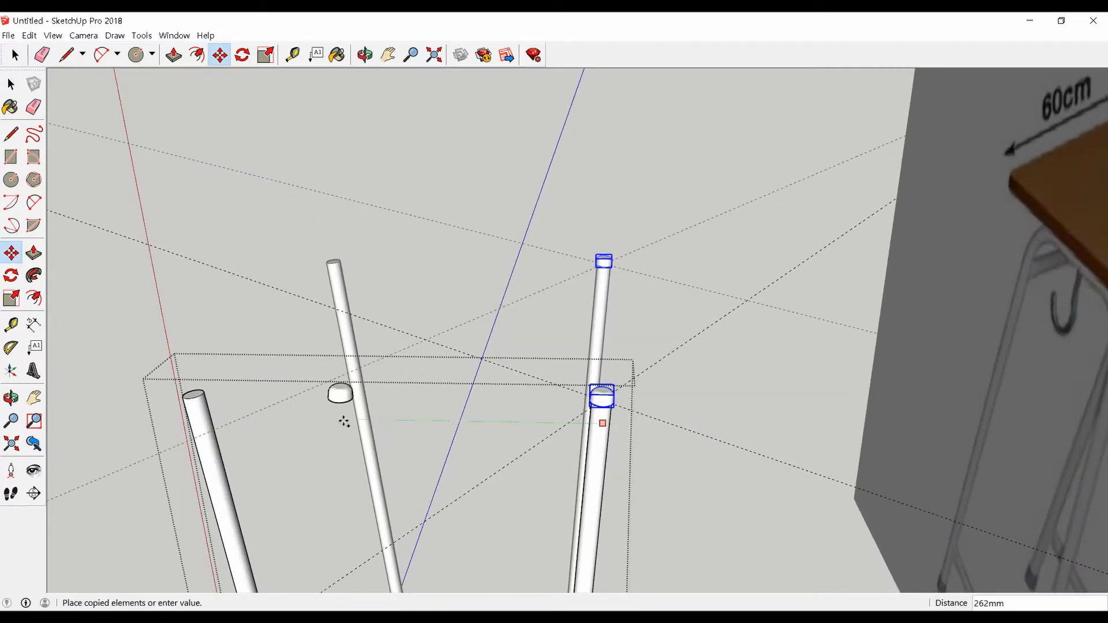
click(197, 423)
scroll(685, 421, down, 2)
- Shift the copied foot cap about 4 mm along the green axis to centre it on the tilted upright
scroll(285, 420, up, 4)
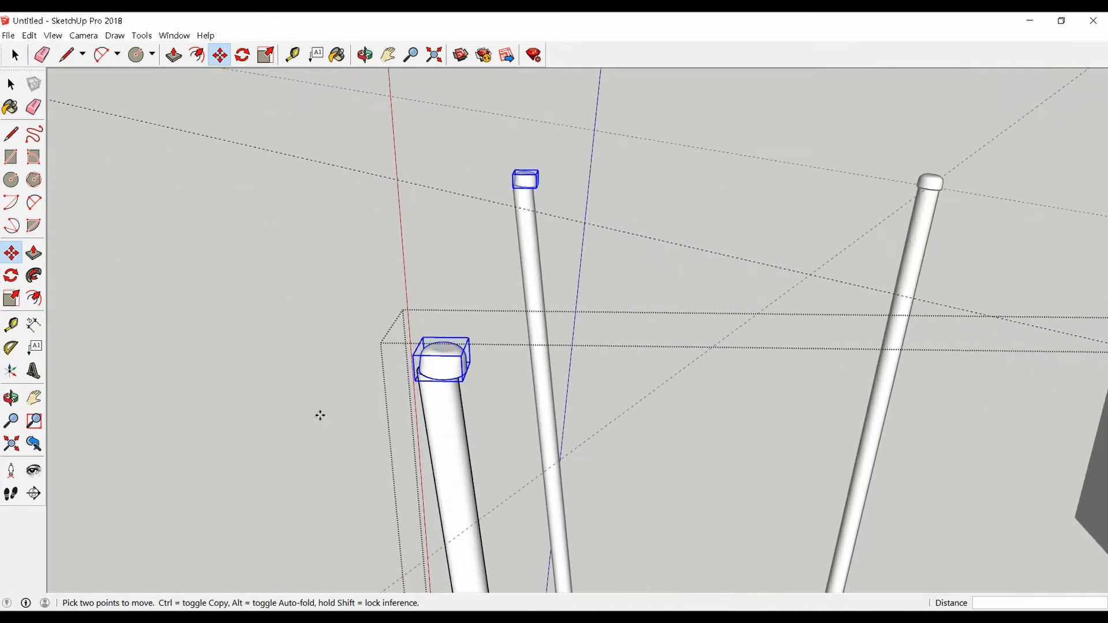
scroll(400, 415, up, 3)
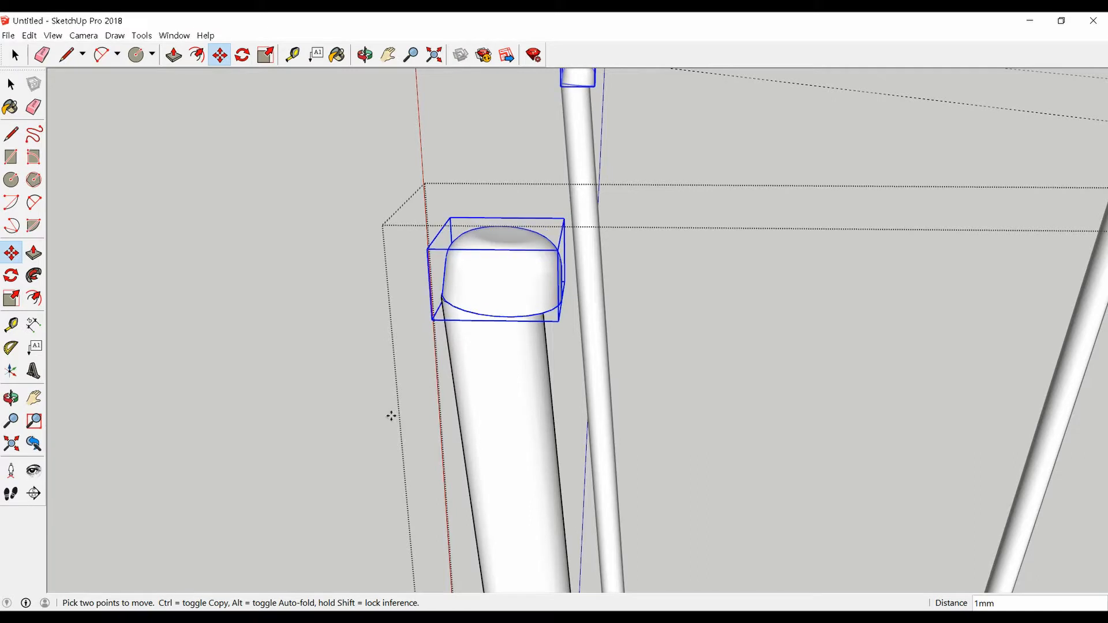
click(385, 415)
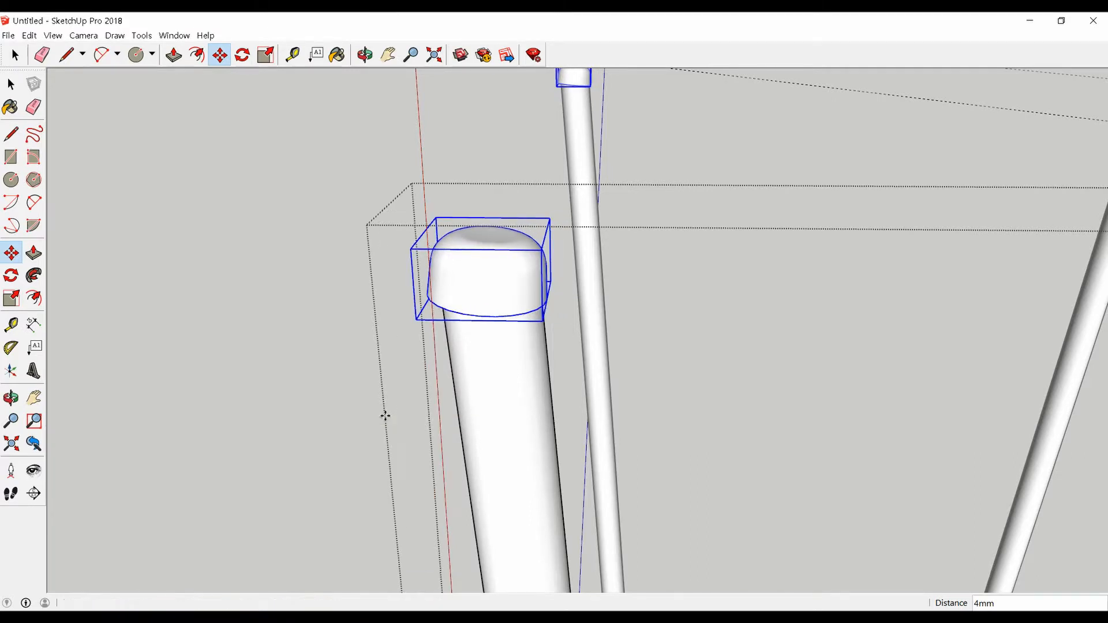
- Rotate the copied foot cap about 6 degrees around its lower rim to match the upright's tilt
key(q)
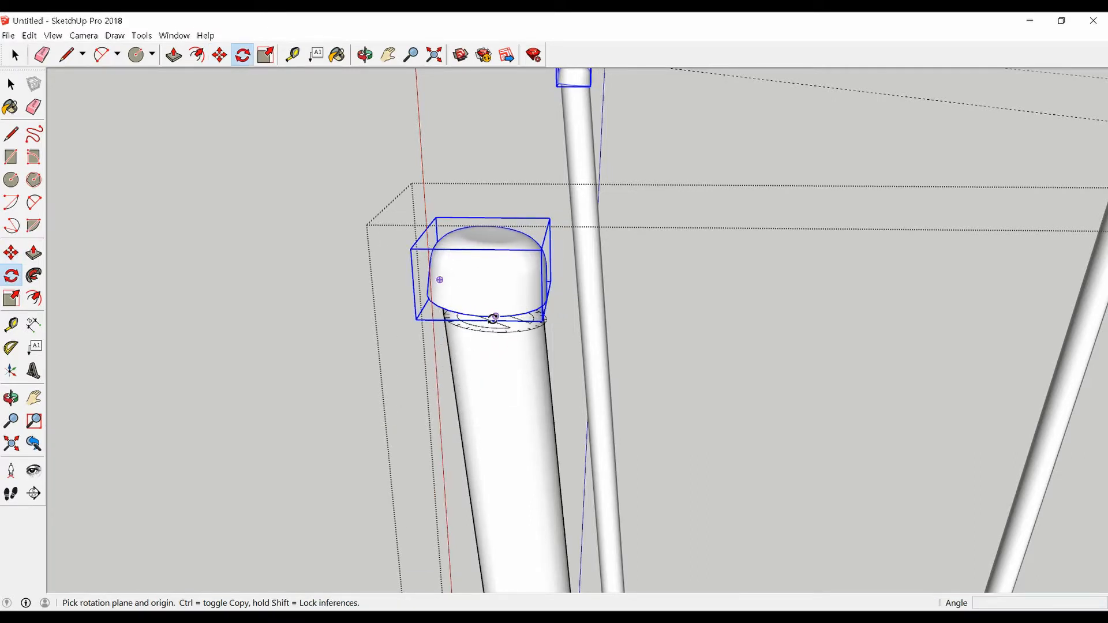
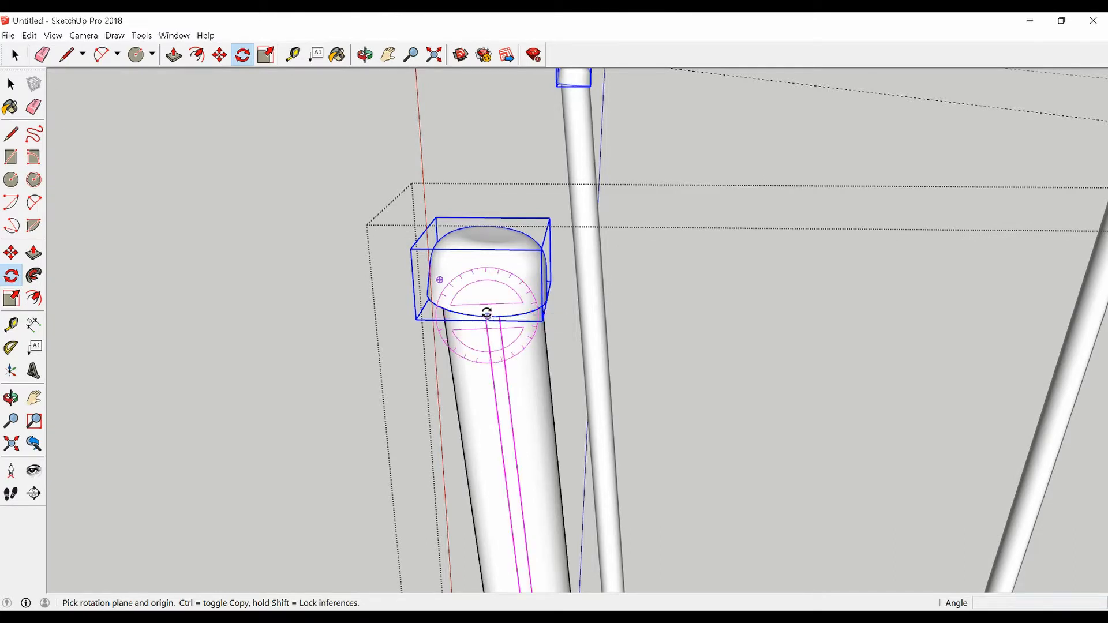
click(488, 313)
scroll(567, 296, up, 5)
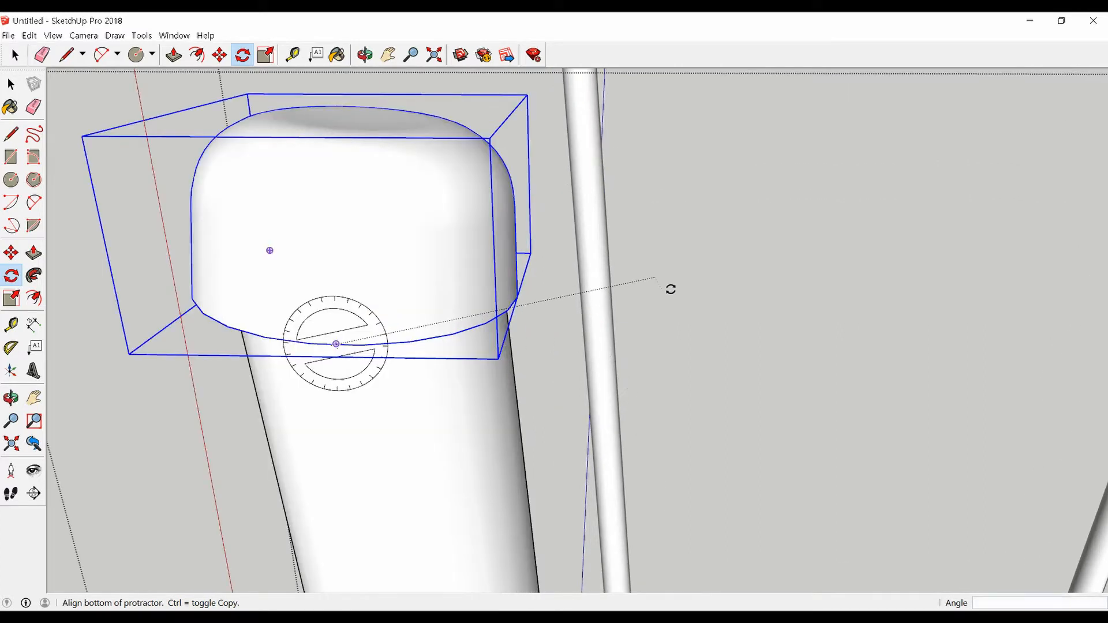
click(672, 279)
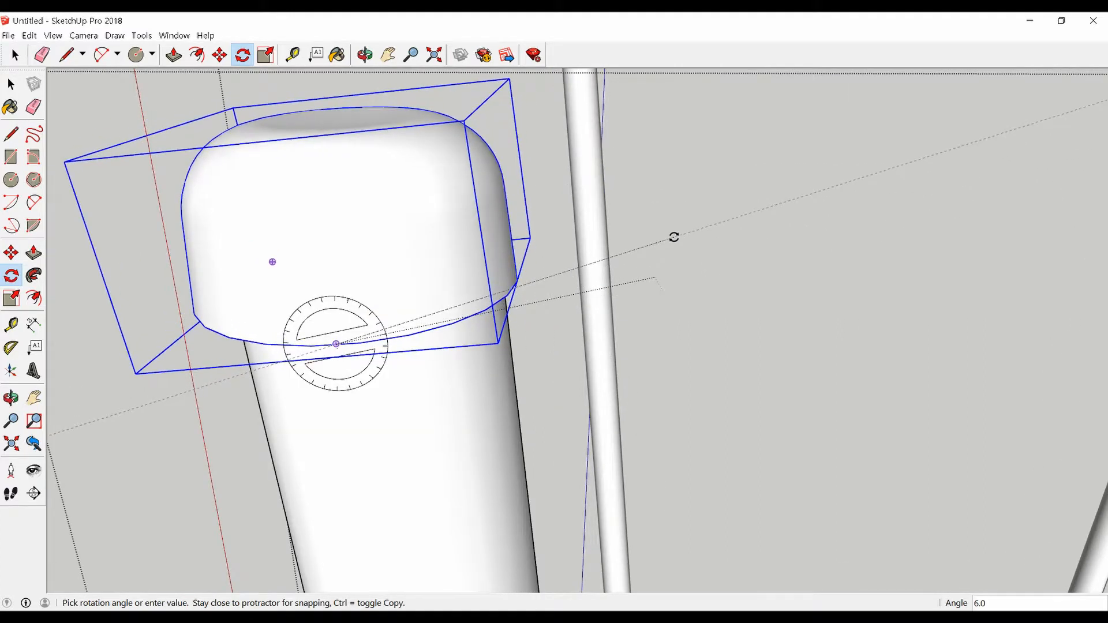
click(674, 235)
scroll(450, 375, down, 8)
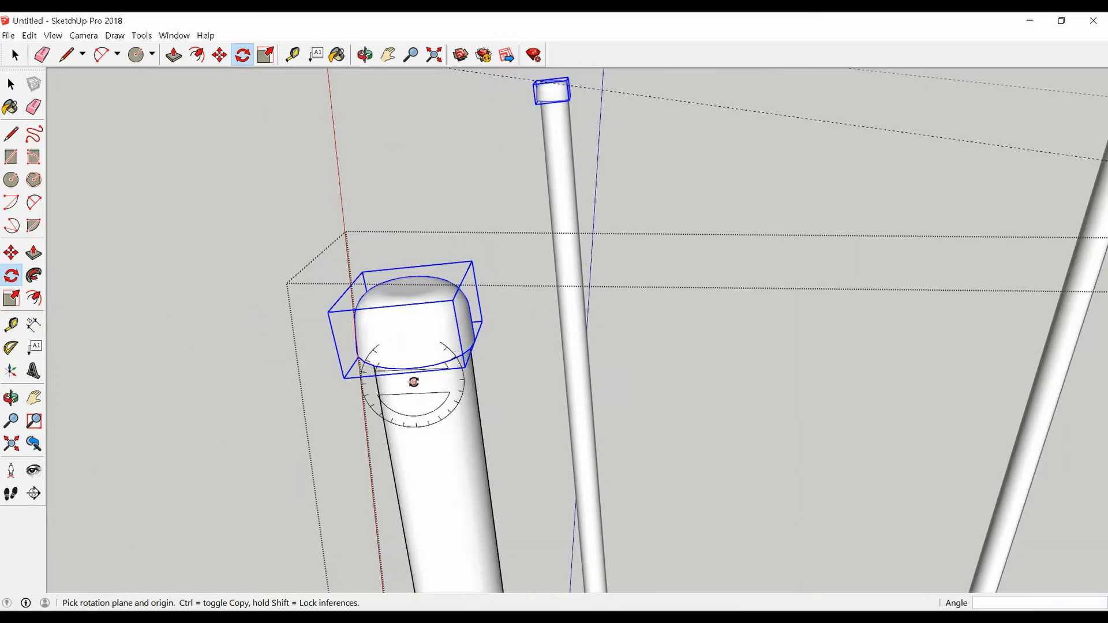
- Close the leg component and delete all guides from the model
scroll(424, 370, down, 8)
key(space)
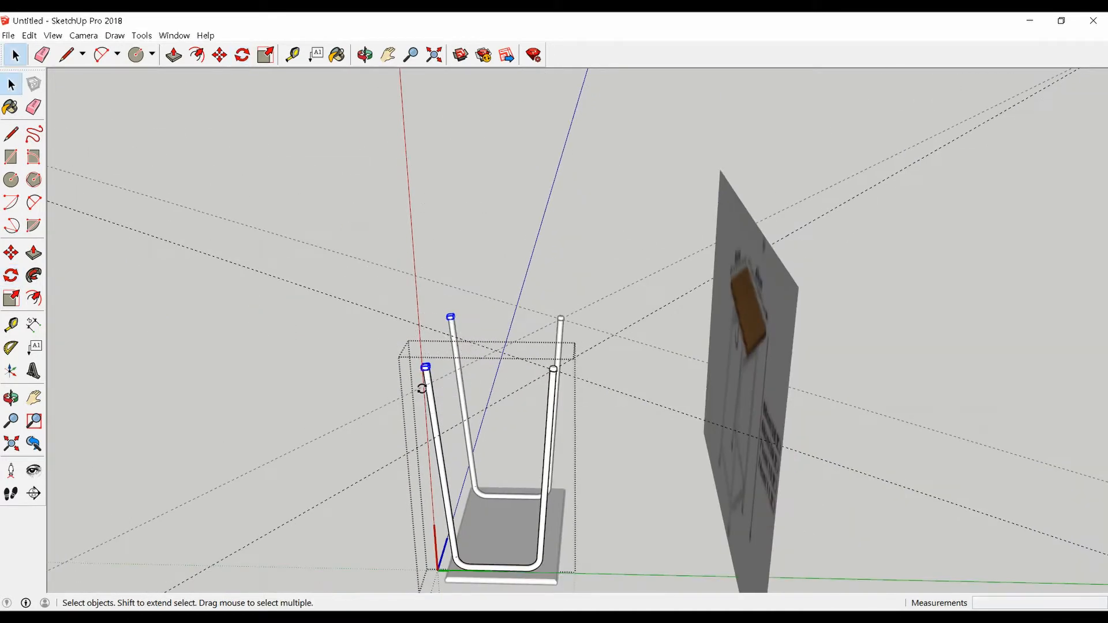
click(313, 352)
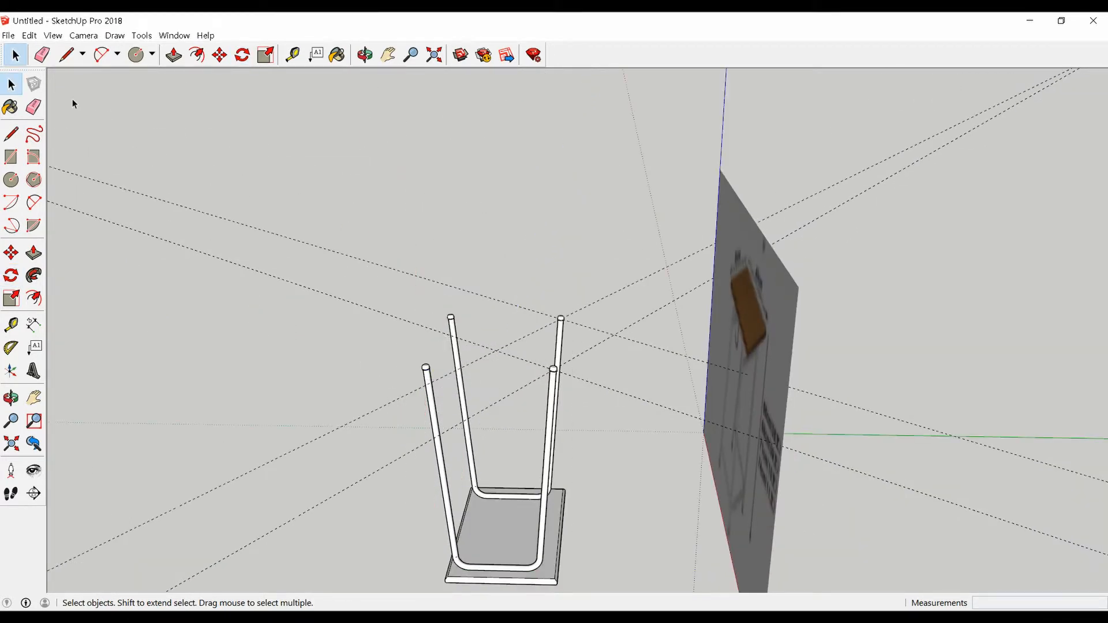
click(29, 35)
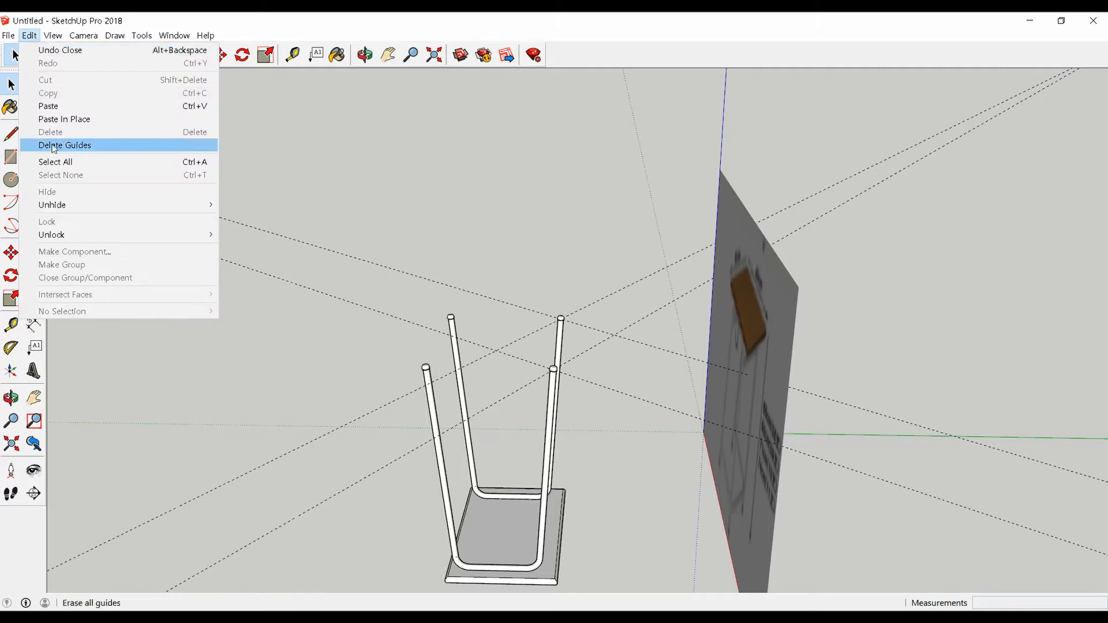
click(71, 146)
scroll(386, 306, down, 4)
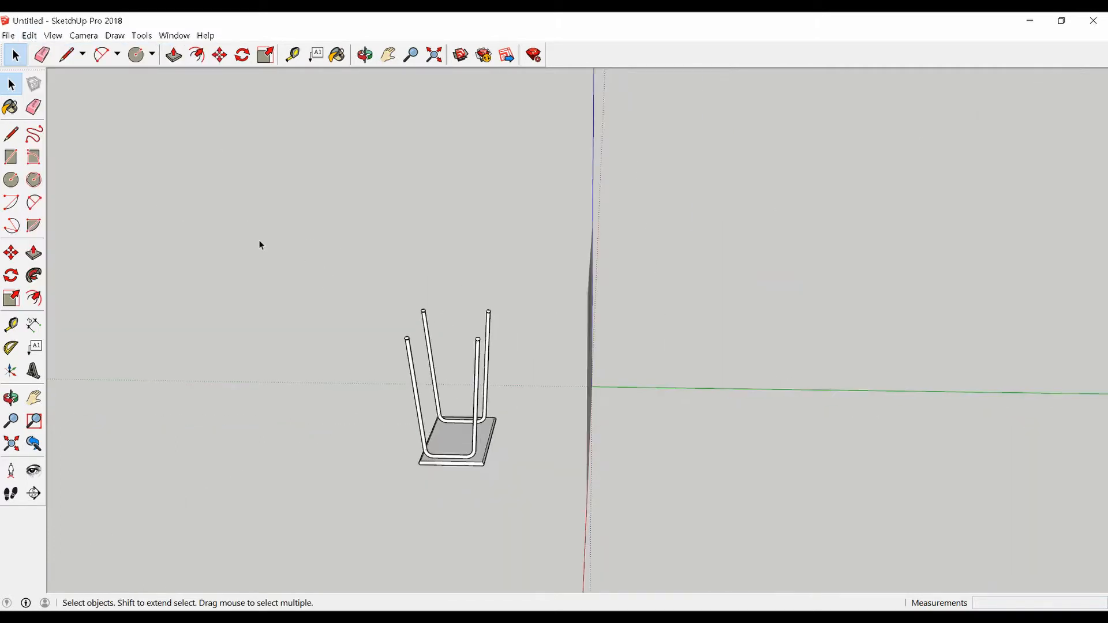
- Examine the desk reference image behind the model, including the frame bars beneath the tabletop
middle_drag(242, 281, 473, 314)
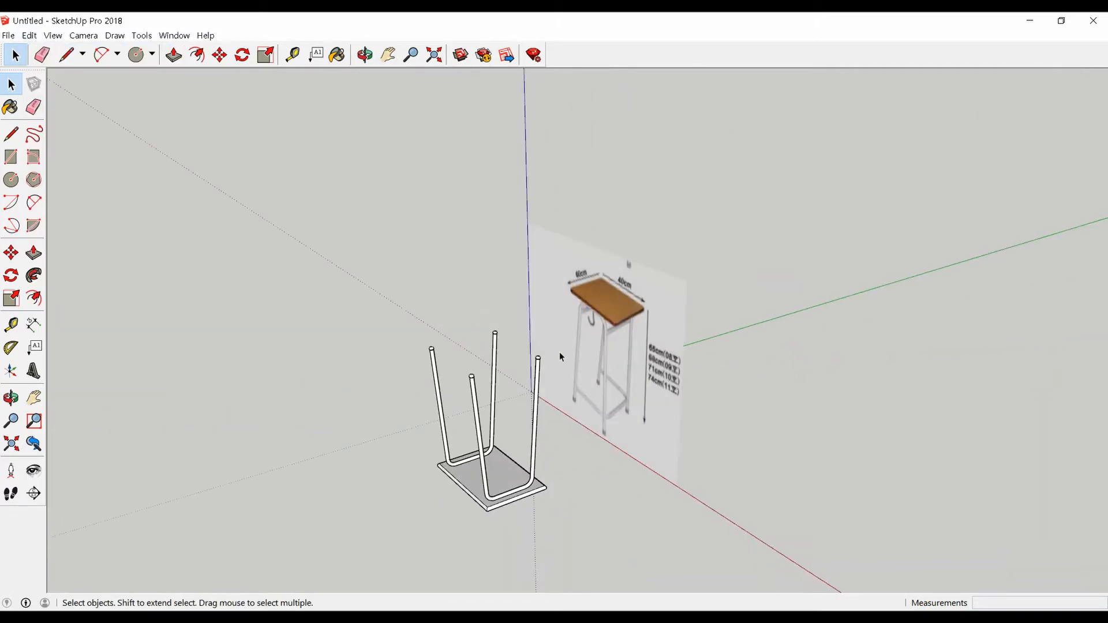
middle_drag(559, 352, 768, 317)
scroll(584, 345, up, 6)
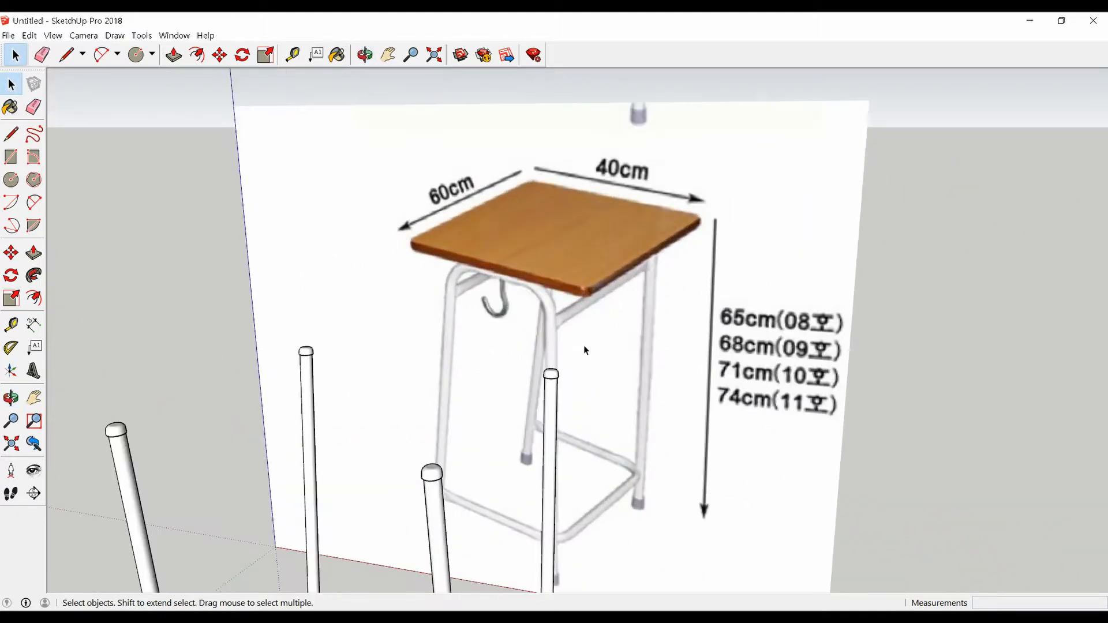
scroll(583, 350, up, 2)
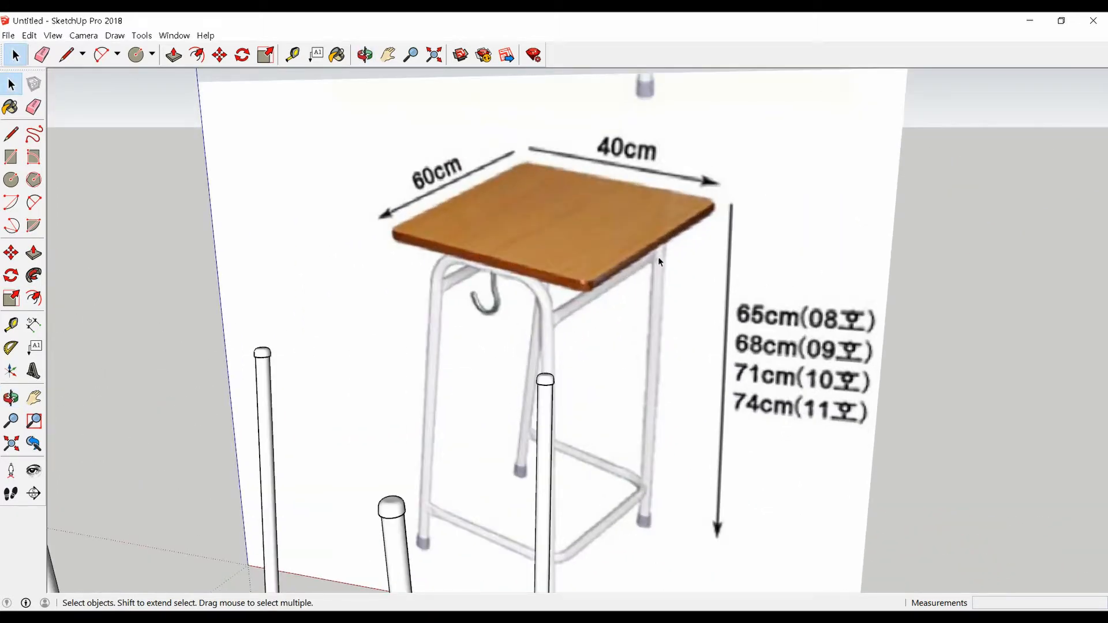
- Draw a circle with a 10 mm radius on the underside of the tabletop, between the two leg frames
scroll(659, 258, down, 5)
middle_drag(632, 438, 624, 398)
scroll(538, 524, up, 3)
middle_drag(537, 524, 446, 513)
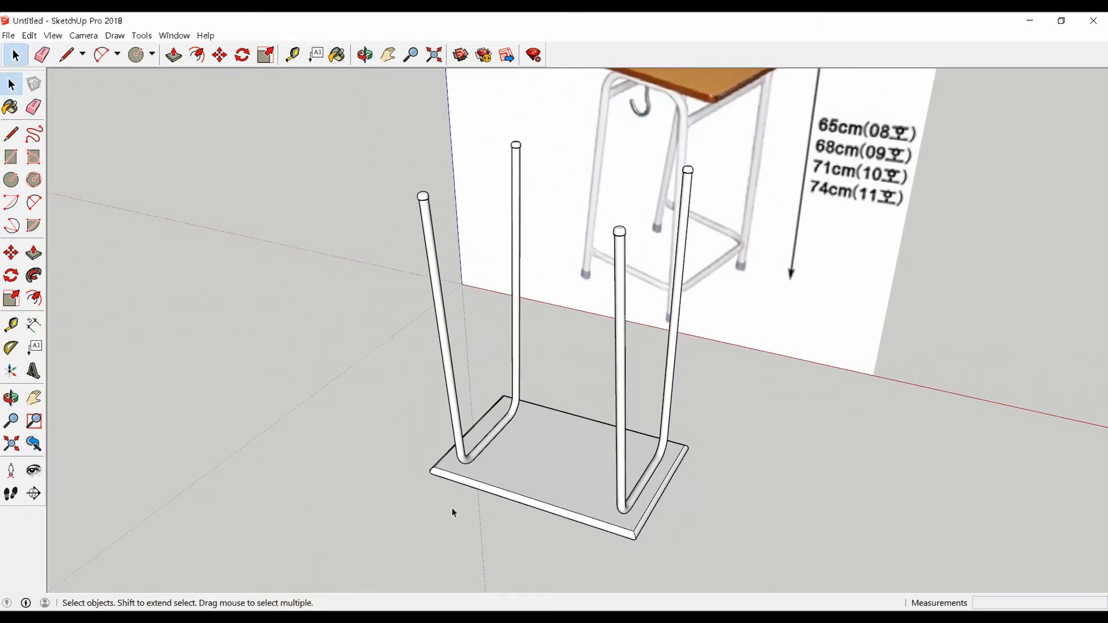
scroll(549, 484, up, 4)
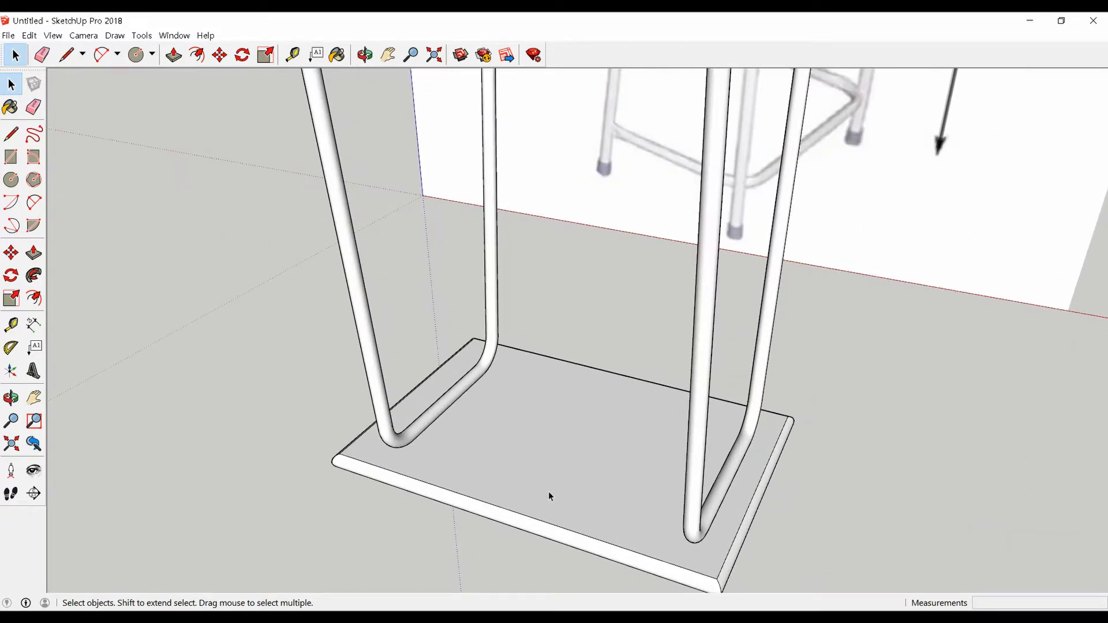
key(c)
click(549, 488)
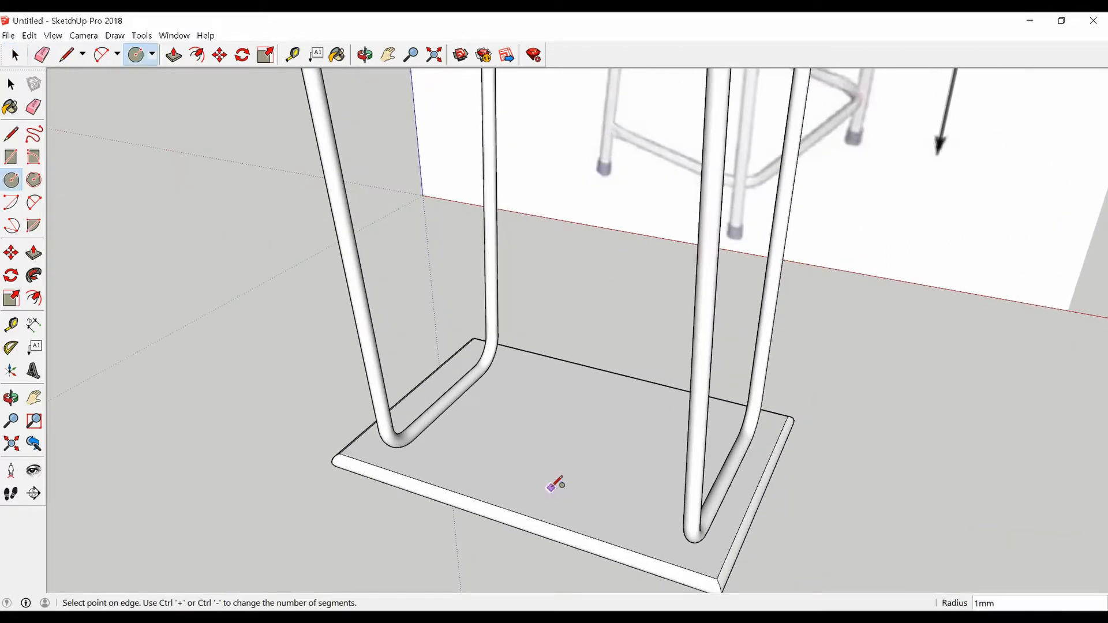
key(Return)
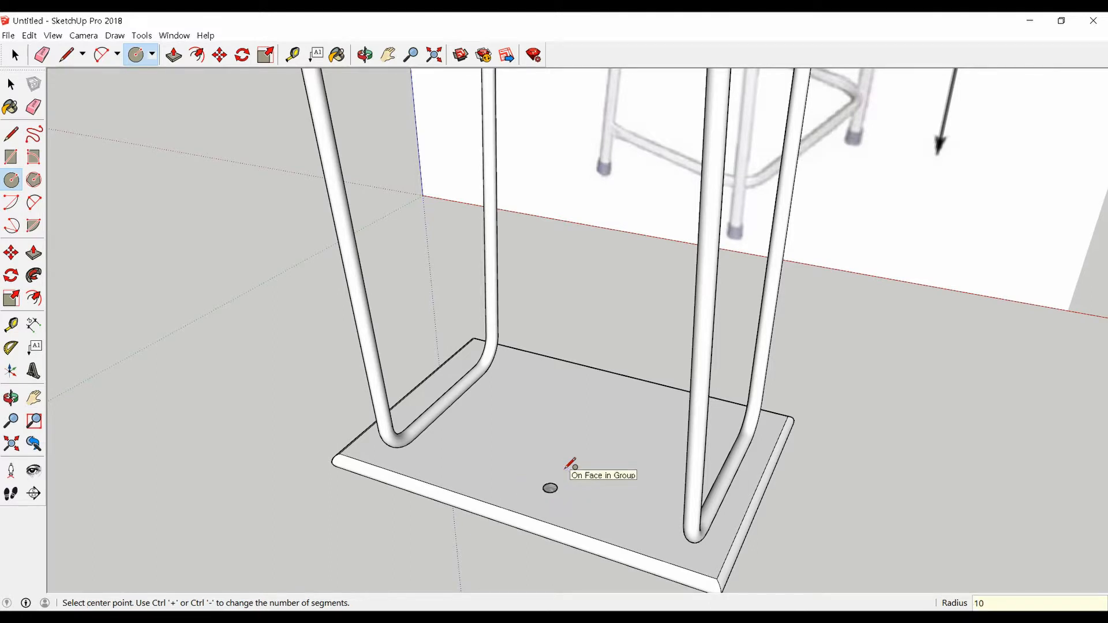
key(space)
- Extrude the circle into a tall cylinder with Push/Pull and make the whole cylinder a group
scroll(549, 488, up, 4)
key(p)
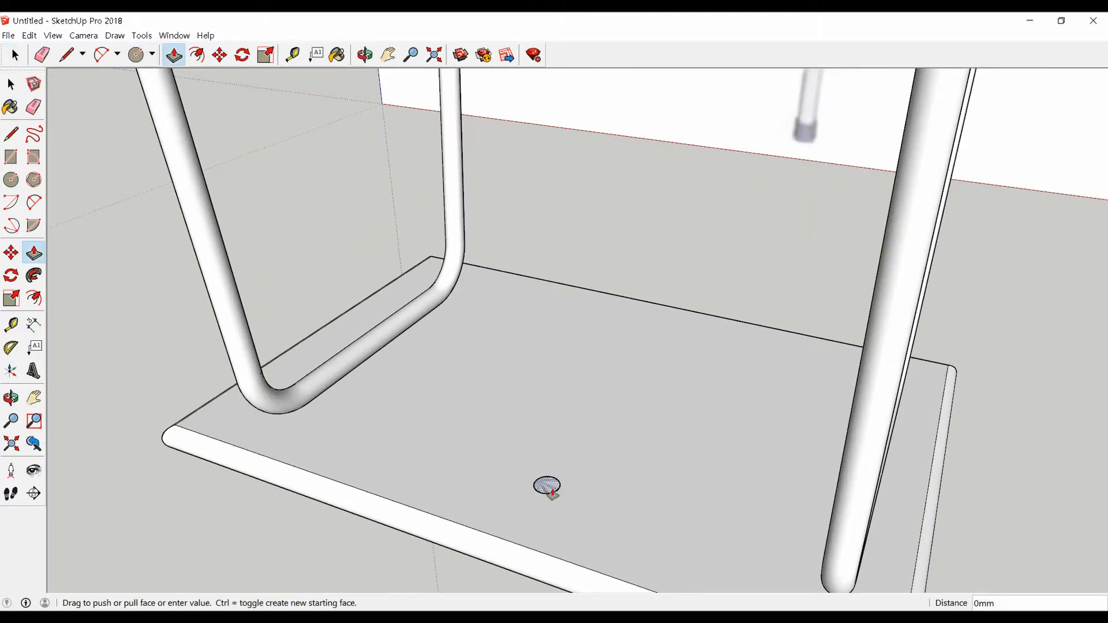
drag(549, 485, 569, 192)
key(space)
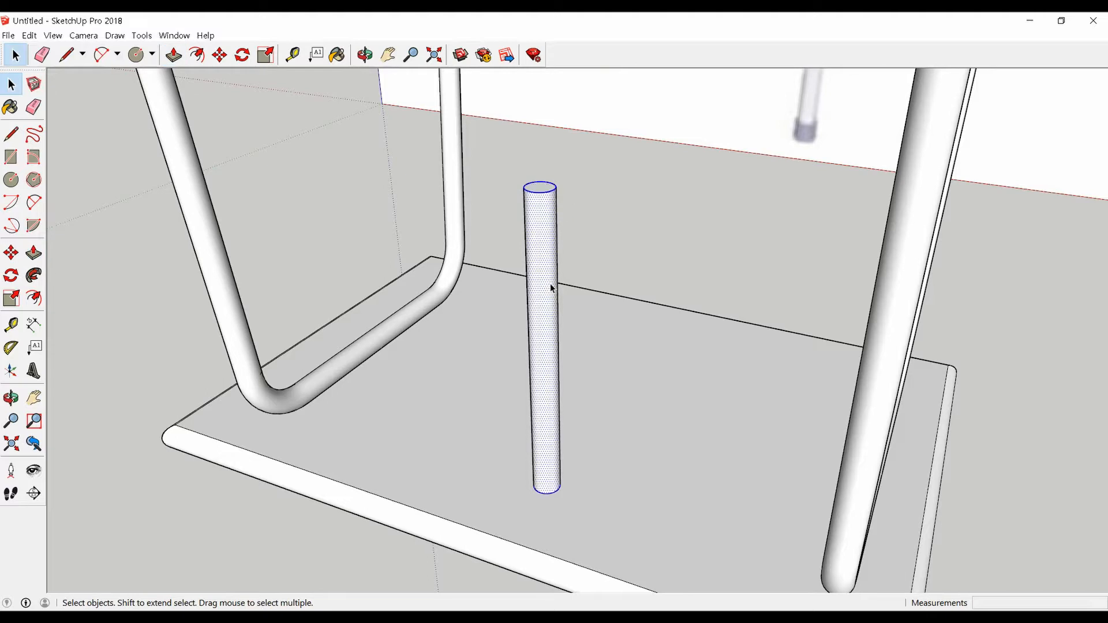
triple_click(552, 289)
right_click(551, 285)
click(599, 386)
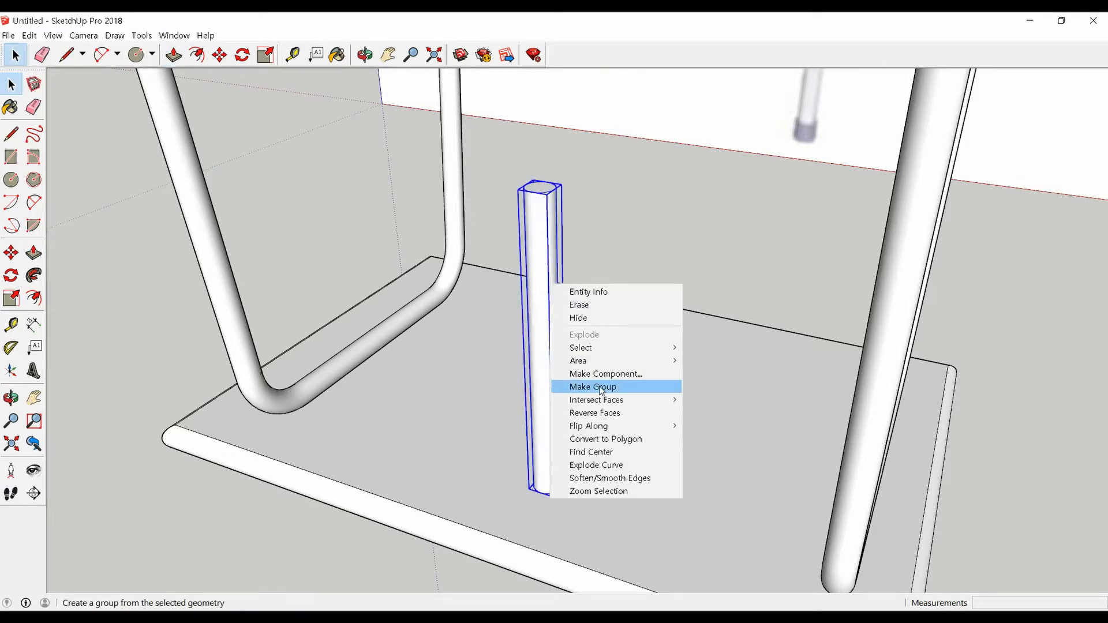
- Rotate the cylinder group about its middle from upright to horizontal, parallel to the tabletop's edge between the two leg frames
scroll(598, 386, down, 3)
middle_drag(598, 386, 681, 386)
key(q)
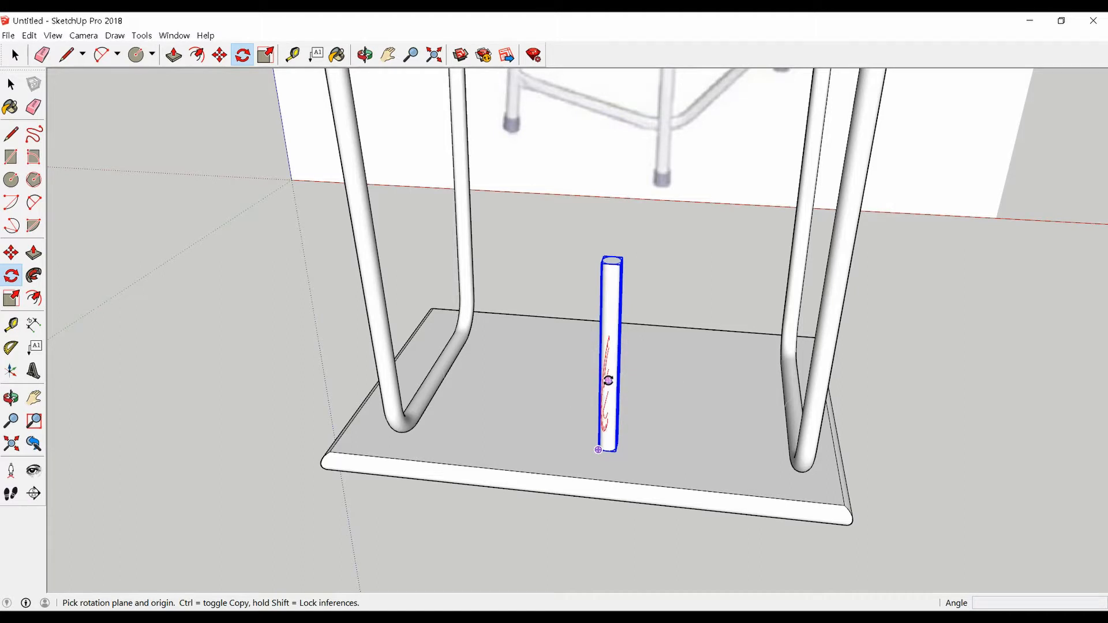
click(610, 378)
click(609, 345)
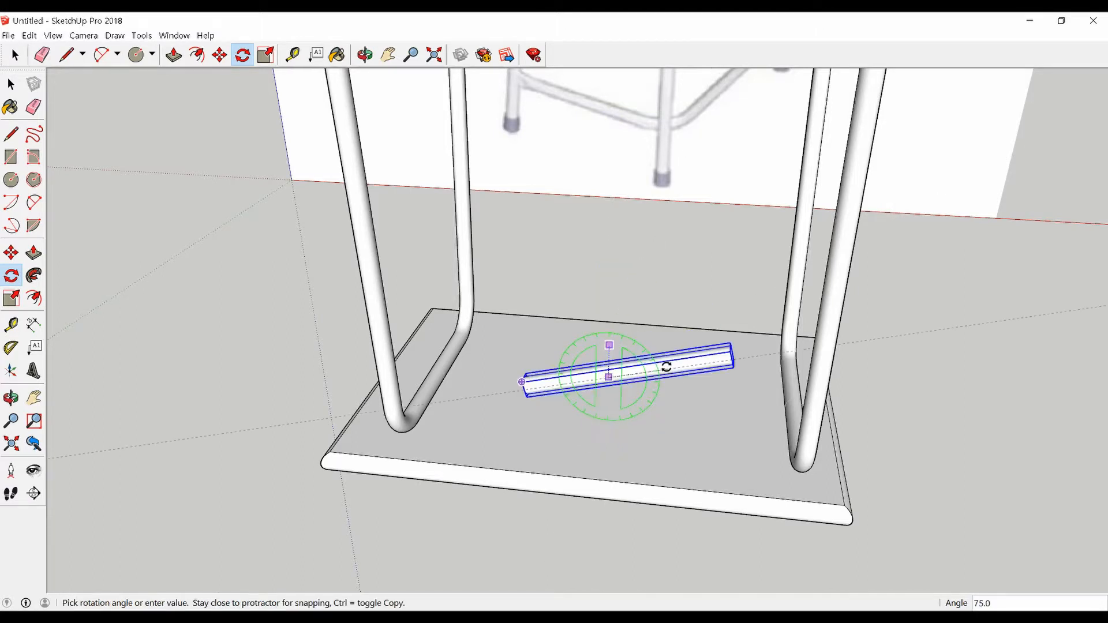
key(Return)
- Move the horizontal bar so its end meets the front upright of one leg frame, and shift it by 8 mm
middle_drag(672, 371, 632, 379)
key(m)
scroll(708, 416, up, 1)
scroll(708, 417, up, 2)
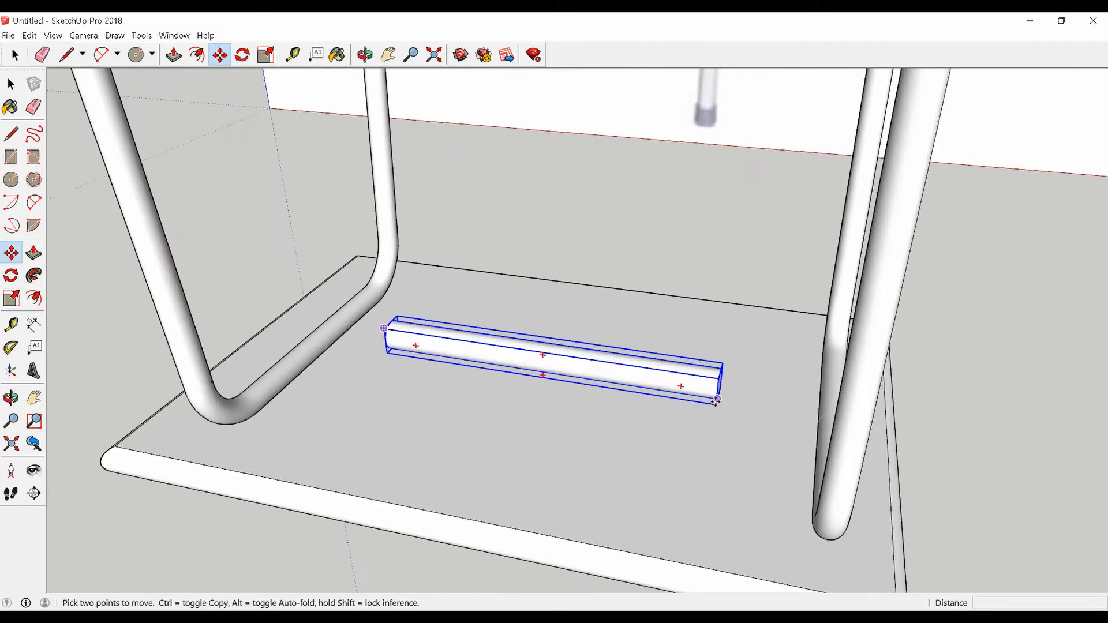
middle_drag(708, 416, 639, 409)
click(663, 392)
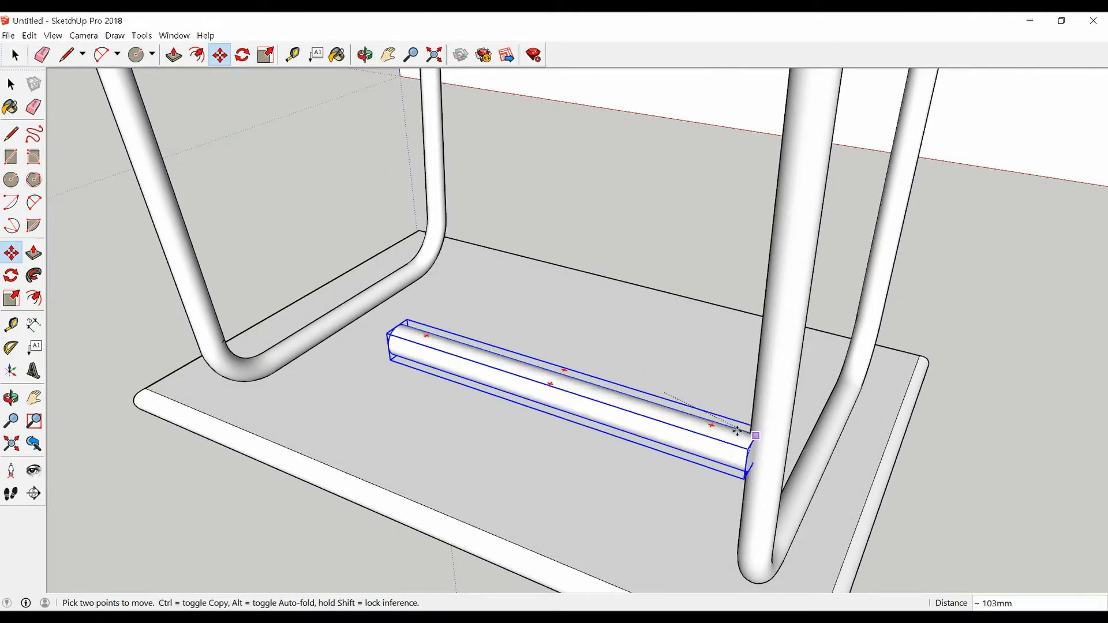
click(763, 416)
middle_drag(763, 417, 922, 431)
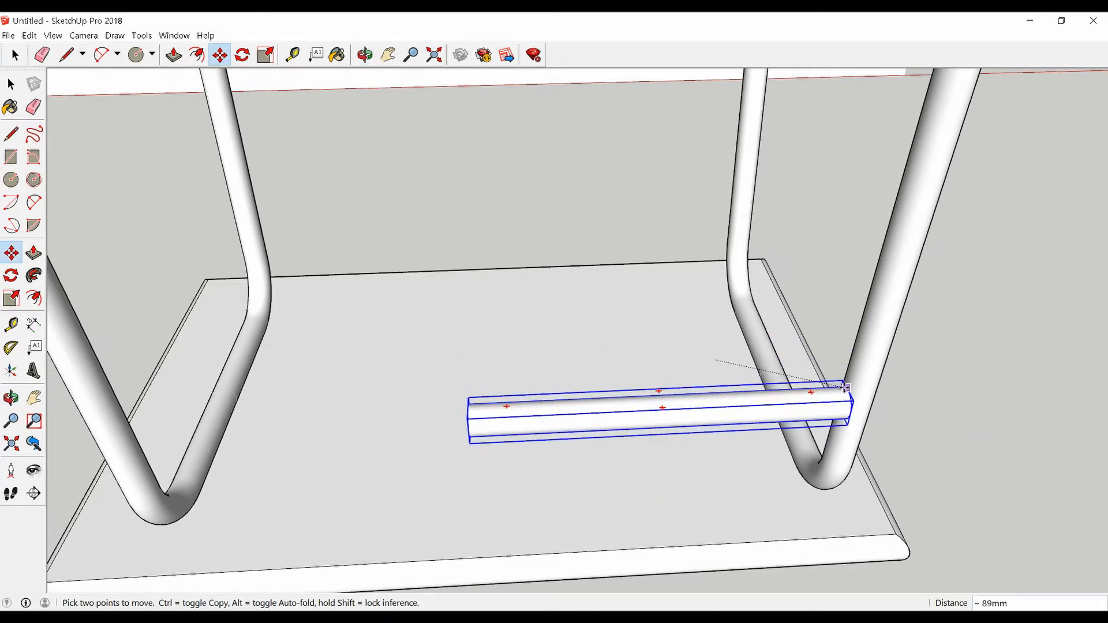
middle_drag(844, 387, 449, 384)
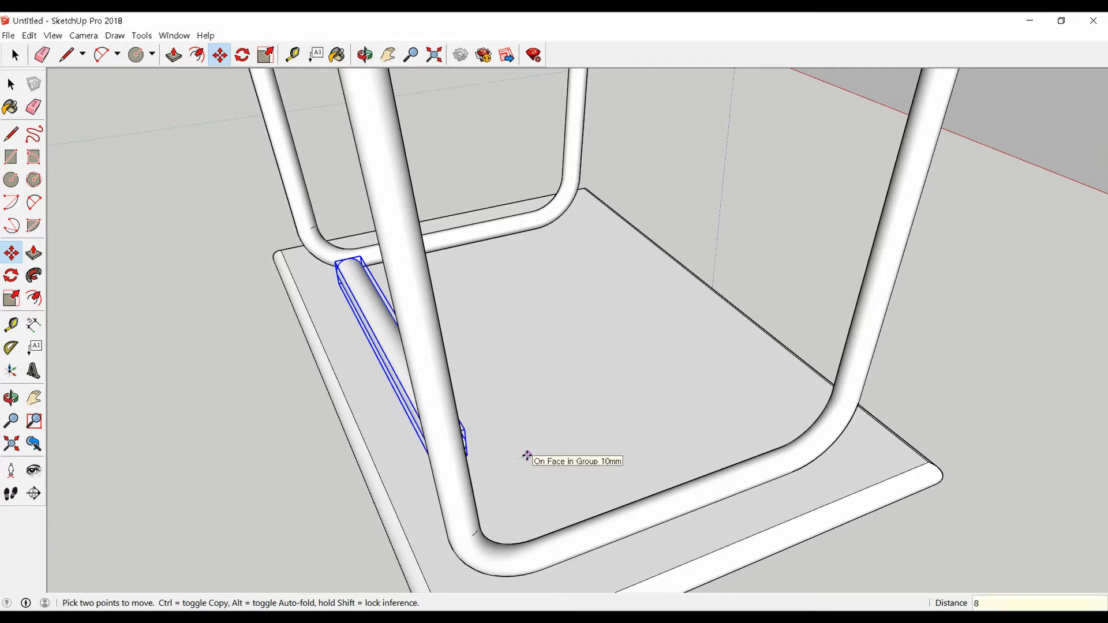
key(Return)
- Scale the bar along its length by about 1.9 so it reaches the front upright of the opposite leg frame
scroll(527, 456, down, 2)
middle_drag(483, 464, 765, 421)
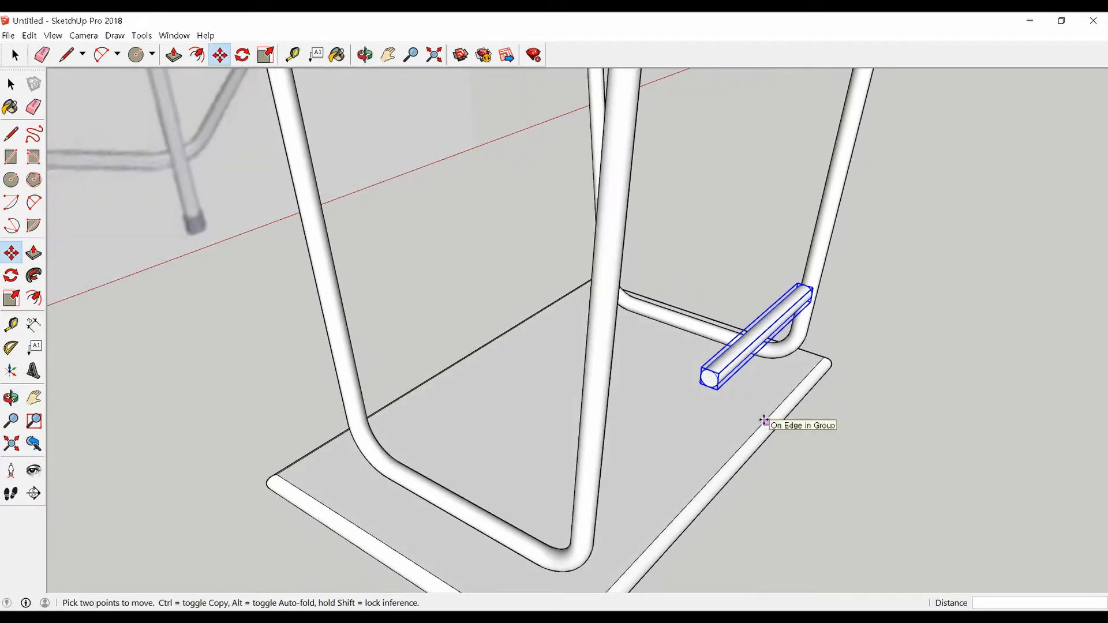
key(s)
click(709, 379)
scroll(633, 448, up, 4)
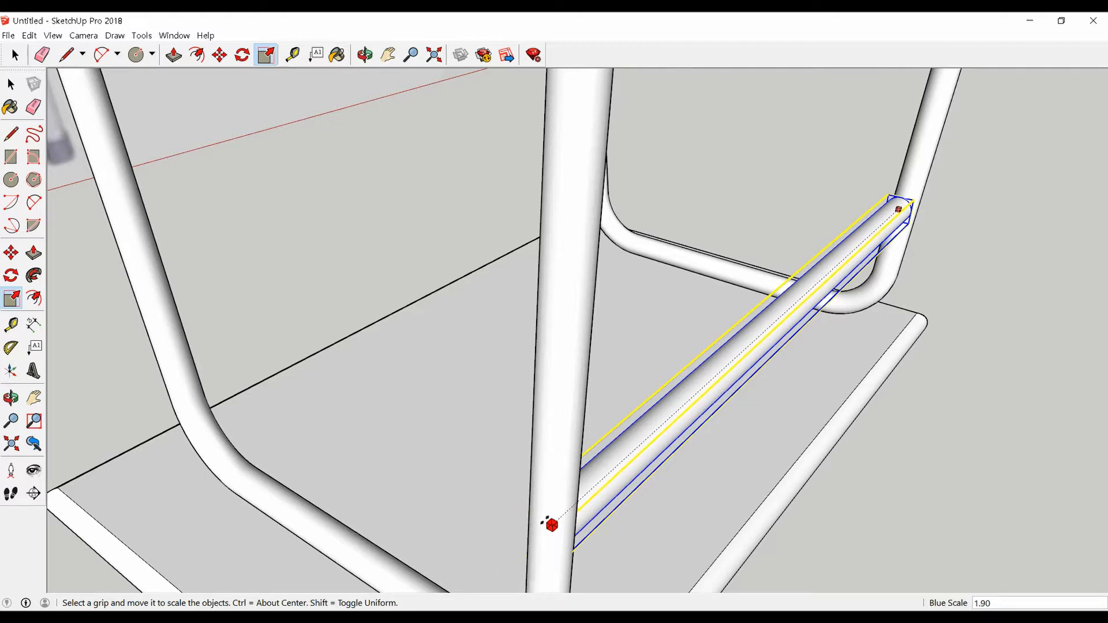
scroll(544, 521, up, 1)
click(544, 520)
scroll(547, 514, down, 3)
scroll(550, 488, down, 5)
middle_drag(550, 488, 456, 518)
- Nudge the crossbar between the front uprights with two 2 mm moves and deselect it
key(m)
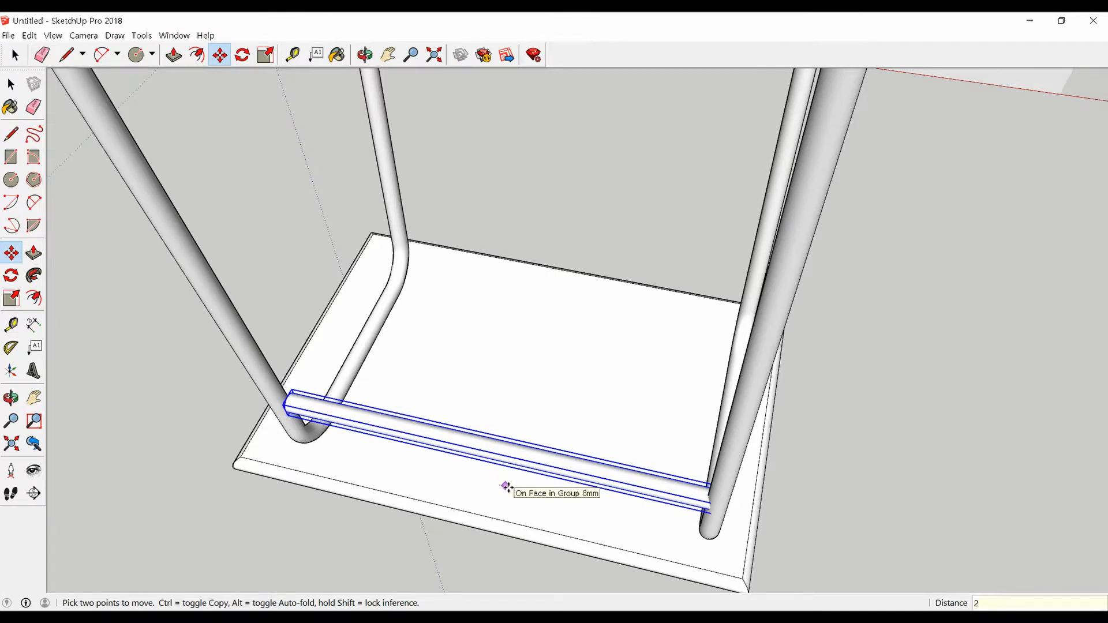
key(Return)
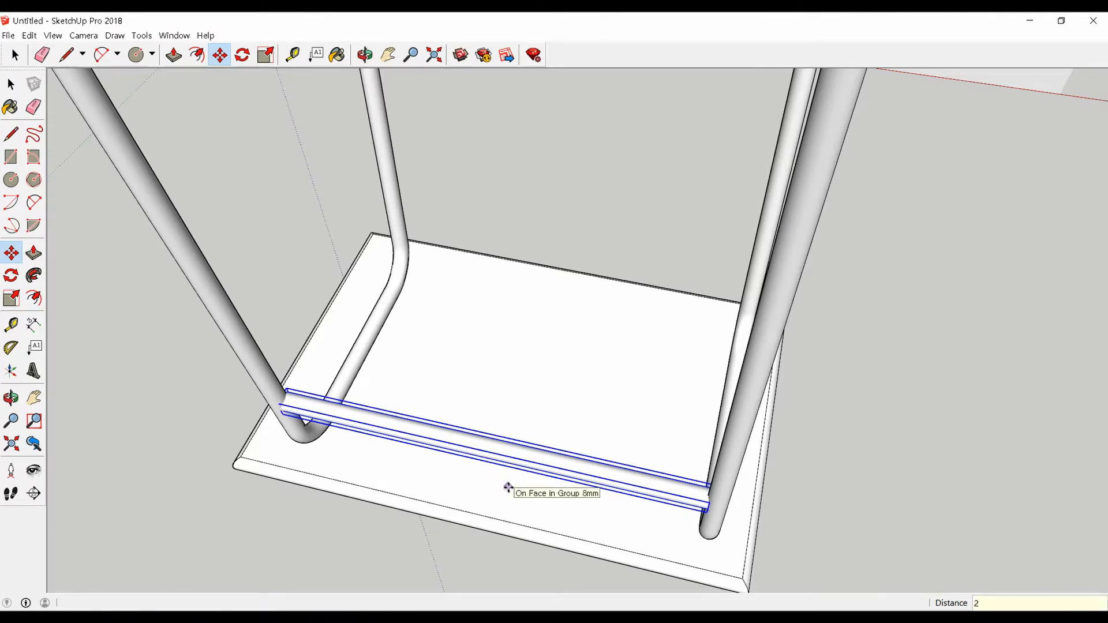
key(Return)
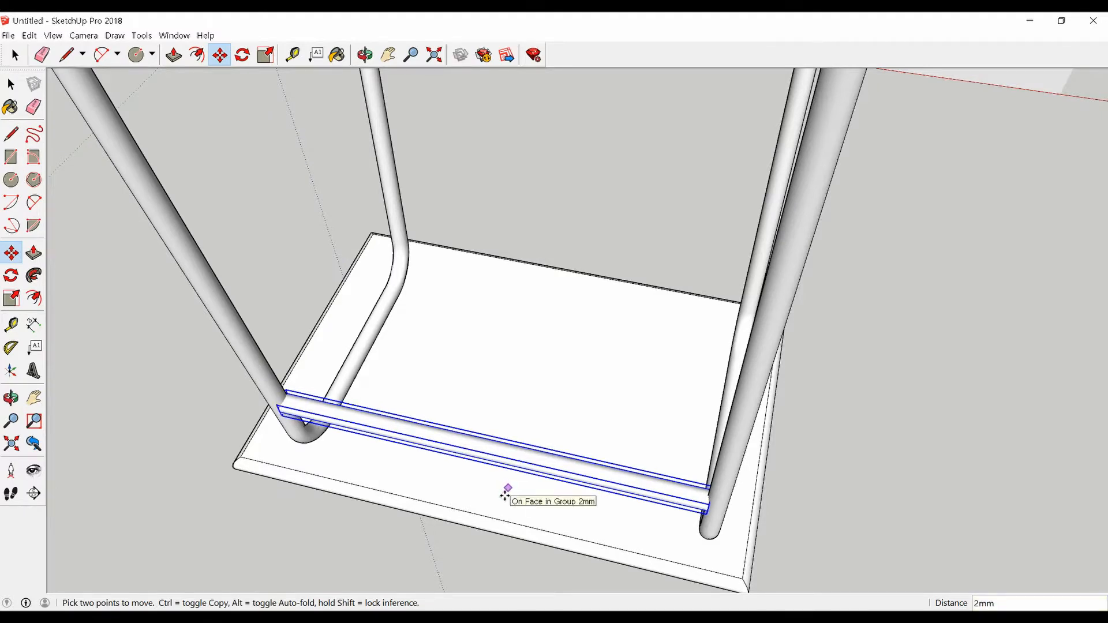
key(space)
scroll(504, 494, down, 6)
key(o)
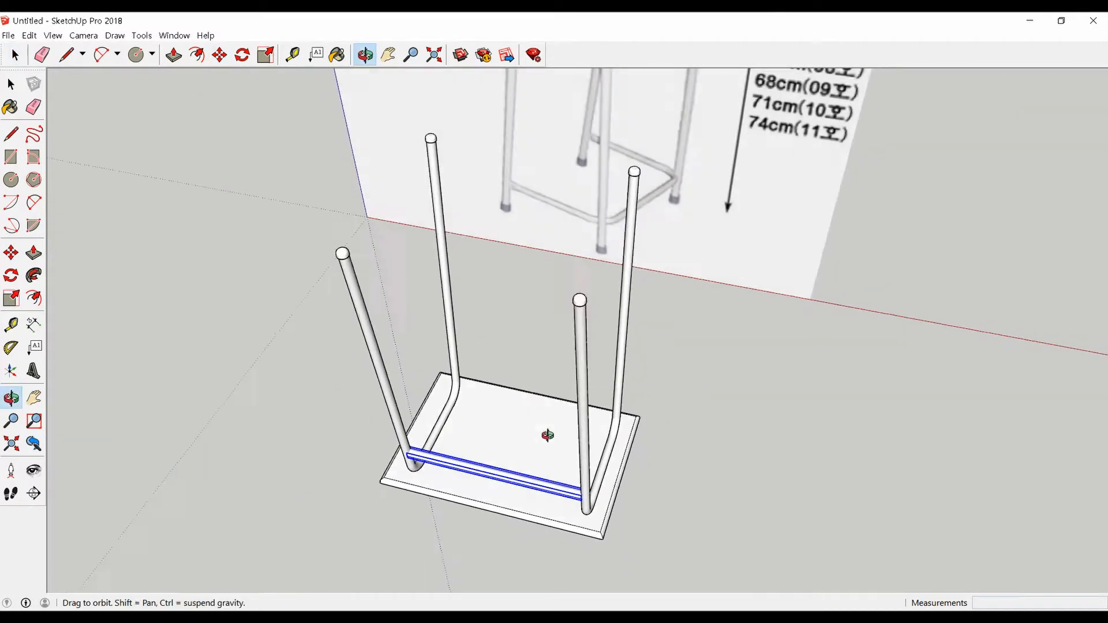
drag(547, 436, 572, 336)
key(space)
click(734, 514)
middle_drag(734, 514, 640, 471)
scroll(578, 448, up, 3)
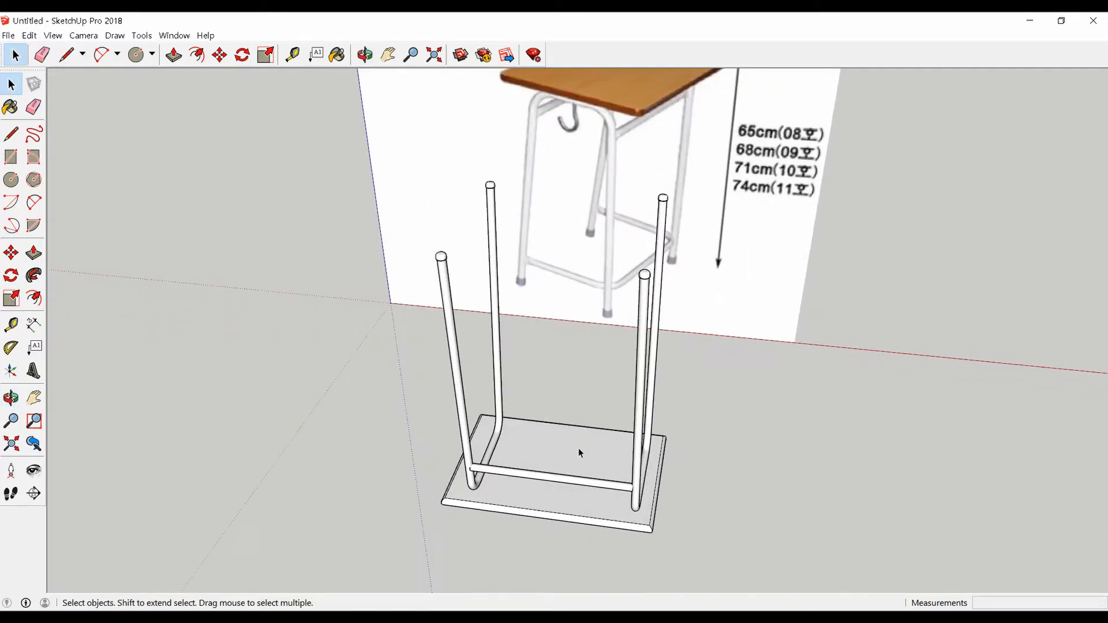
- Open the leg component for editing and hide the foot caps on both of its uprights
click(644, 279)
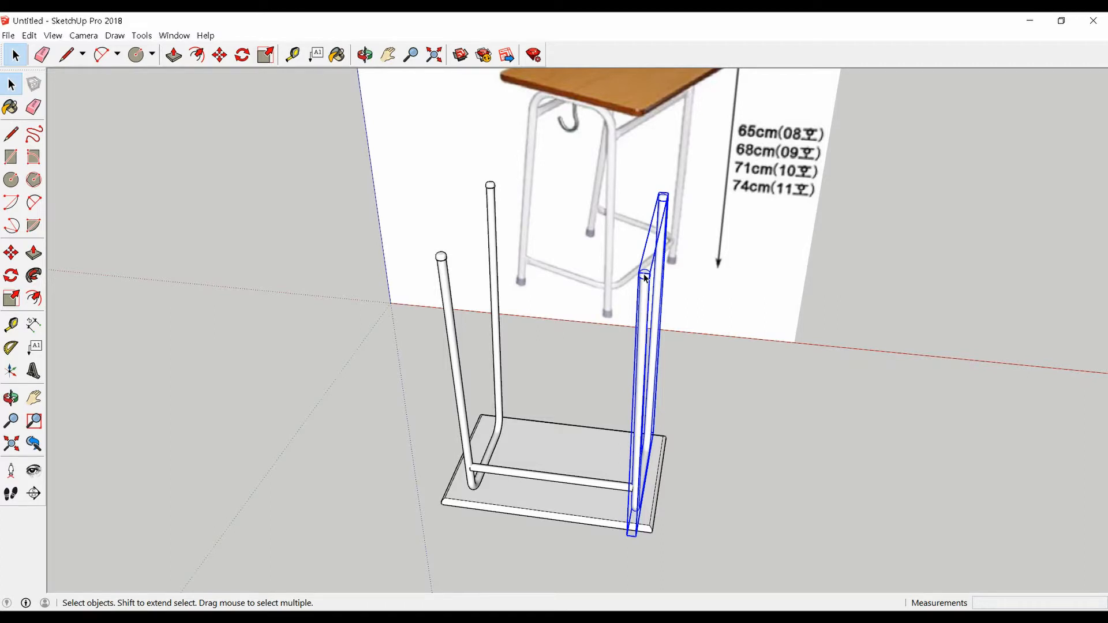
scroll(645, 278, up, 1)
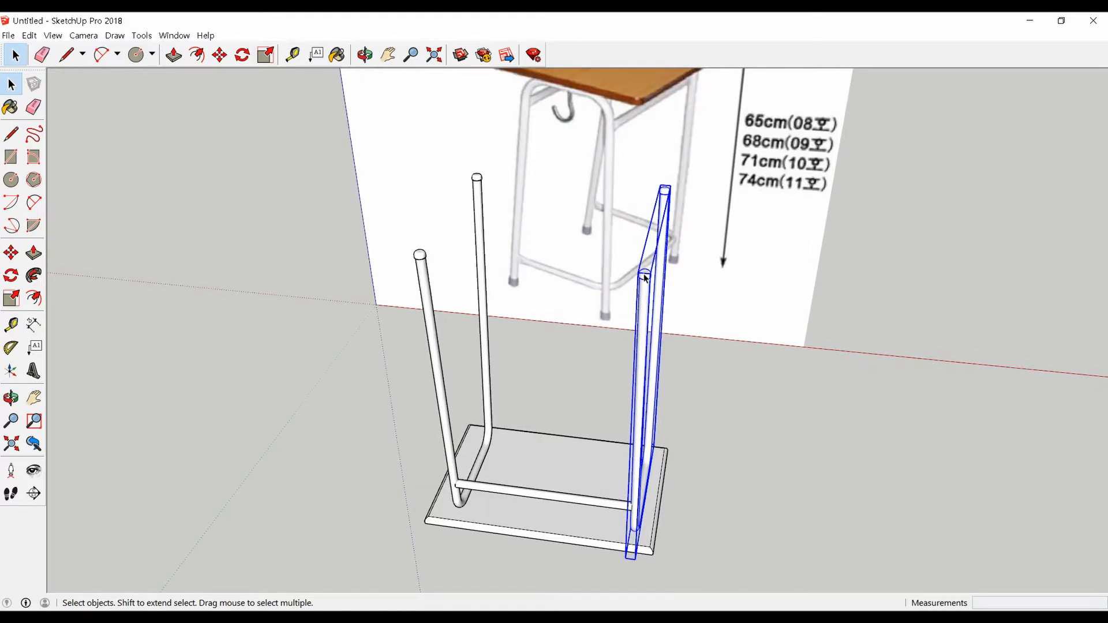
double_click(645, 278)
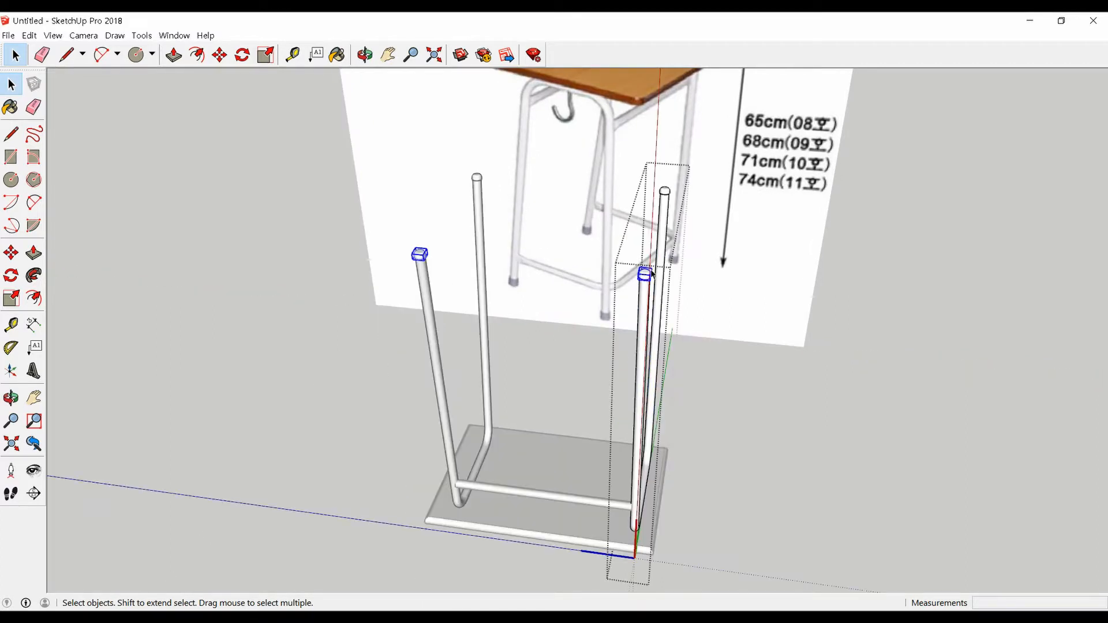
triple_click(665, 196)
right_click(665, 195)
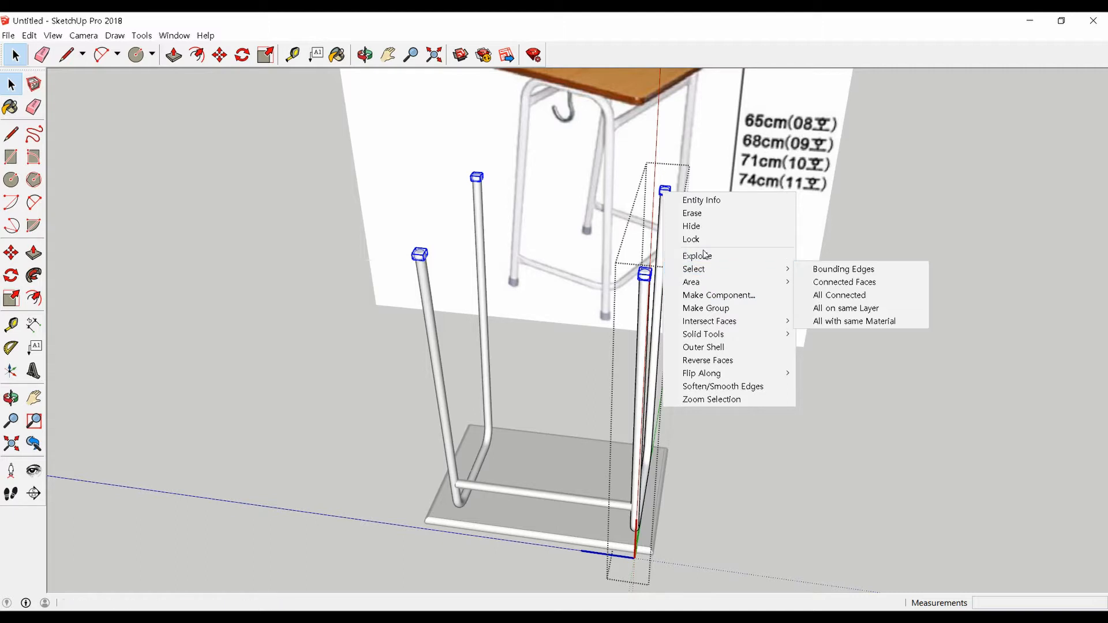
click(702, 227)
- Draw a line about 442 mm long between the open ends of the two front uprights
middle_drag(640, 318, 638, 376)
scroll(650, 361, up, 3)
scroll(650, 362, up, 2)
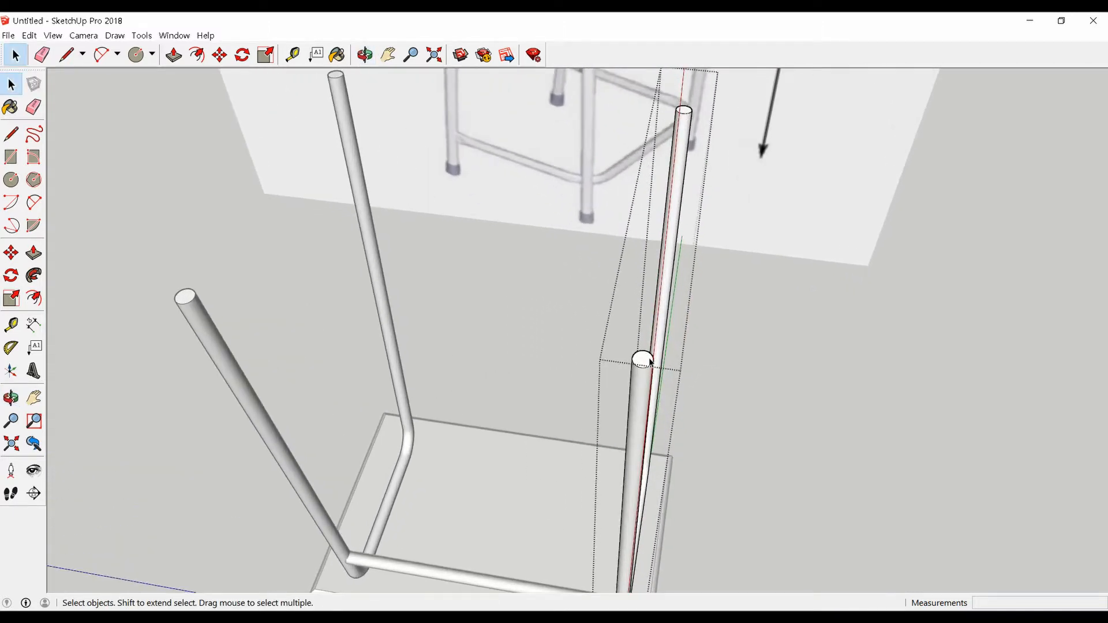
scroll(651, 362, up, 2)
scroll(649, 360, down, 4)
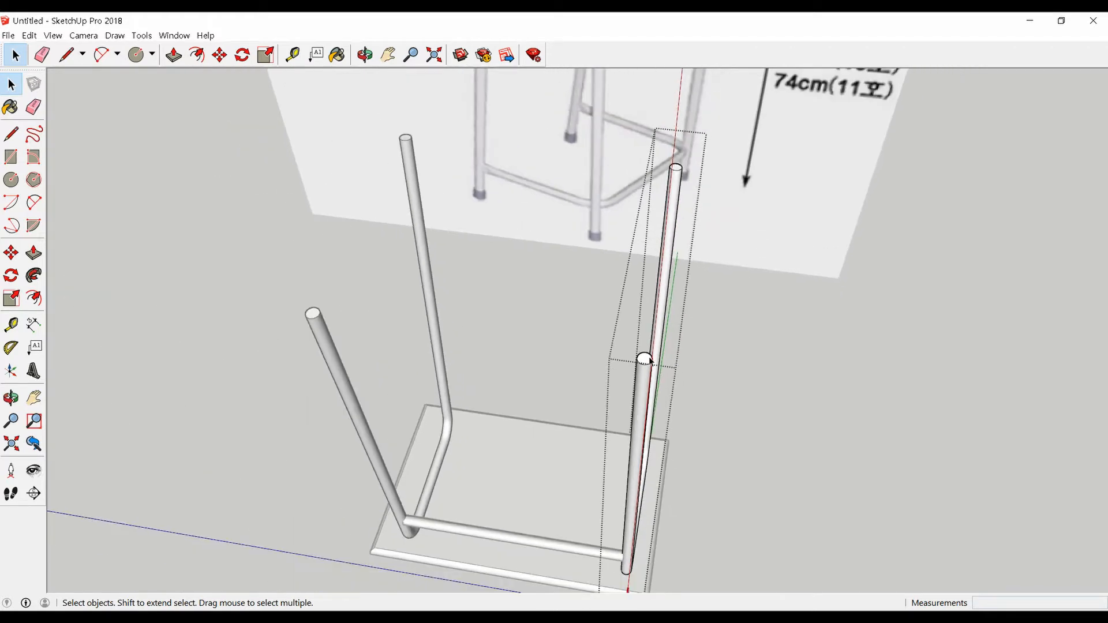
scroll(649, 358, down, 4)
scroll(647, 360, up, 6)
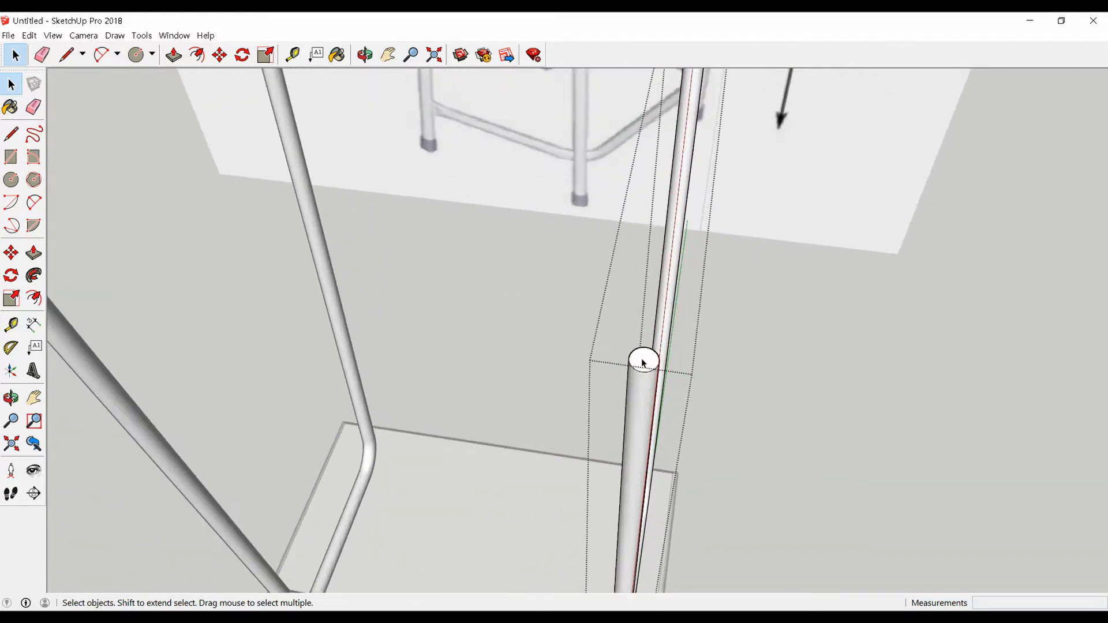
scroll(643, 363, up, 1)
key(l)
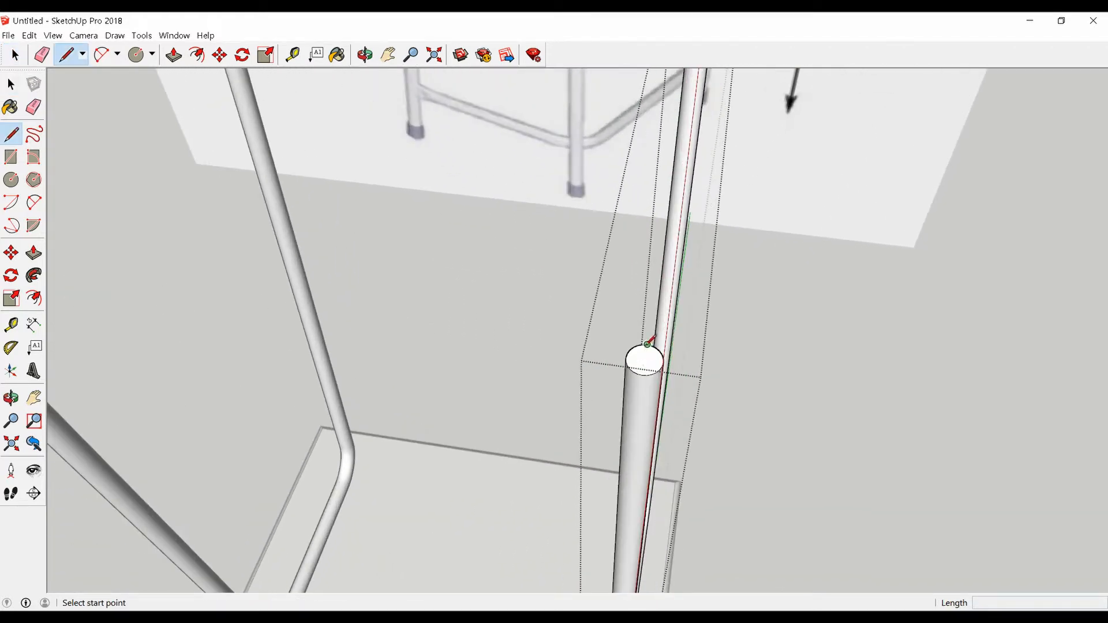
scroll(647, 345, down, 5)
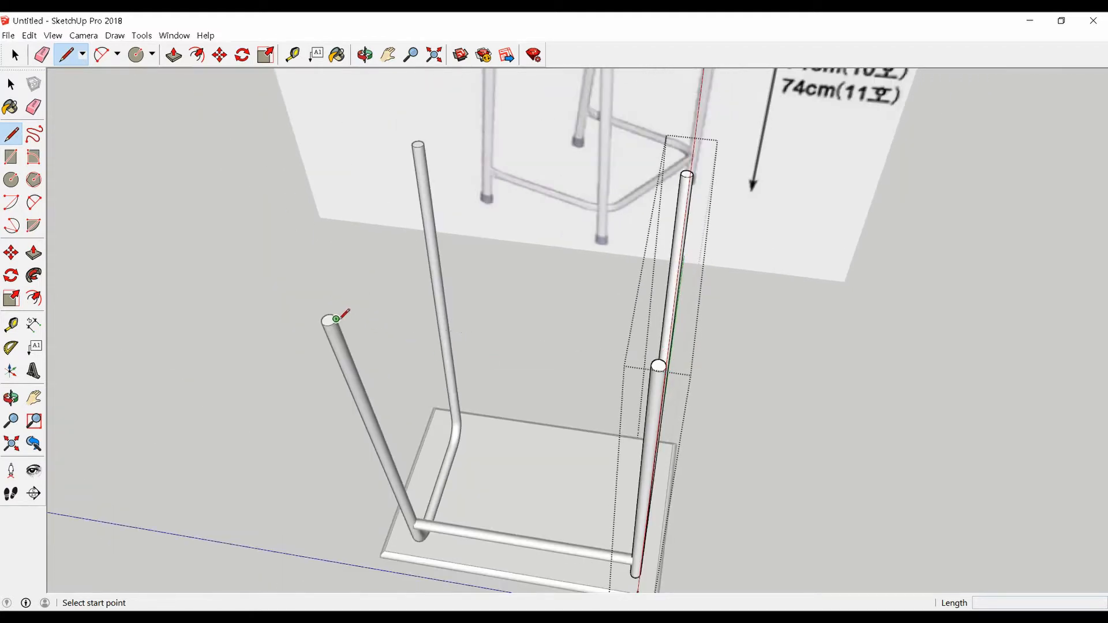
click(336, 319)
scroll(668, 366, up, 4)
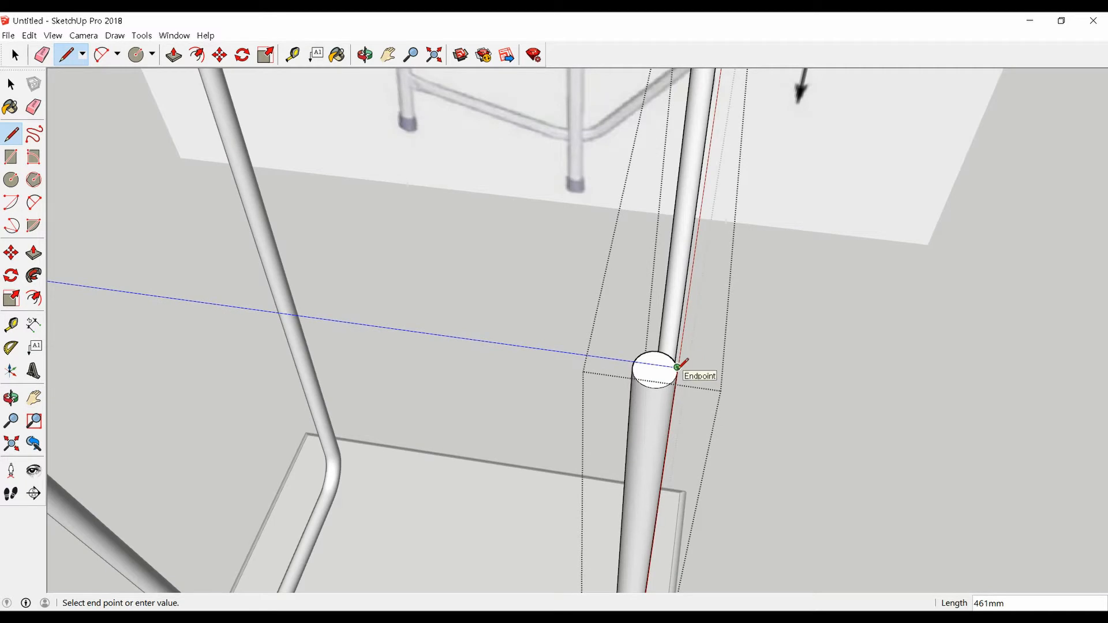
scroll(683, 363, down, 4)
scroll(677, 367, up, 3)
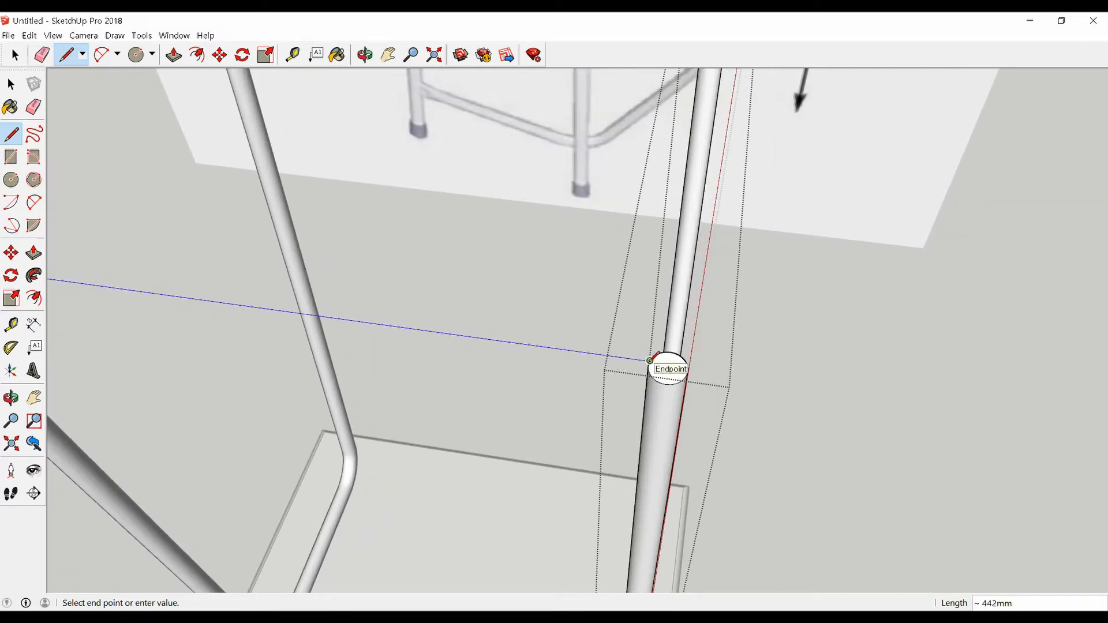
- Draw a line about 409 mm long between the two upright ends of the leg frame inside the component
scroll(654, 358, down, 6)
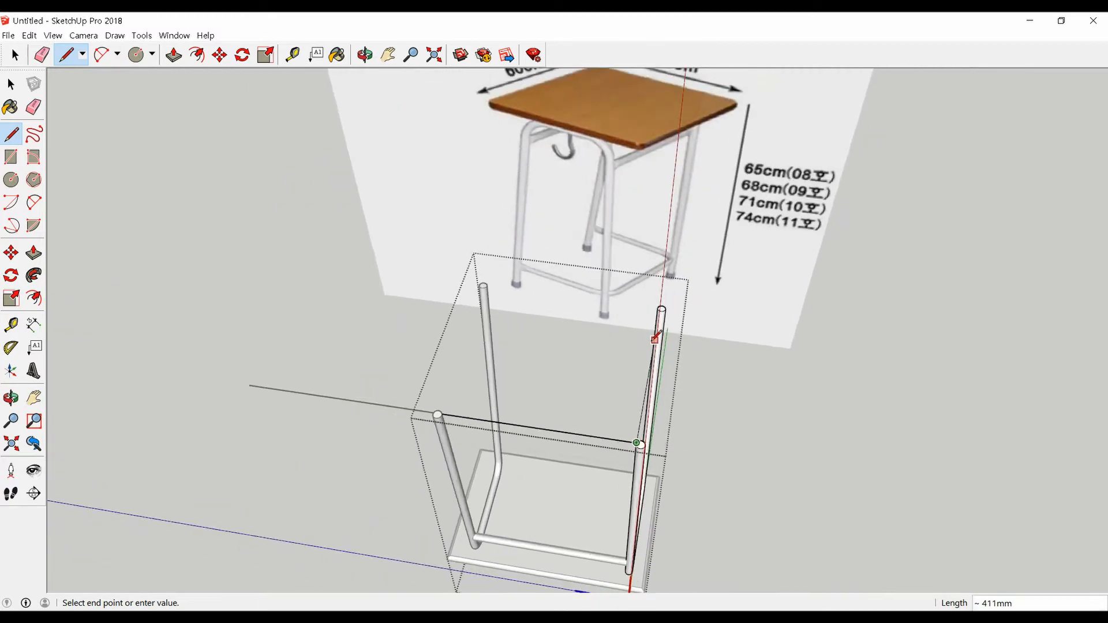
scroll(655, 337, down, 2)
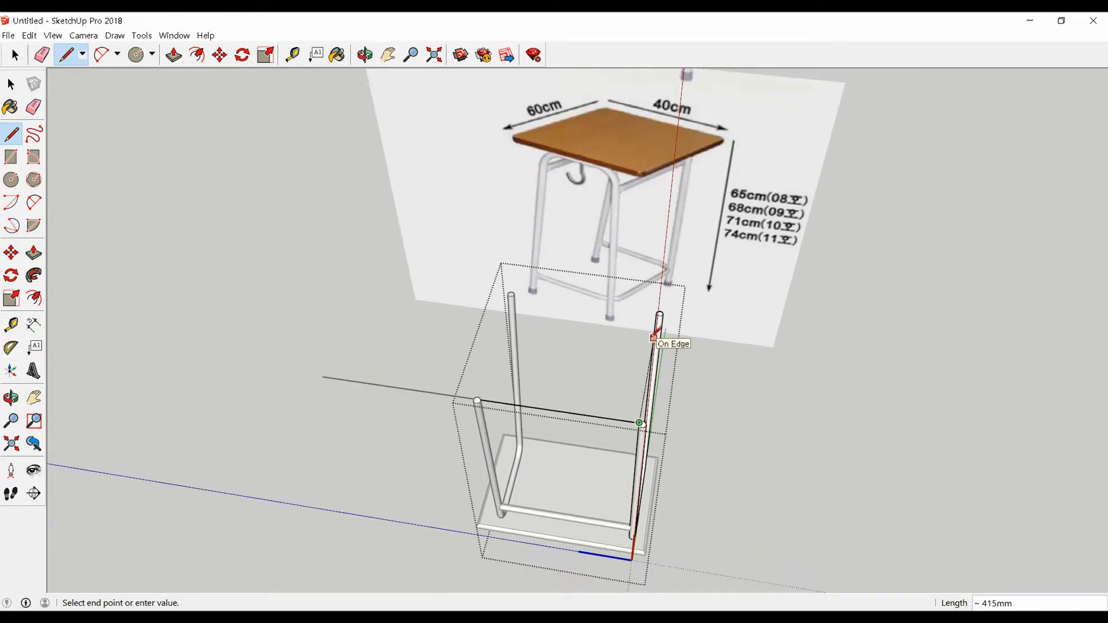
click(654, 338)
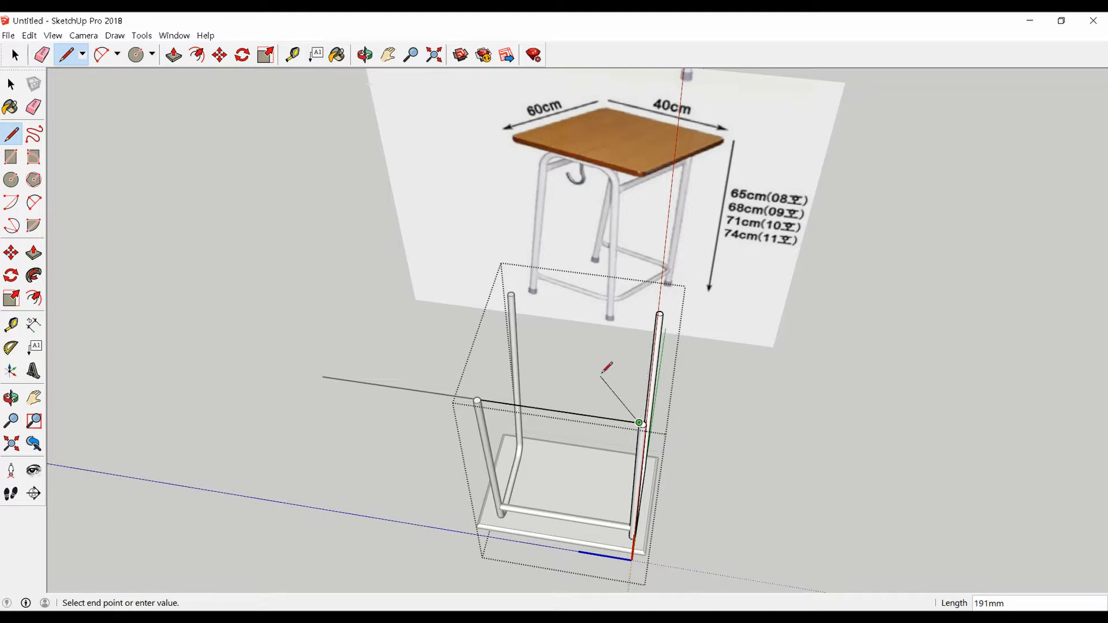
mouse_move(650, 384)
middle_down()
mouse_move(663, 270)
mouse_move(633, 404)
middle_up()
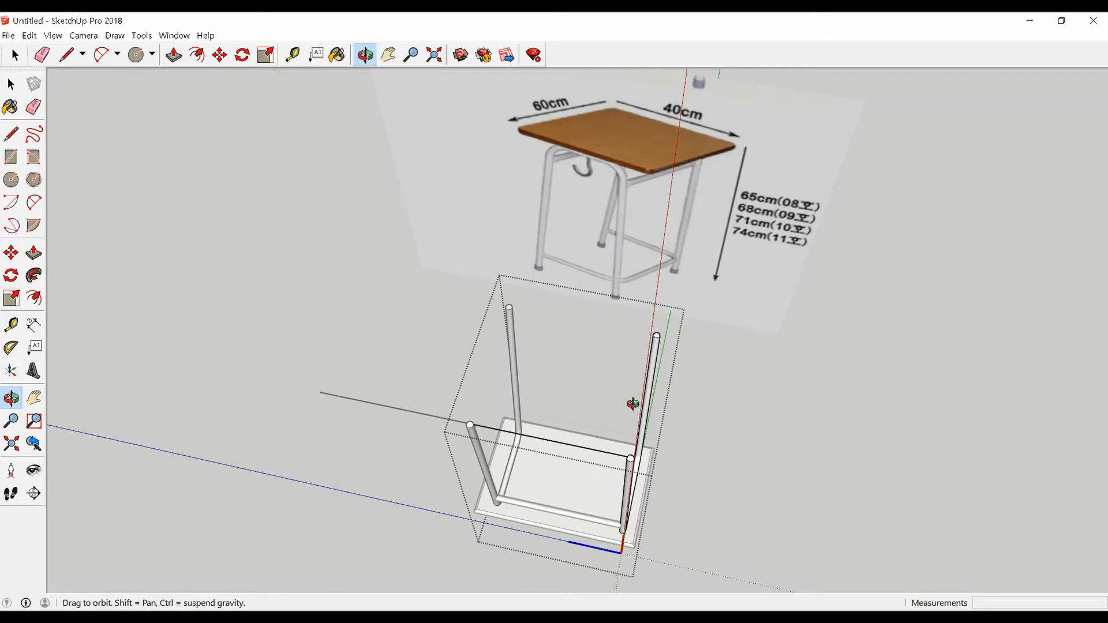
key(l)
click(631, 459)
scroll(656, 335, up, 3)
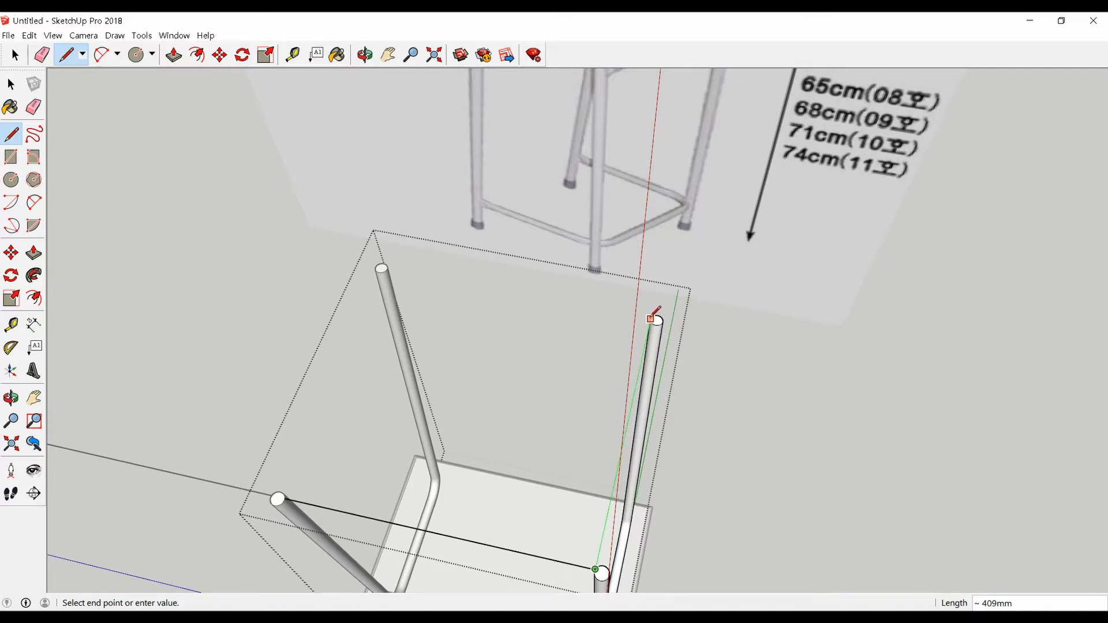
click(654, 314)
scroll(654, 315, down, 3)
middle_drag(654, 314, 392, 301)
key(space)
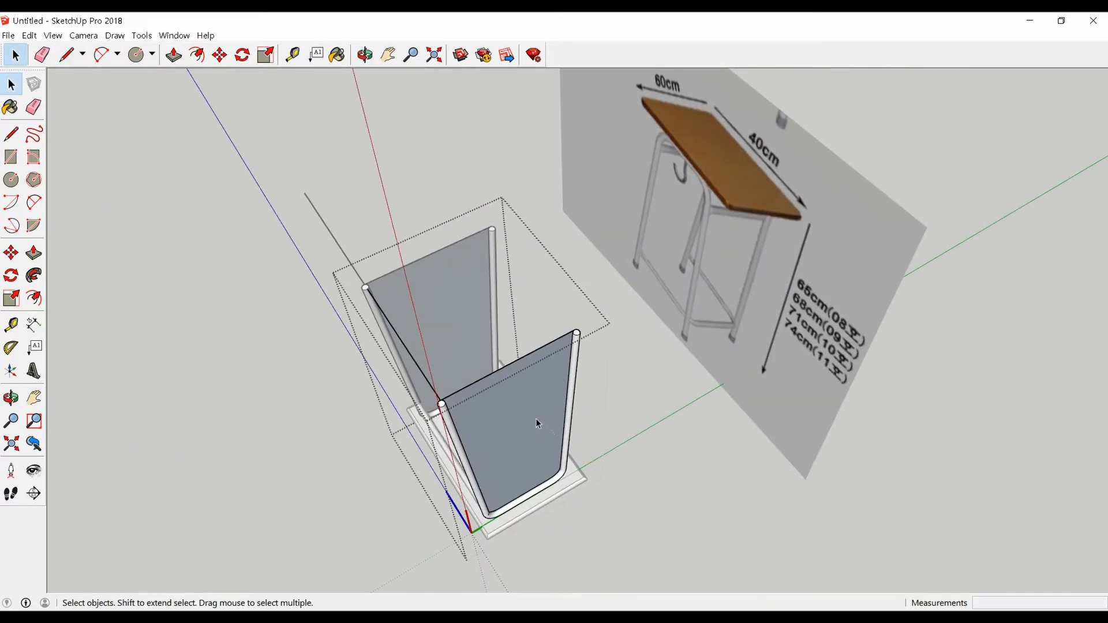
- Delete the filled face of the leg frame and the line joining the front uprights, and leave the leg component
click(542, 427)
middle_drag(549, 426, 611, 364)
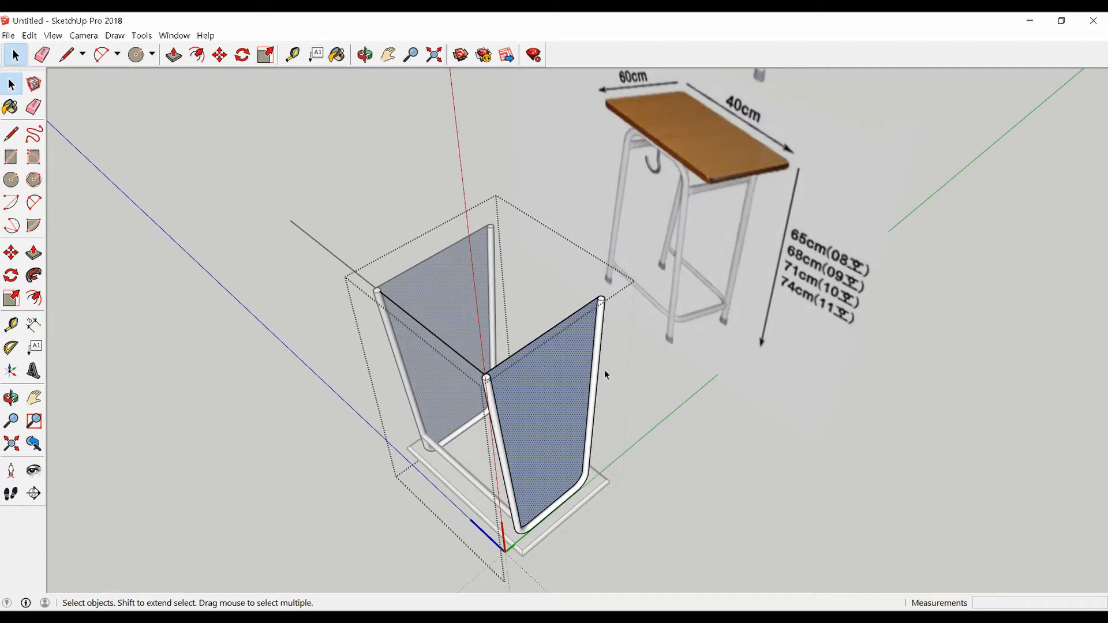
scroll(562, 396, up, 4)
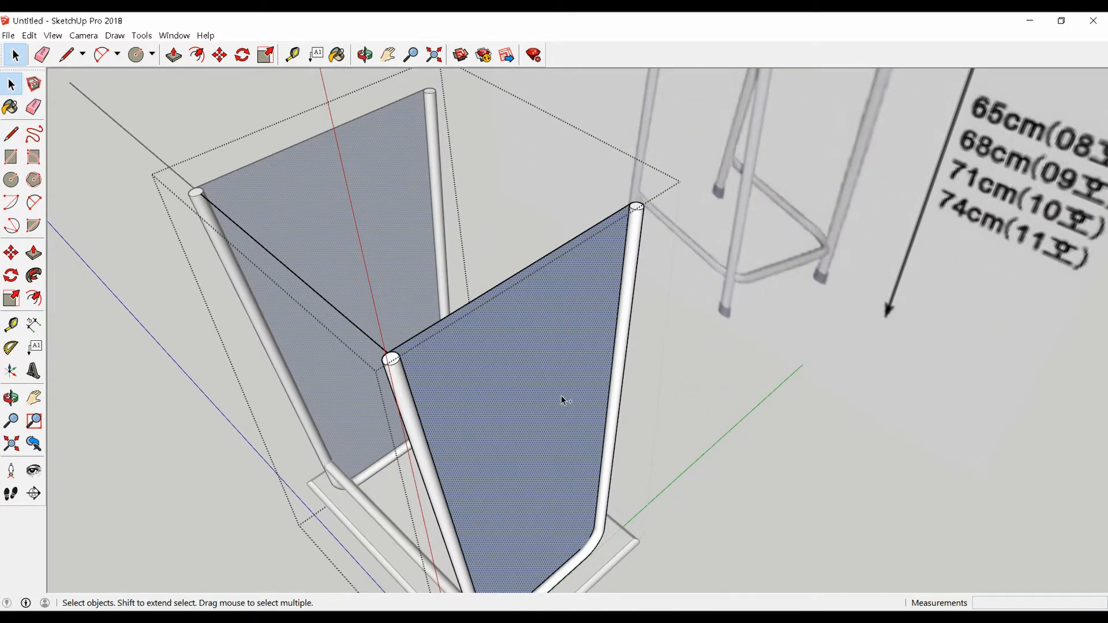
key(Delete)
click(376, 343)
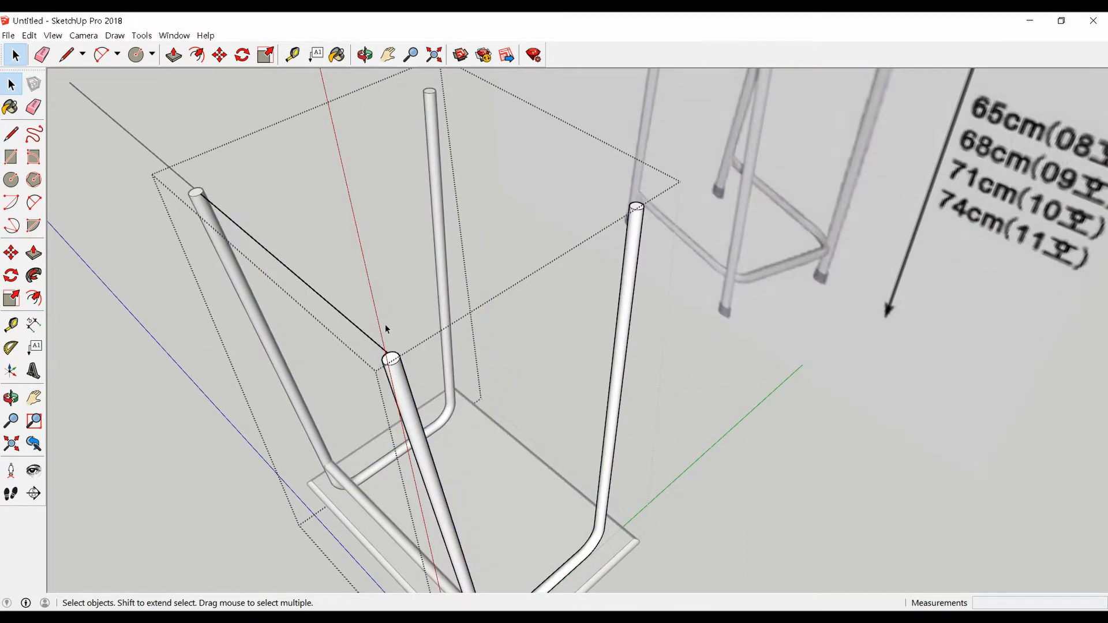
key(Delete)
scroll(666, 381, down, 4)
click(652, 391)
- Draw a line between the open ends of the two uprights of the far leg frame, outside the component
scroll(543, 379, up, 3)
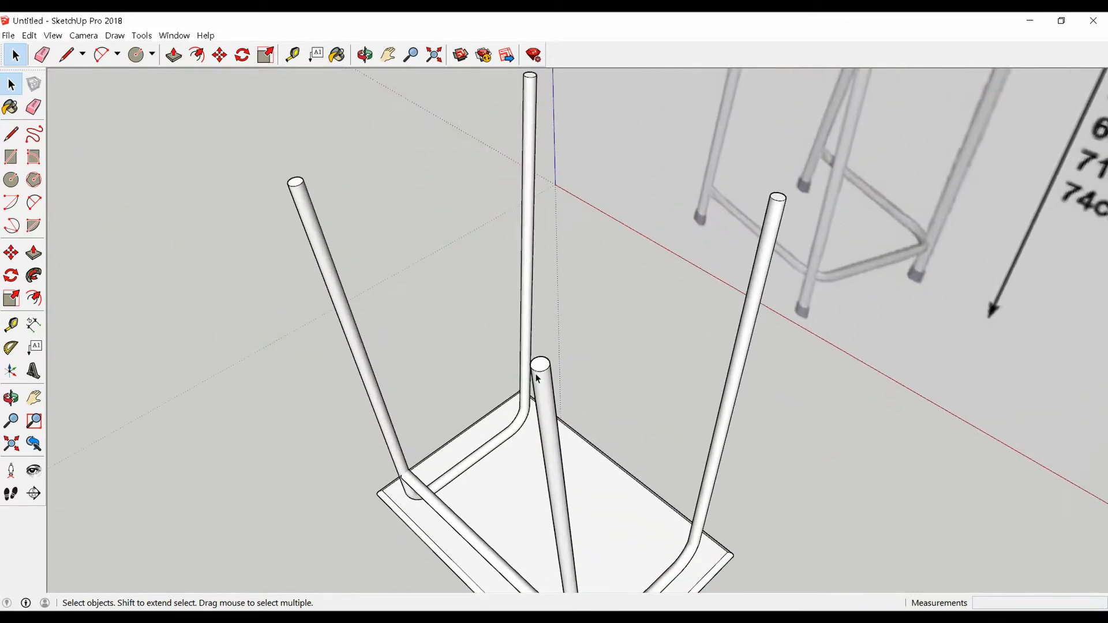
middle_drag(542, 380, 447, 400)
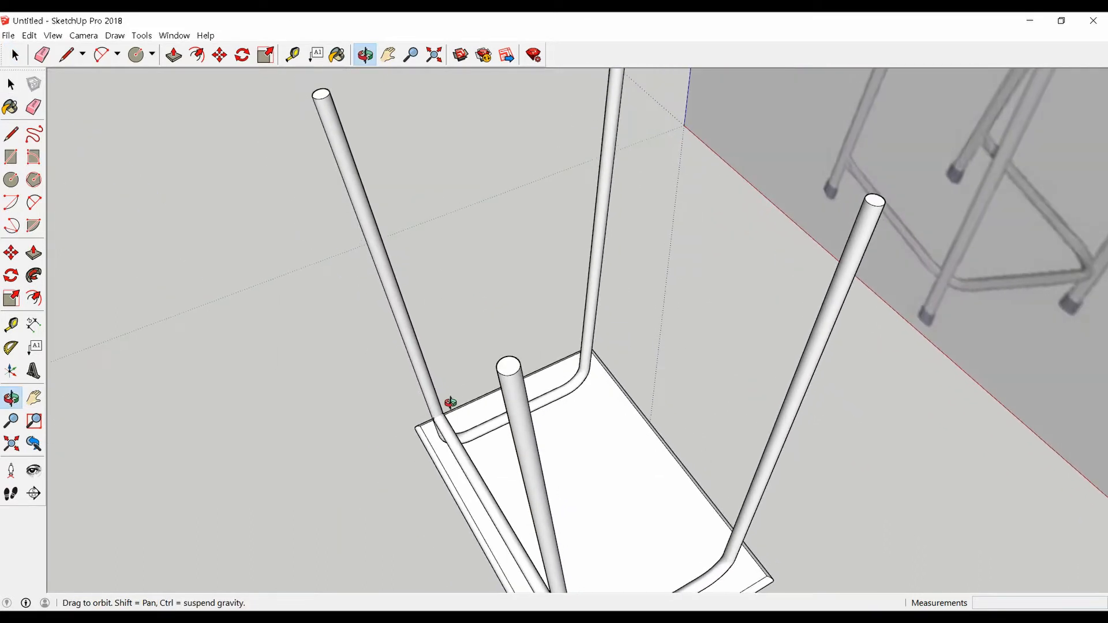
scroll(586, 394, down, 5)
middle_drag(587, 395, 683, 377)
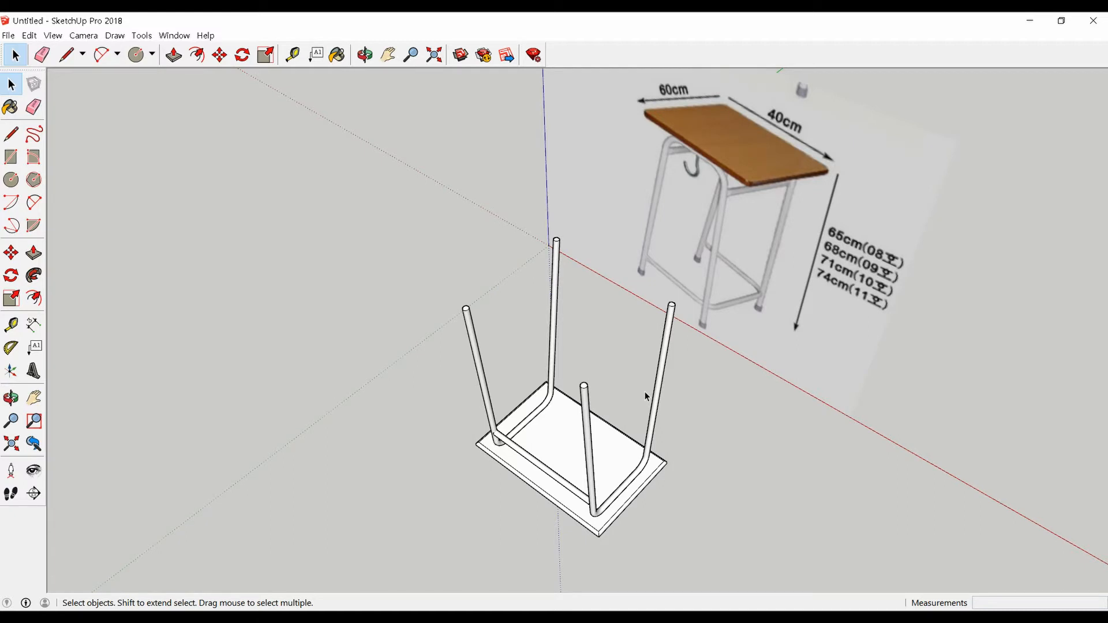
scroll(546, 243, up, 3)
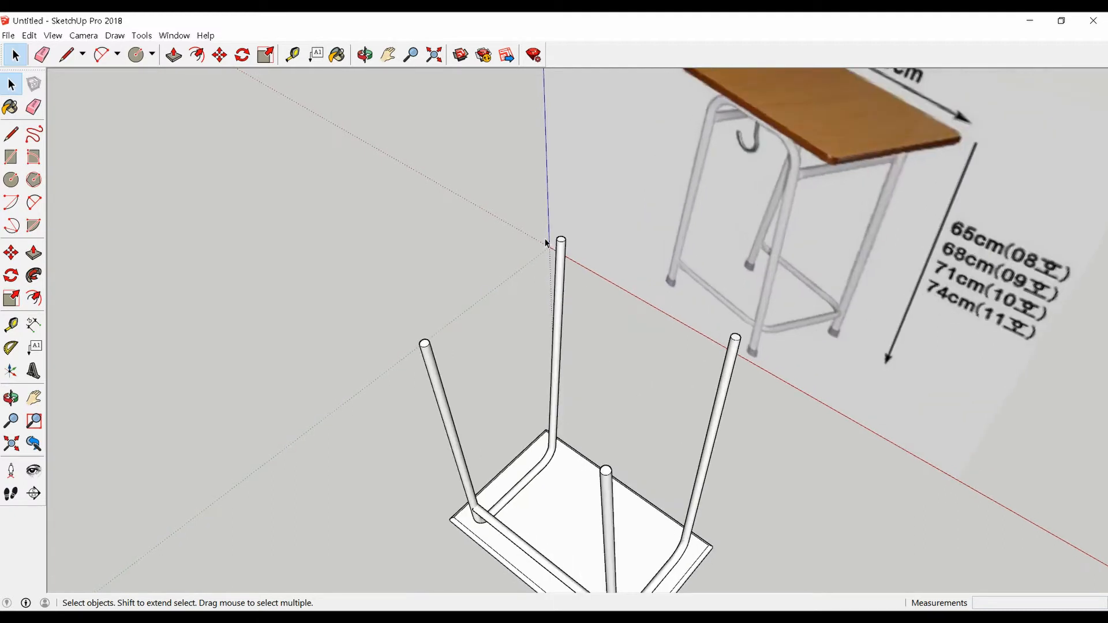
scroll(546, 248, down, 3)
scroll(545, 248, up, 3)
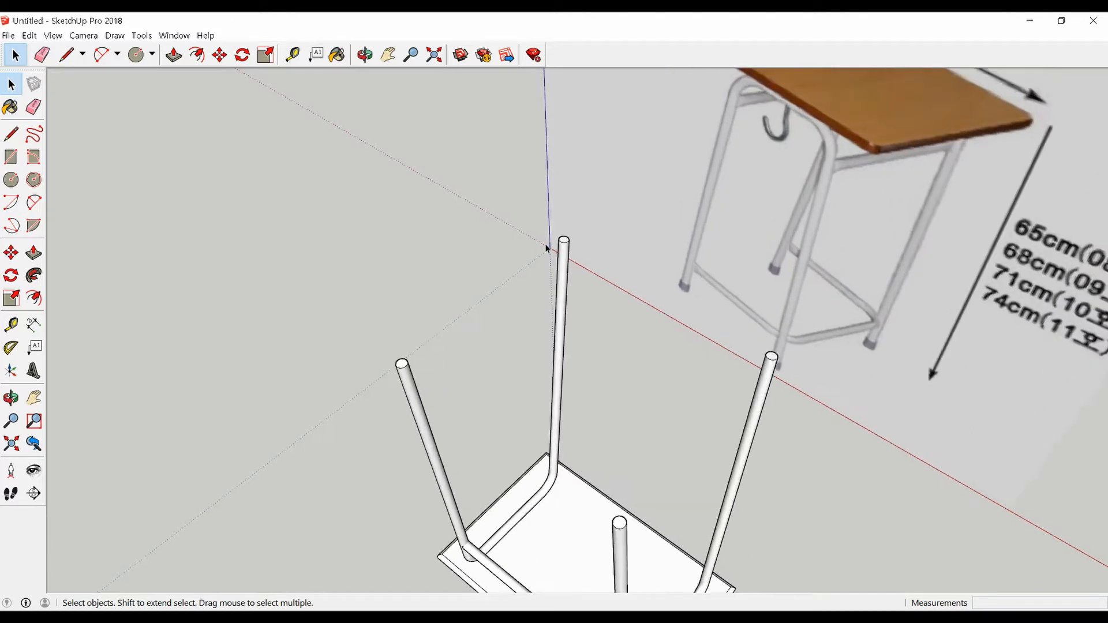
key(l)
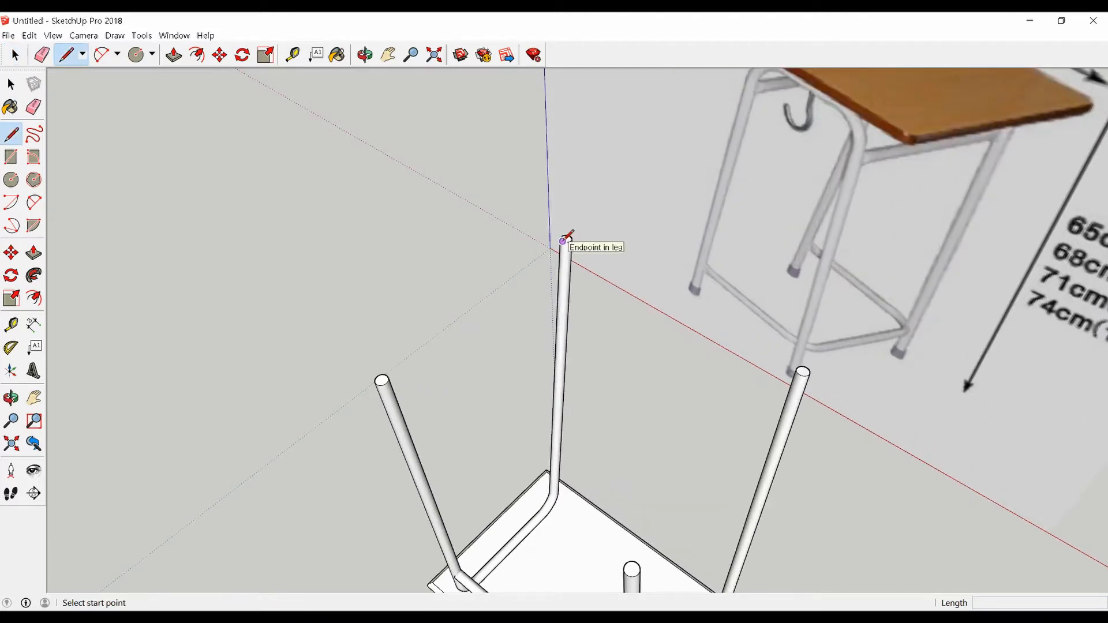
click(564, 239)
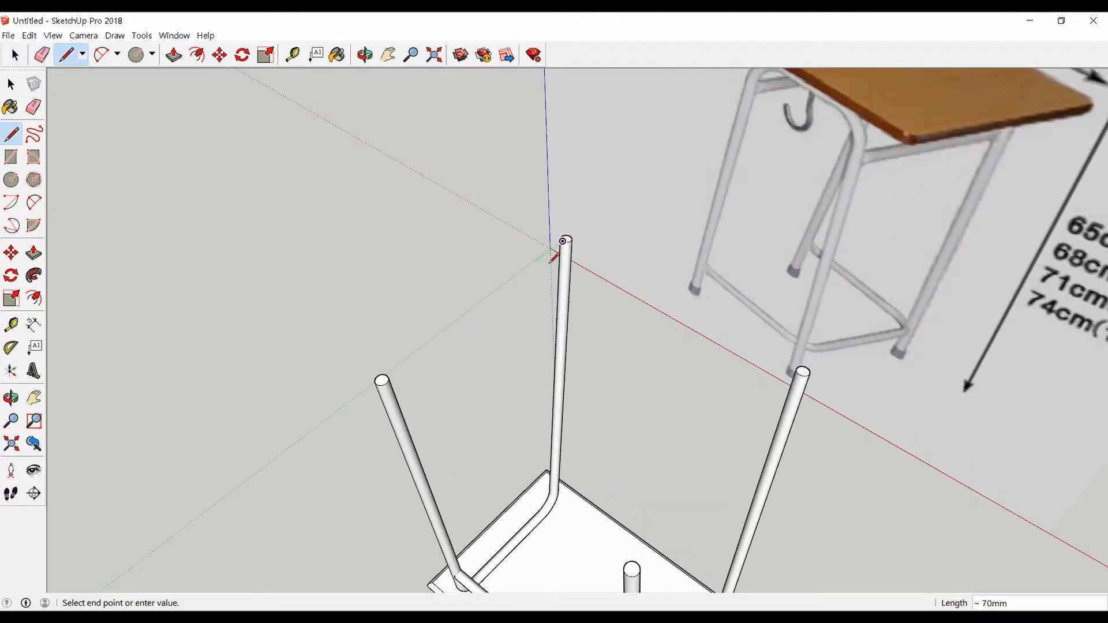
scroll(398, 375, up, 3)
click(355, 368)
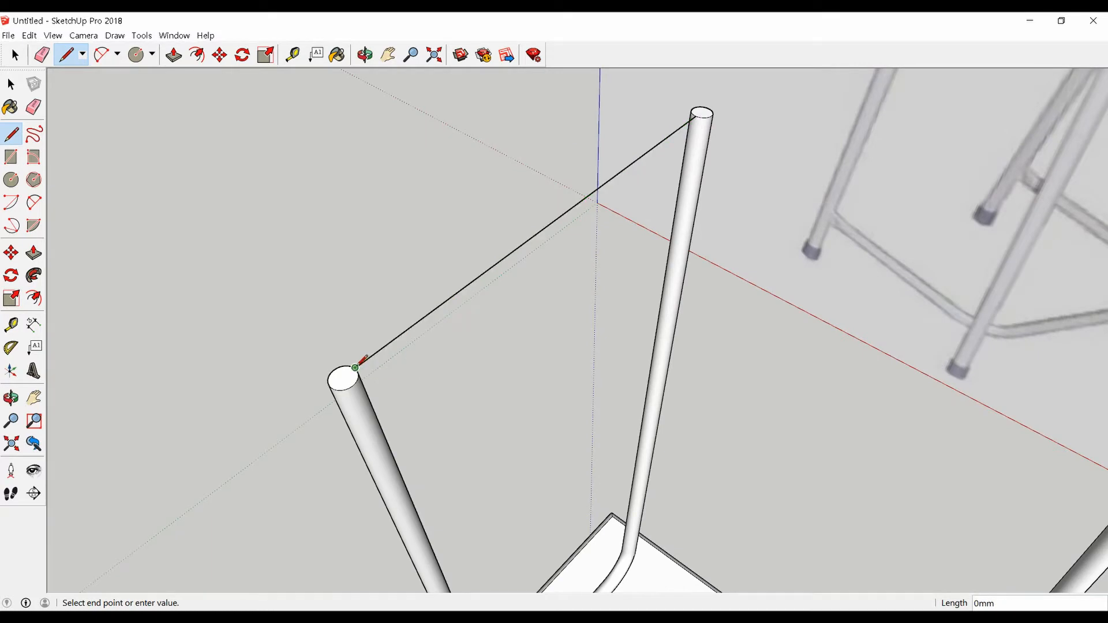
- Continue the line across to the near leg frame's front upright and on to its other upright, about 412 mm further
middle_drag(362, 364, 379, 292)
scroll(537, 459, up, 3)
scroll(537, 460, up, 2)
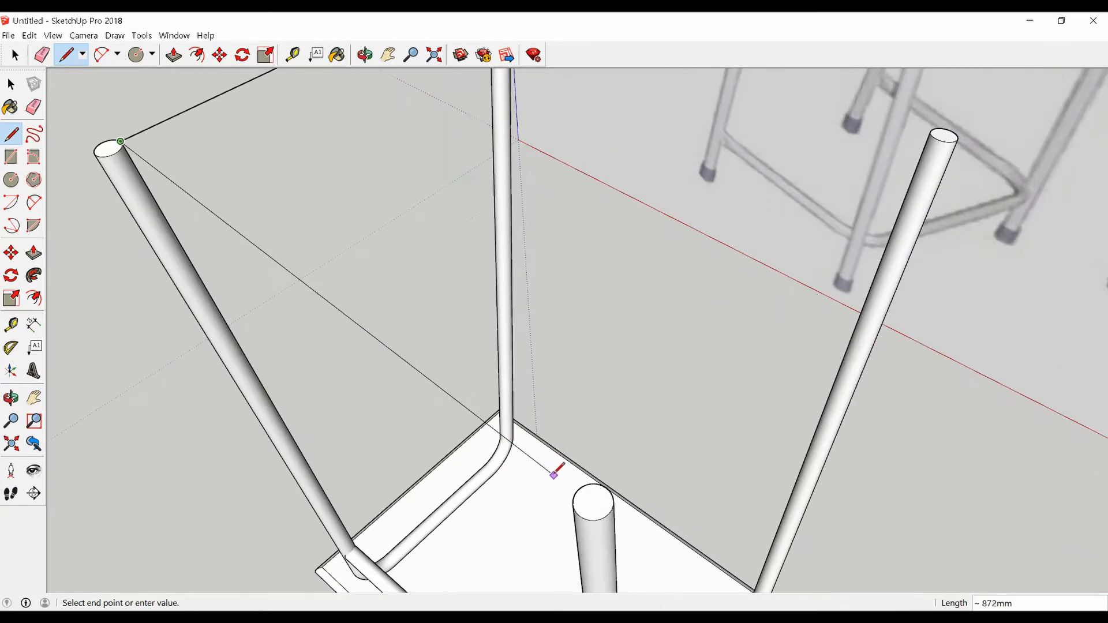
click(576, 490)
scroll(575, 490, down, 2)
scroll(577, 488, down, 2)
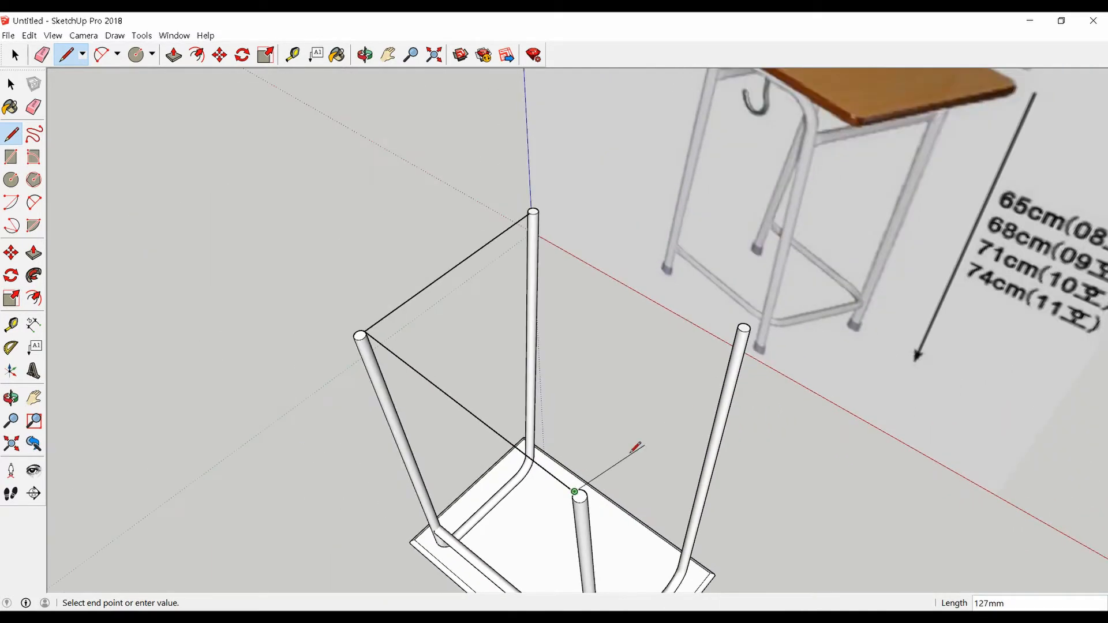
scroll(721, 347, up, 5)
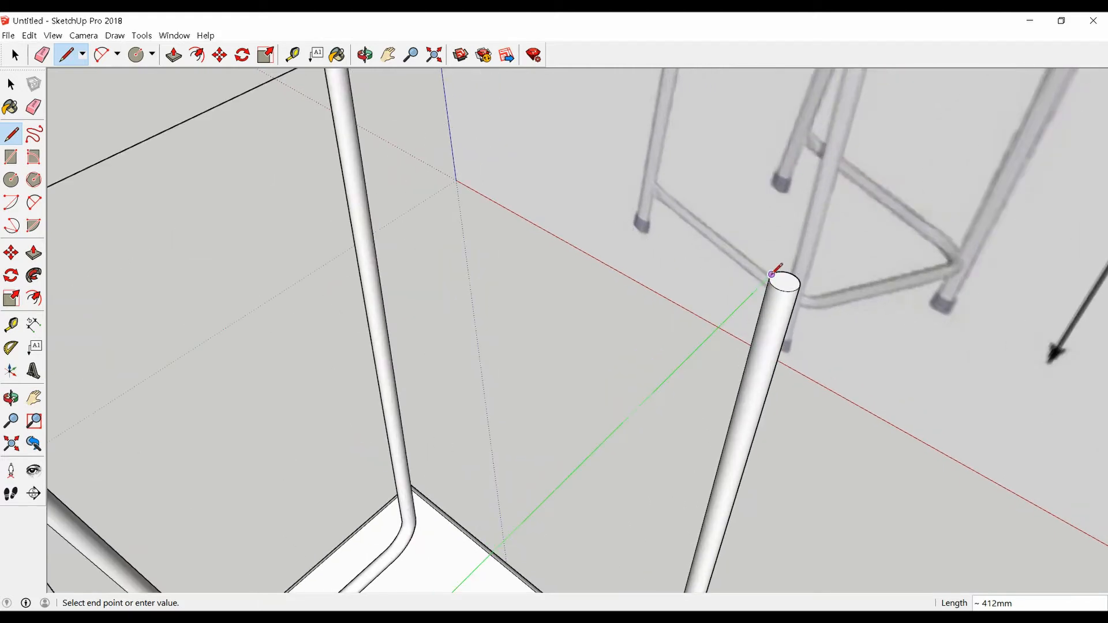
click(770, 278)
middle_drag(770, 278, 240, 368)
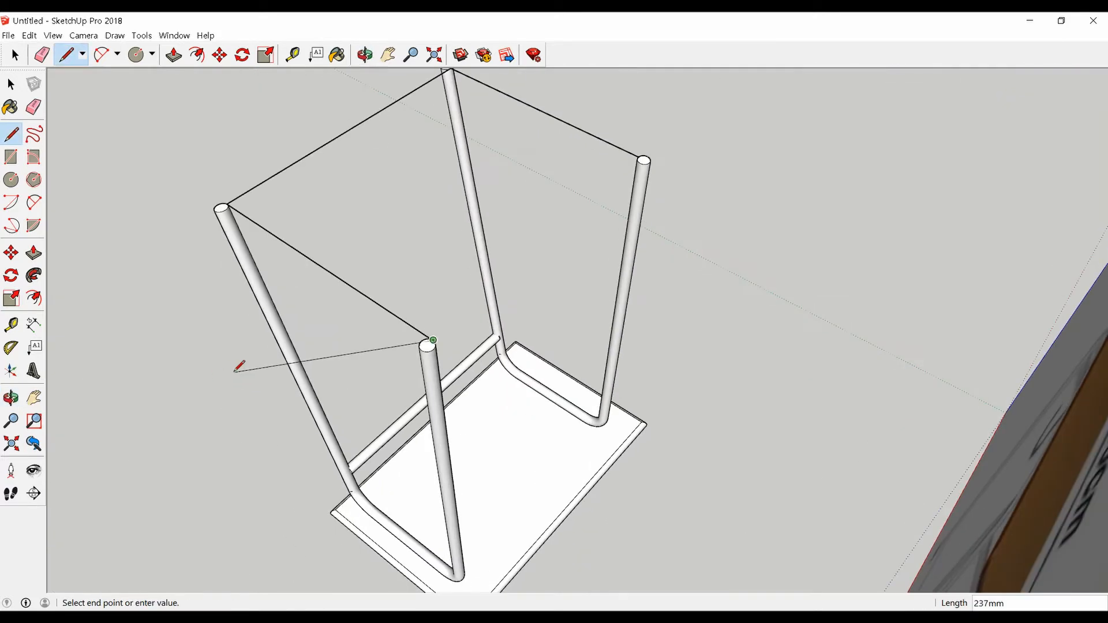
key(space)
- Close the outline into a face with a line about 451 mm long between the last two upright ends
scroll(664, 407, down, 5)
middle_drag(596, 430, 304, 302)
scroll(922, 356, up, 3)
scroll(579, 302, up, 2)
middle_drag(579, 300, 496, 324)
key(l)
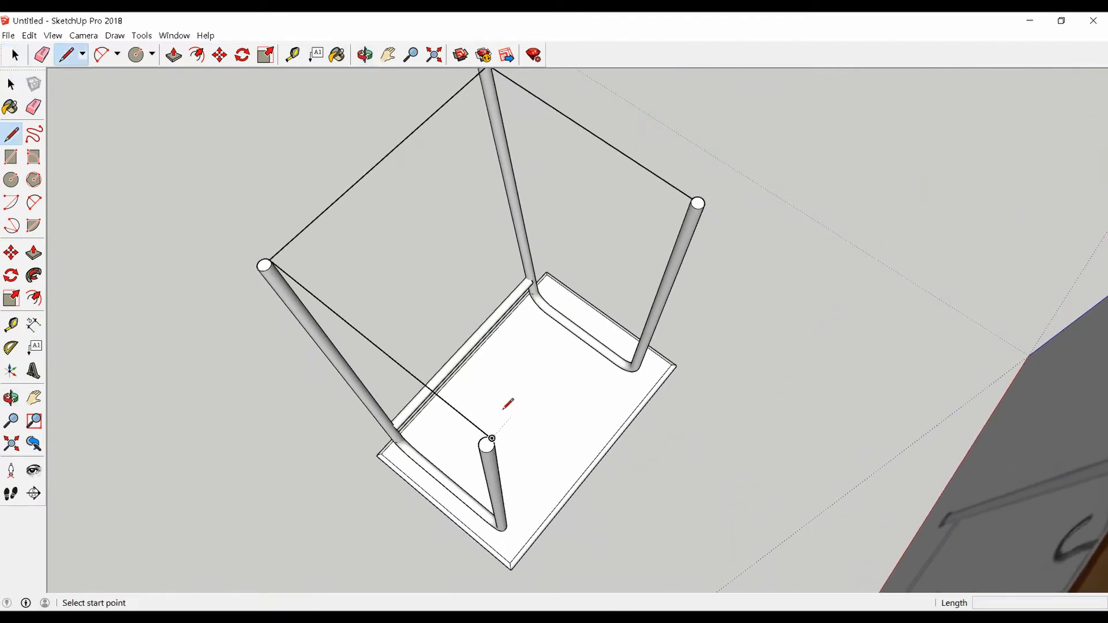
click(492, 439)
click(698, 199)
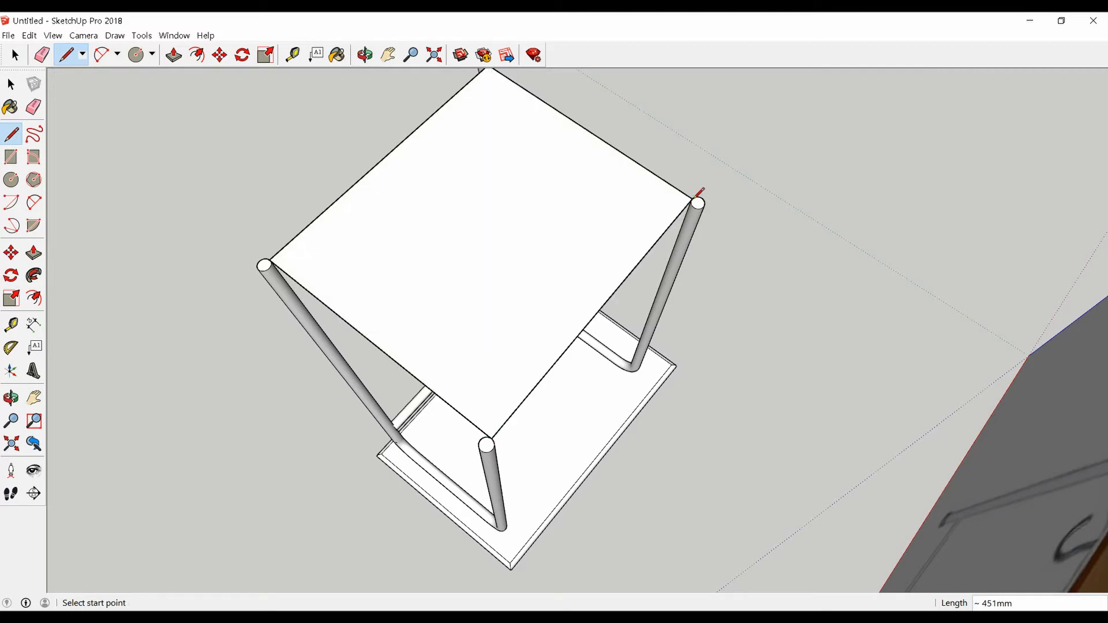
- Place a guide line about 51 mm inside and parallel to one edge of the face between the leg ends
middle_drag(696, 195, 482, 240)
scroll(479, 236, up, 2)
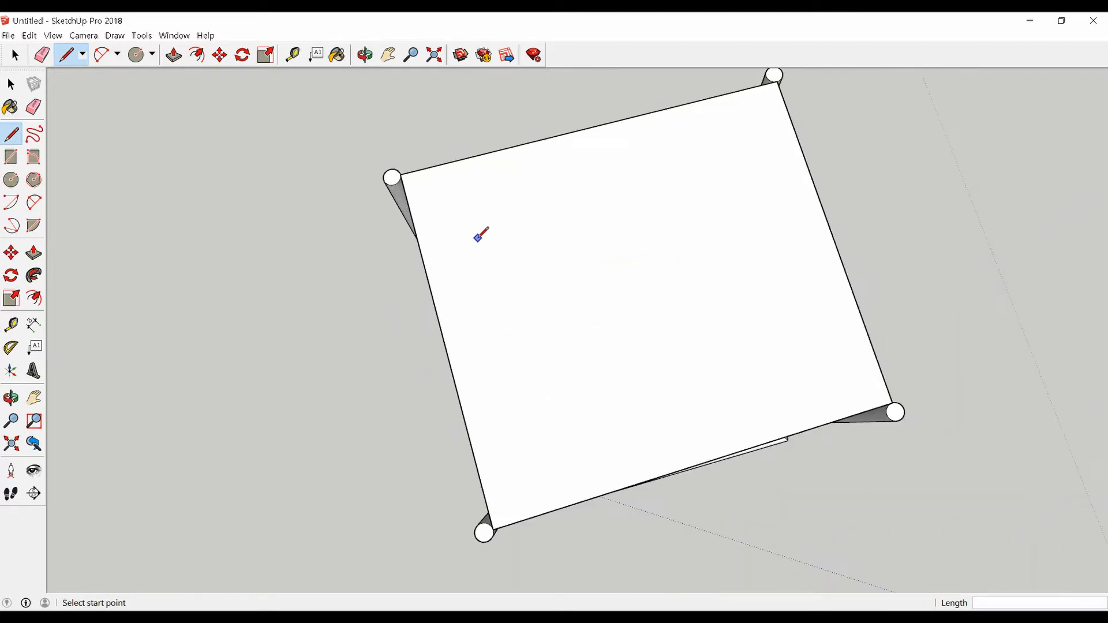
key(a)
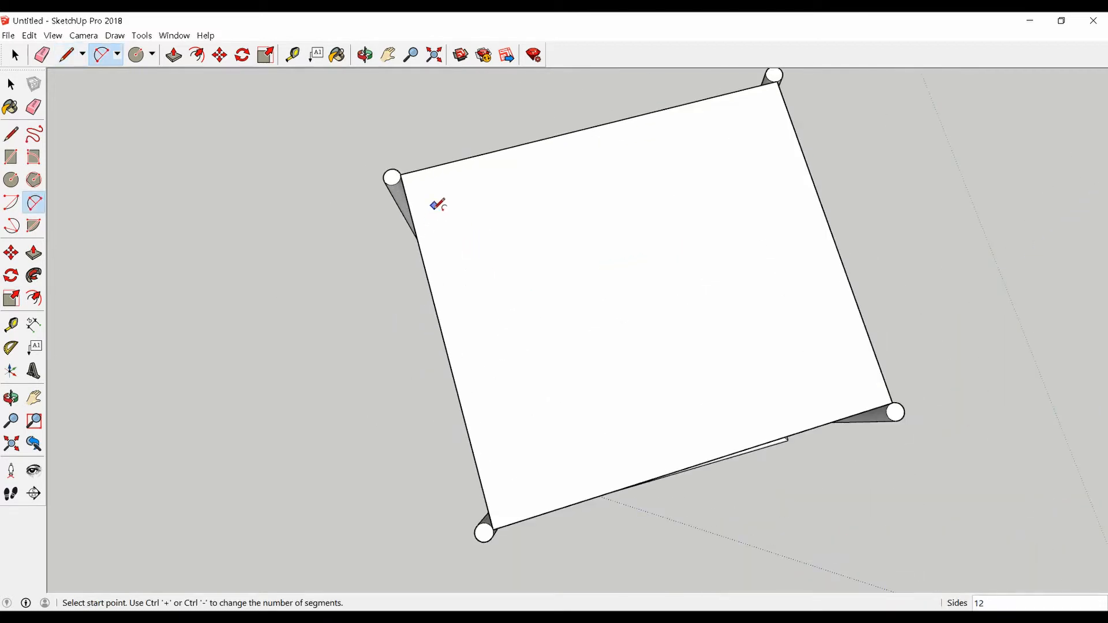
key(t)
click(445, 164)
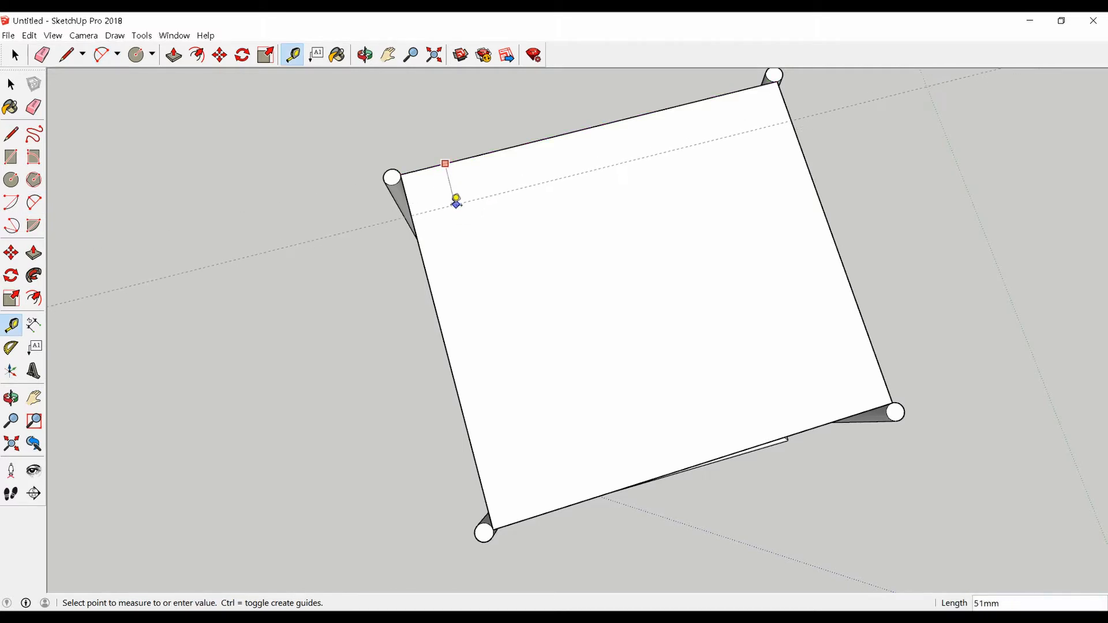
click(456, 199)
scroll(440, 204, up, 3)
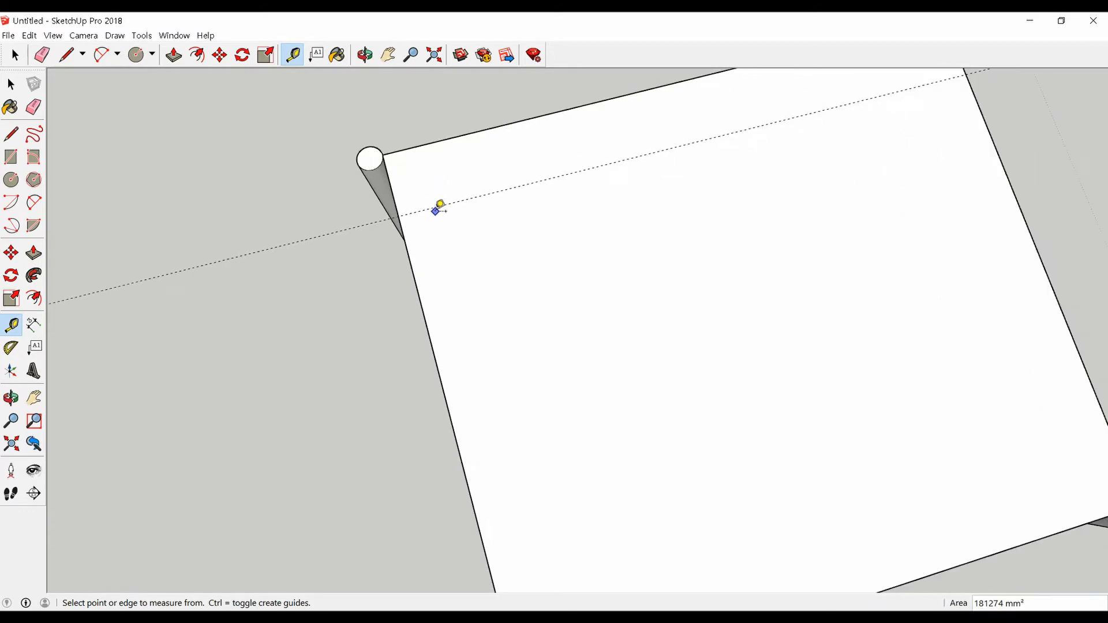
scroll(435, 211, down, 5)
middle_drag(434, 288, 916, 133)
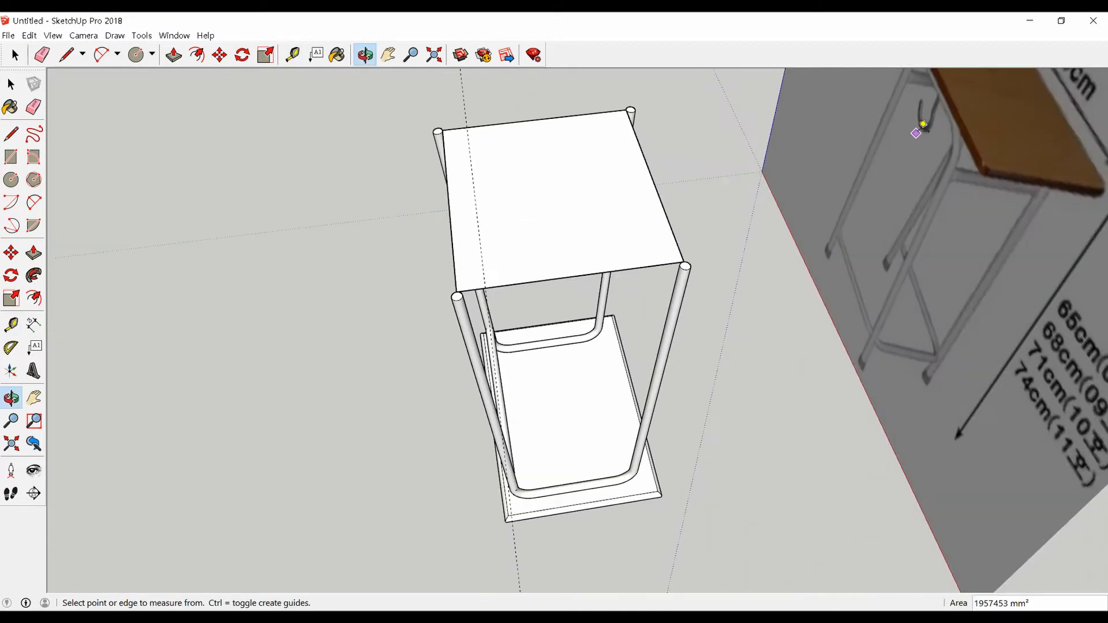
middle_drag(901, 337, 309, 426)
scroll(342, 229, up, 3)
middle_drag(623, 235, 517, 297)
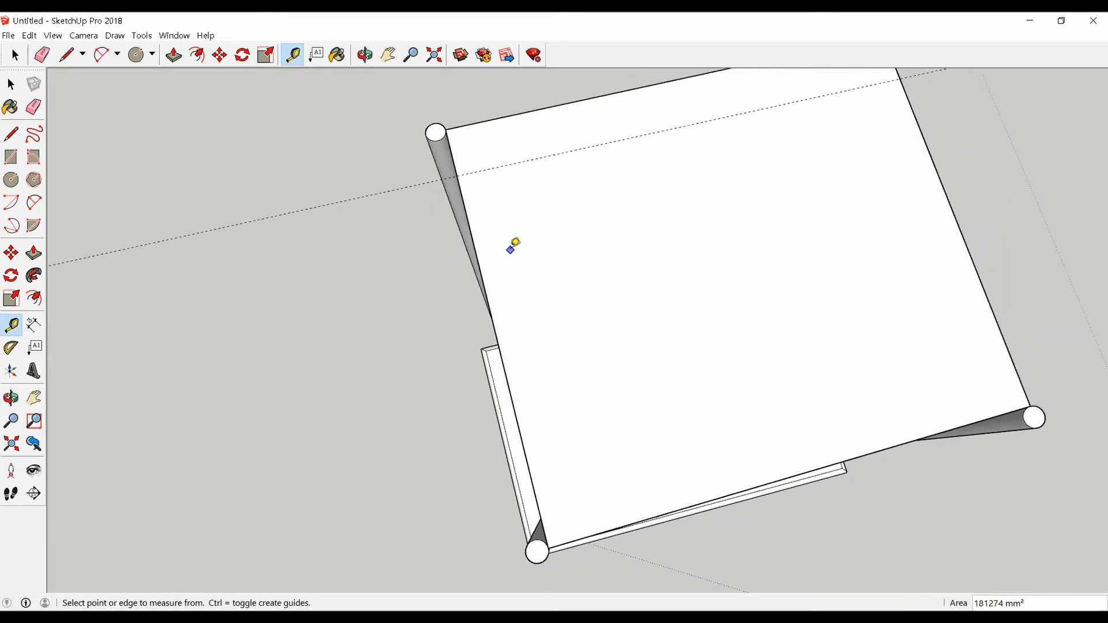
- Save the model as Untitled.skp in the documents folder
key(ctrl+s)
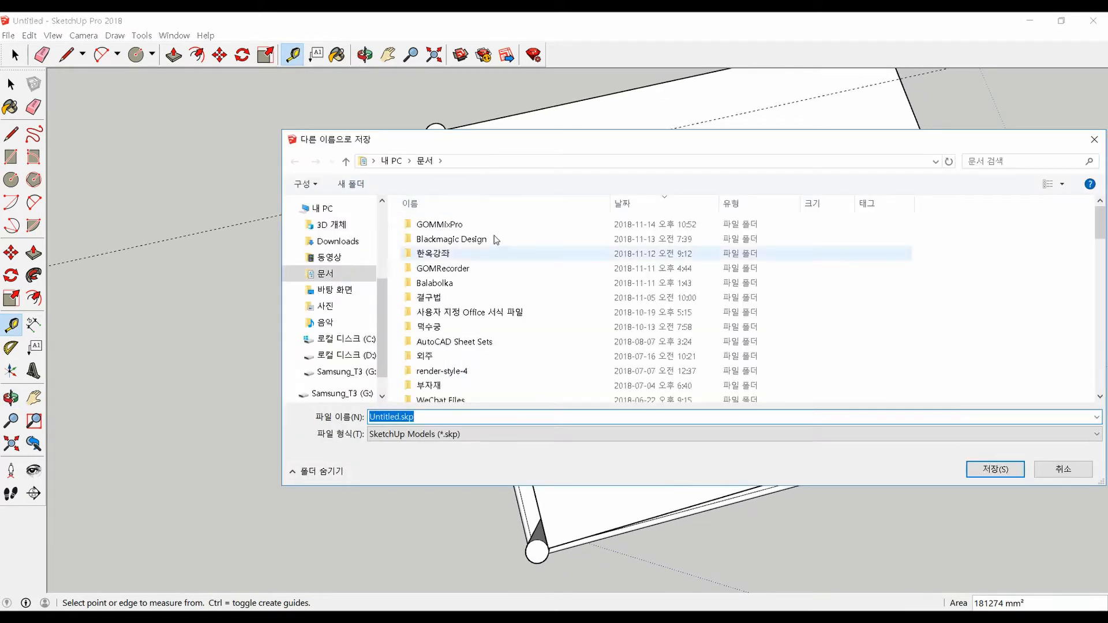
click(1007, 472)
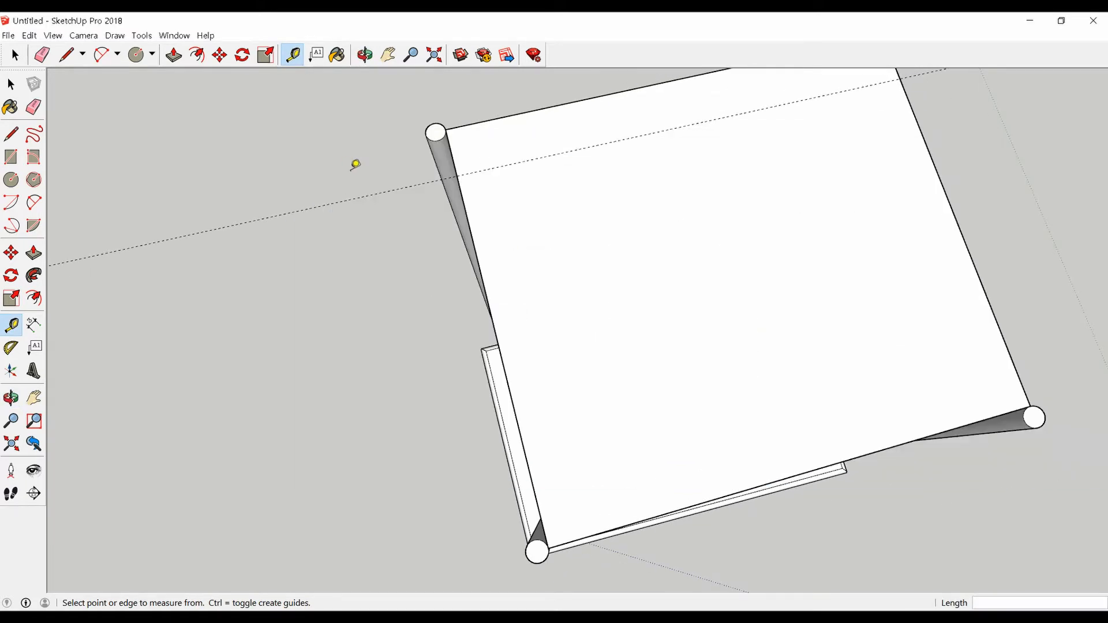
- Place a guide line 20 mm inside and parallel to the face's edge beside the leg end
scroll(456, 141, up, 3)
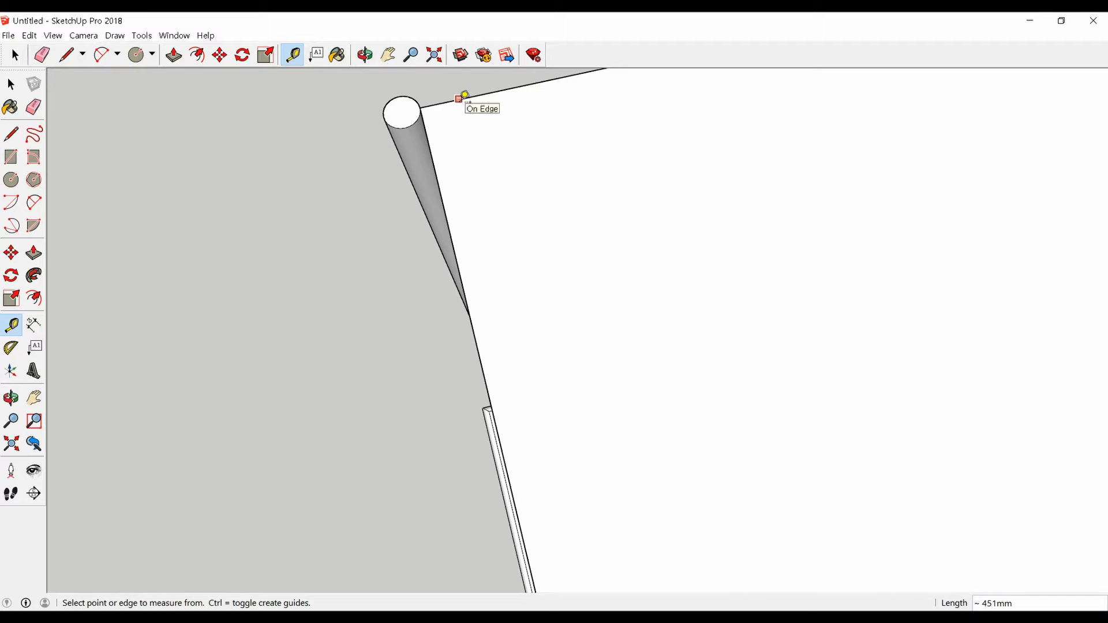
click(461, 98)
scroll(447, 118, up, 2)
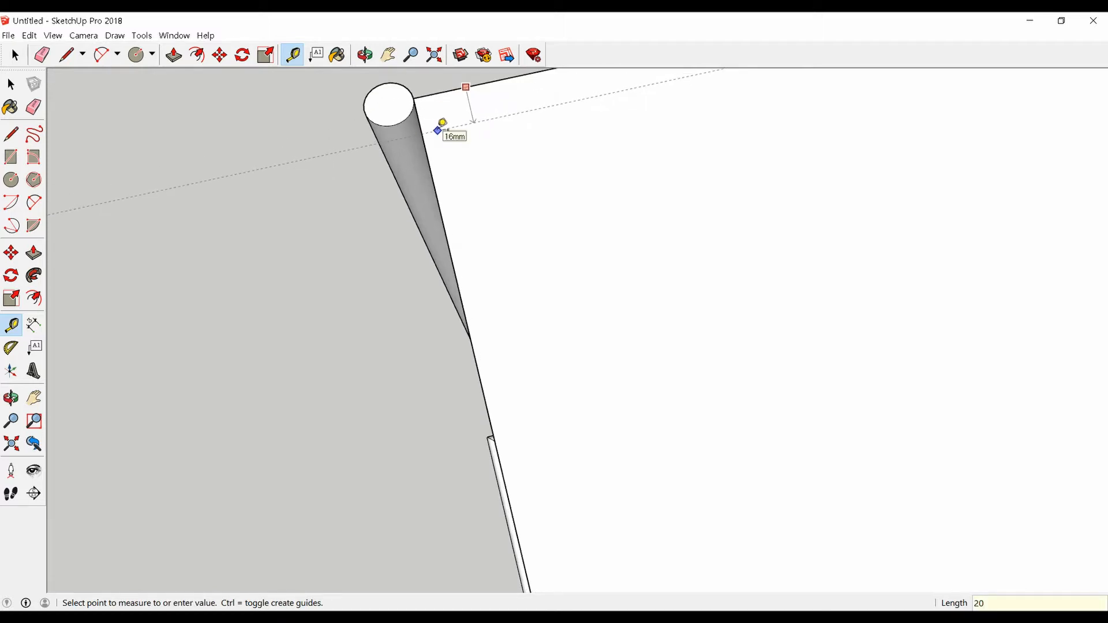
key(Return)
- Round the face's first corner beside the leg end with a tangent arc from the guide line to the adjoining edge
key(a)
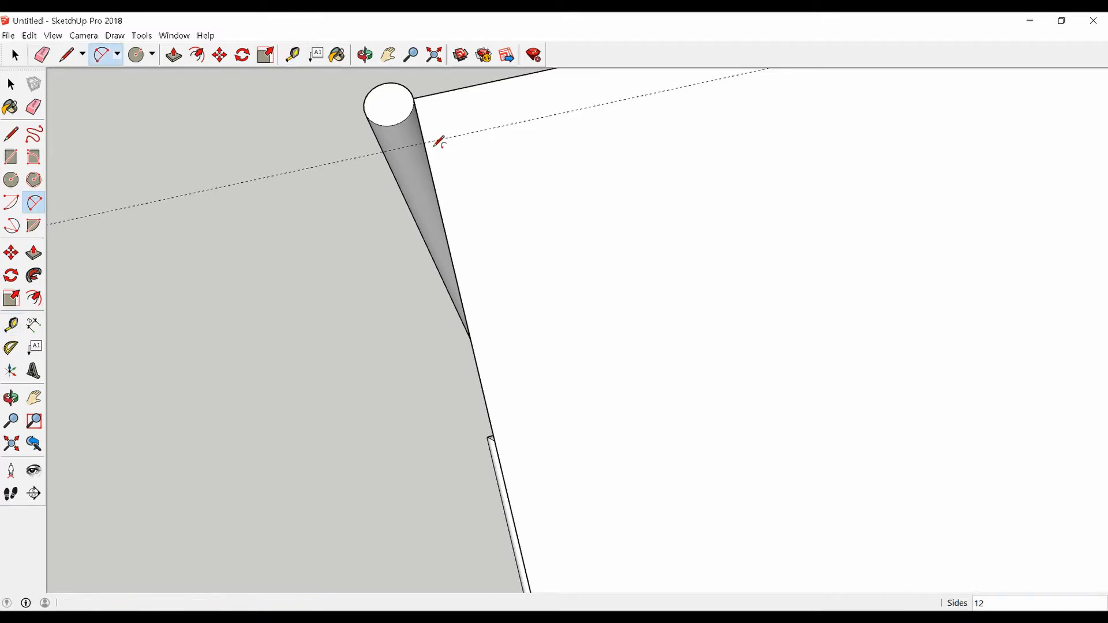
click(424, 143)
scroll(439, 111, up, 1)
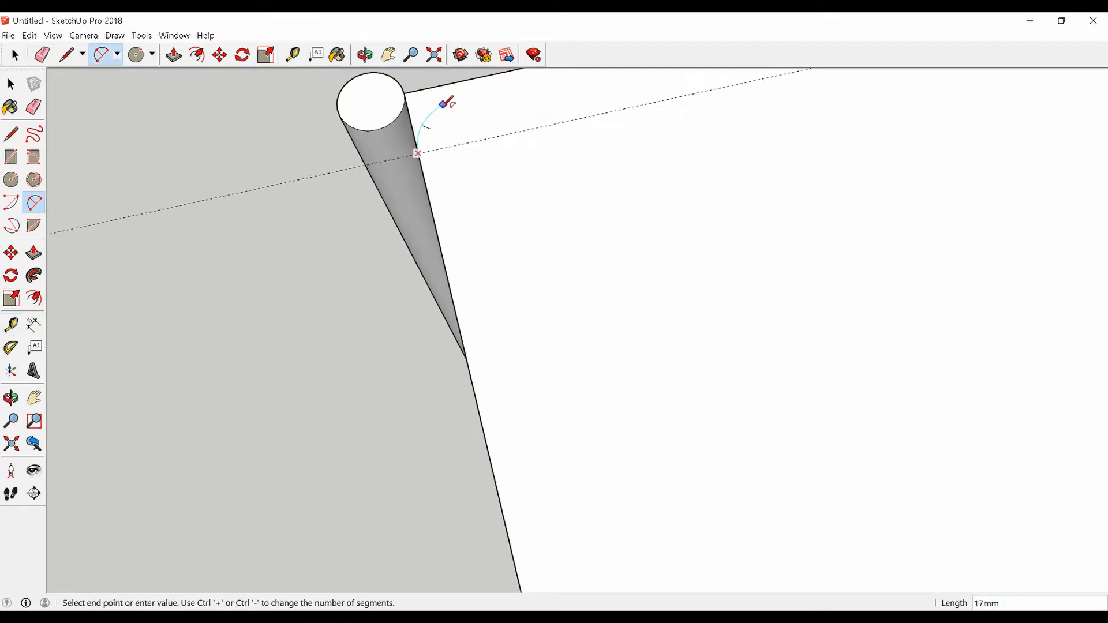
click(474, 78)
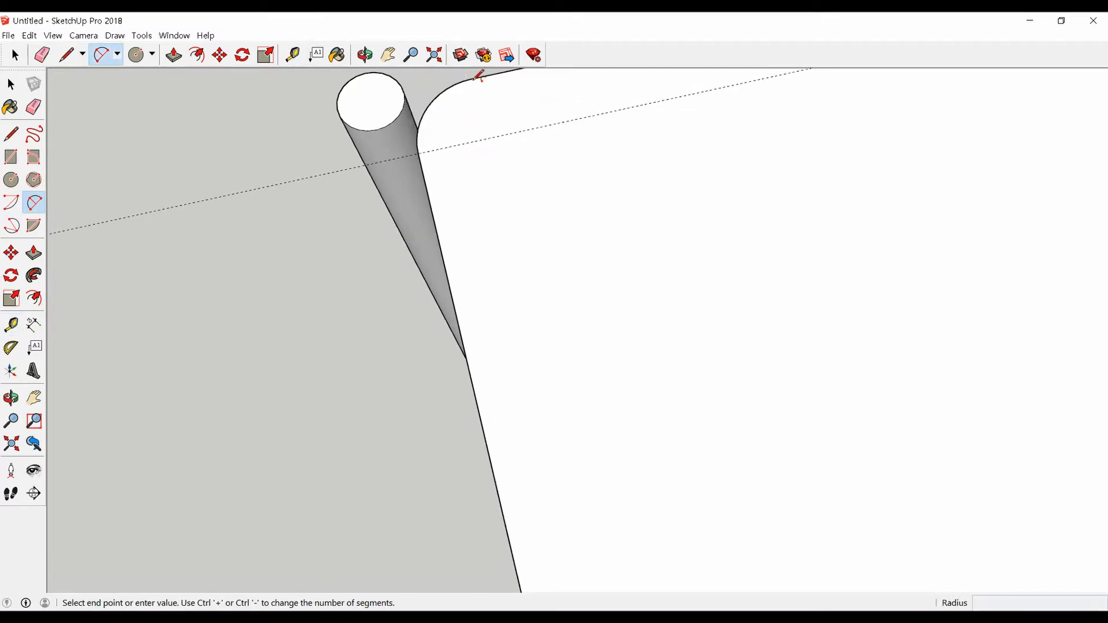
- Round the opposite corner on the same guide line with a matching tangent arc beside the other leg end
scroll(237, 388, down, 5)
scroll(635, 265, up, 3)
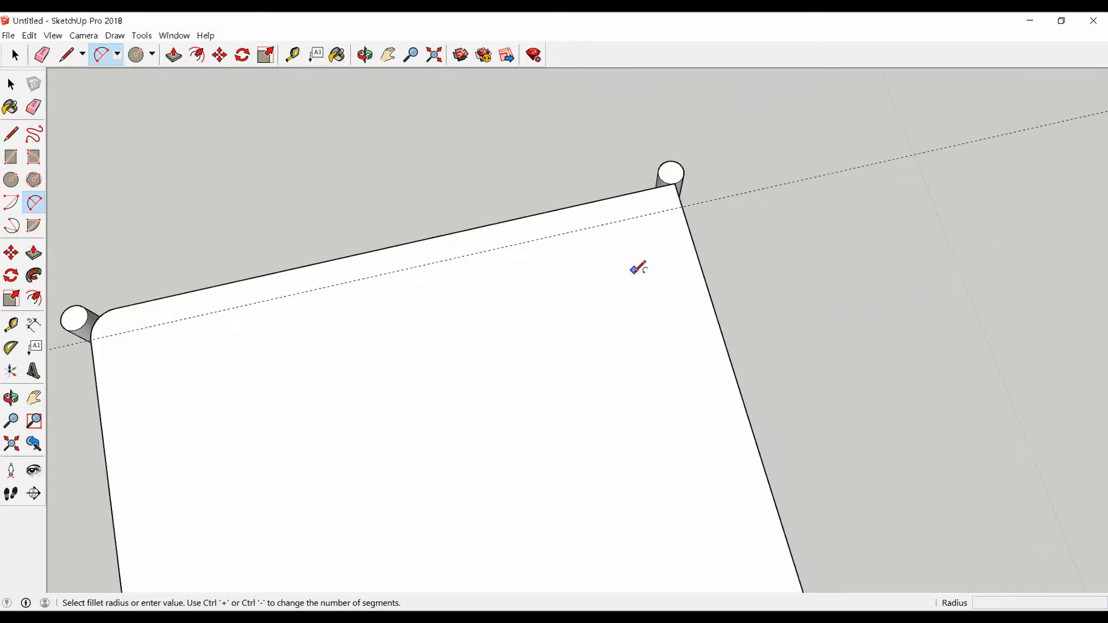
click(697, 192)
scroll(696, 190, up, 2)
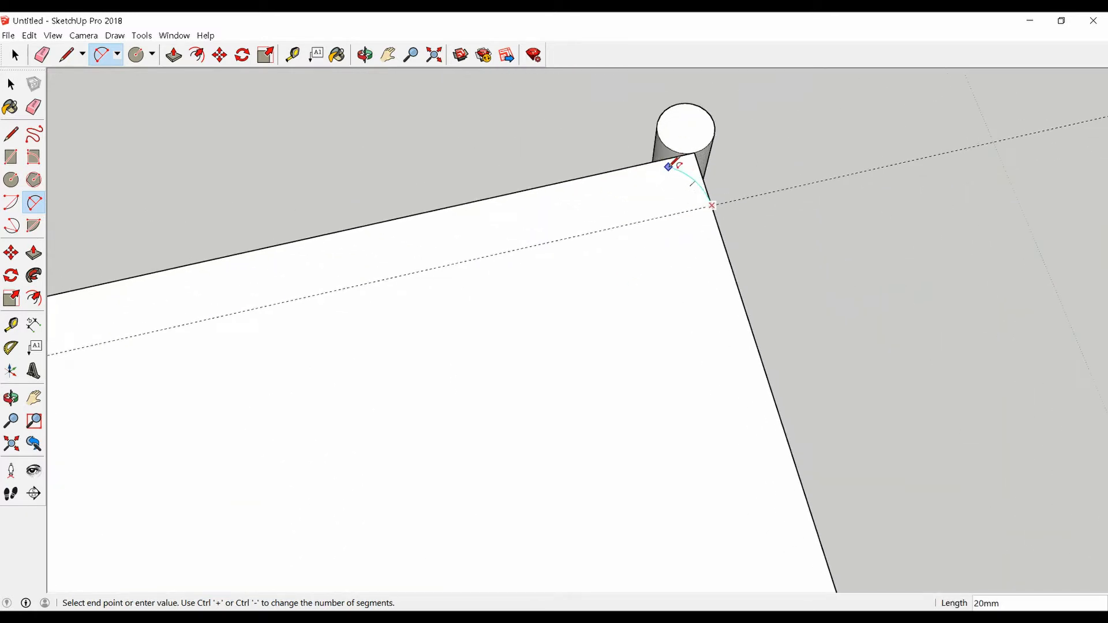
click(638, 165)
scroll(637, 164, down, 6)
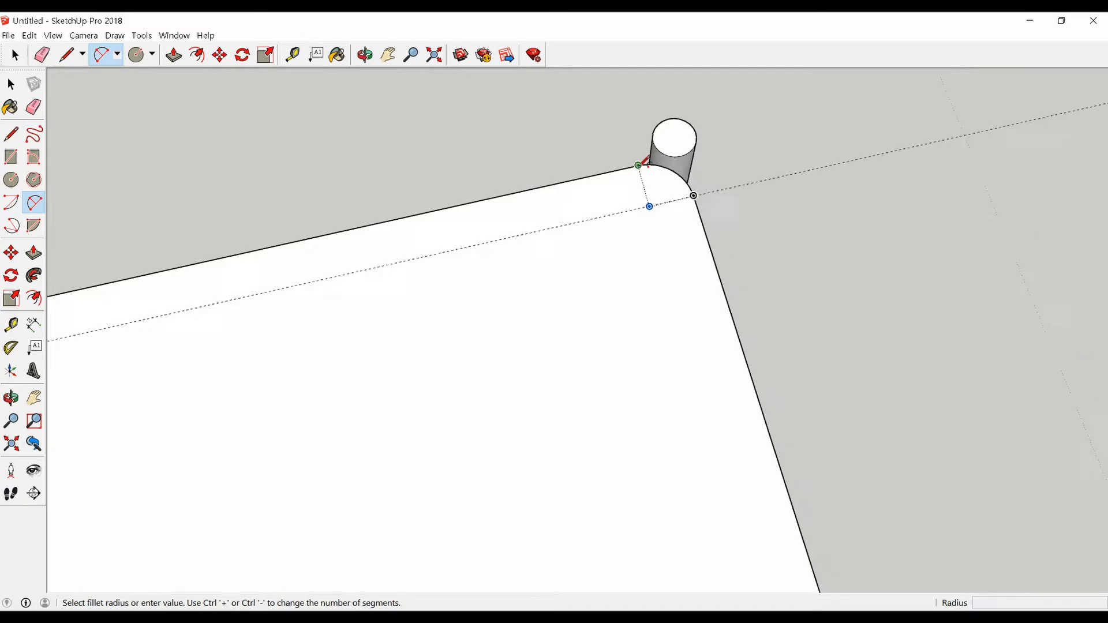
- Delete the straight edge between the other two leg ends, leaving an open U-shaped path without a face
scroll(636, 165, down, 3)
key(space)
scroll(601, 362, up, 6)
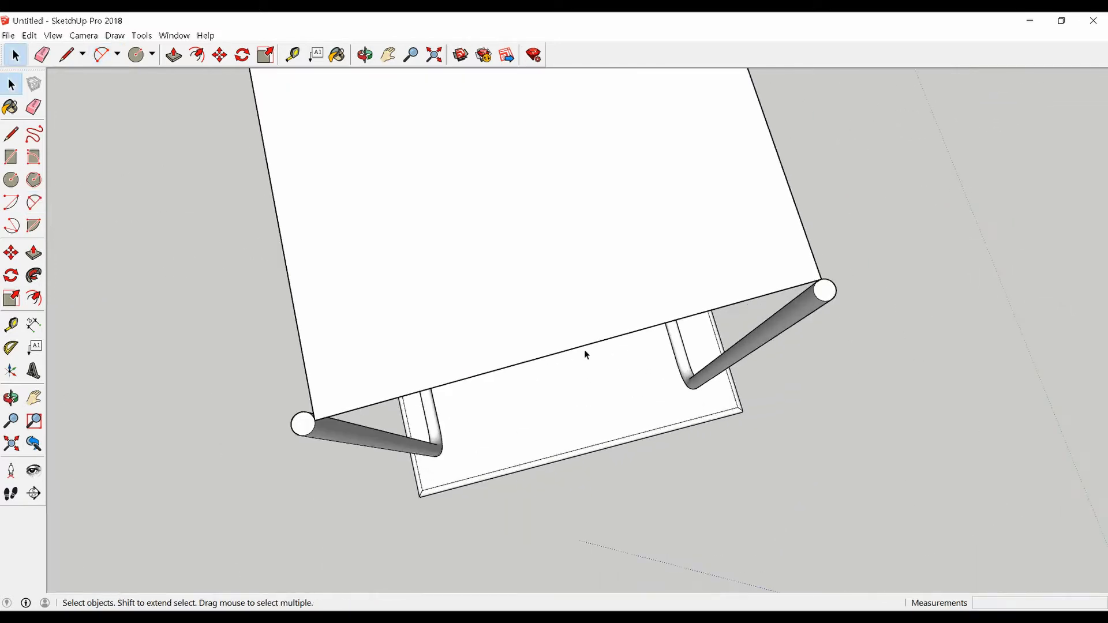
click(582, 345)
click(582, 347)
key(Delete)
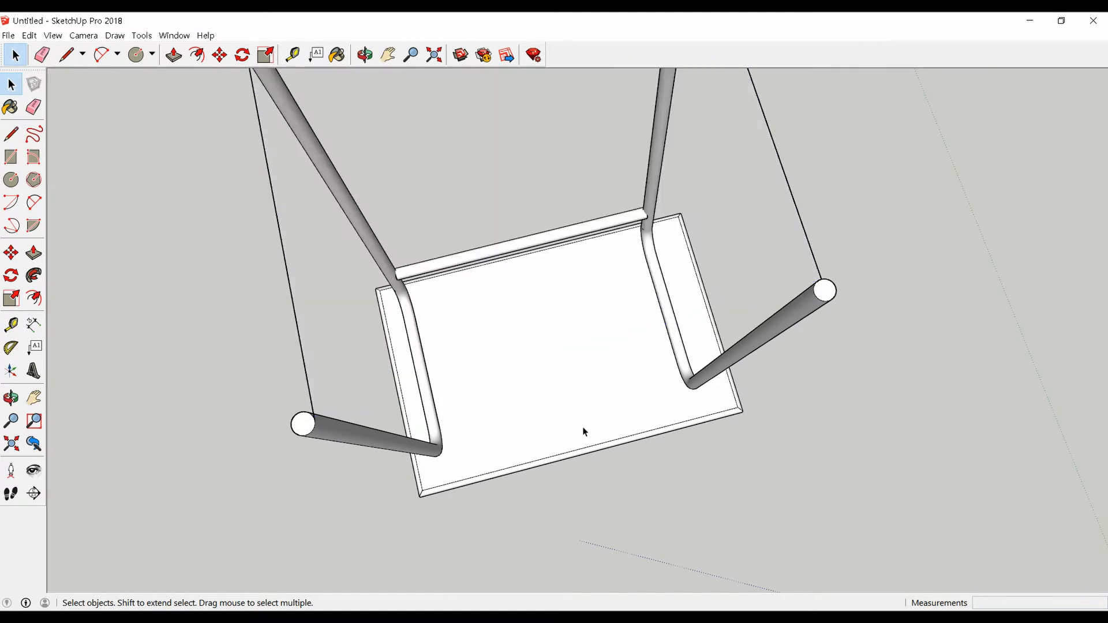
- Select the whole U-shaped path and move it 200 mm along the red axis, clear of the legs
scroll(586, 441, down, 5)
middle_drag(586, 441, 752, 334)
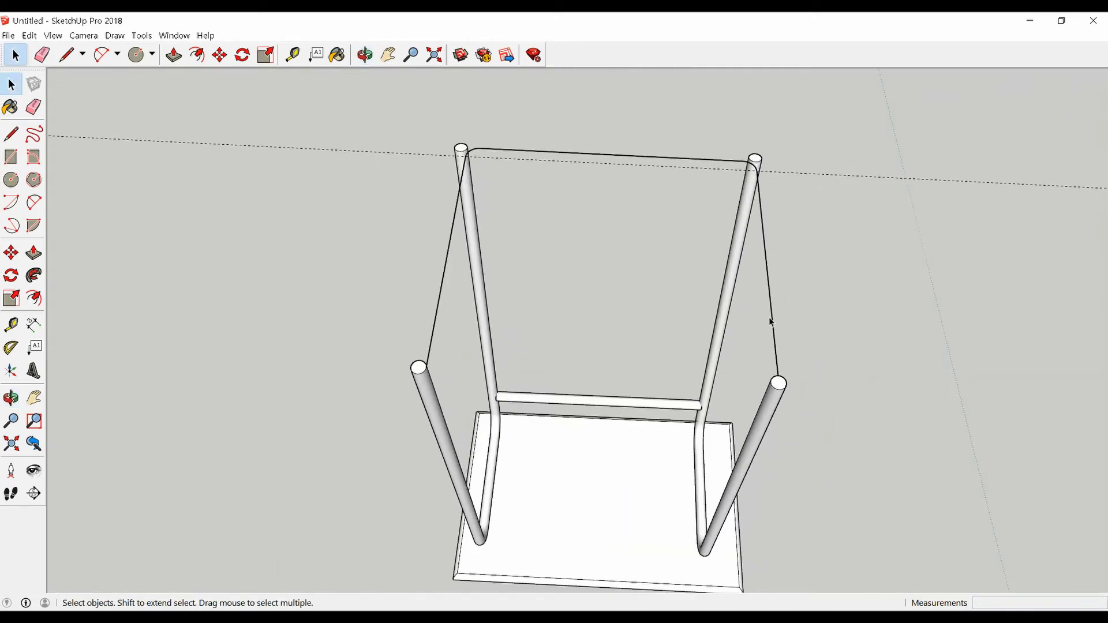
scroll(413, 309, down, 3)
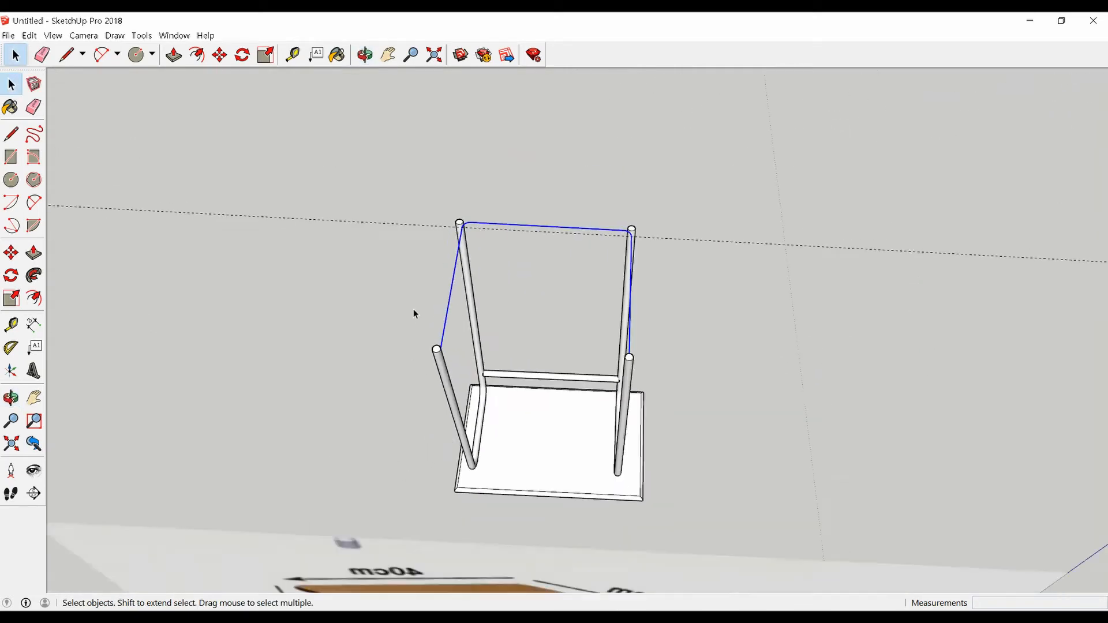
middle_drag(414, 309, 617, 445)
key(m)
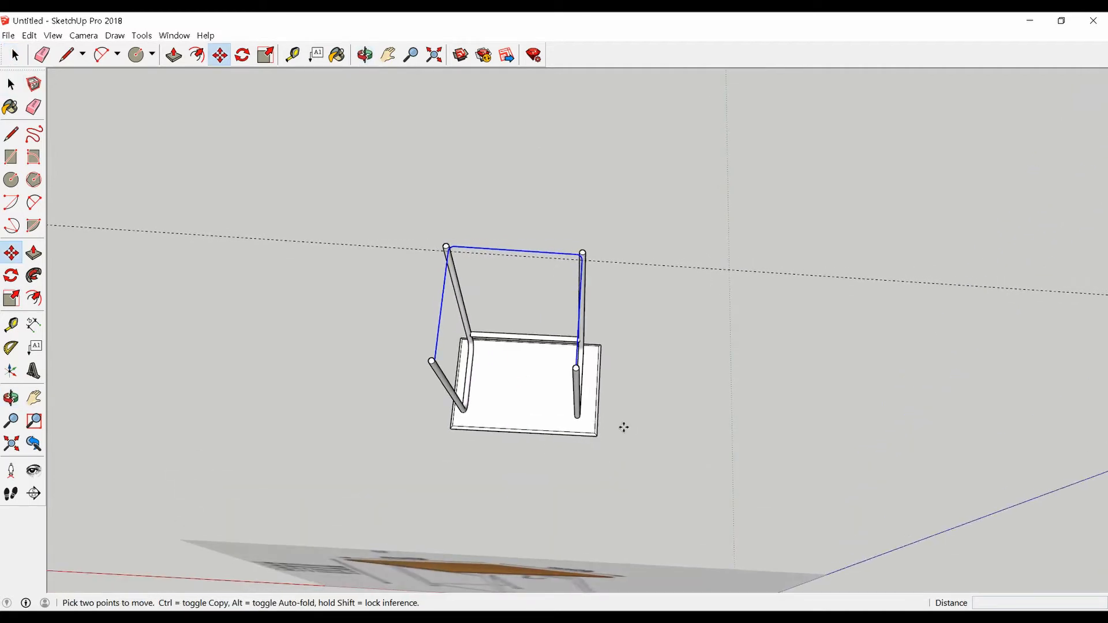
click(624, 428)
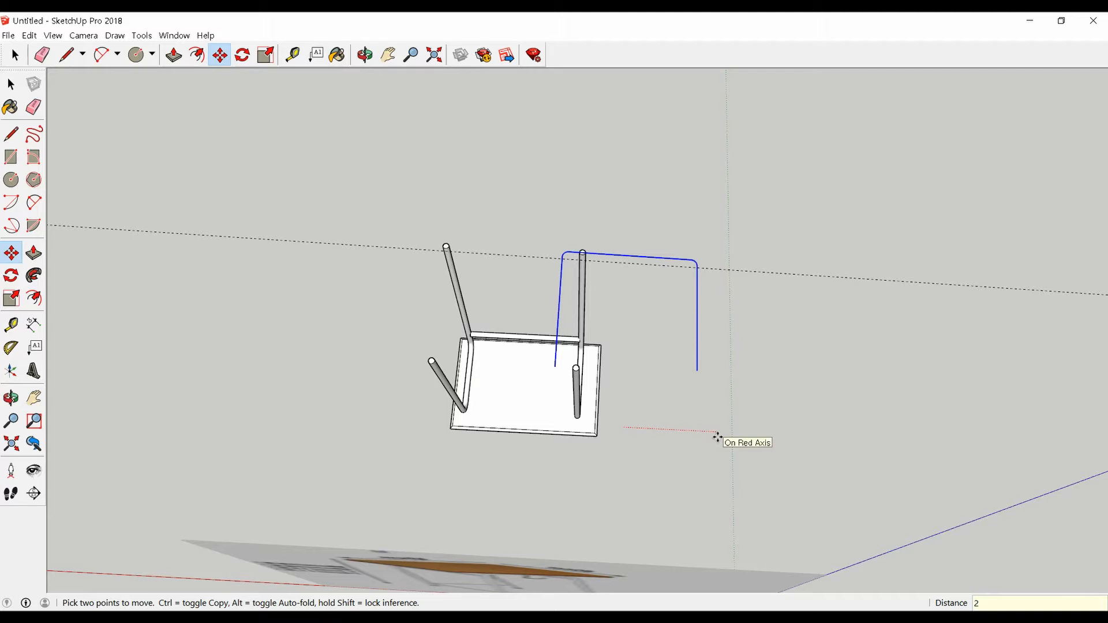
key(Return)
- Hide the reference image of the desk
middle_drag(717, 438, 619, 324)
scroll(648, 364, up, 5)
scroll(619, 323, down, 5)
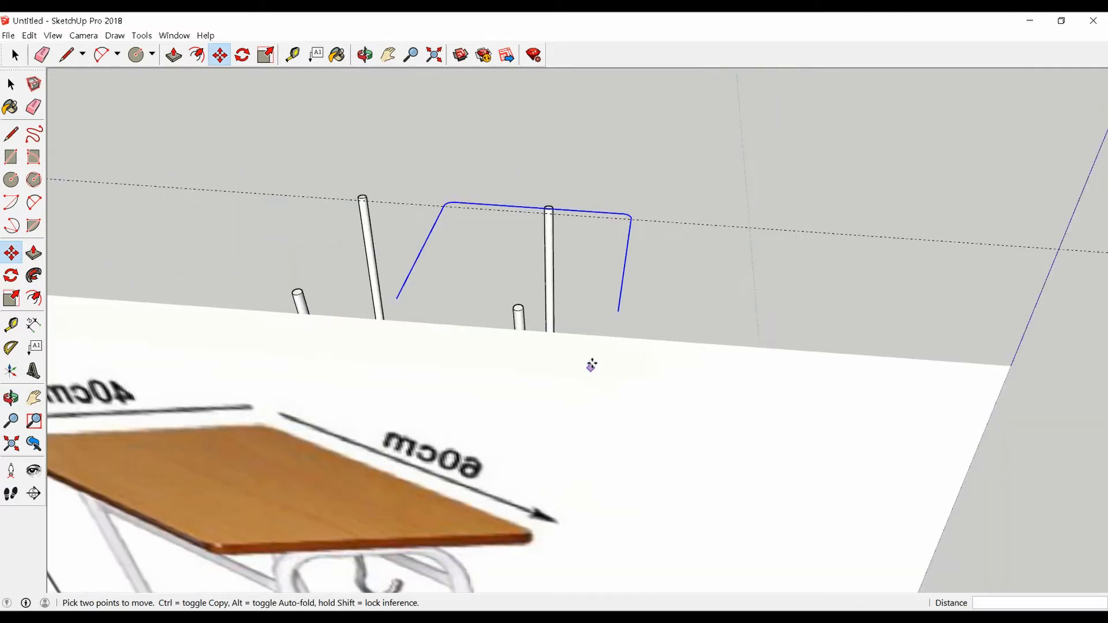
key(space)
click(566, 427)
right_click(567, 428)
click(600, 460)
scroll(607, 296, up, 5)
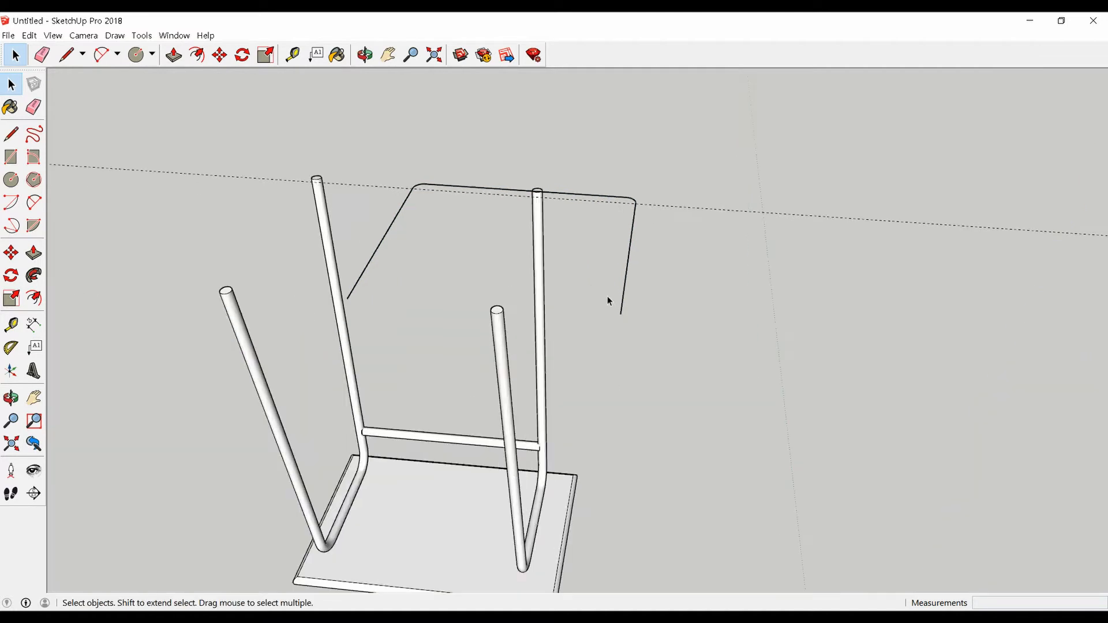
- Draw a circle of 9 mm radius centred on the free end of the U-shaped path
middle_drag(637, 326, 634, 322)
key(c)
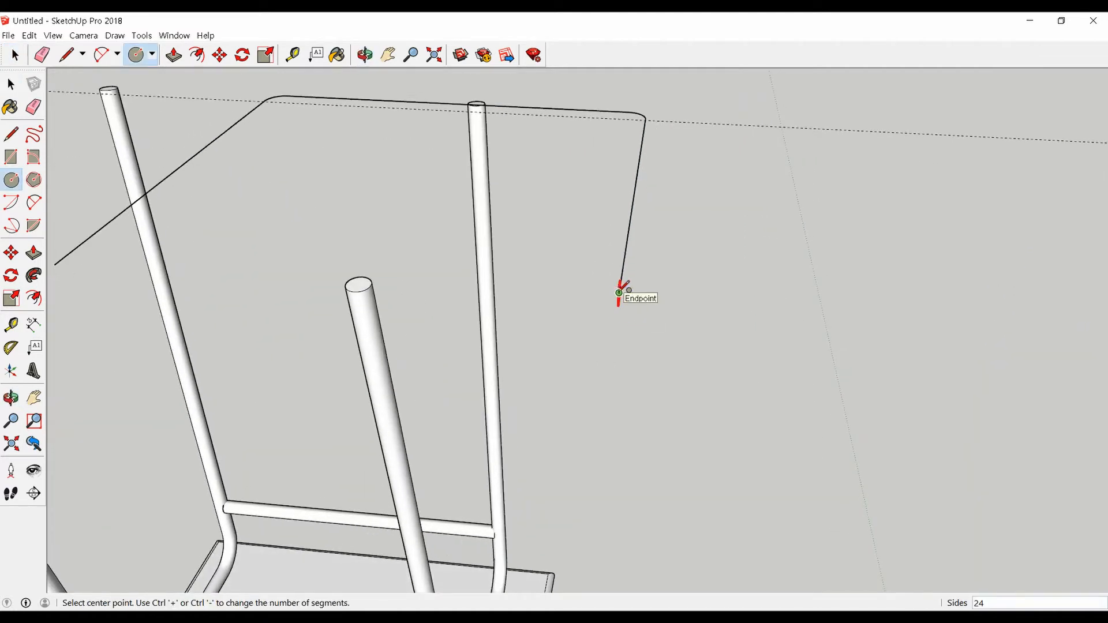
click(619, 293)
scroll(623, 289, up, 3)
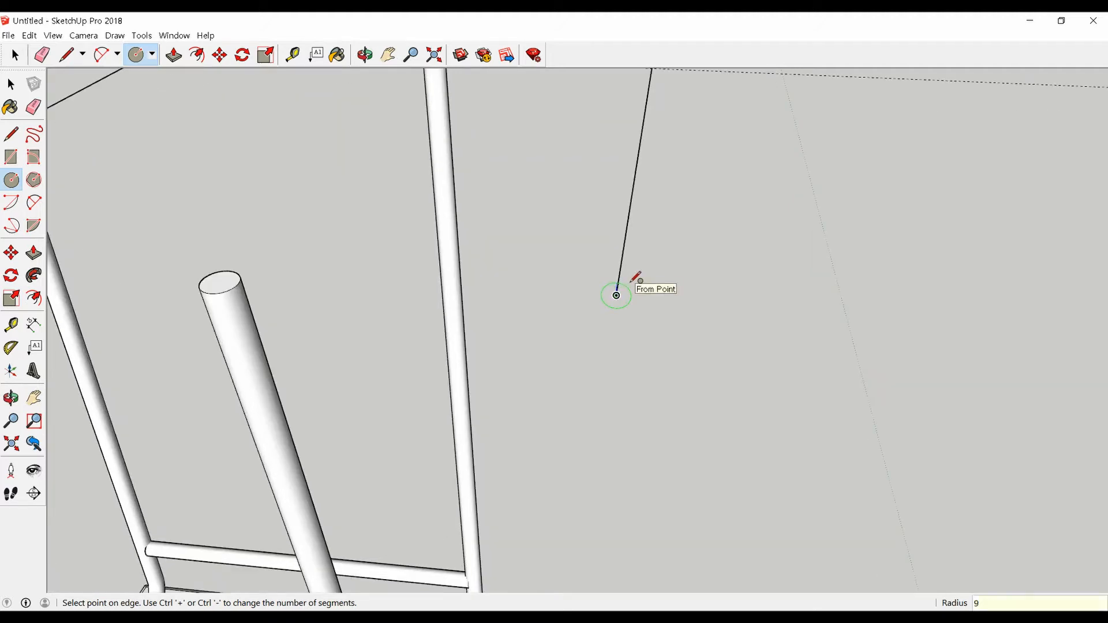
key(Return)
- Sweep the circle along the whole U-shaped path with Follow Me to form the connecting tube
key(space)
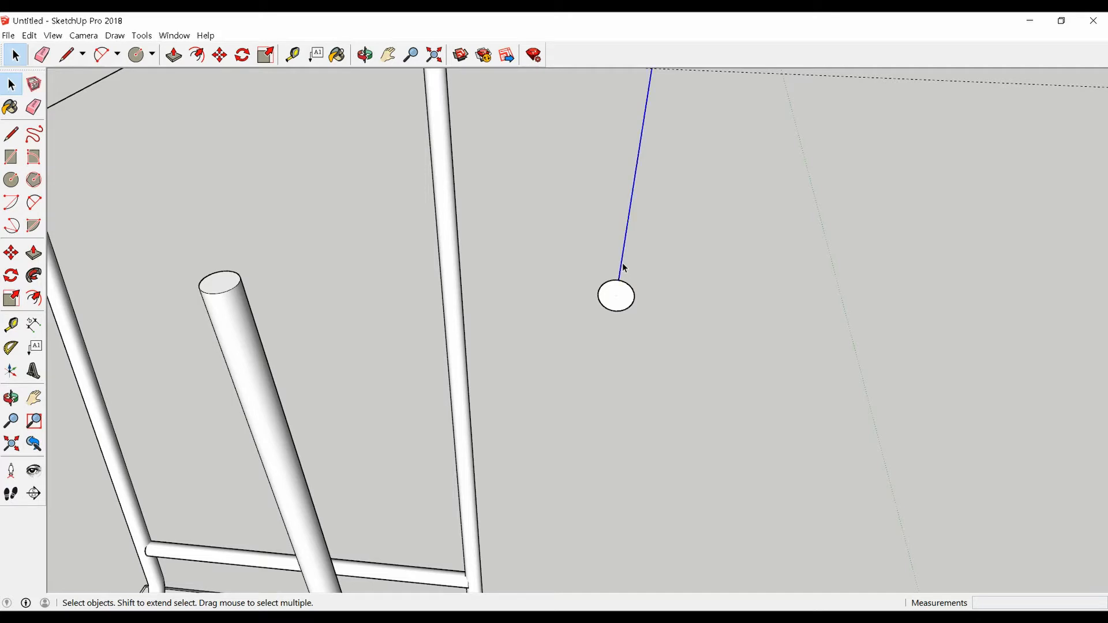
scroll(645, 355, down, 3)
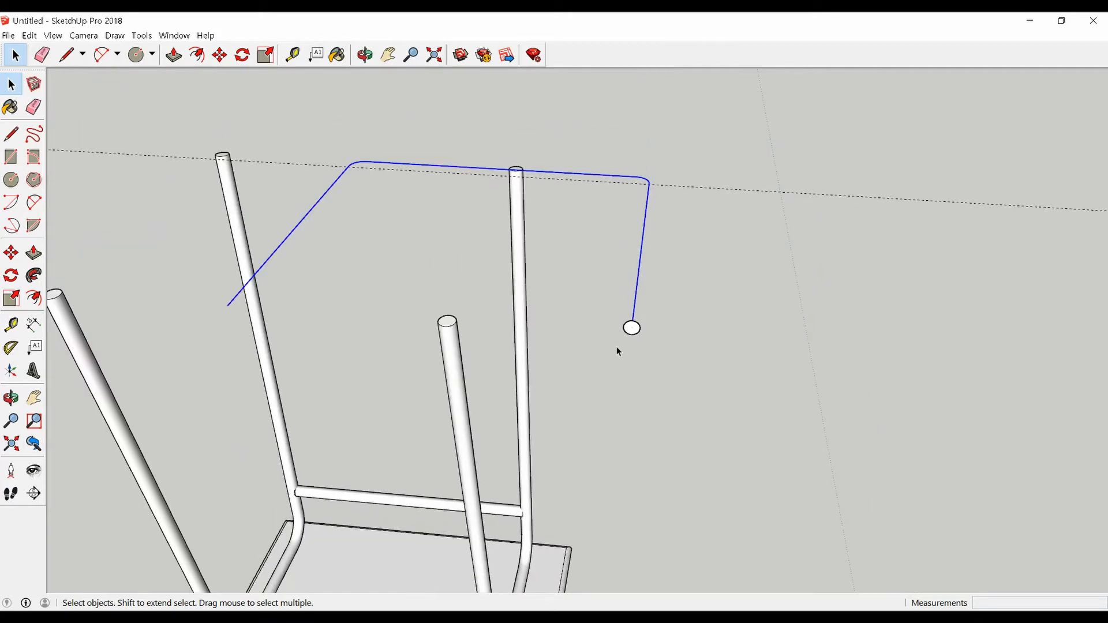
click(33, 275)
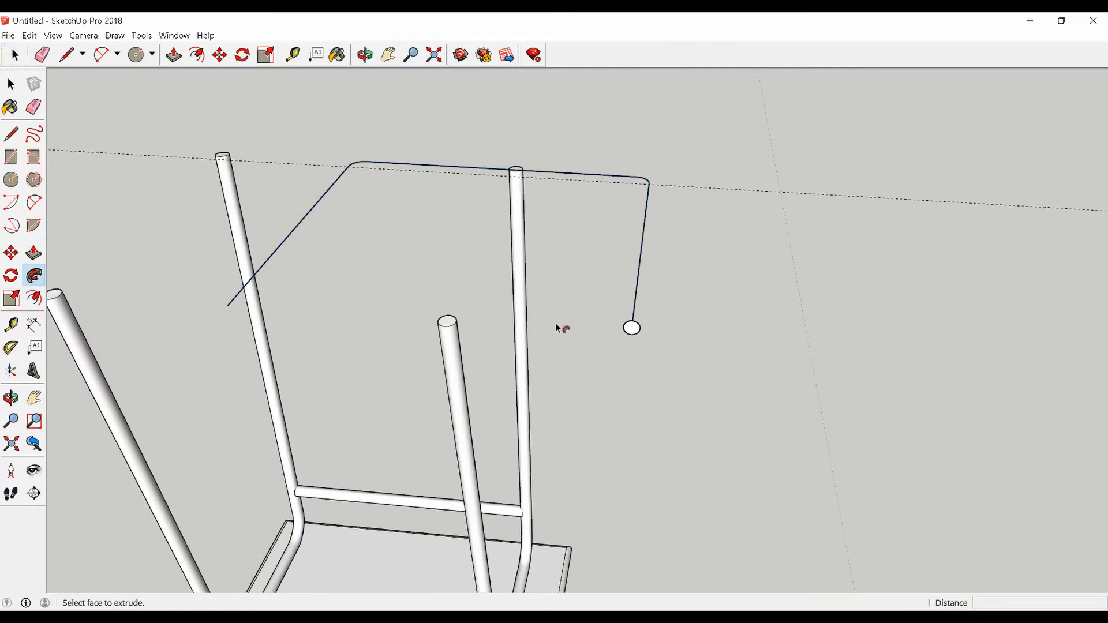
click(632, 329)
middle_drag(635, 329, 605, 348)
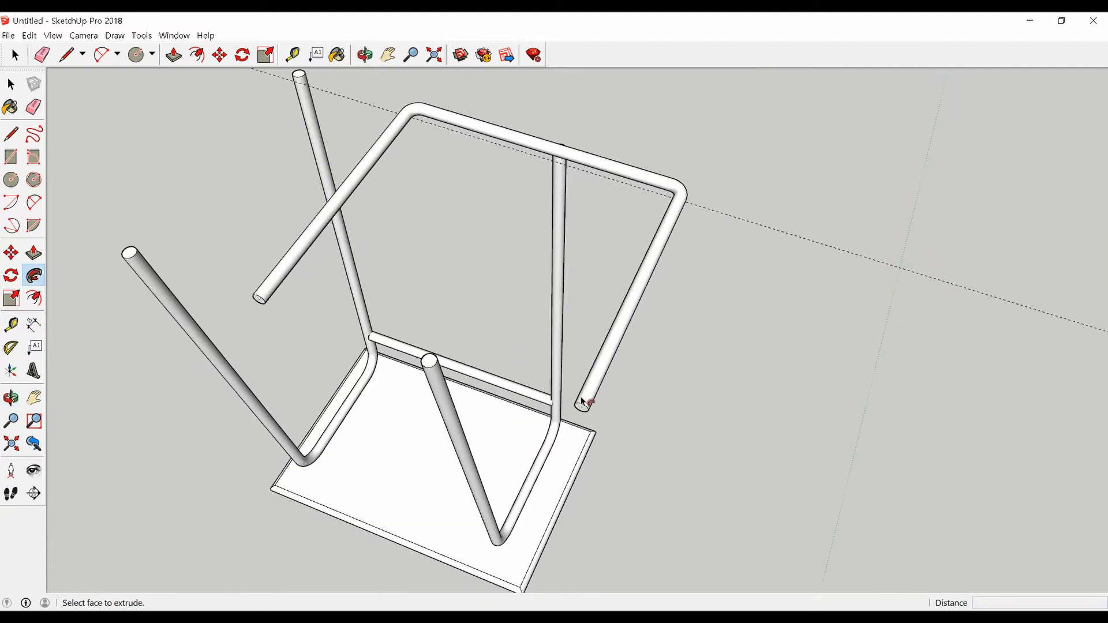
- Select all of the swept connecting tube and make it a group
key(space)
triple_click(605, 348)
right_click(605, 349)
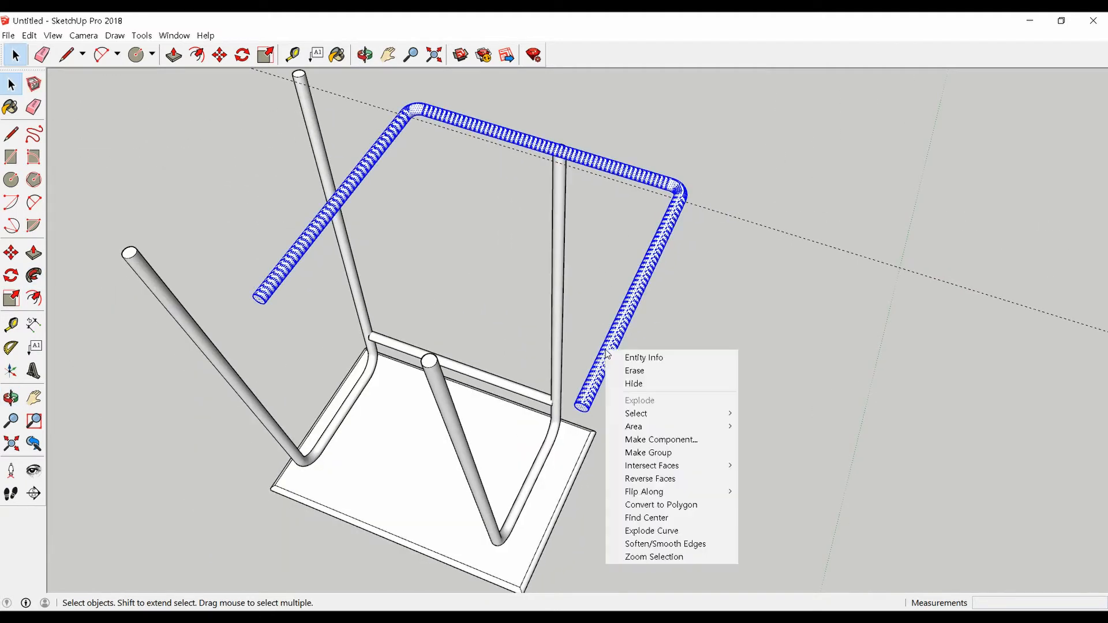
click(635, 452)
- Move the tube group 200 mm back along the red axis so it sits between the legs
middle_drag(635, 452, 766, 445)
key(m)
click(754, 416)
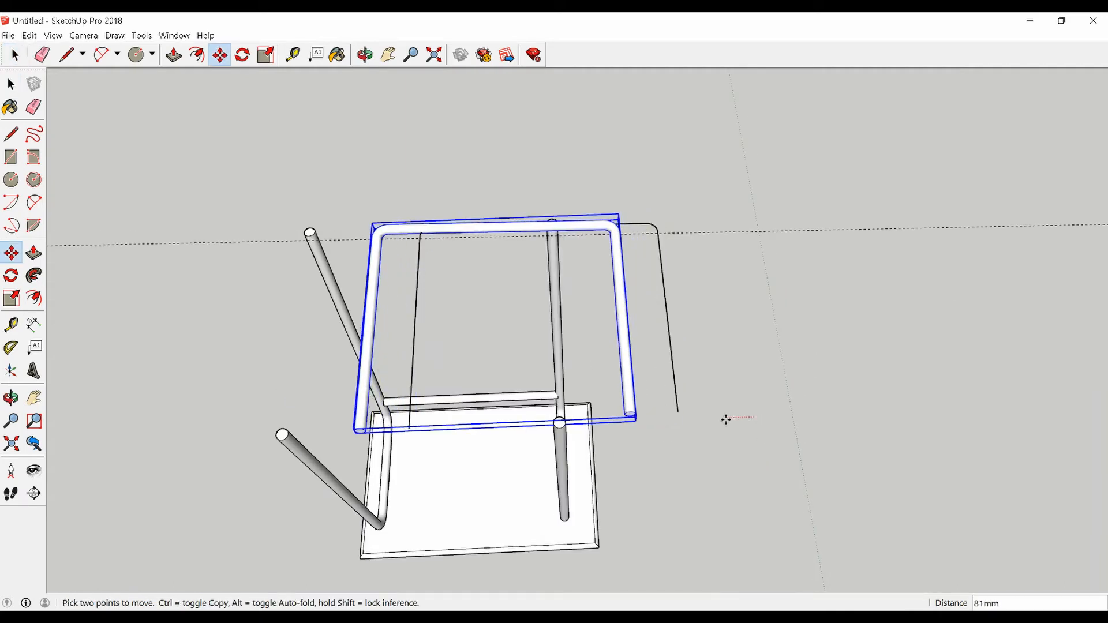
text(200)
key(Return)
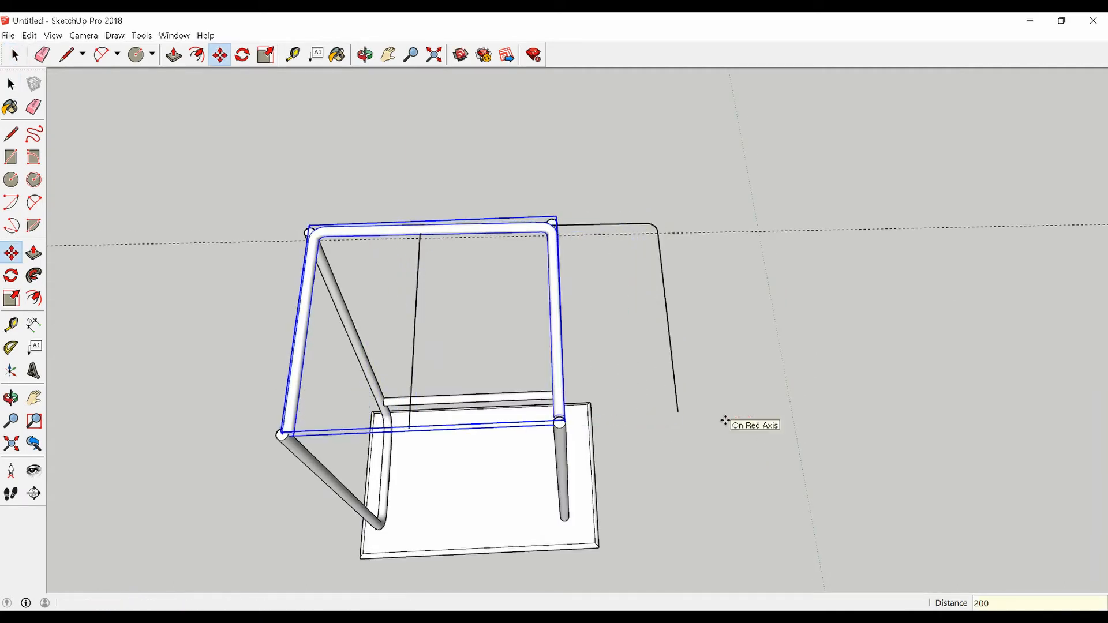
- Delete the leftover U-shaped path lines beside the desk
key(space)
click(673, 343)
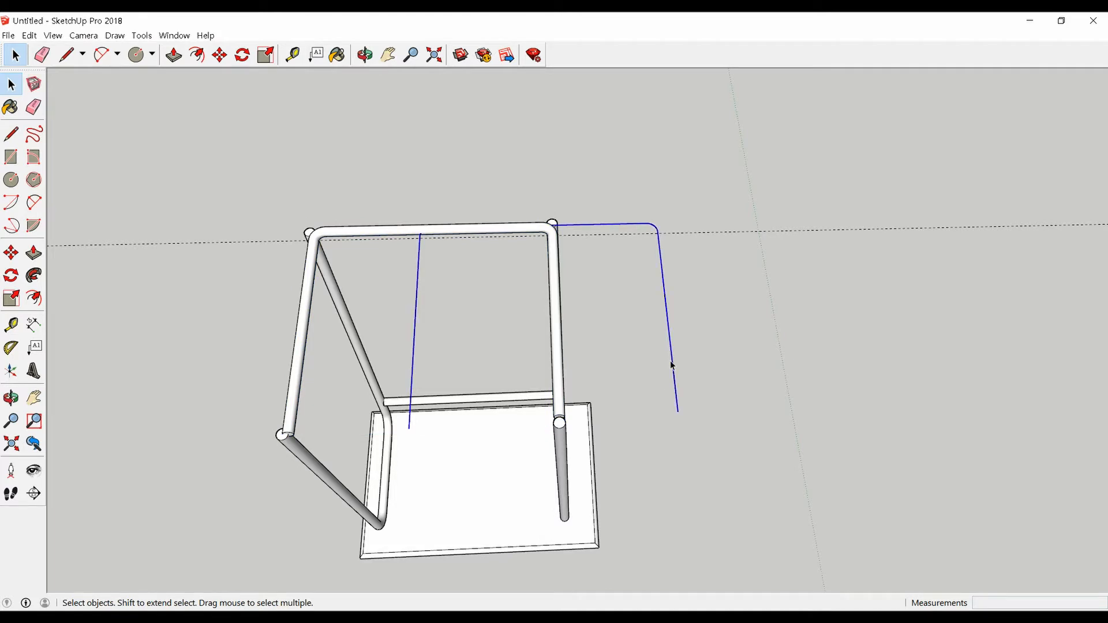
key(Delete)
- Move the tube group about 28 mm vertically from the leg ends towards the desktop
click(561, 392)
middle_drag(561, 403, 552, 215)
scroll(556, 254, up, 3)
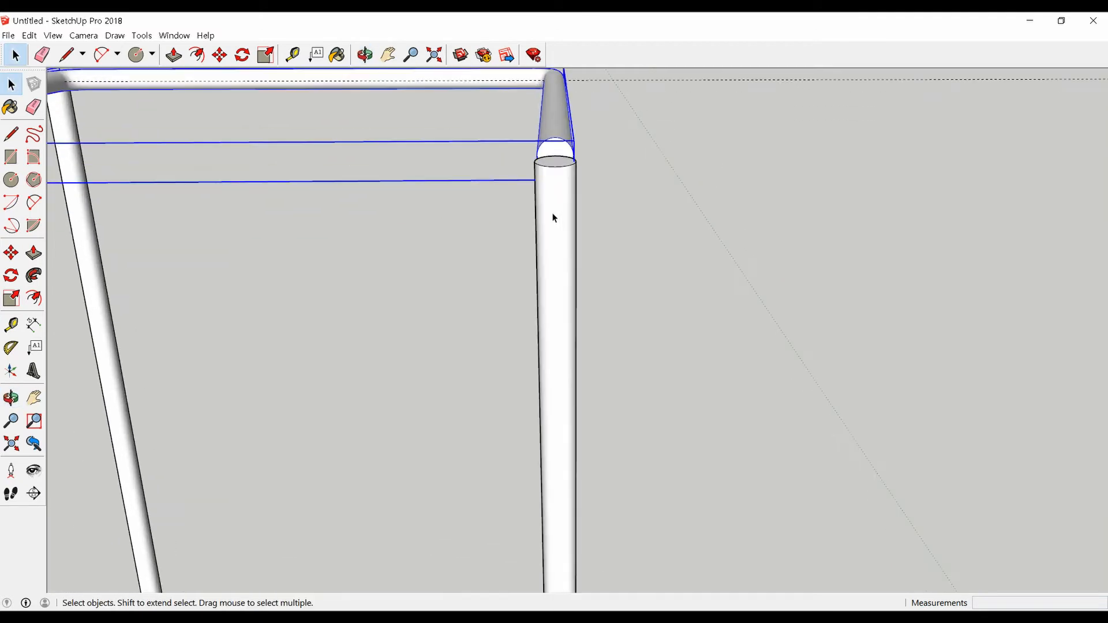
key(m)
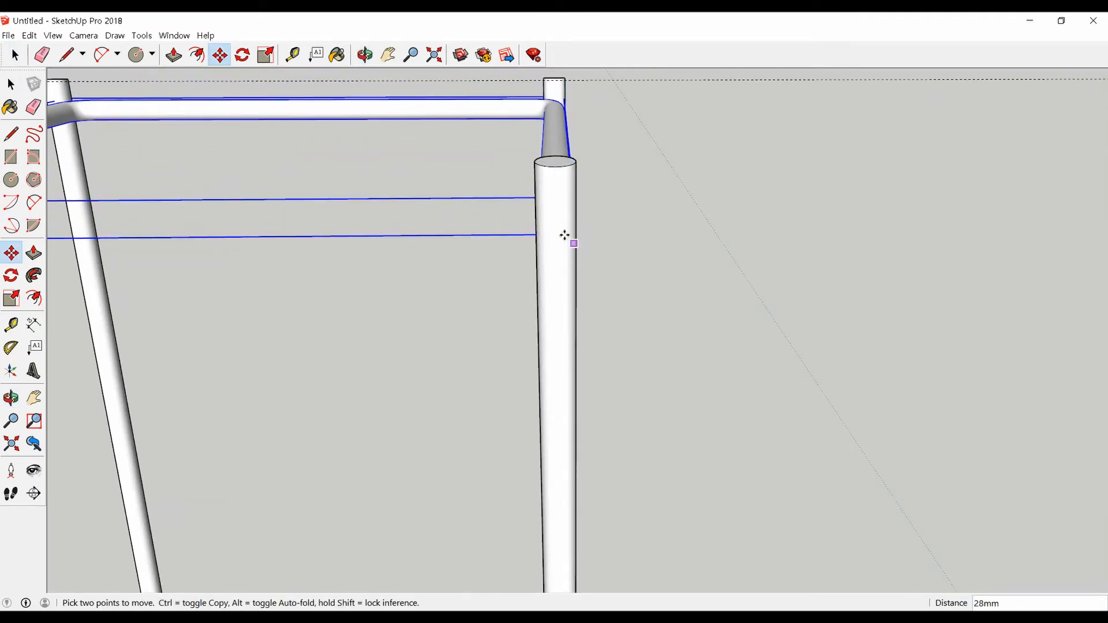
middle_drag(564, 235, 600, 462)
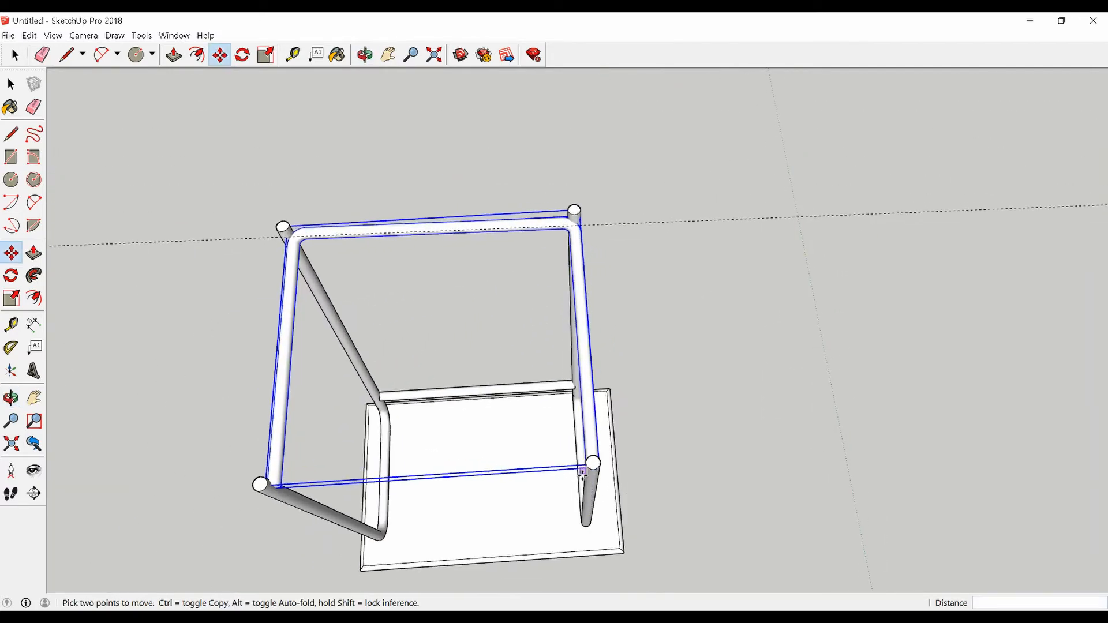
scroll(575, 448, up, 5)
scroll(651, 389, down, 5)
scroll(576, 404, down, 2)
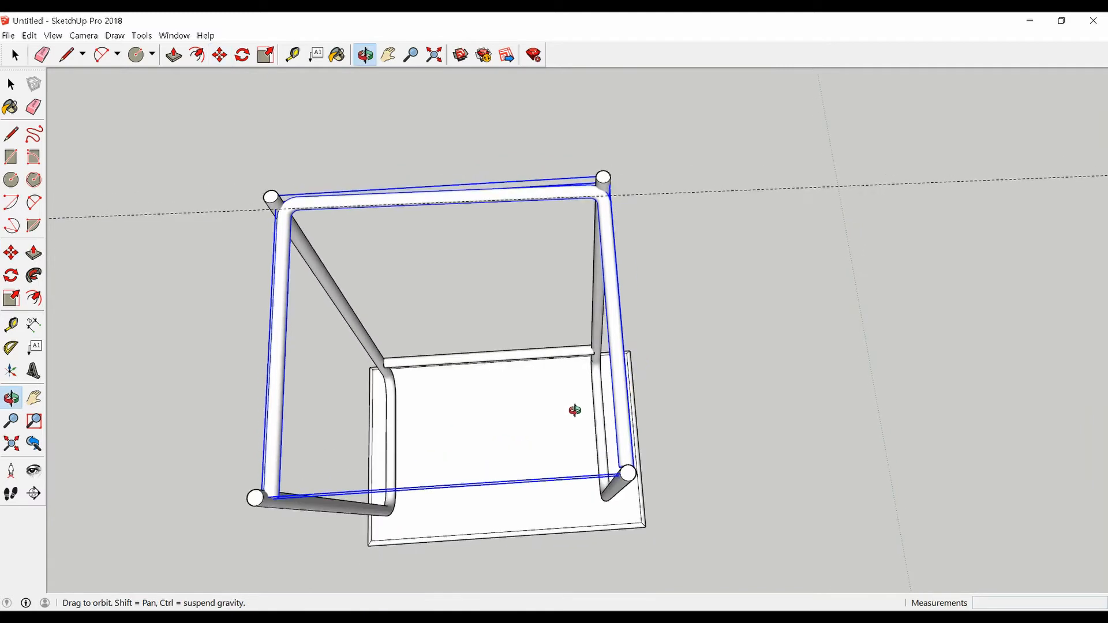
scroll(663, 344, down, 3)
- Open the connecting tube group for editing and turn on the display of hidden geometry
key(space)
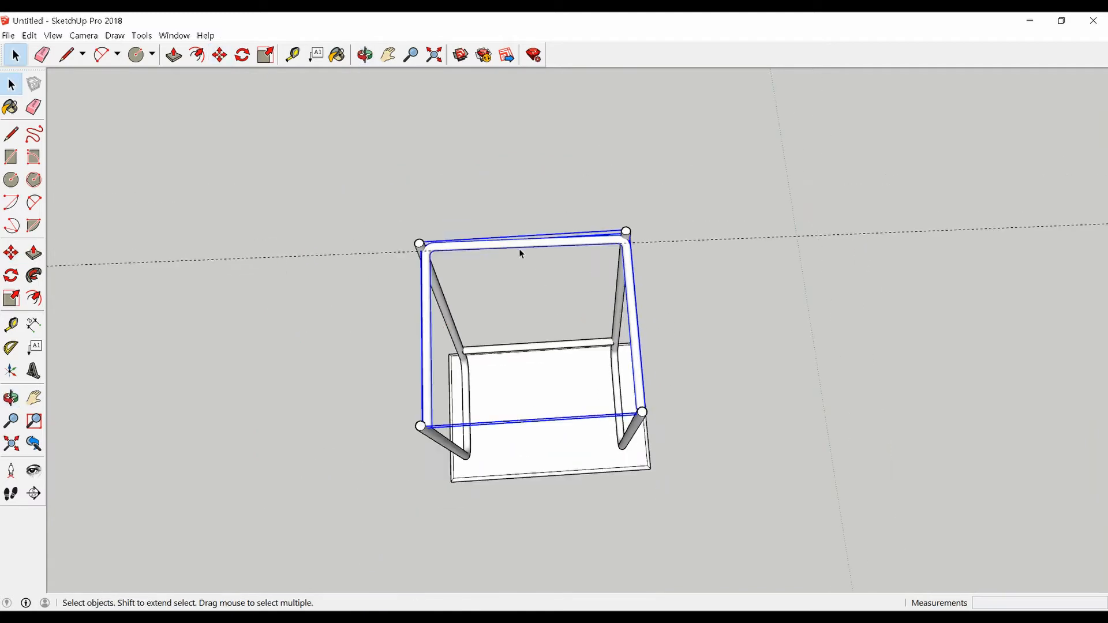
double_click(427, 290)
click(427, 290)
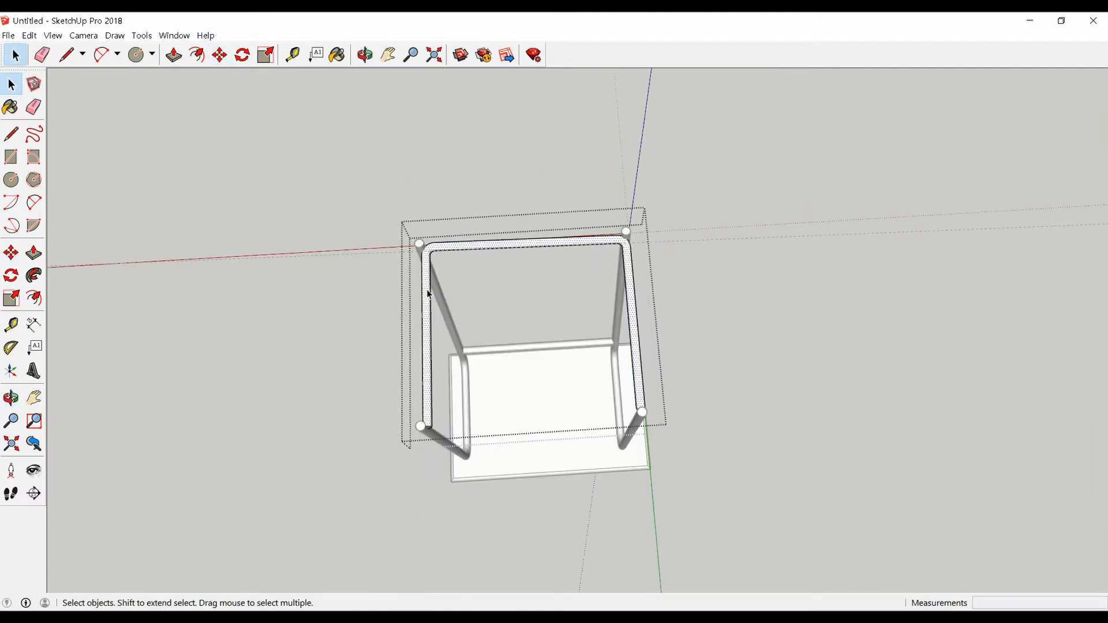
click(53, 35)
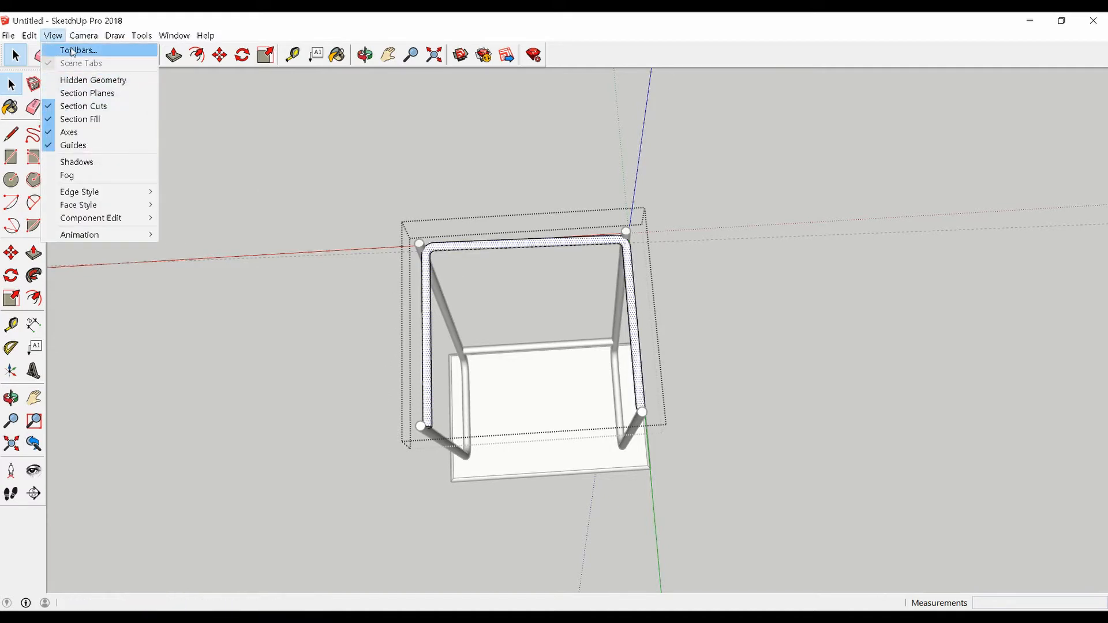
click(81, 82)
- Select the side arm of the U-shaped connecting tube that sits inside its two legs and move it 10 mm outwards towards them
drag(355, 167, 517, 484)
scroll(511, 413, up, 4)
scroll(510, 410, up, 4)
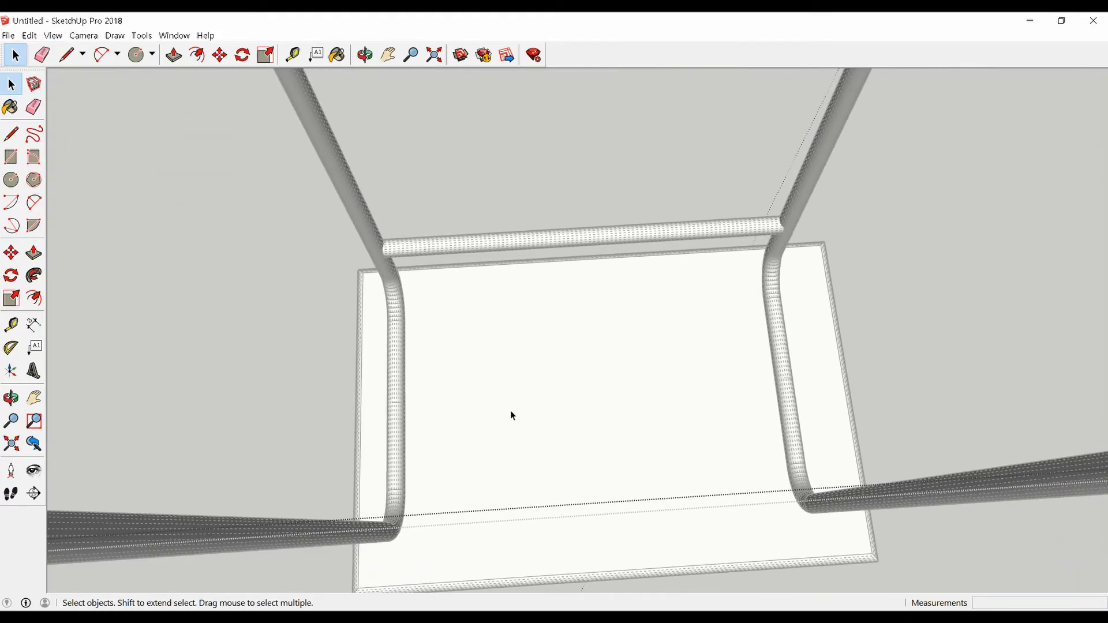
scroll(510, 410, down, 3)
middle_drag(453, 448, 460, 487)
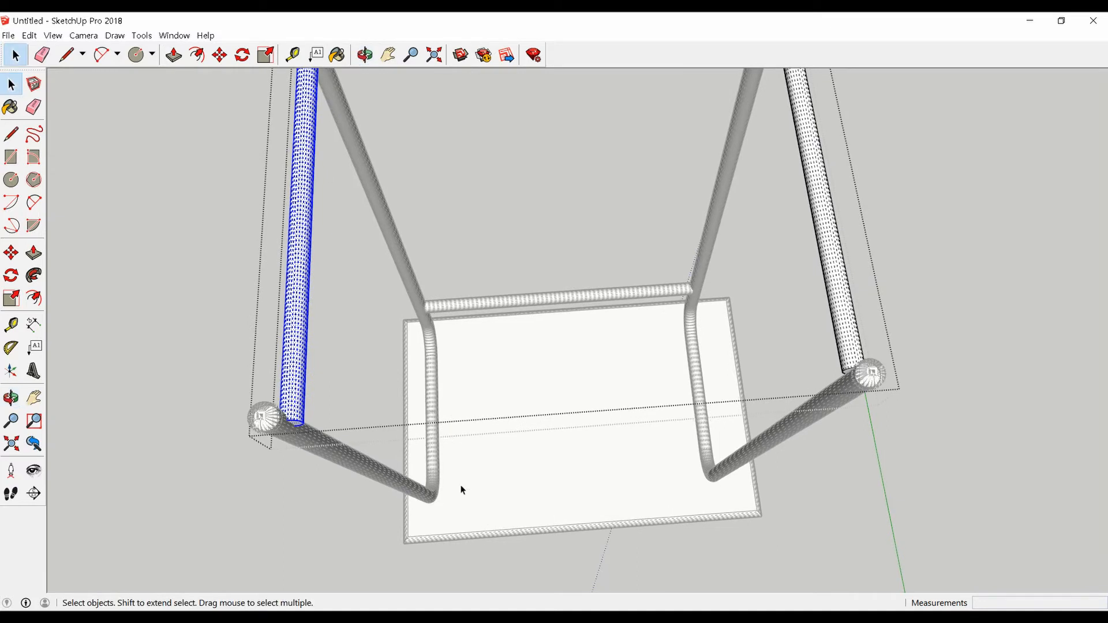
key(m)
scroll(477, 483, up, 3)
click(470, 483)
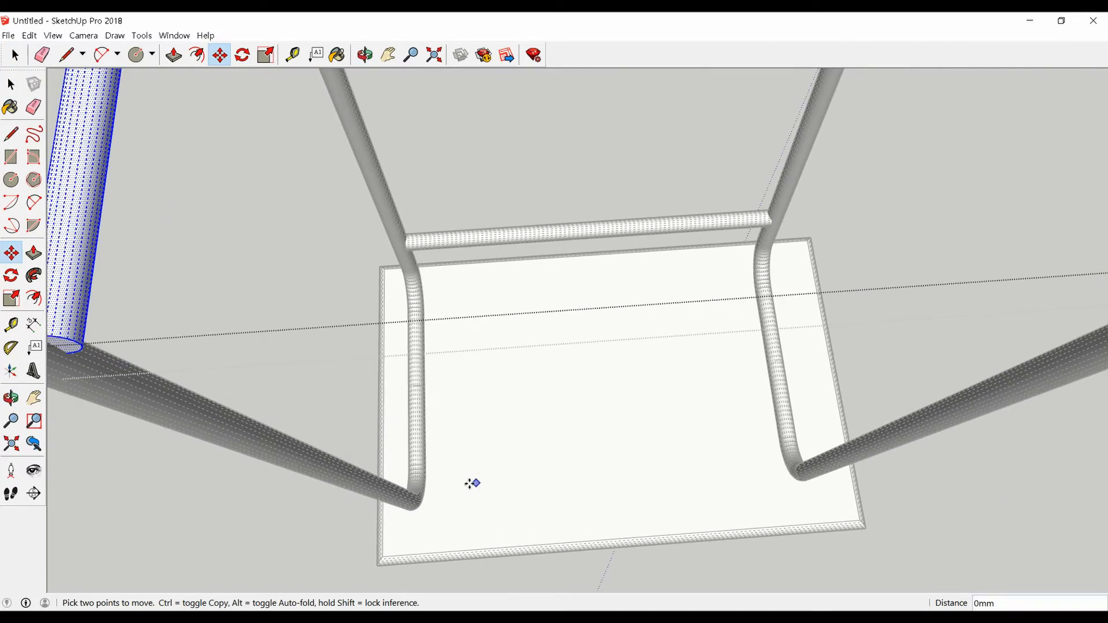
scroll(471, 483, down, 3)
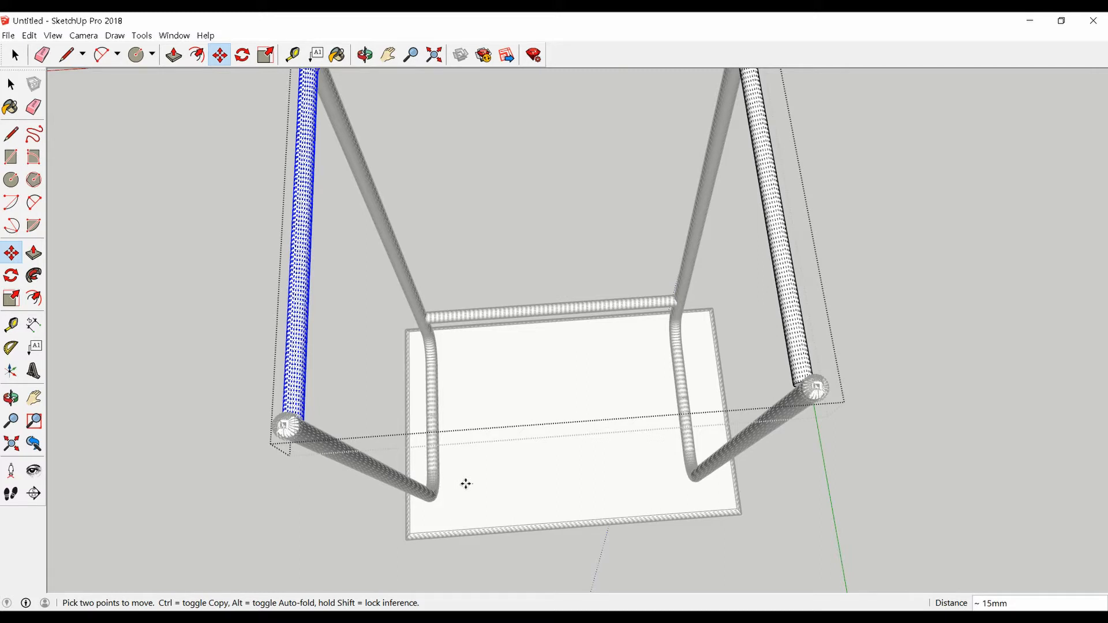
key(Return)
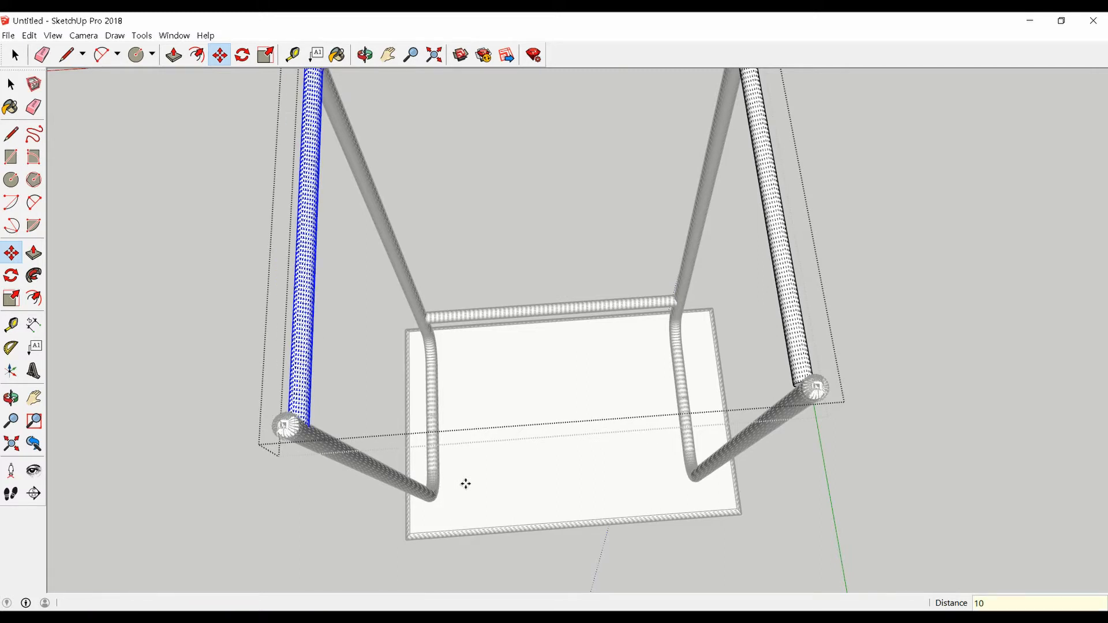
- Close the connecting tube group and turn off the display of hidden geometry
scroll(466, 484, down, 5)
key(space)
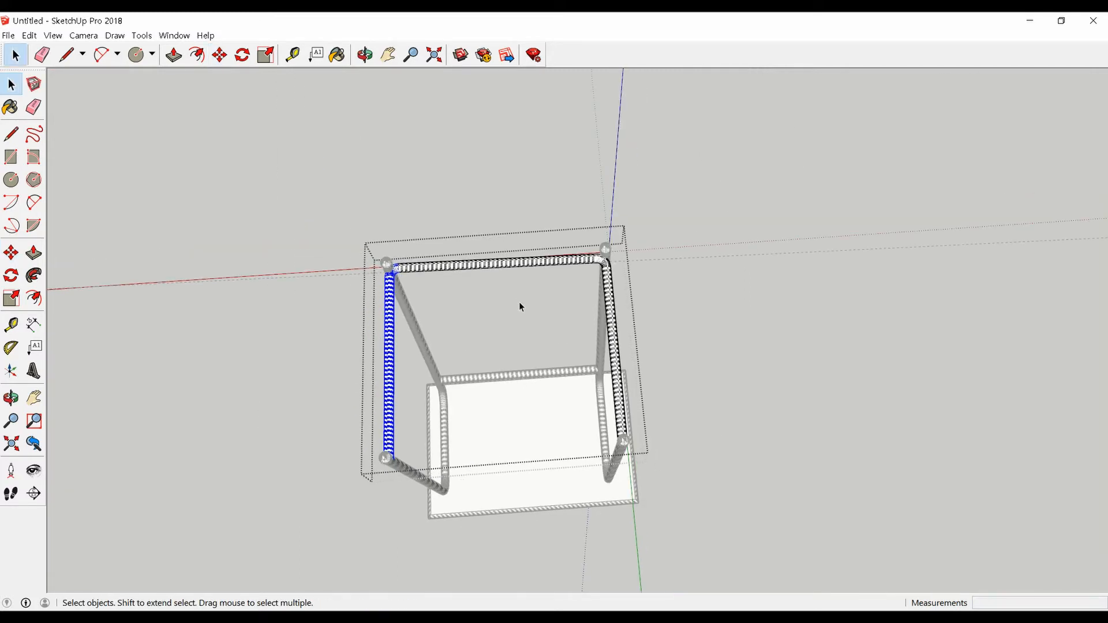
middle_drag(520, 307, 439, 263)
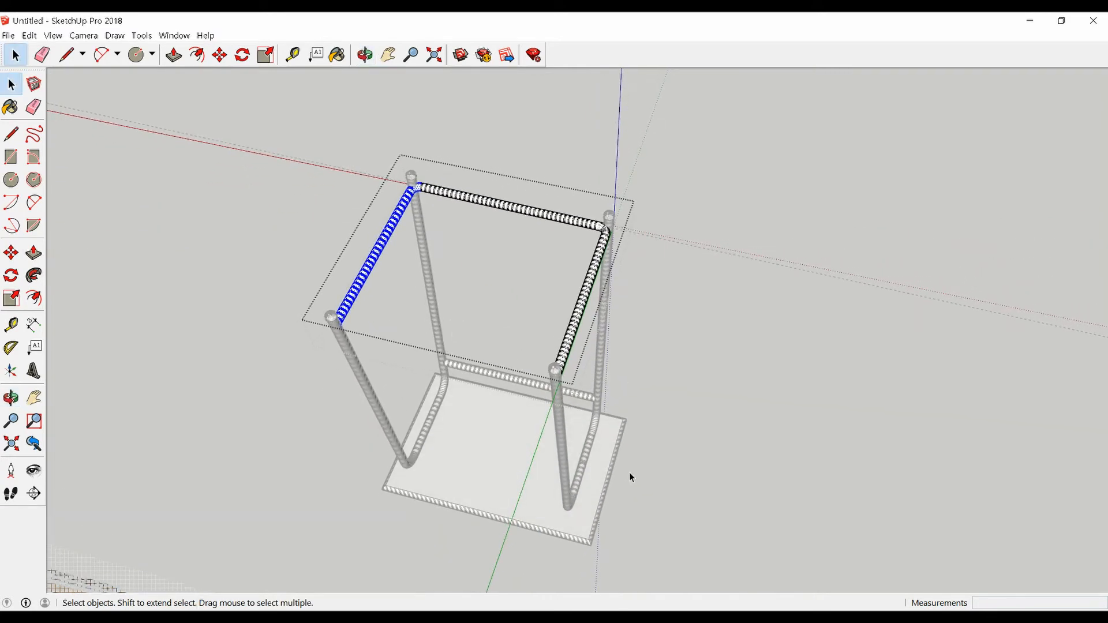
click(675, 497)
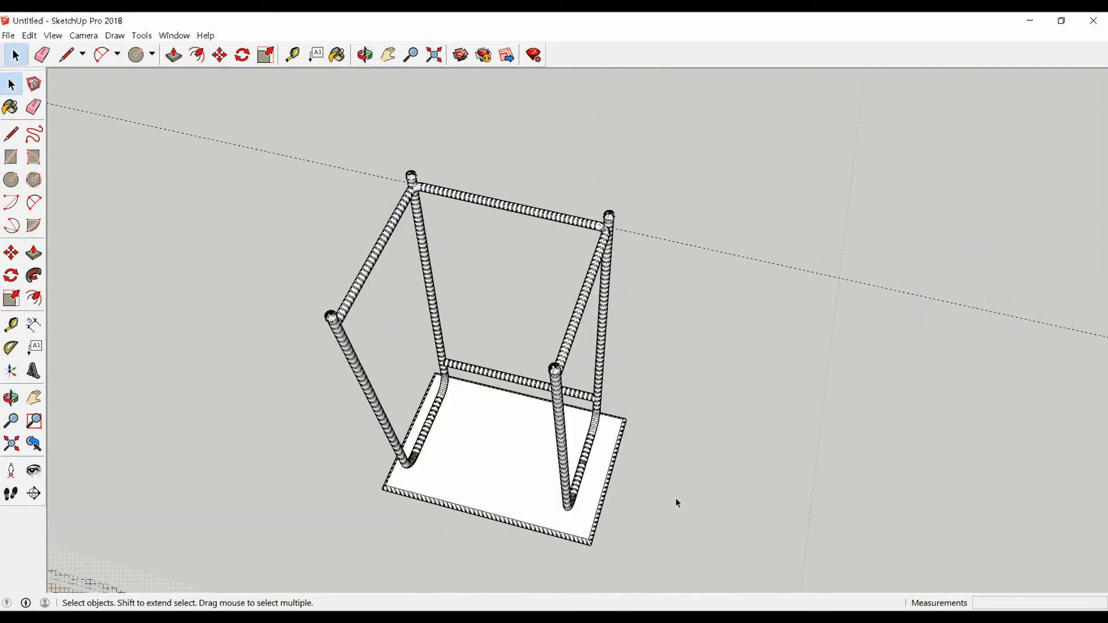
click(53, 36)
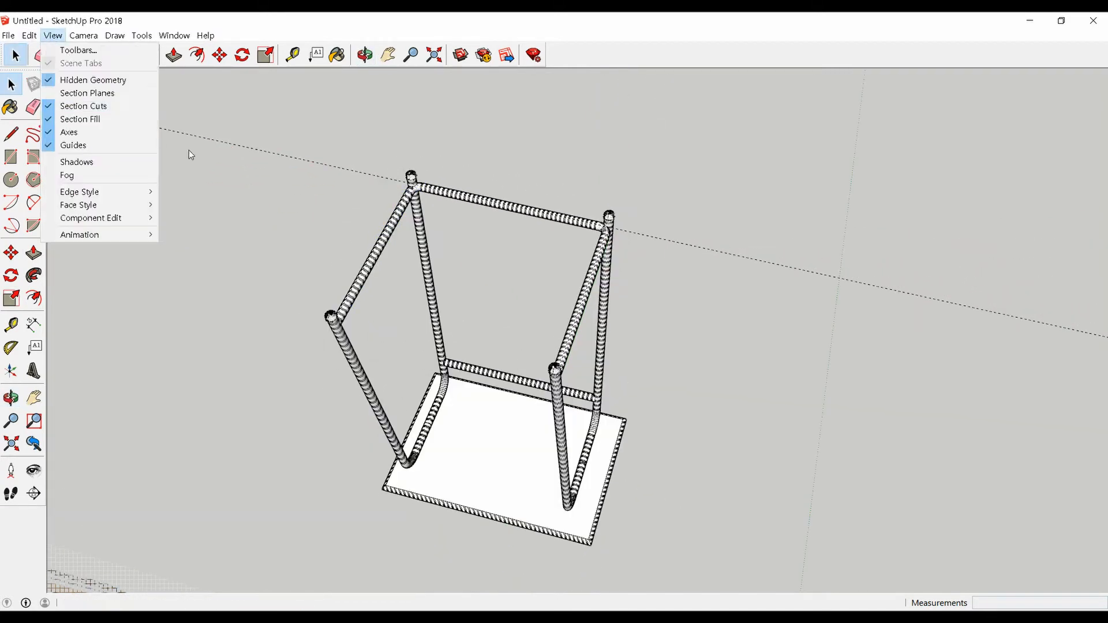
click(95, 78)
middle_drag(402, 382, 362, 300)
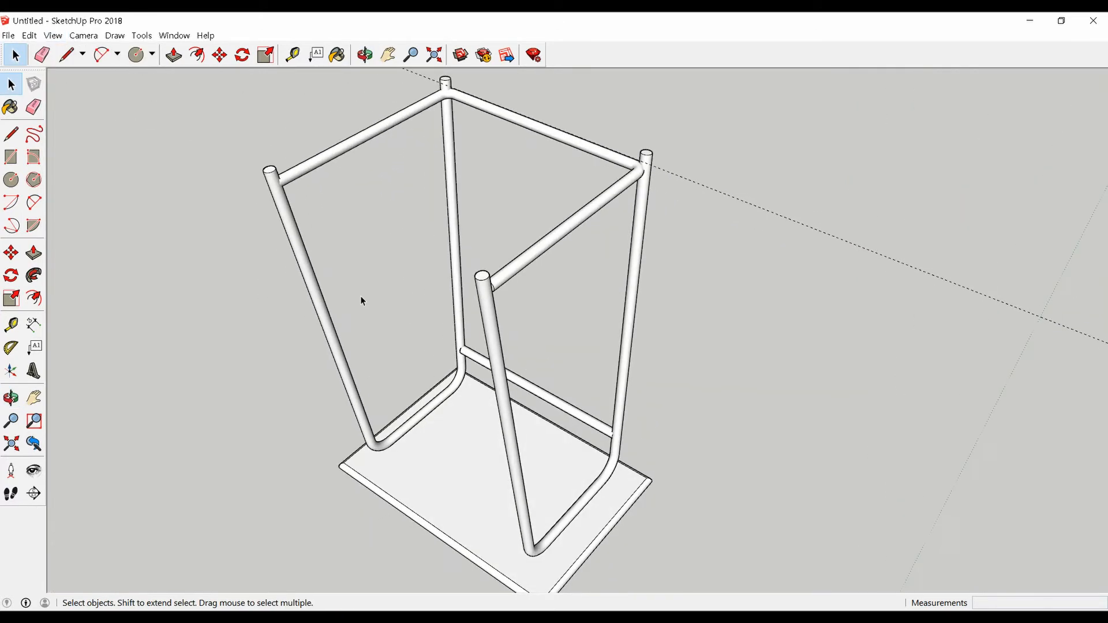
- Open one U-shaped leg component for editing and try to unhide all of its hidden geometry
double_click(495, 351)
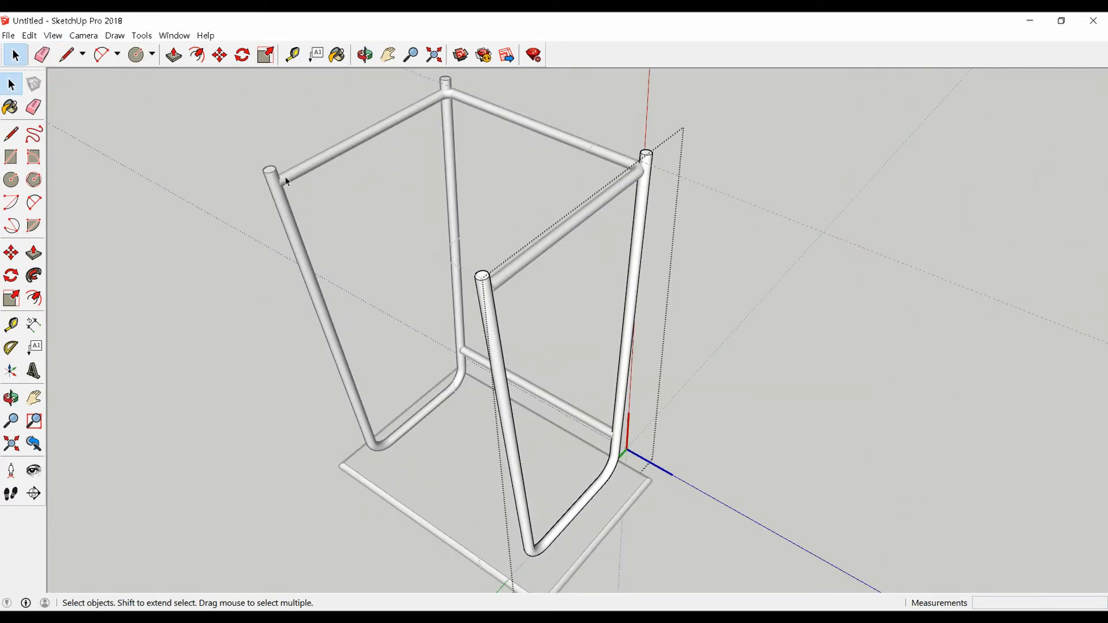
click(29, 36)
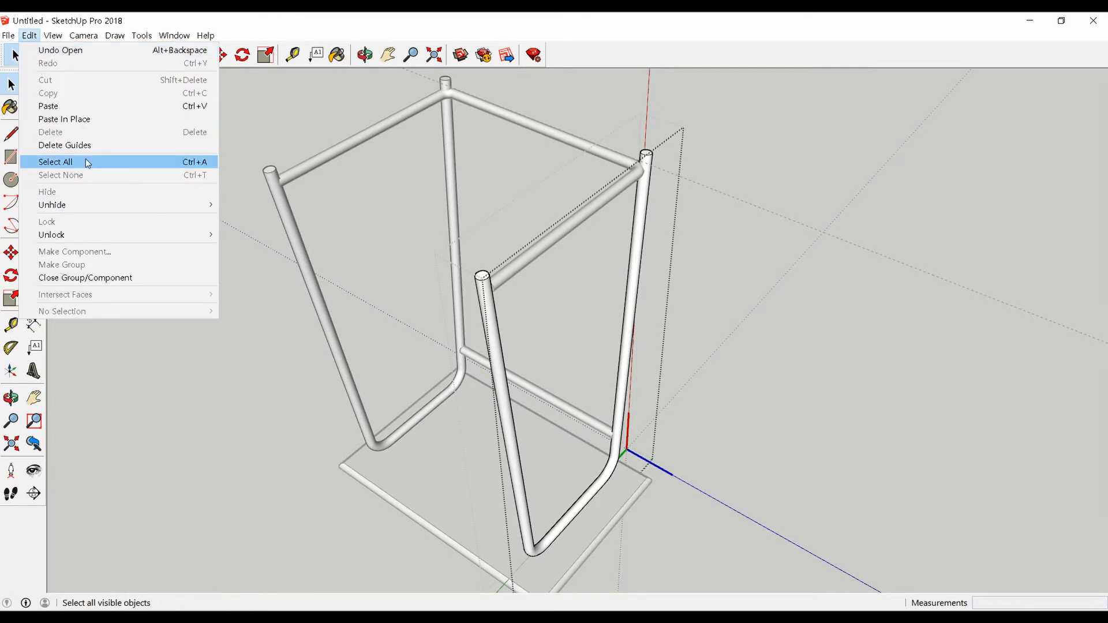
mouse_move(66, 206)
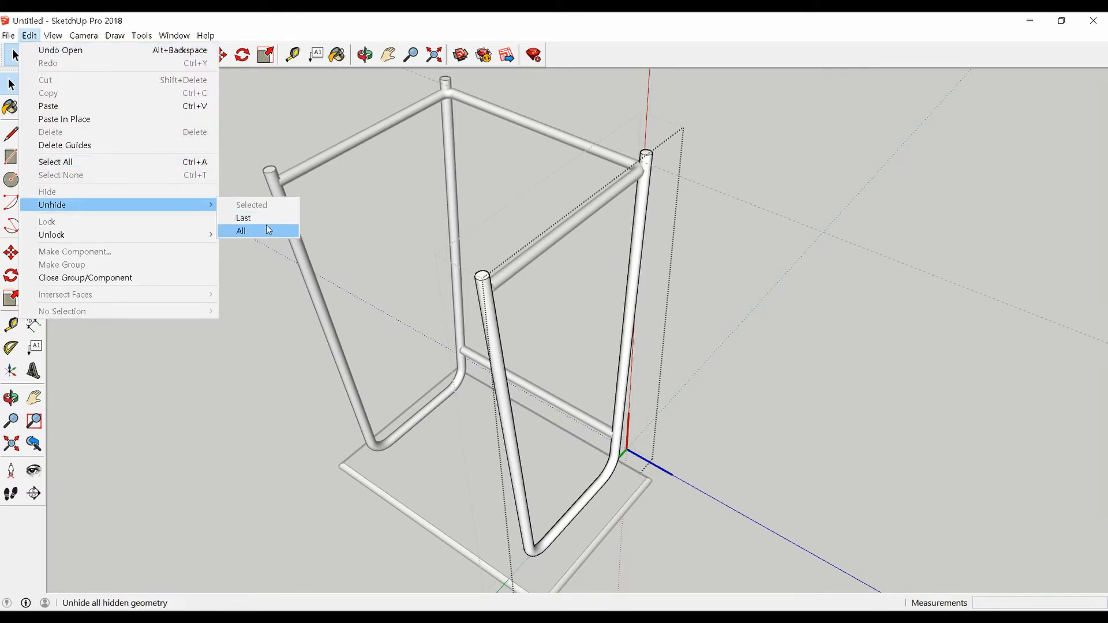
click(260, 231)
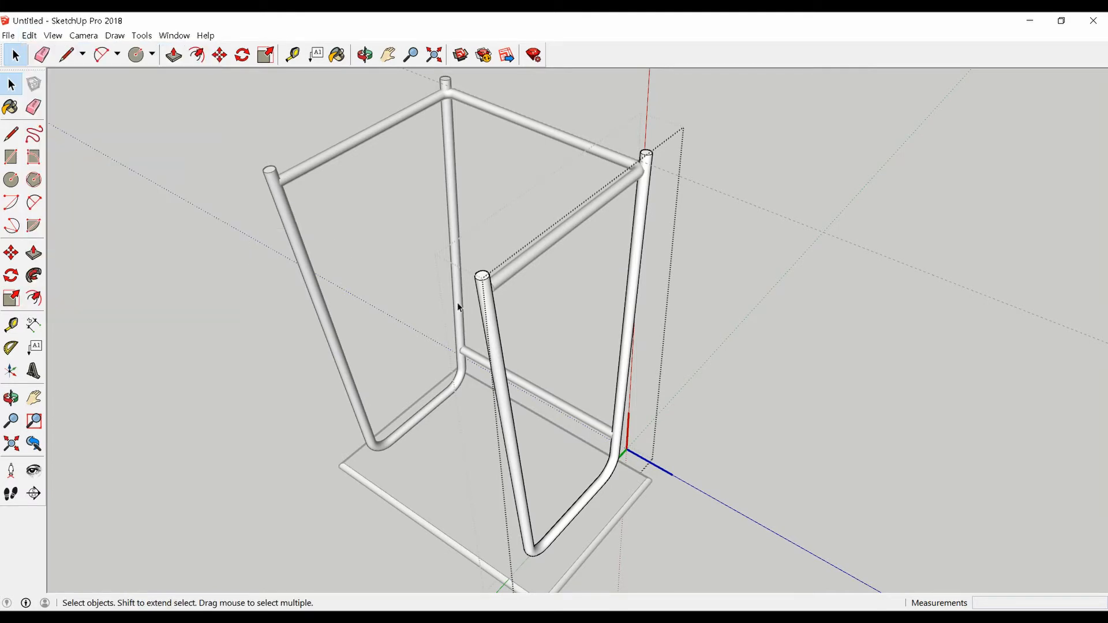
click(491, 299)
scroll(490, 295, down, 1)
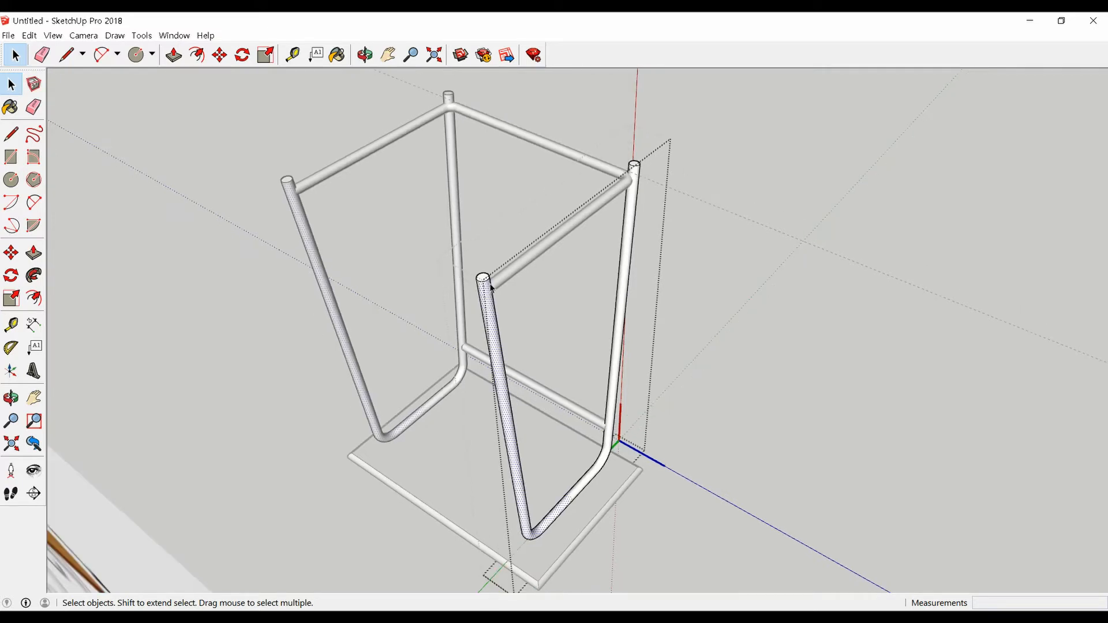
middle_drag(489, 296, 603, 293)
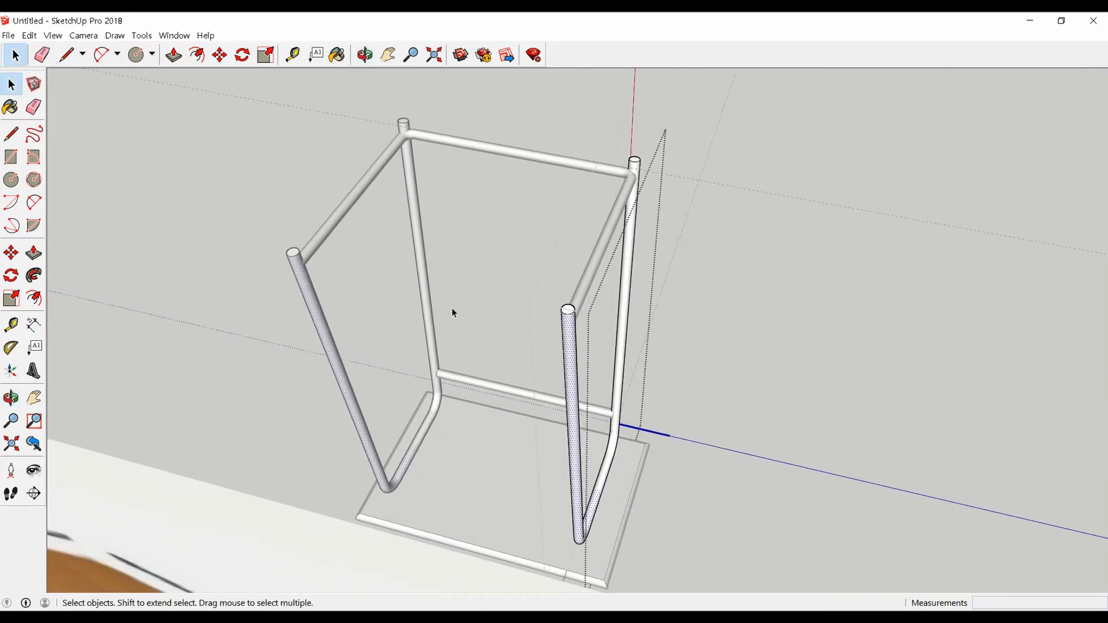
- Open the opposite U-shaped leg component, unhide all hidden geometry to restore the foot caps, and close the component
click(293, 256)
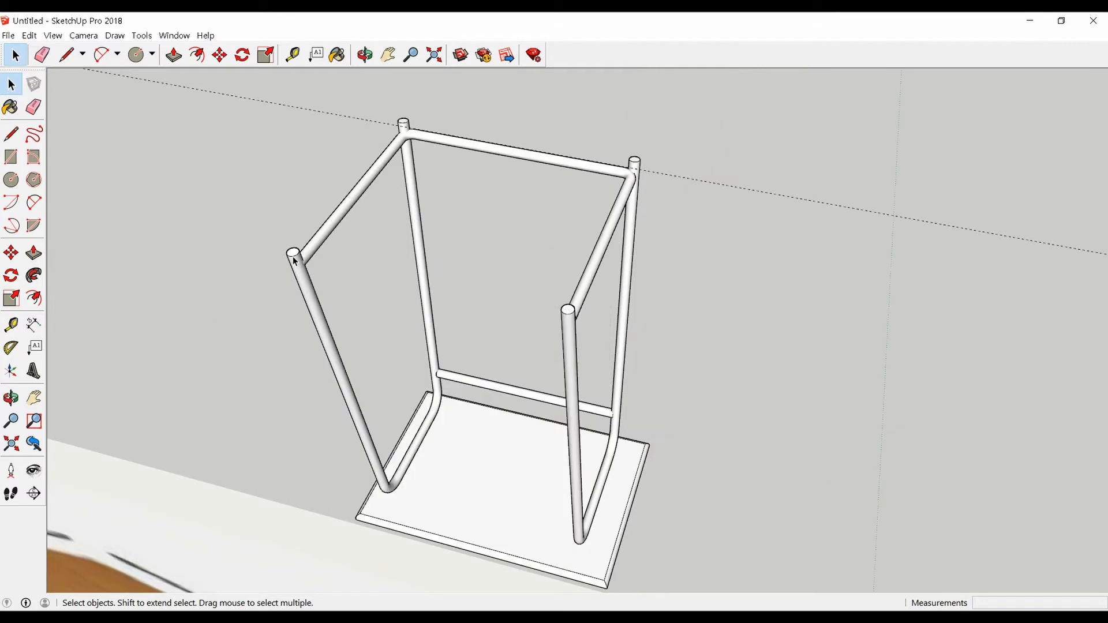
double_click(316, 312)
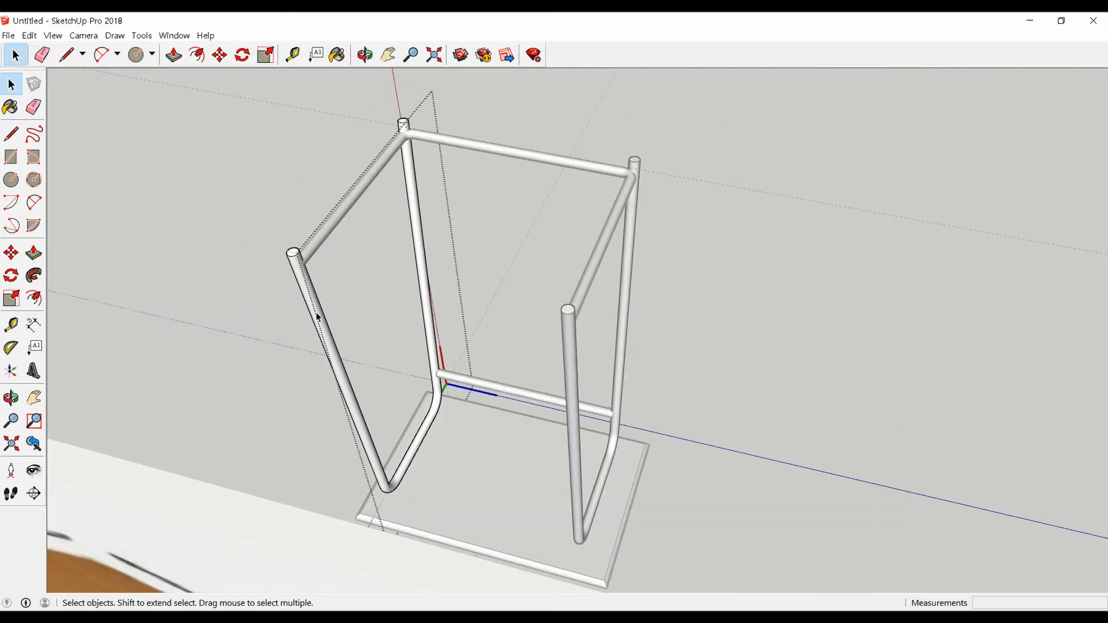
click(29, 35)
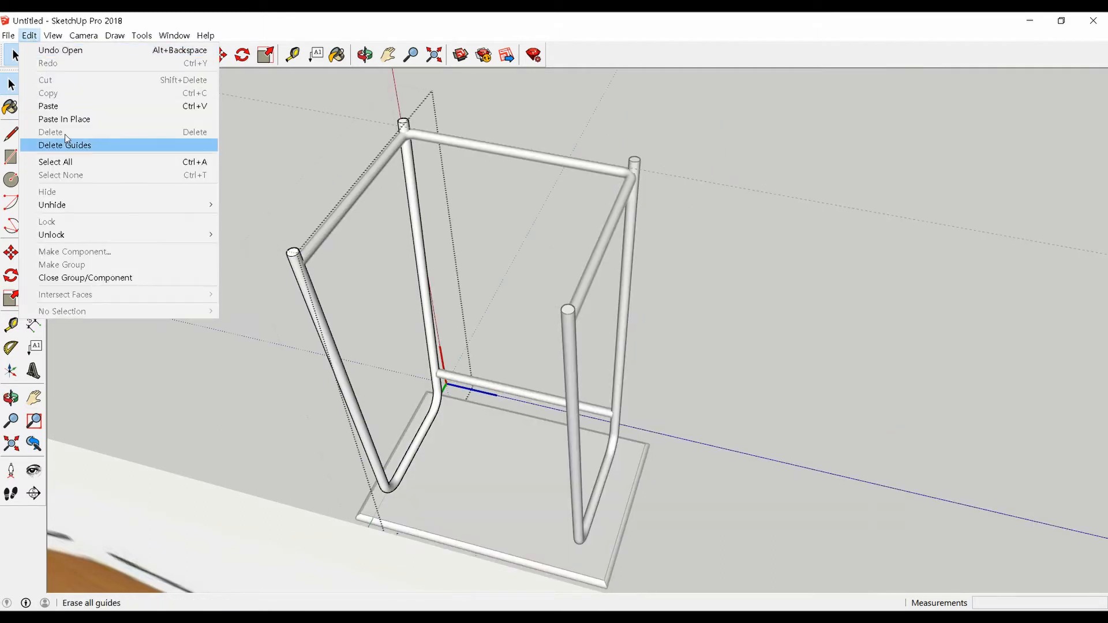
mouse_move(155, 205)
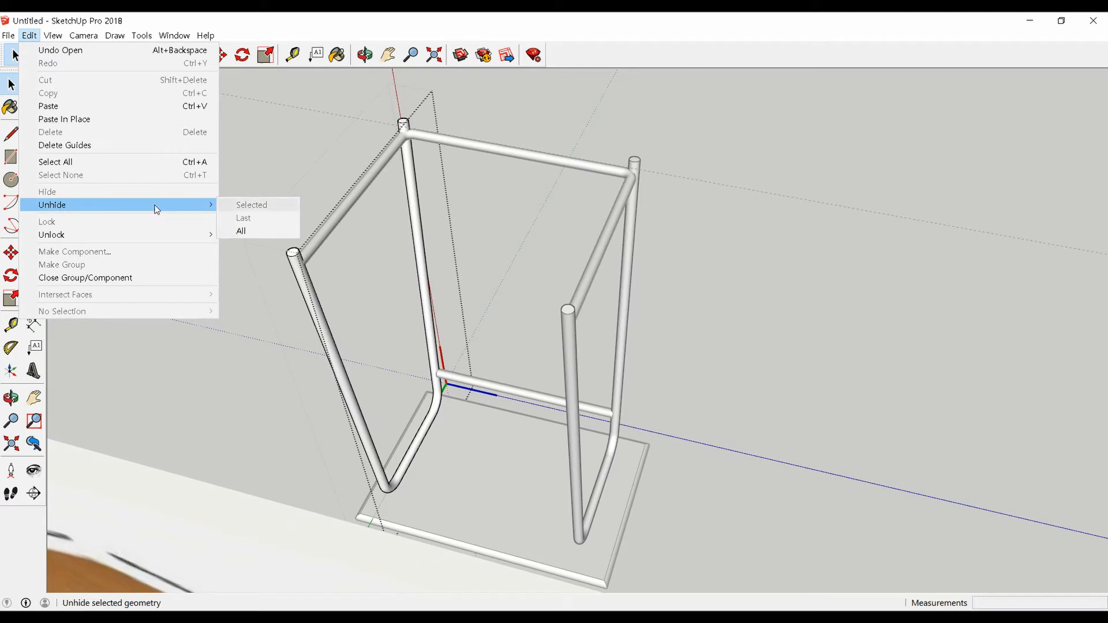
click(241, 231)
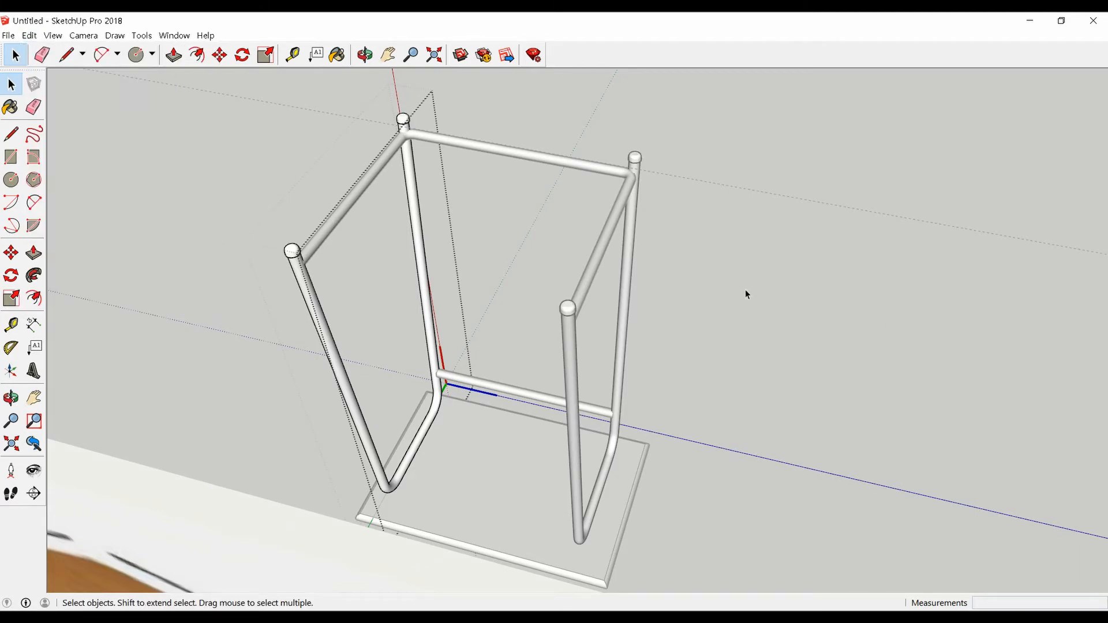
middle_drag(747, 295, 613, 373)
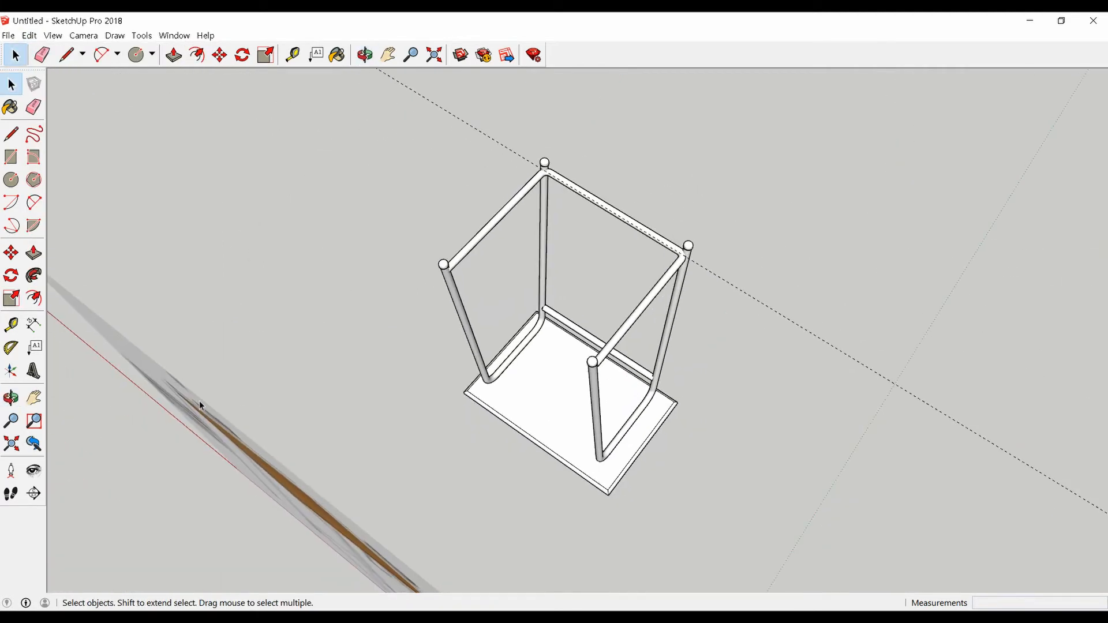
- Select the leg frame without the desktop and move it about 19 mm along the green axis to centre it on the desktop
scroll(485, 337, down, 3)
middle_drag(773, 237, 466, 234)
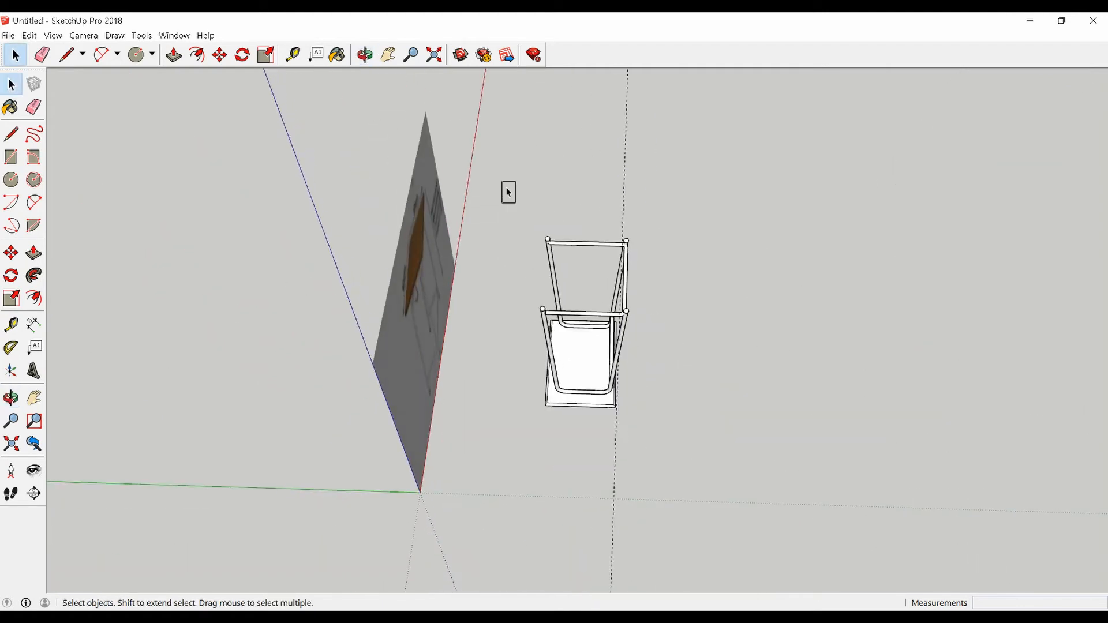
drag(508, 193, 742, 442)
scroll(574, 396, up, 5)
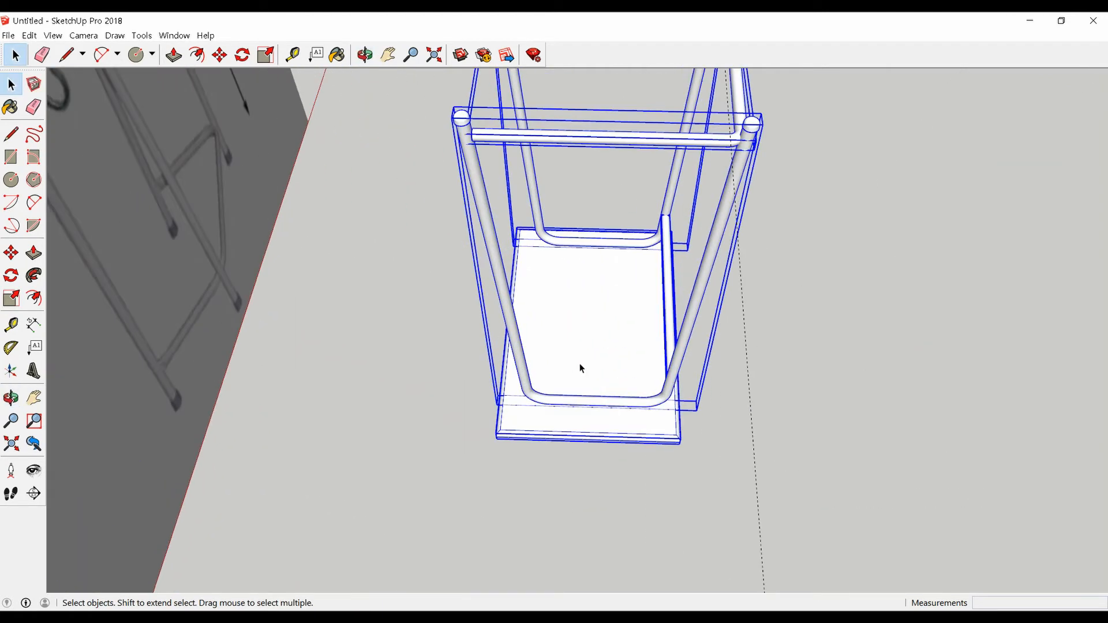
middle_drag(579, 368, 597, 400)
scroll(594, 399, up, 5)
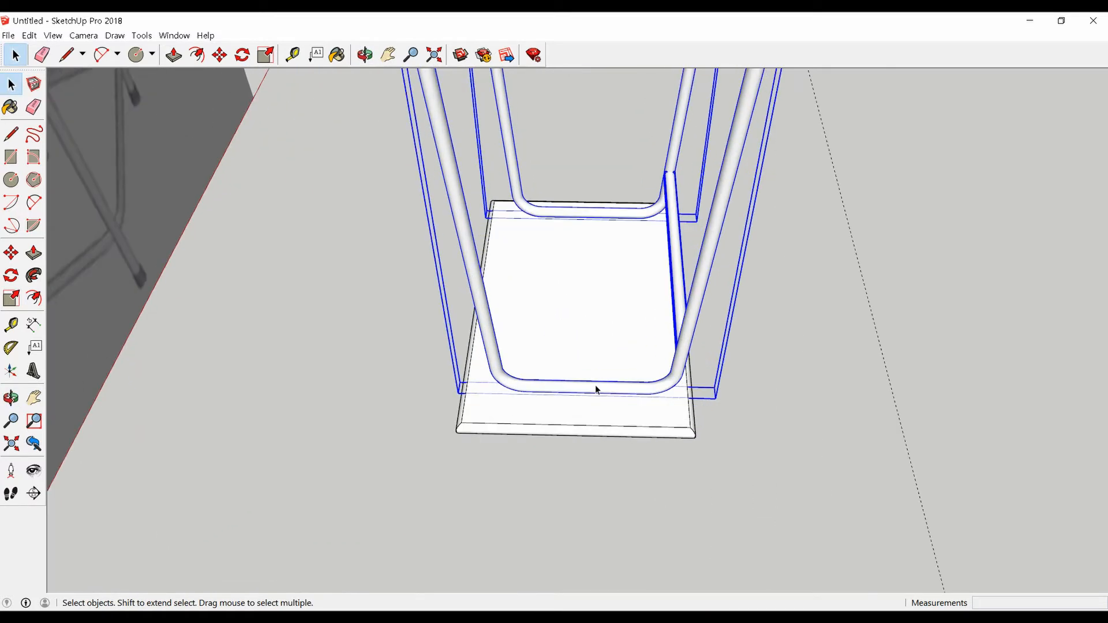
scroll(600, 403, up, 3)
key(m)
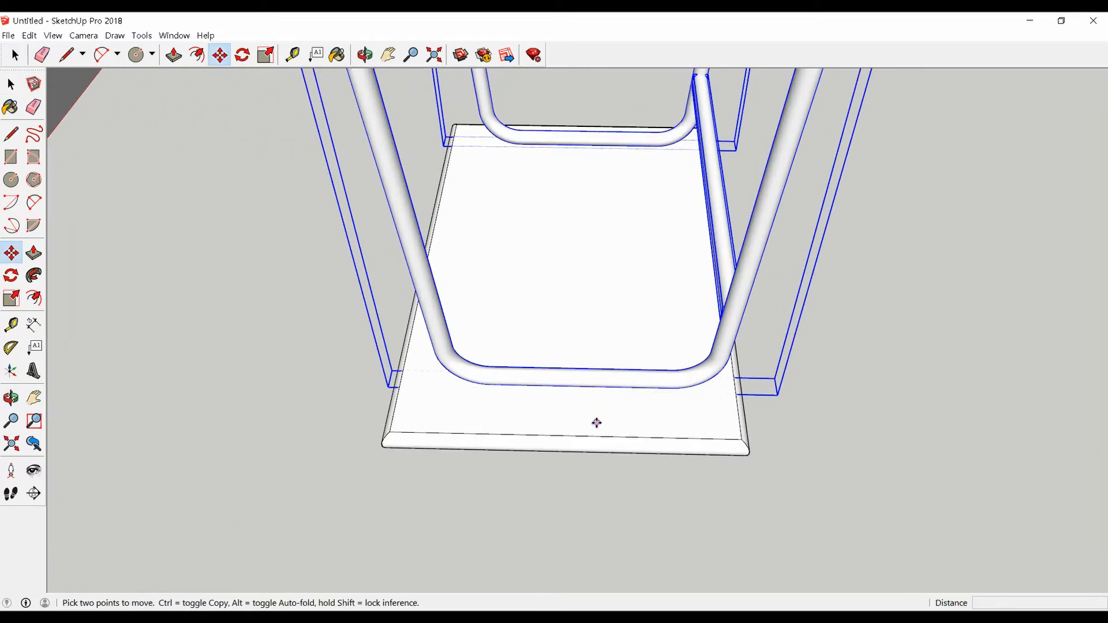
click(596, 423)
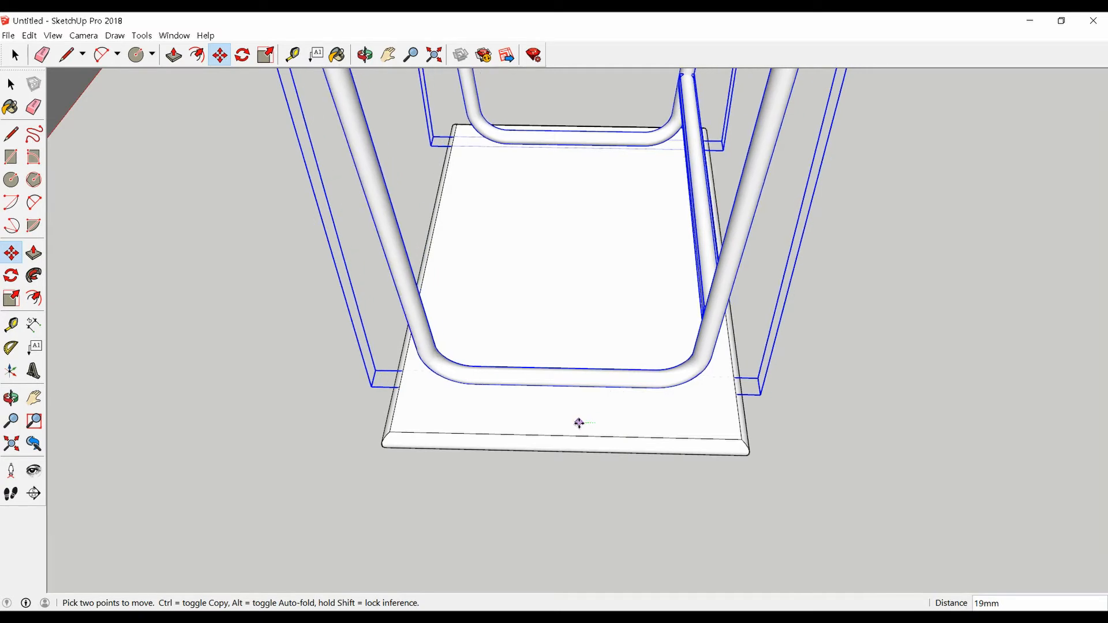
scroll(579, 424, down, 5)
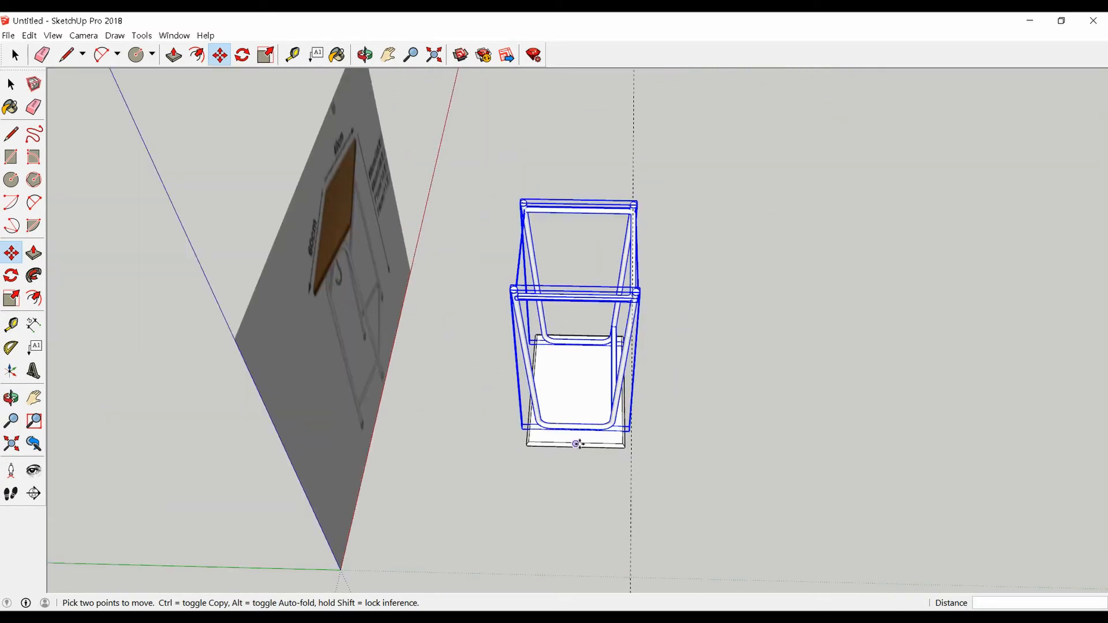
- Select the entire desk and flip it along the blue direction so it stands upright on its legs
key(space)
drag(480, 144, 730, 513)
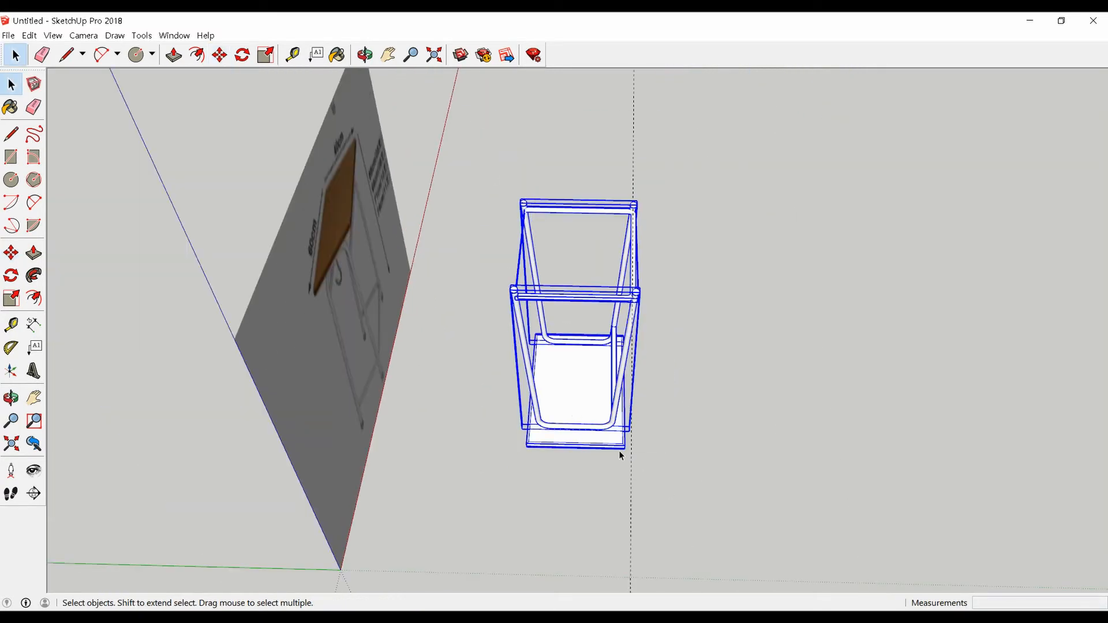
middle_drag(618, 450, 486, 359)
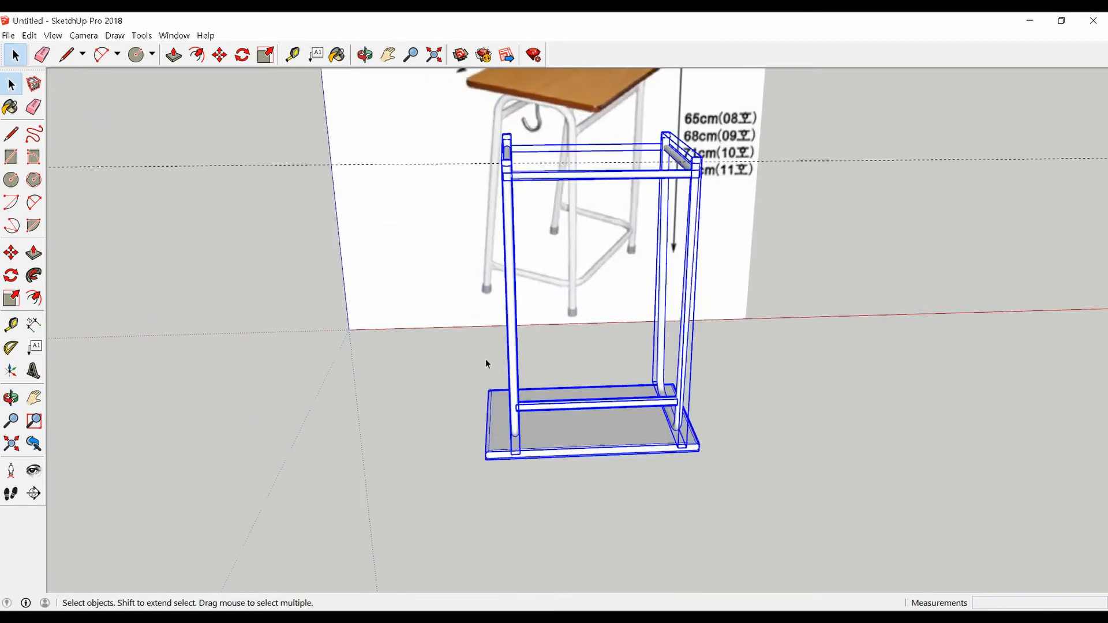
scroll(590, 431, up, 4)
right_click(591, 434)
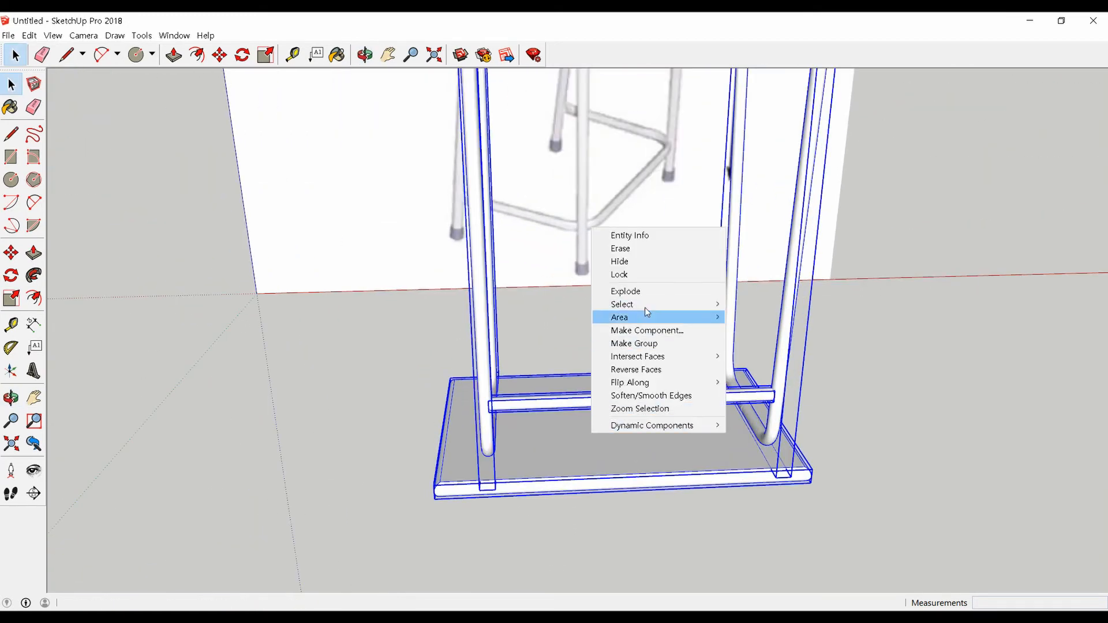
mouse_move(655, 383)
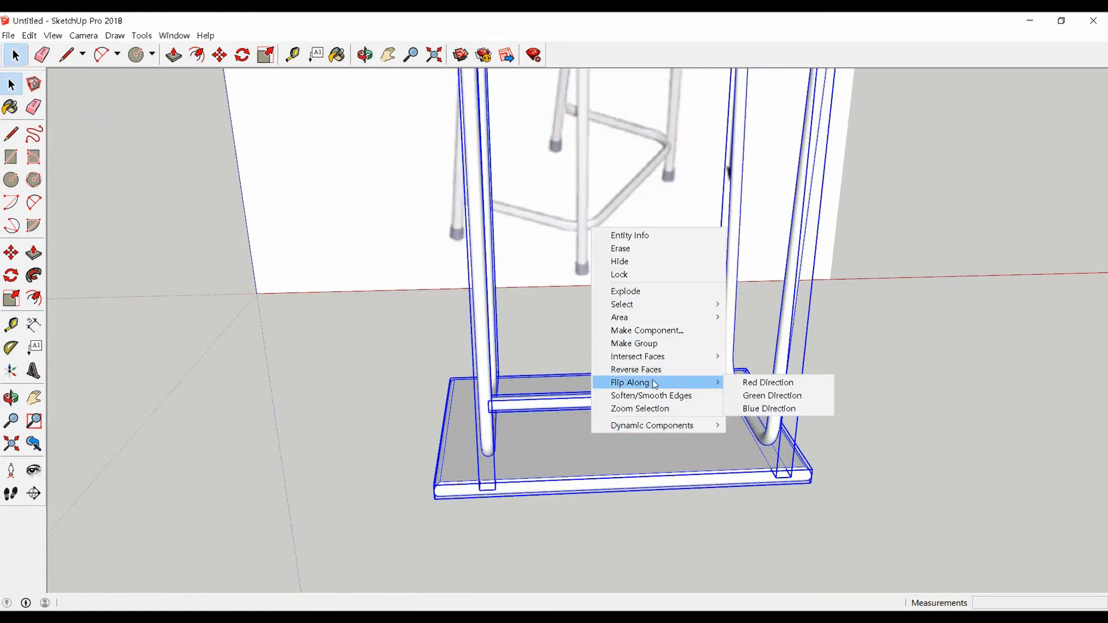
click(792, 408)
scroll(731, 444, down, 3)
middle_drag(730, 445, 457, 462)
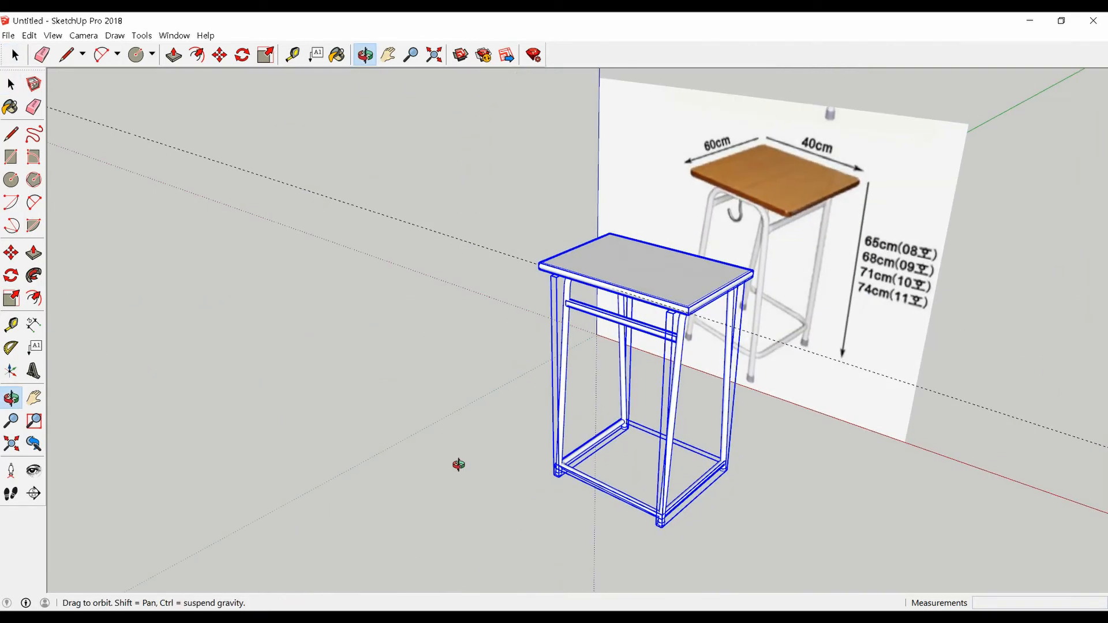
click(496, 494)
scroll(674, 399, down, 3)
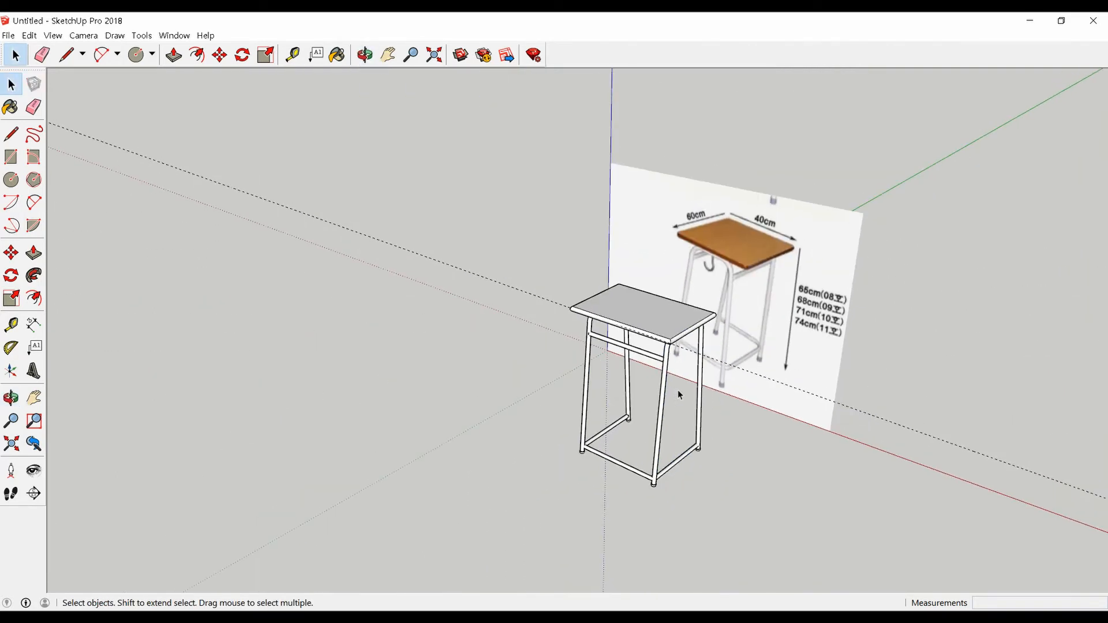
middle_drag(678, 390, 728, 365)
scroll(667, 325, up, 6)
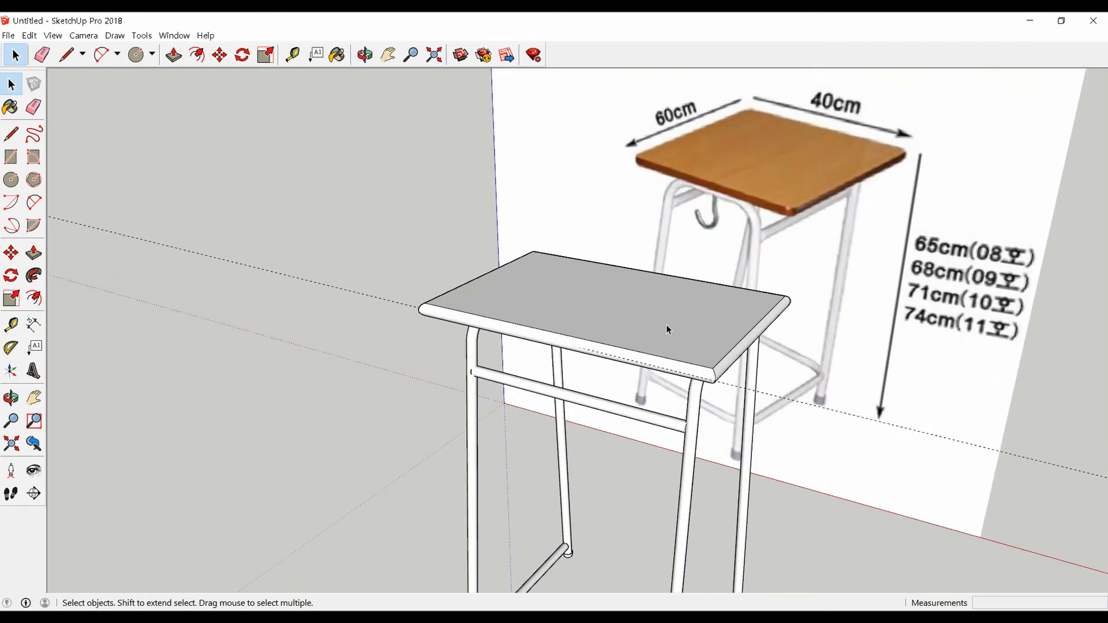
- Paint the desktop with the Wood Bamboo material from the Wood collection
key(b)
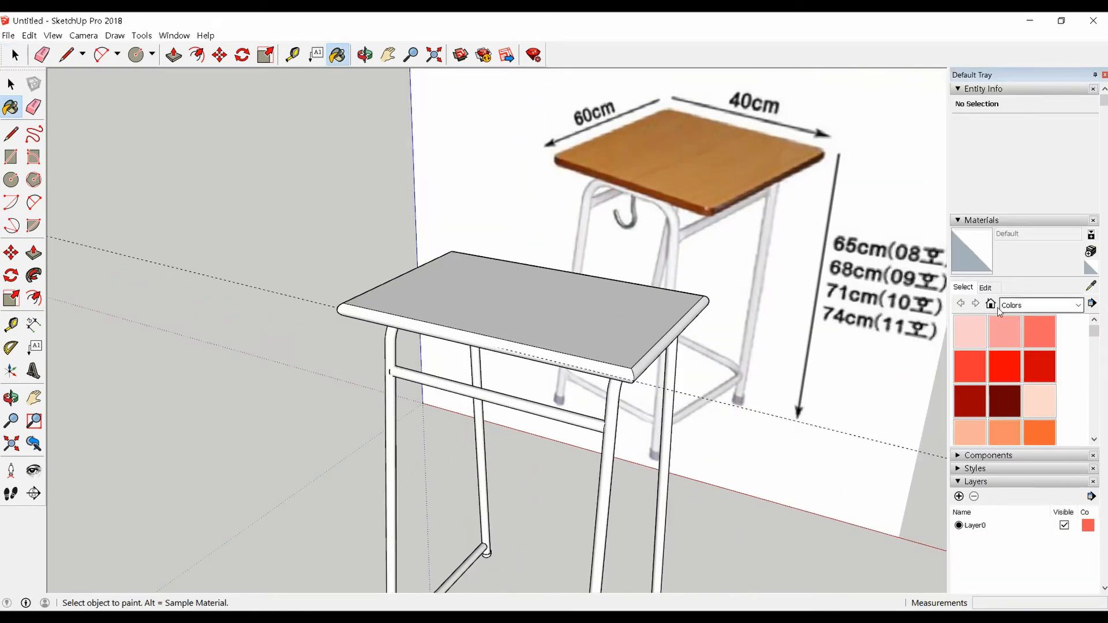
click(1008, 305)
click(1033, 482)
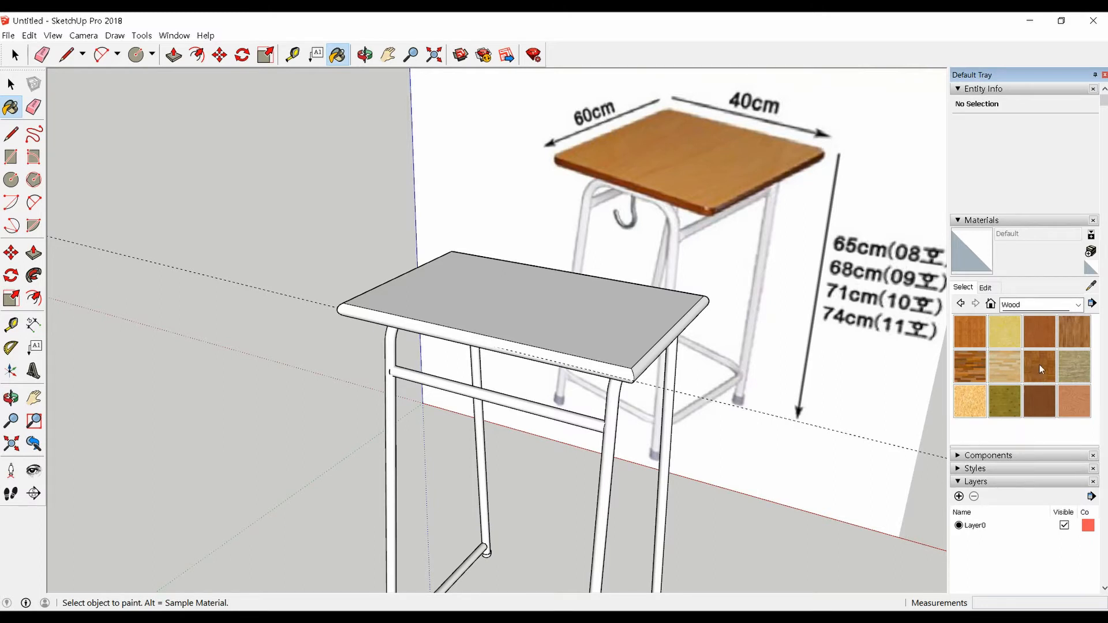
click(1040, 334)
click(962, 333)
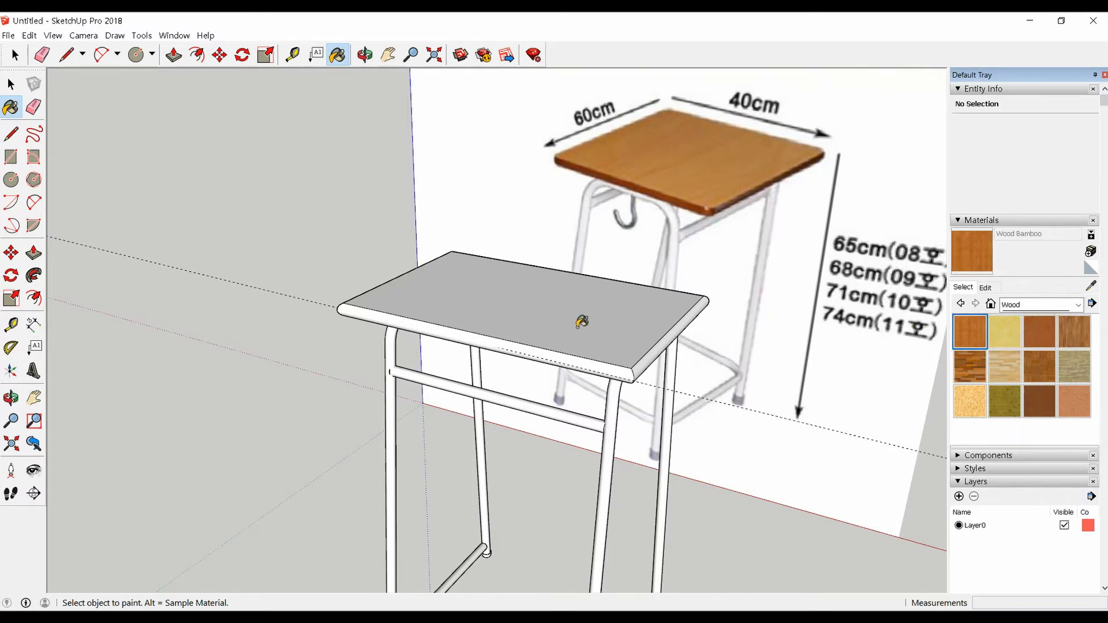
click(580, 322)
- Open a U-shaped leg component for editing and select its foot cap
scroll(580, 322, down, 5)
middle_drag(587, 329, 587, 309)
key(space)
scroll(570, 542, up, 6)
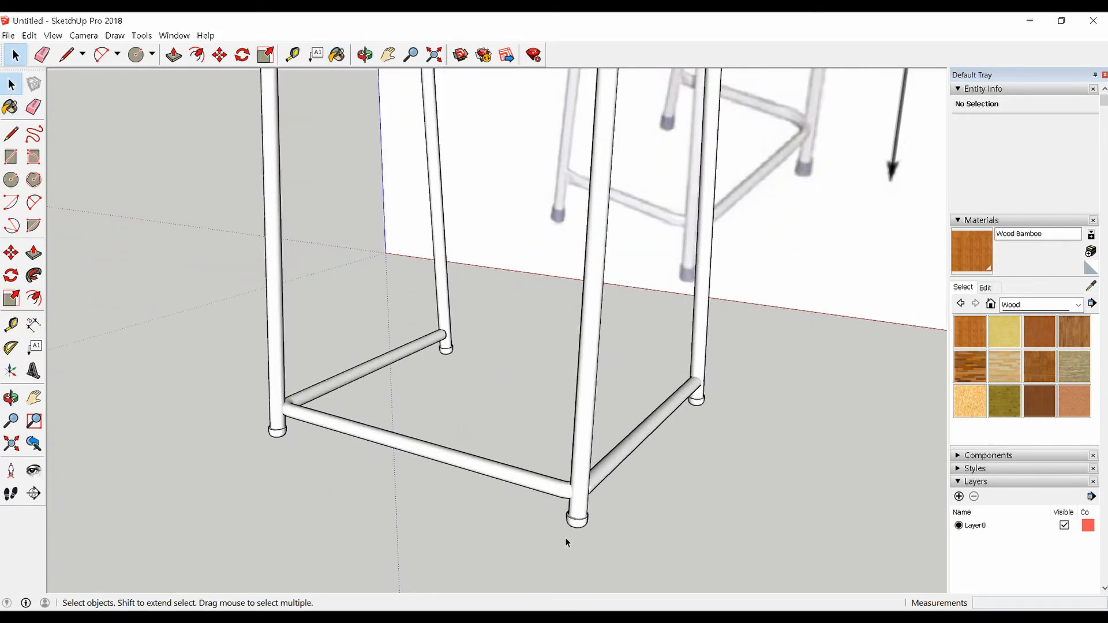
double_click(590, 517)
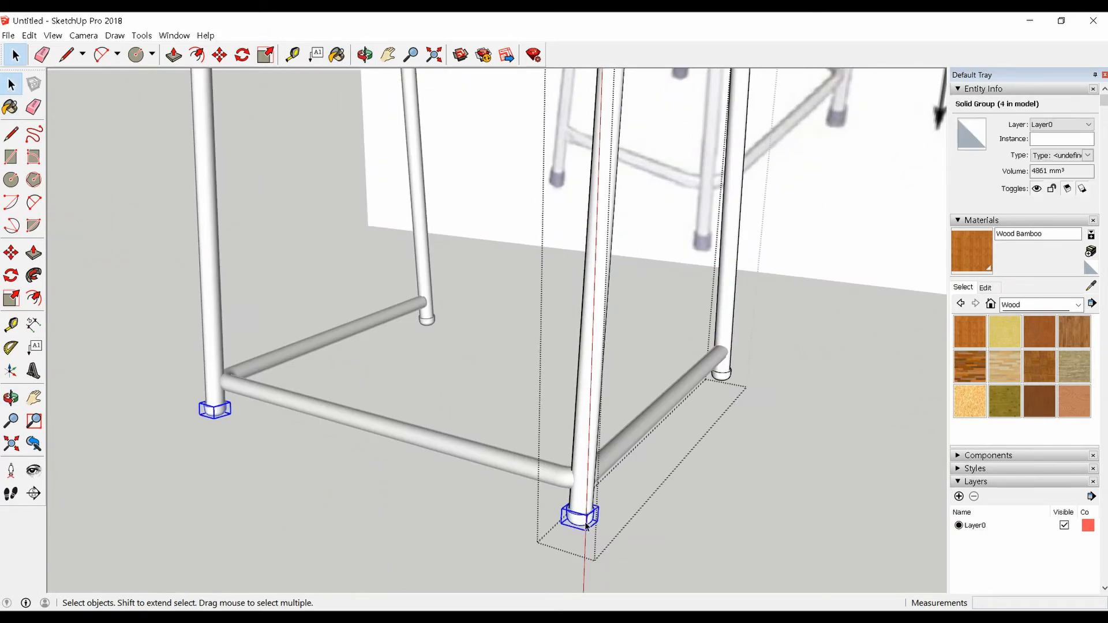
- Paint the selected foot cap with Color M06 from the Colors collection and close the leg component
key(b)
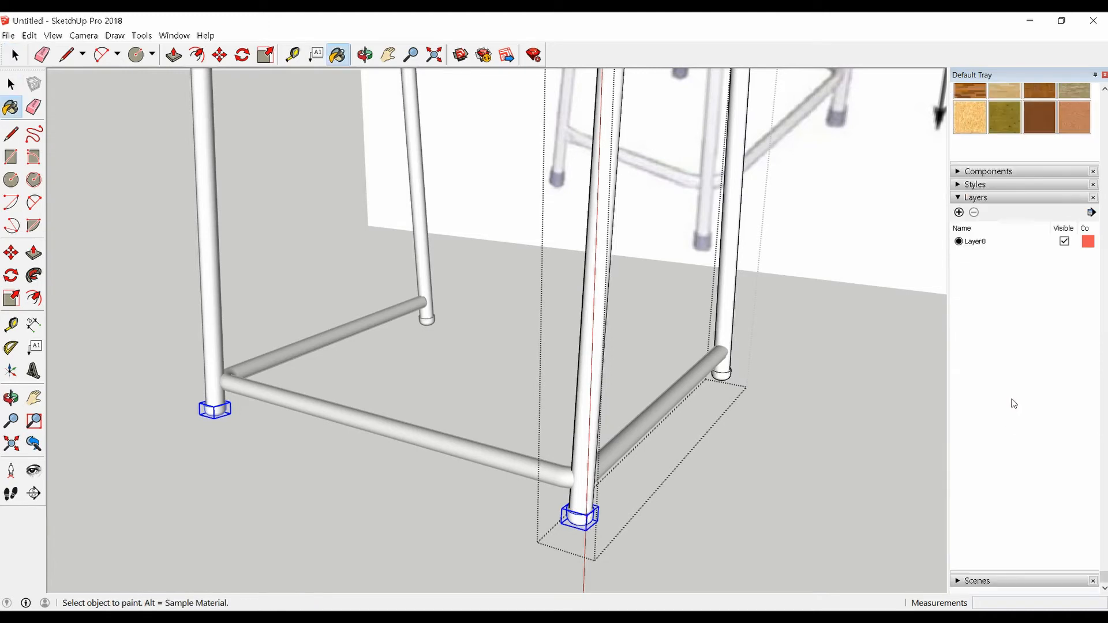
click(1078, 305)
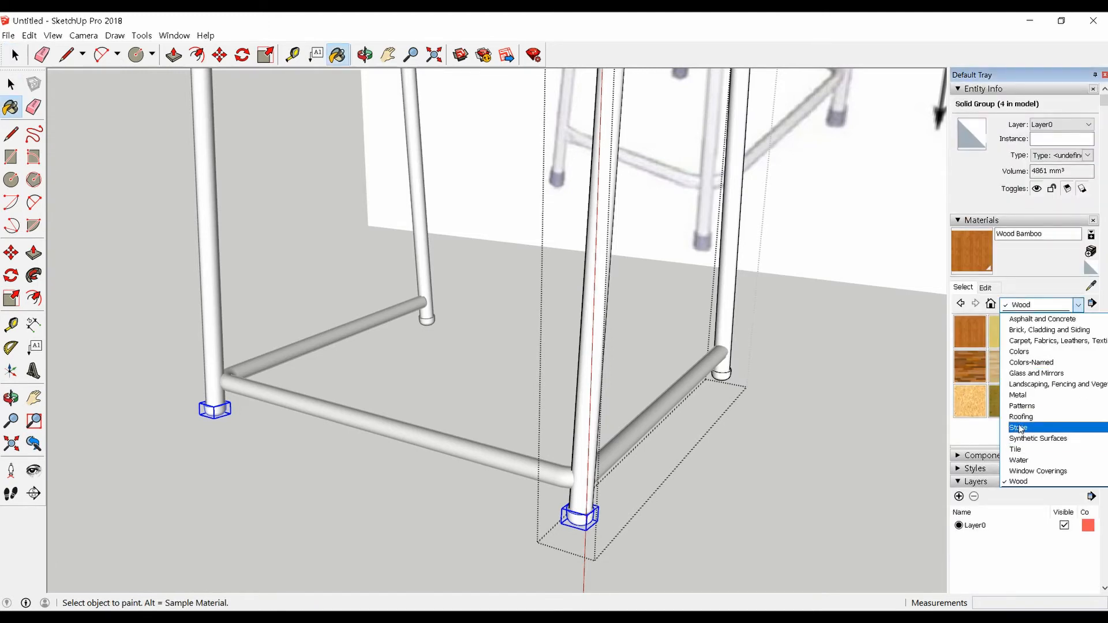
click(1030, 352)
scroll(1030, 364, down, 6)
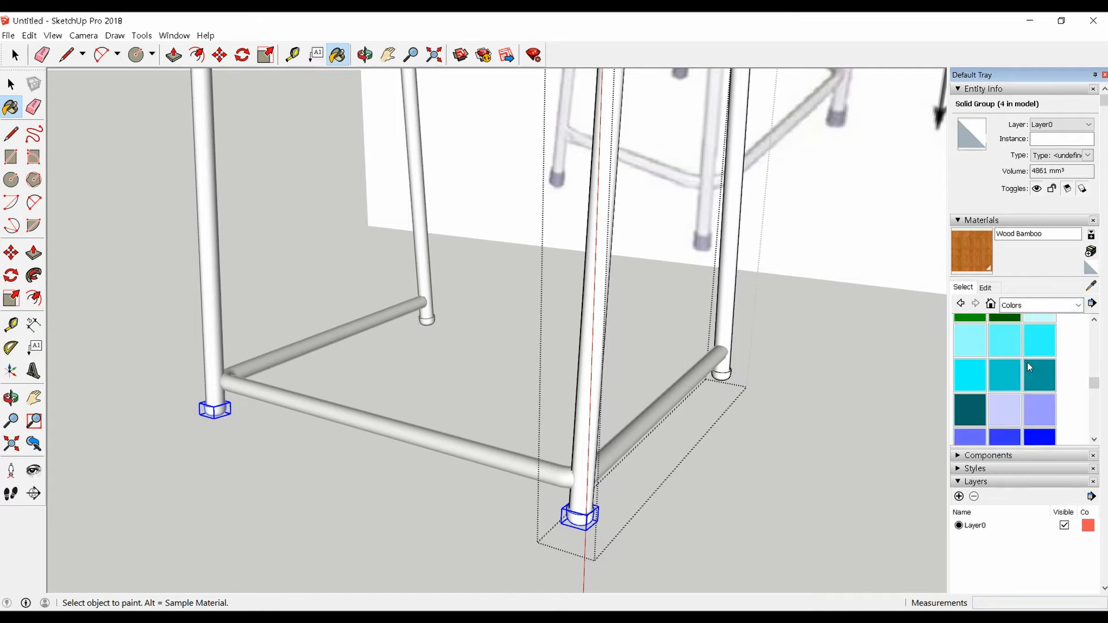
scroll(1030, 366, down, 8)
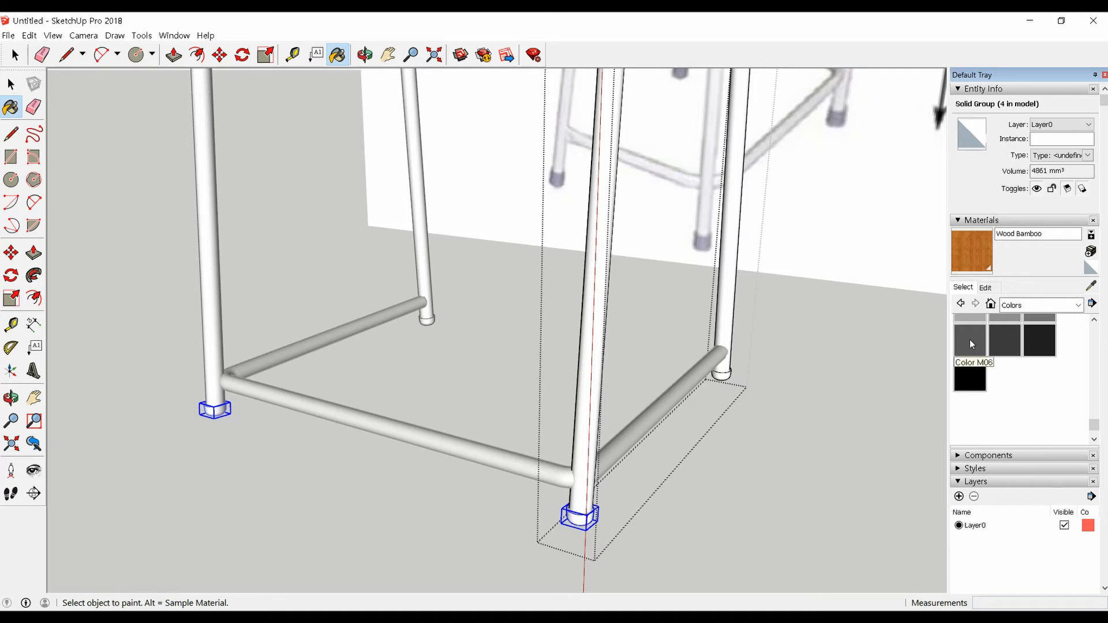
click(971, 345)
click(583, 518)
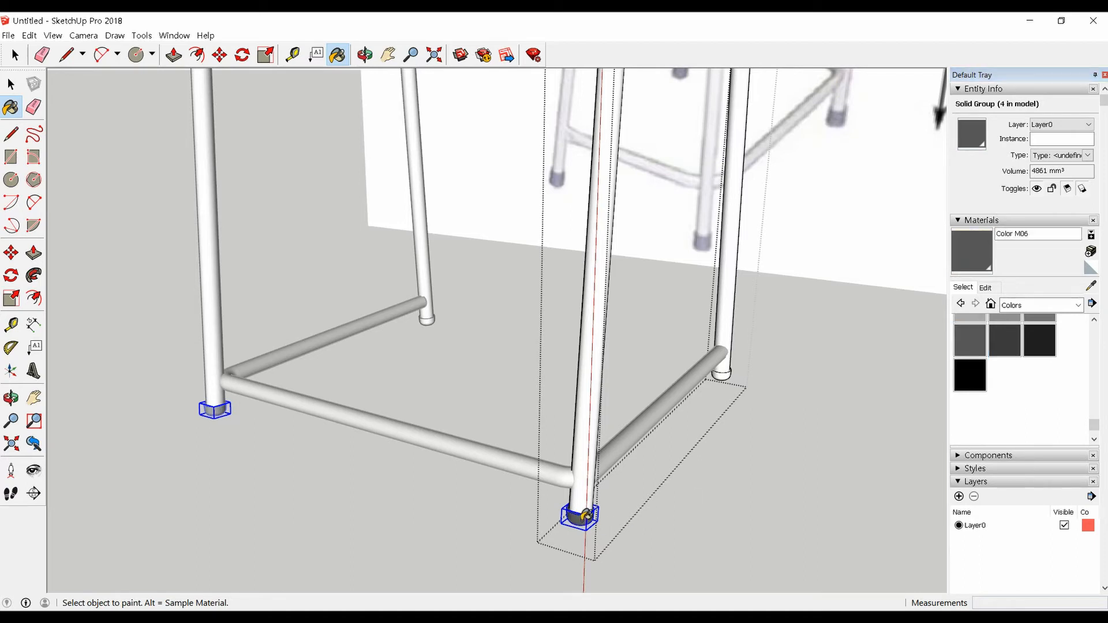
key(space)
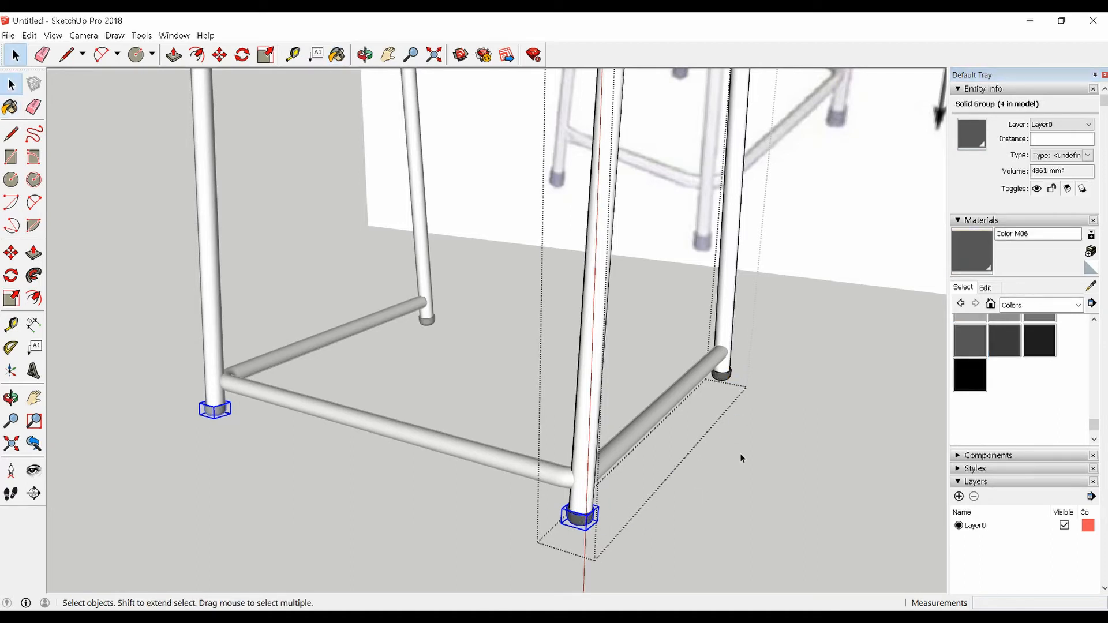
click(739, 456)
- Delete all guides from the model
mouse_move(739, 456)
middle_down()
mouse_move(676, 469)
mouse_move(734, 433)
mouse_move(573, 456)
middle_up()
scroll(676, 470, down, 5)
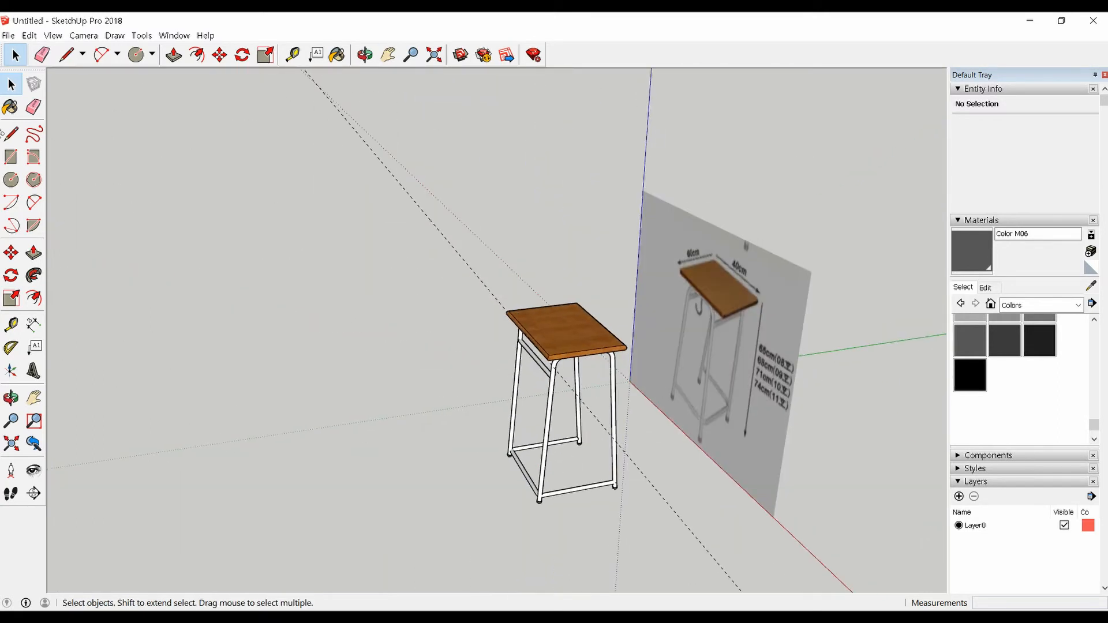
click(25, 35)
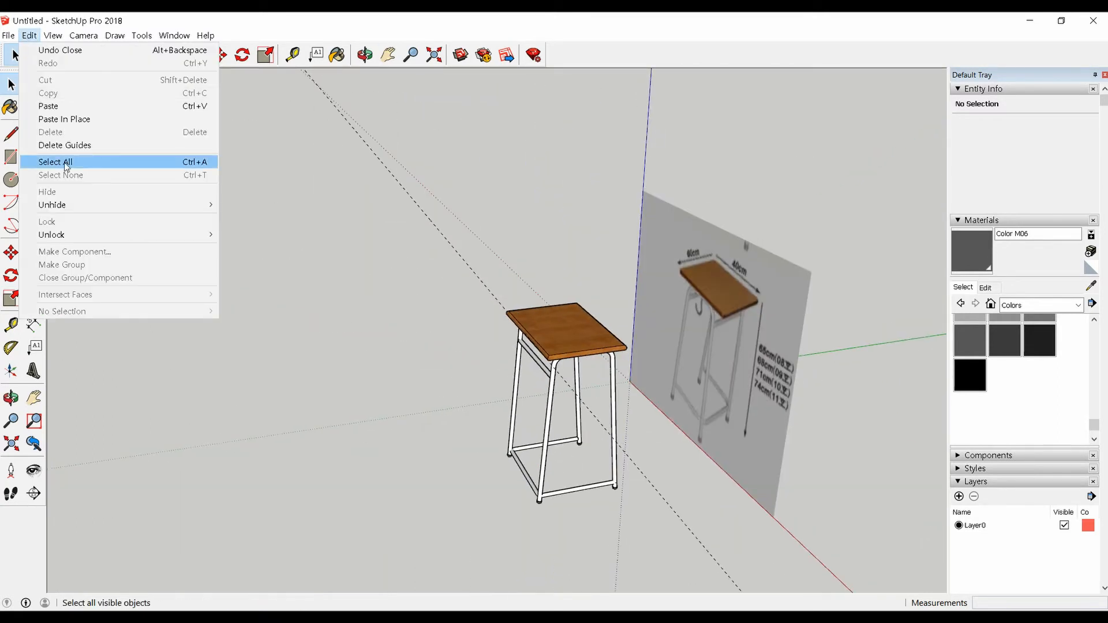
click(58, 146)
- Delete the reference image standing behind the desk
scroll(524, 318, down, 3)
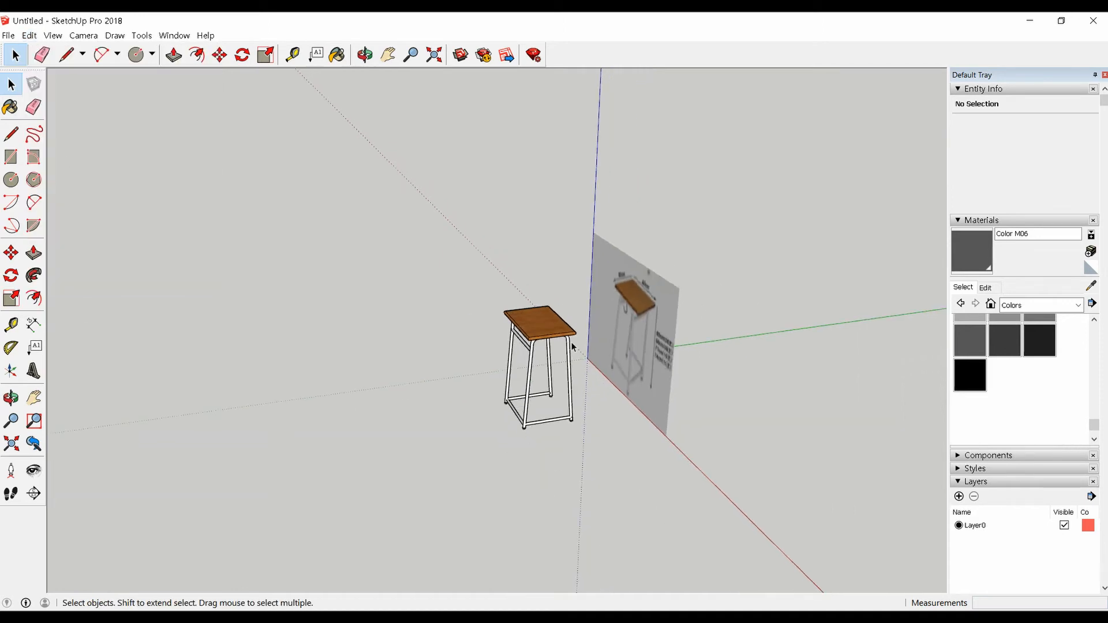
click(617, 317)
middle_drag(616, 317, 657, 319)
key(Delete)
- Select all parts of the desk and make them one component named 책상
drag(396, 260, 643, 438)
scroll(531, 313, up, 4)
right_click(531, 314)
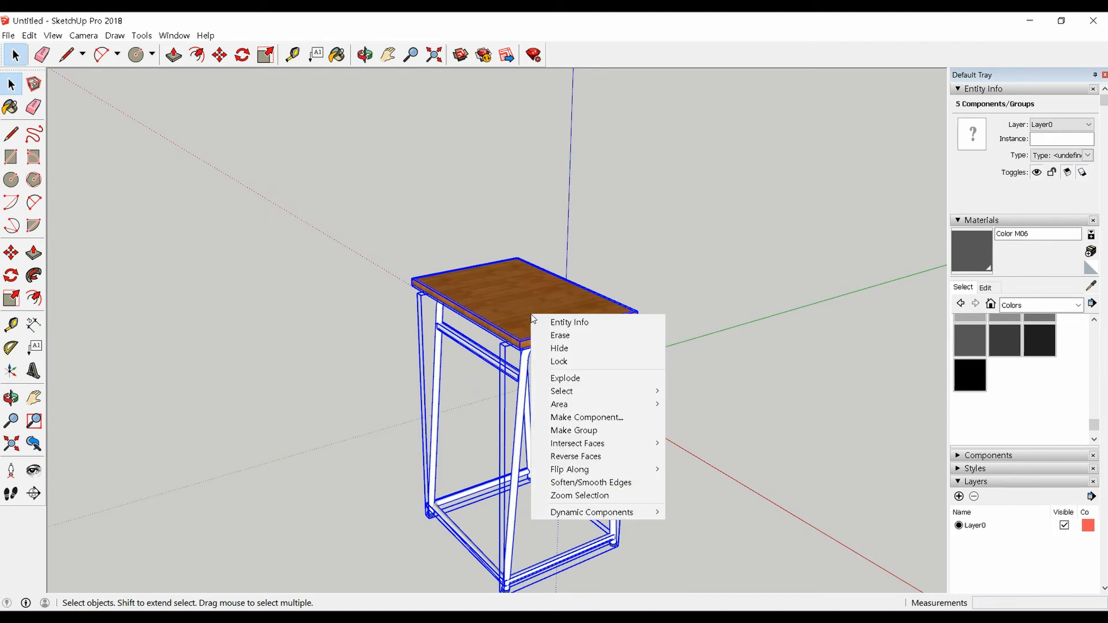
click(612, 417)
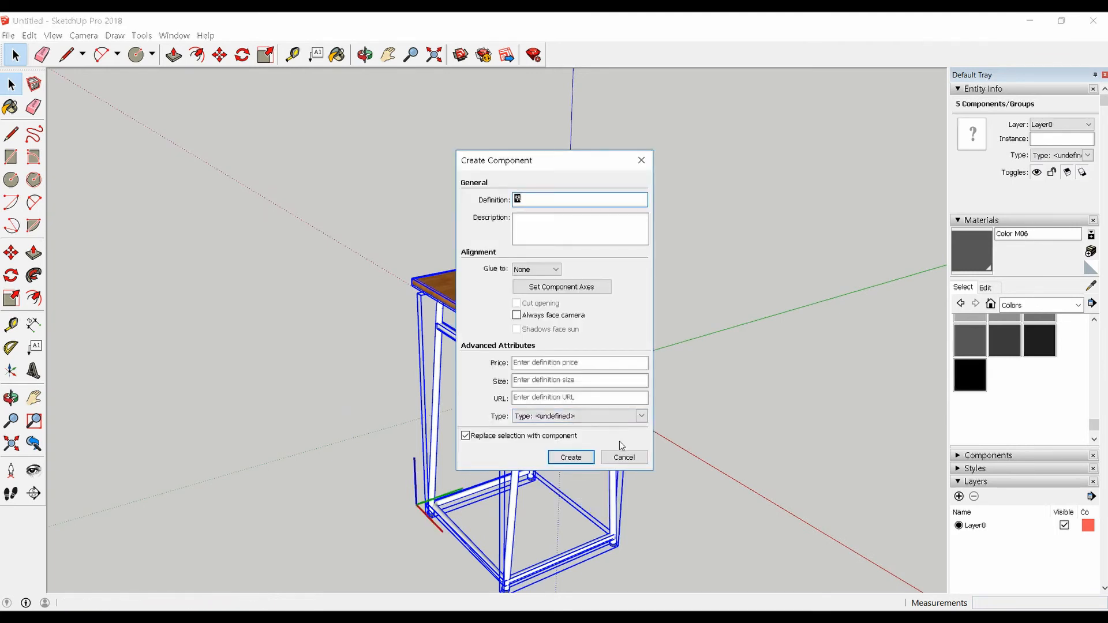
key(Return)
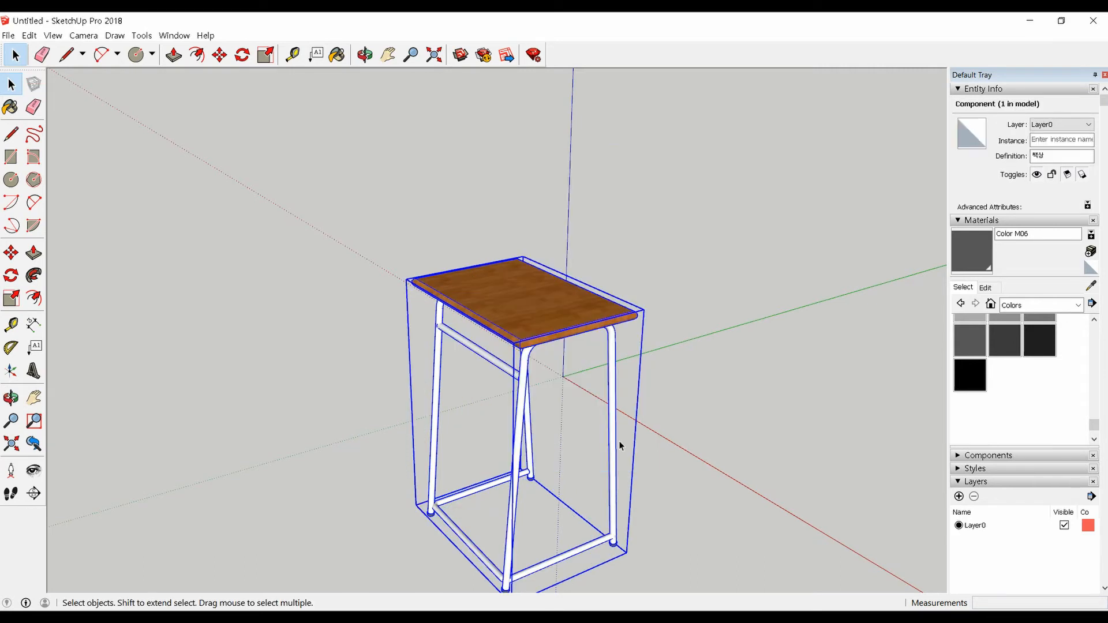
- Move the desk component about 1208 mm by one foot so that foot lands on the origin
scroll(476, 494, down, 2)
middle_drag(520, 425, 443, 532)
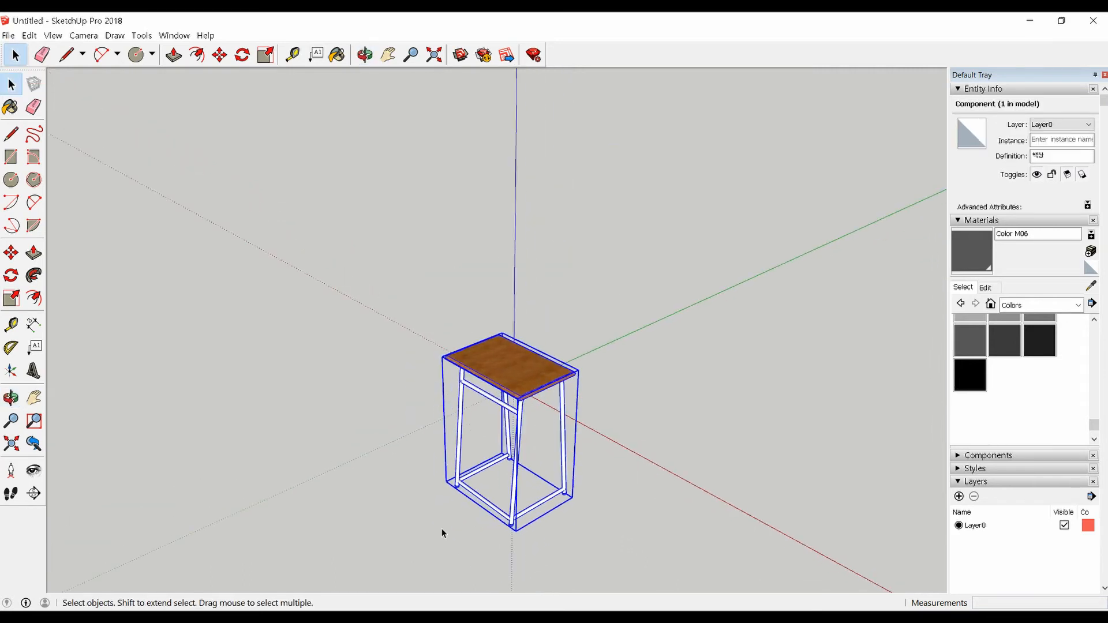
key(m)
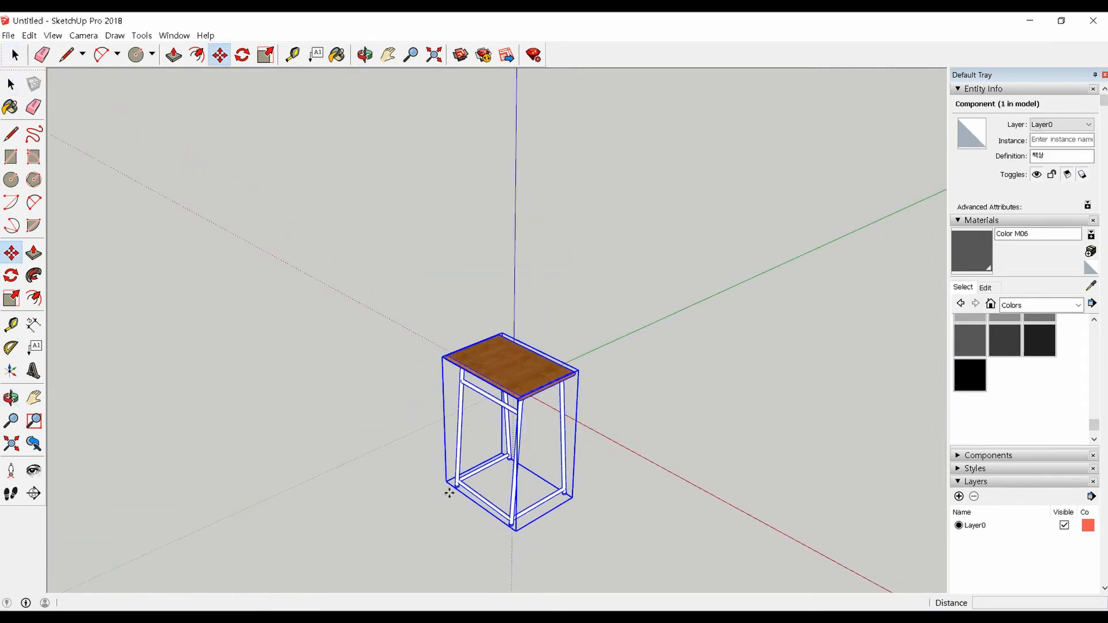
click(452, 488)
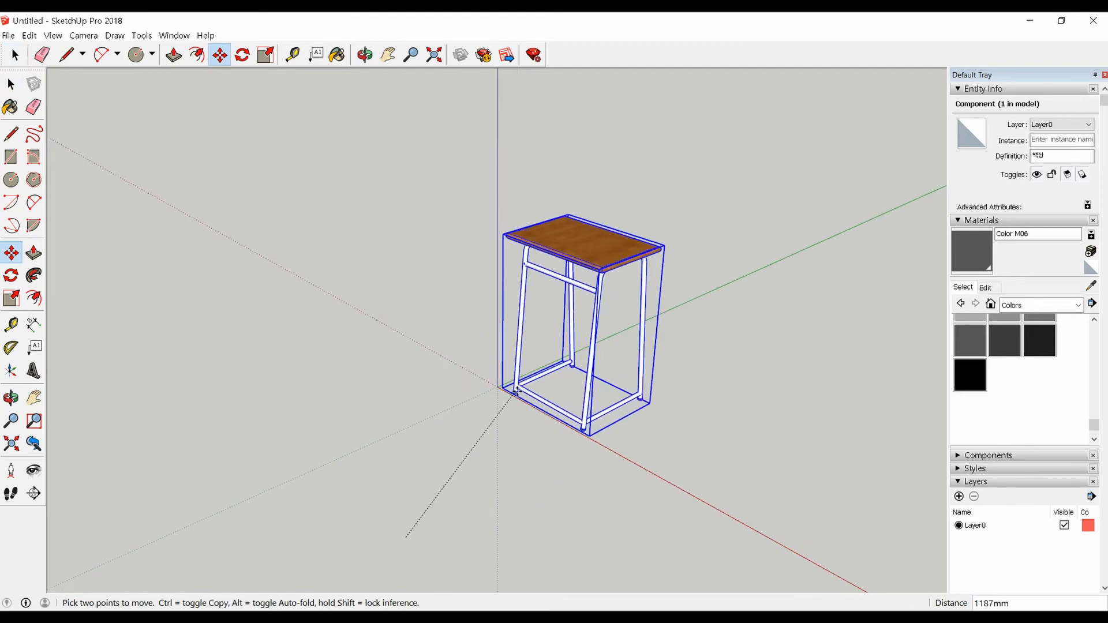
click(498, 388)
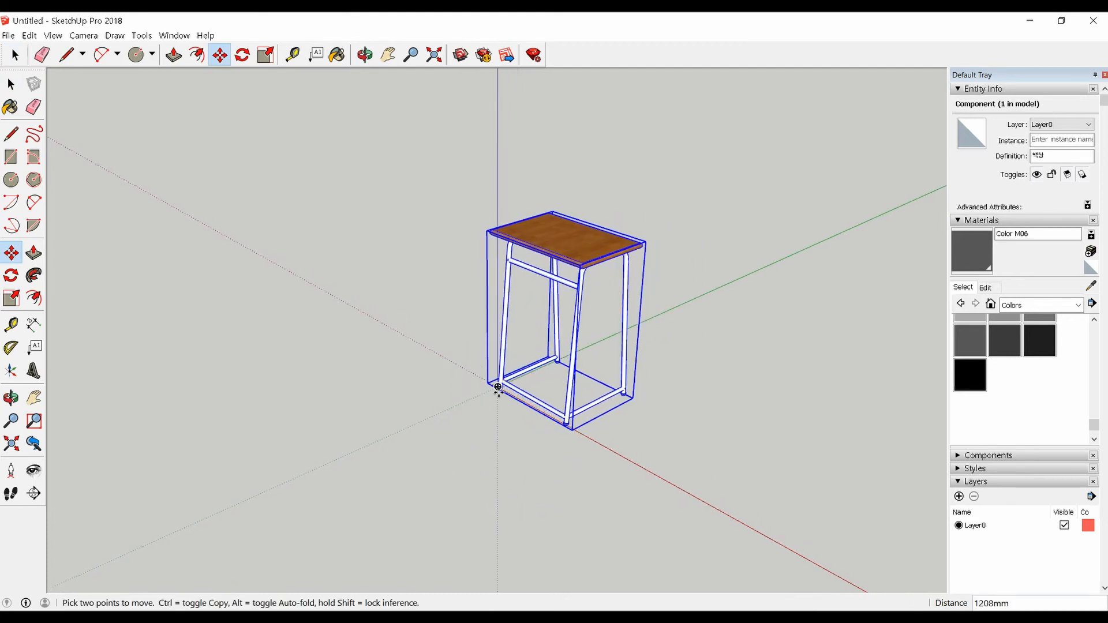
key(space)
click(368, 454)
- Open the desk component for editing and select the connecting tube beneath the desktop
scroll(368, 454, down, 2)
middle_drag(368, 455, 340, 391)
scroll(522, 312, up, 3)
scroll(522, 325, up, 3)
shift+middle_drag(399, 435, 522, 384)
scroll(604, 315, up, 3)
scroll(605, 314, down, 2)
scroll(522, 384, up, 1)
middle_drag(522, 384, 581, 307)
scroll(567, 319, up, 3)
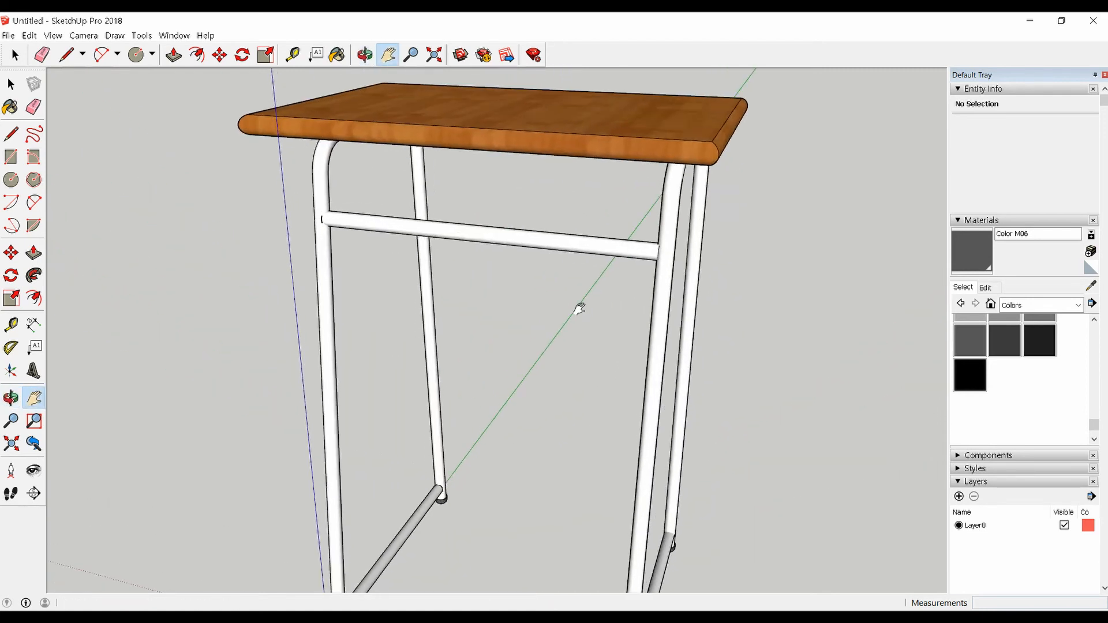
double_click(622, 248)
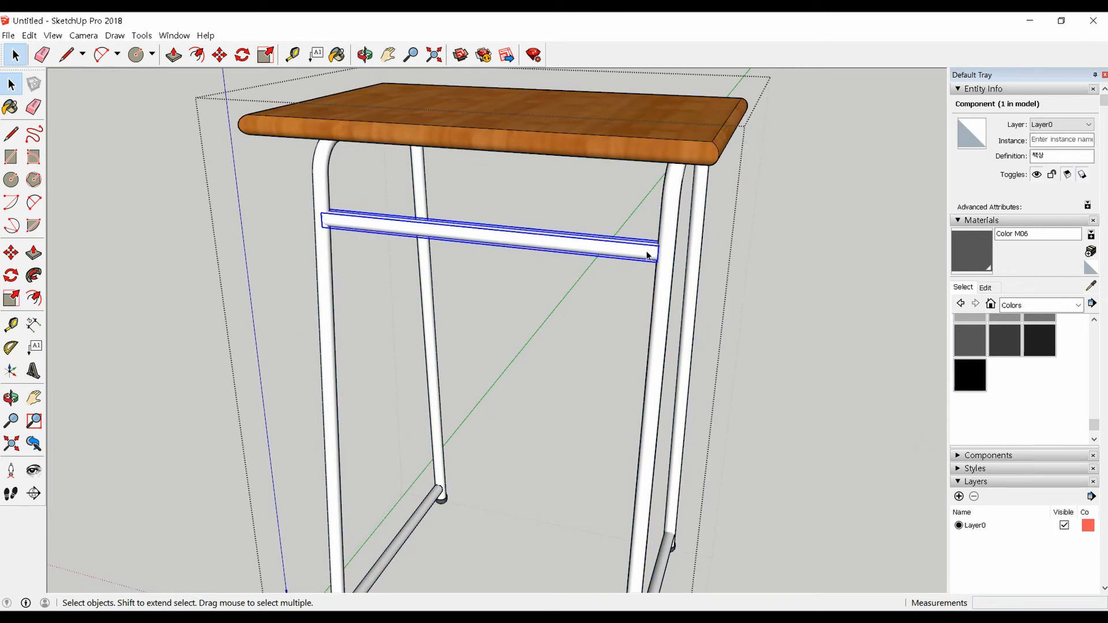
click(648, 256)
- Move the upper connecting tube about 3 mm so its ends sit inside the legs
middle_drag(648, 255, 482, 282)
scroll(483, 281, up, 5)
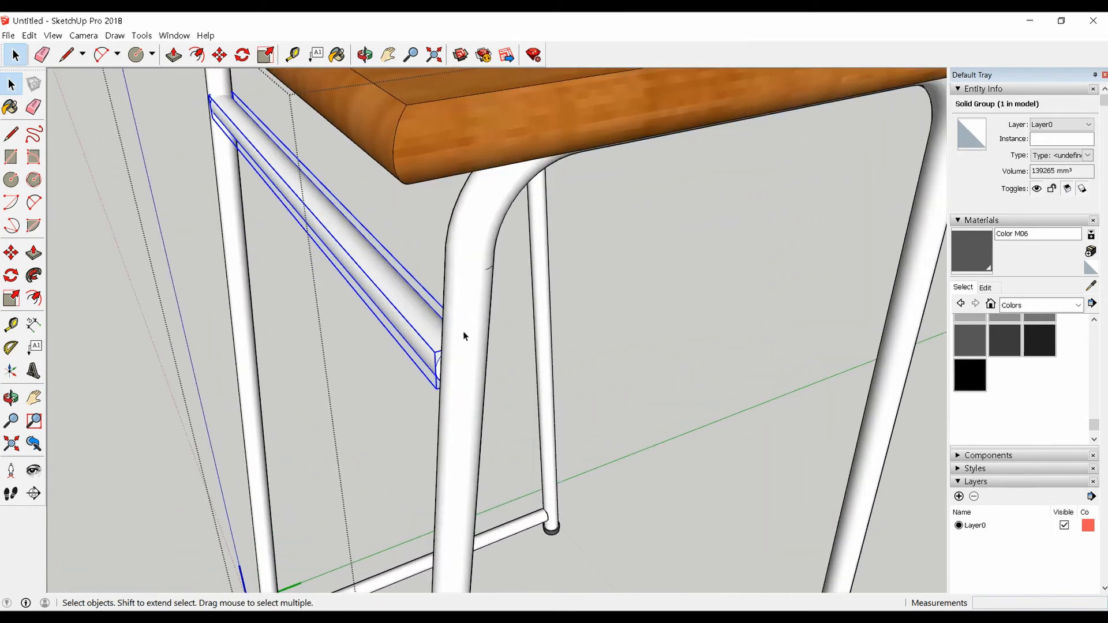
middle_drag(464, 336, 440, 269)
key(m)
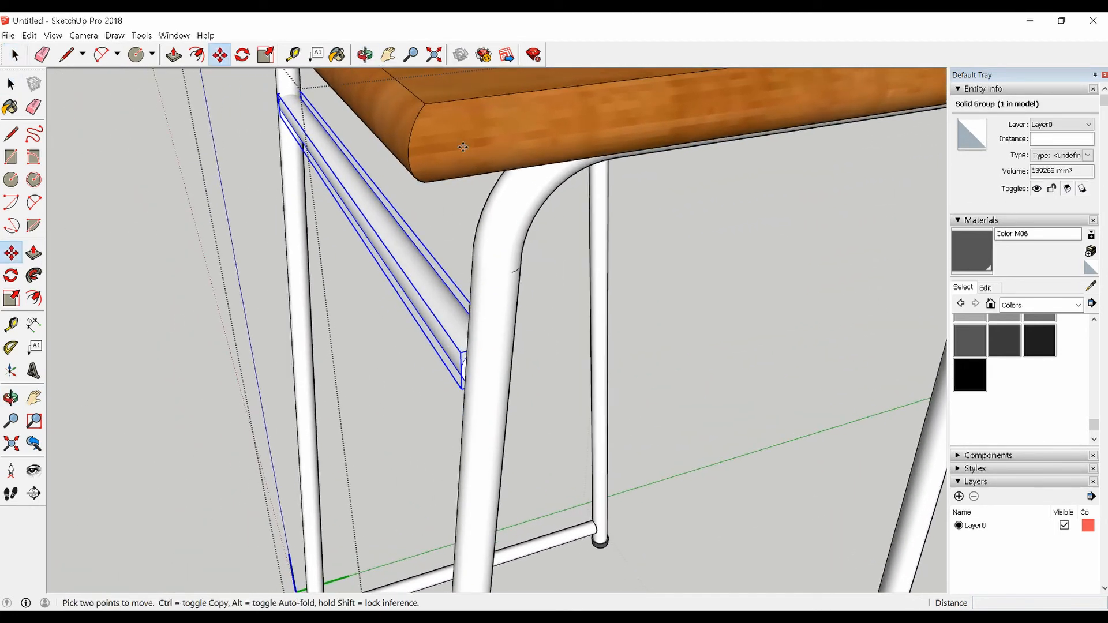
click(465, 147)
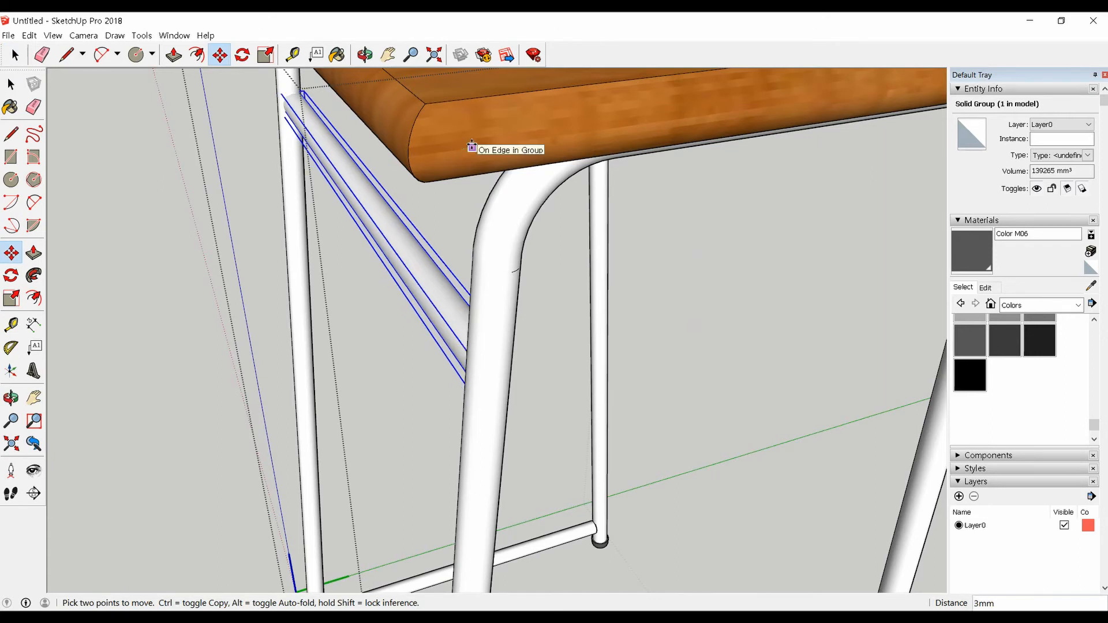
click(472, 144)
key(space)
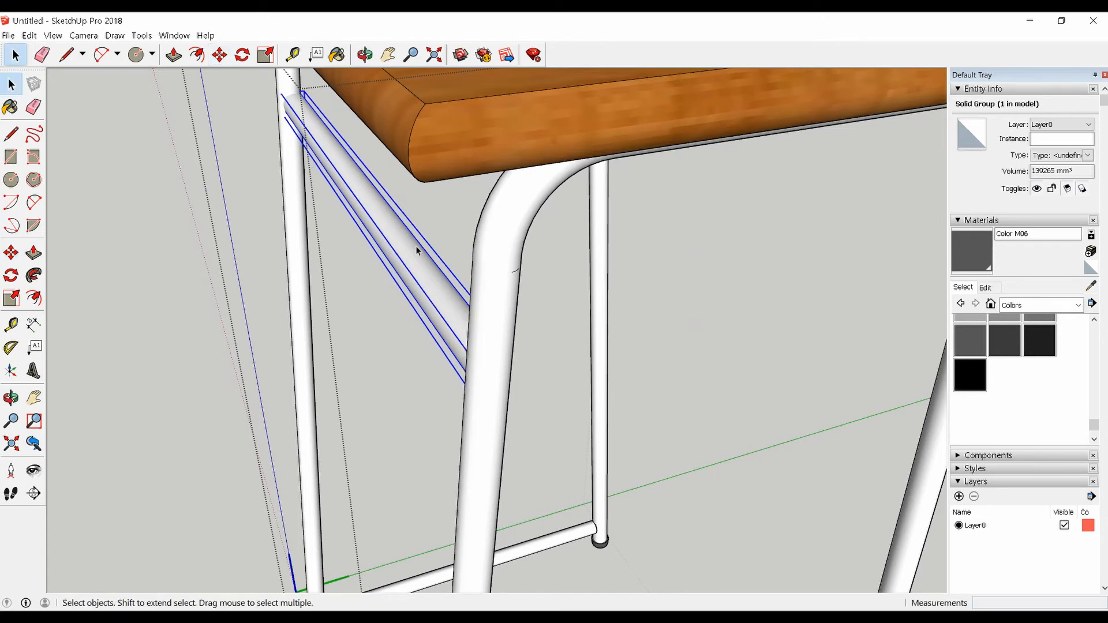
click(206, 415)
- Select the upper connecting tube and scale it down uniformly to make it thinner
scroll(512, 310, down, 5)
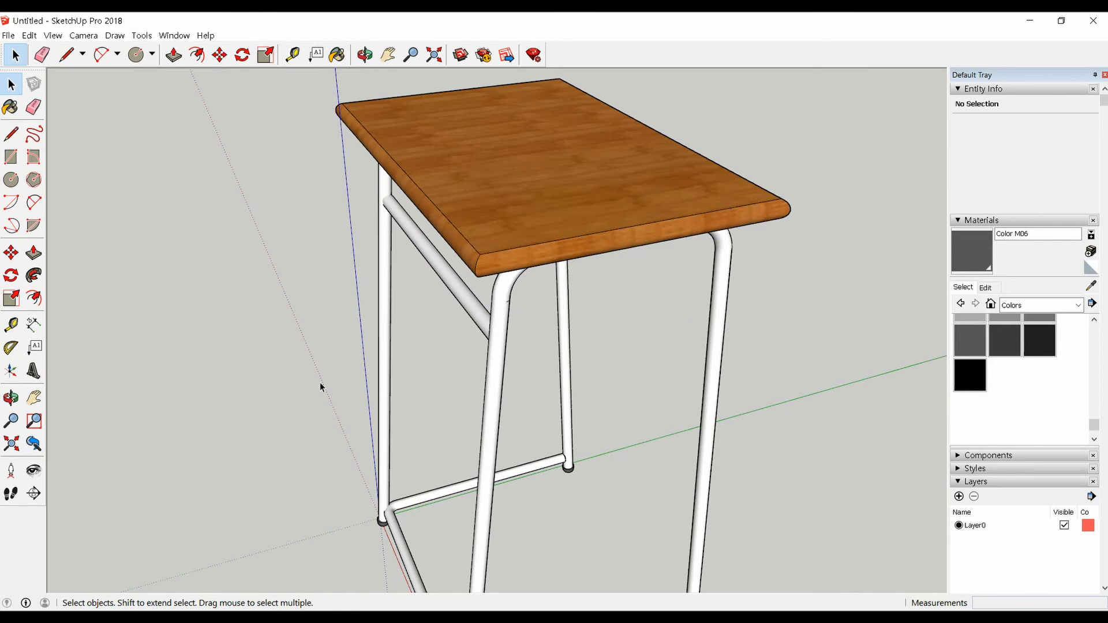
middle_drag(270, 376, 304, 223)
scroll(415, 247, up, 6)
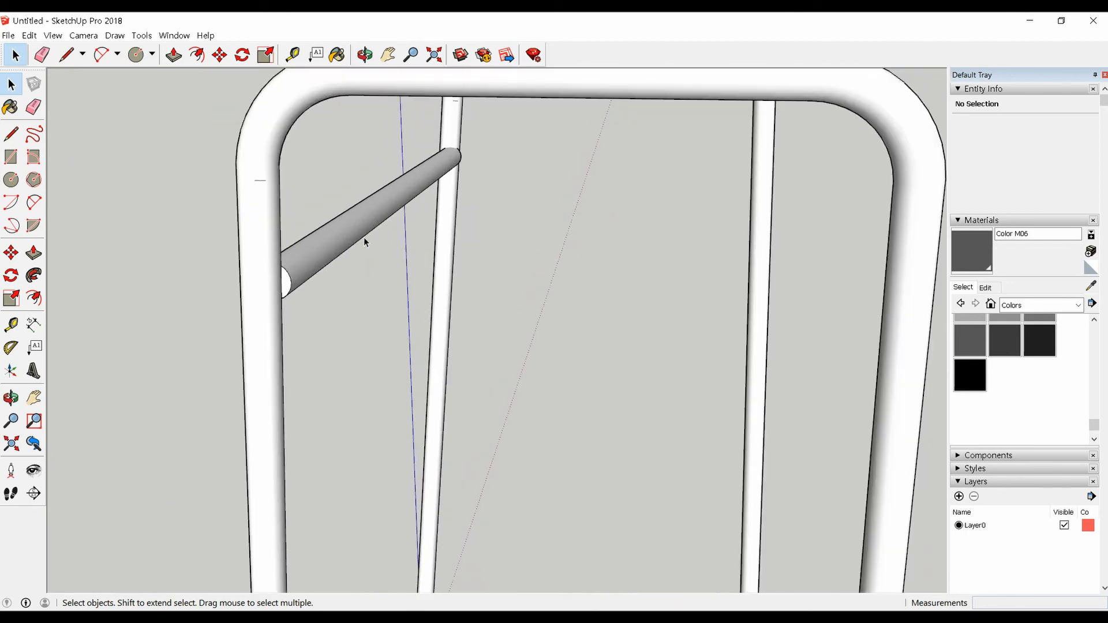
click(308, 258)
middle_drag(308, 258, 545, 266)
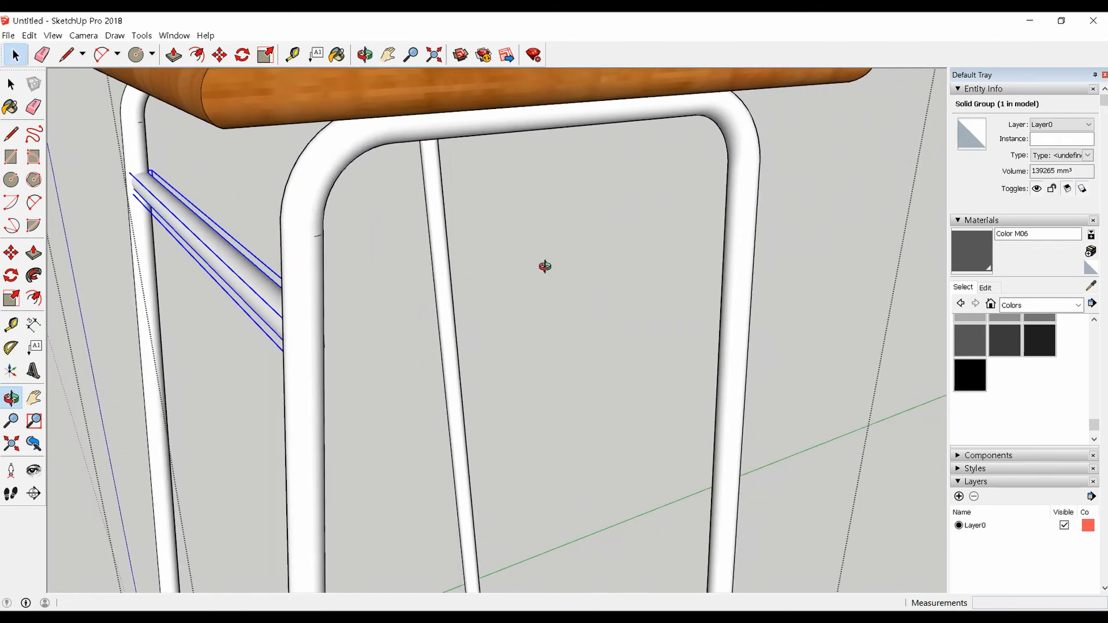
key(s)
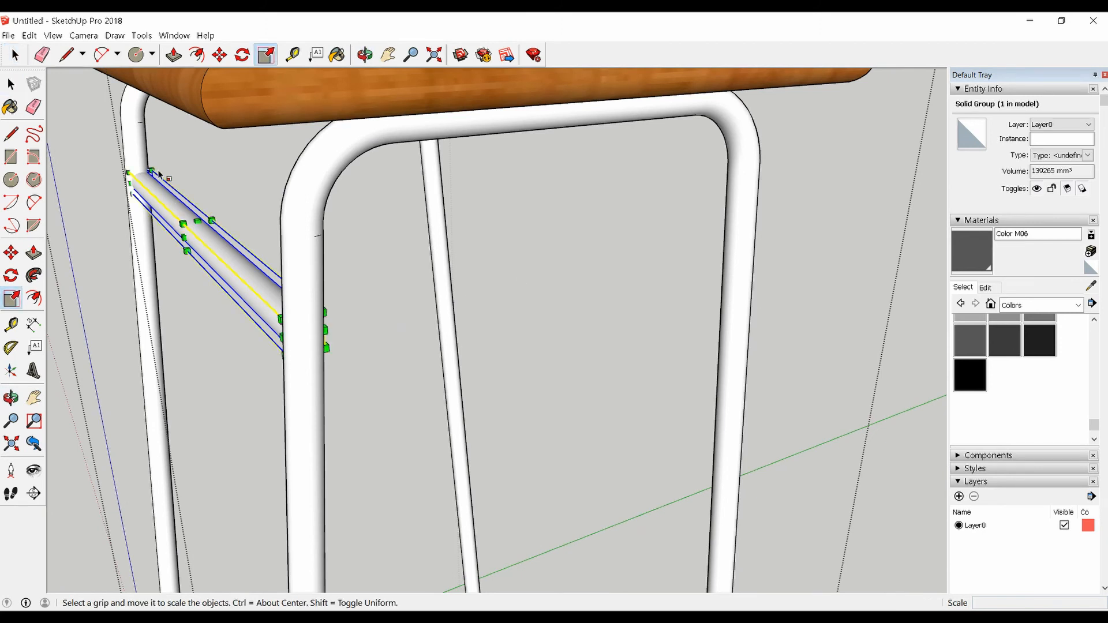
drag(151, 169, 159, 195)
key(space)
- Stretch the thinner connecting tube lengthwise until its free end meets the opposite leg
middle_drag(190, 264, 470, 304)
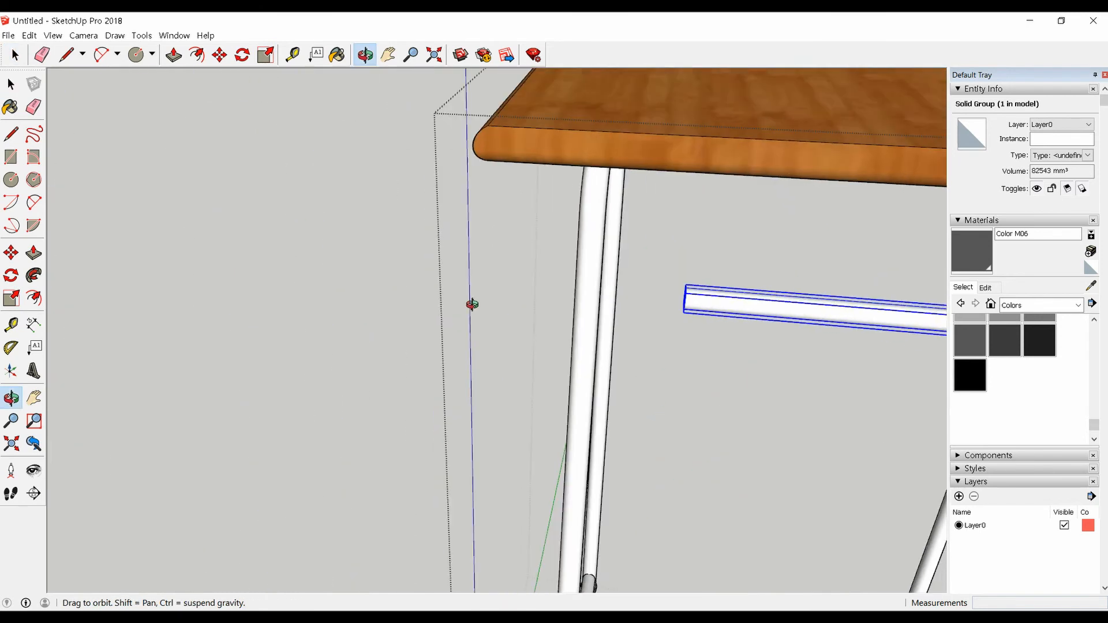
scroll(680, 307, up, 3)
middle_drag(685, 303, 722, 323)
scroll(269, 270, down, 4)
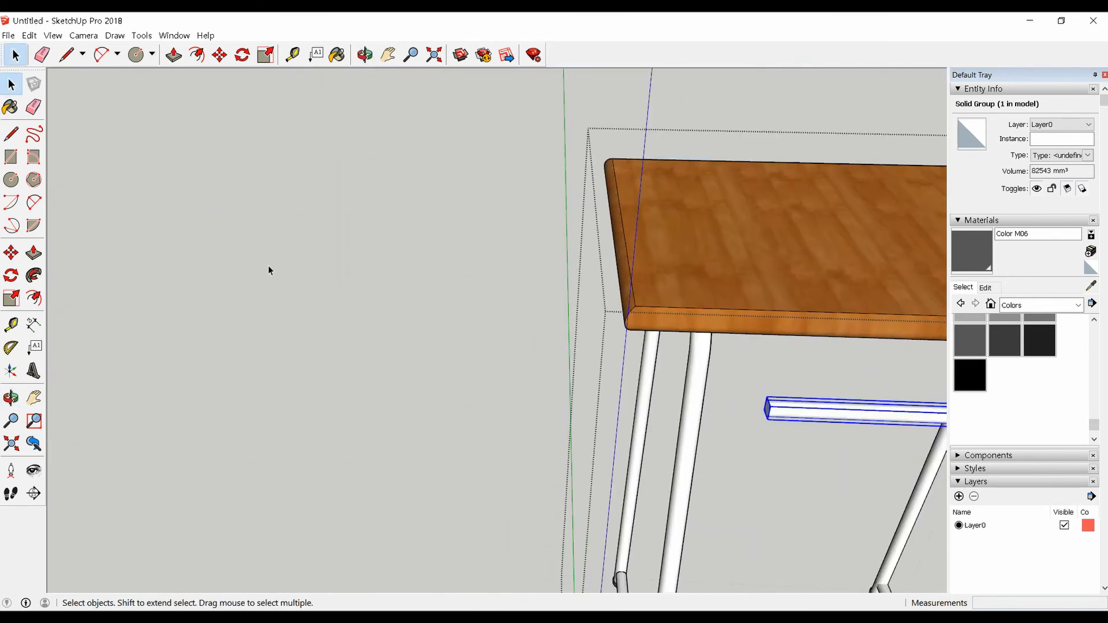
scroll(636, 377, up, 2)
middle_drag(636, 377, 699, 375)
scroll(573, 353, up, 5)
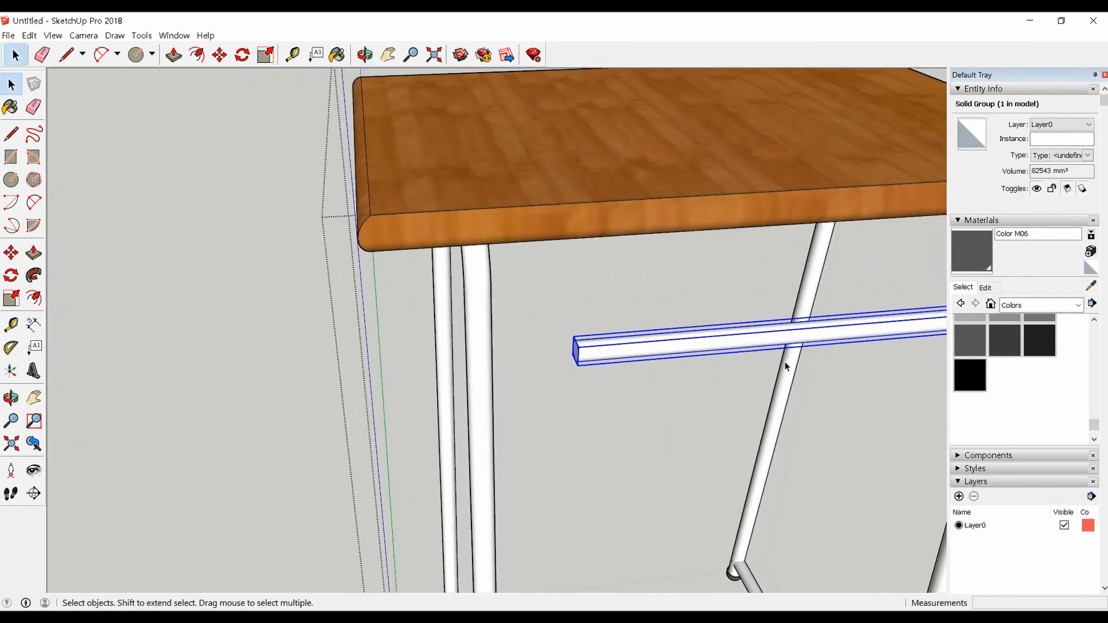
key(s)
scroll(436, 359, up, 2)
drag(580, 348, 343, 351)
scroll(343, 351, down, 6)
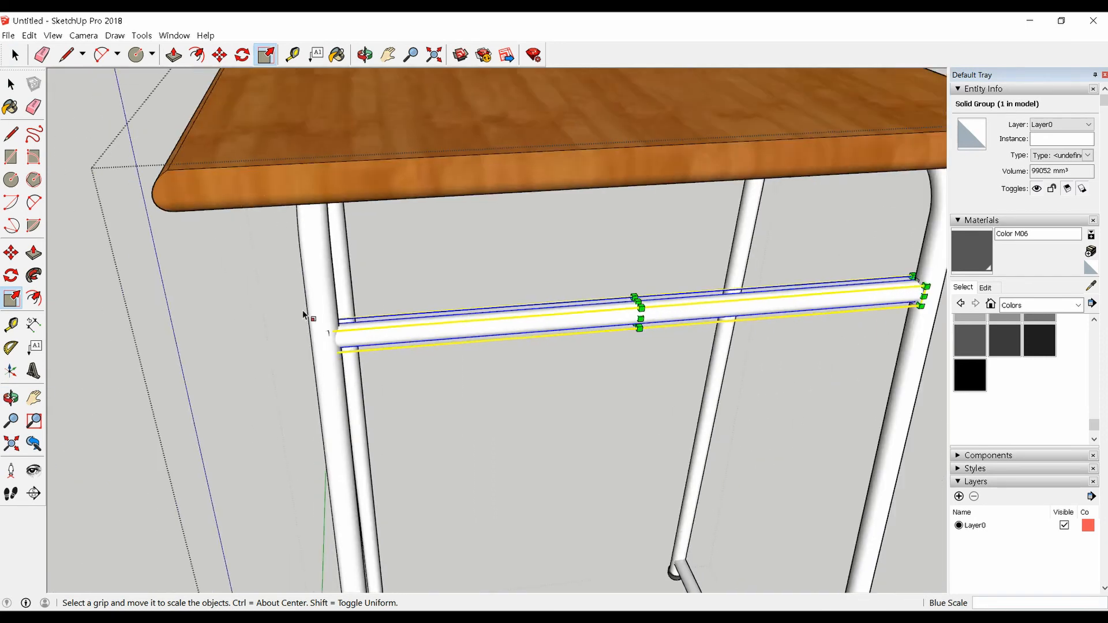
- Stretch the upper connecting tube slightly along its length so its end reaches into the adjoining leg
middle_drag(438, 329, 223, 298)
scroll(491, 284, up, 2)
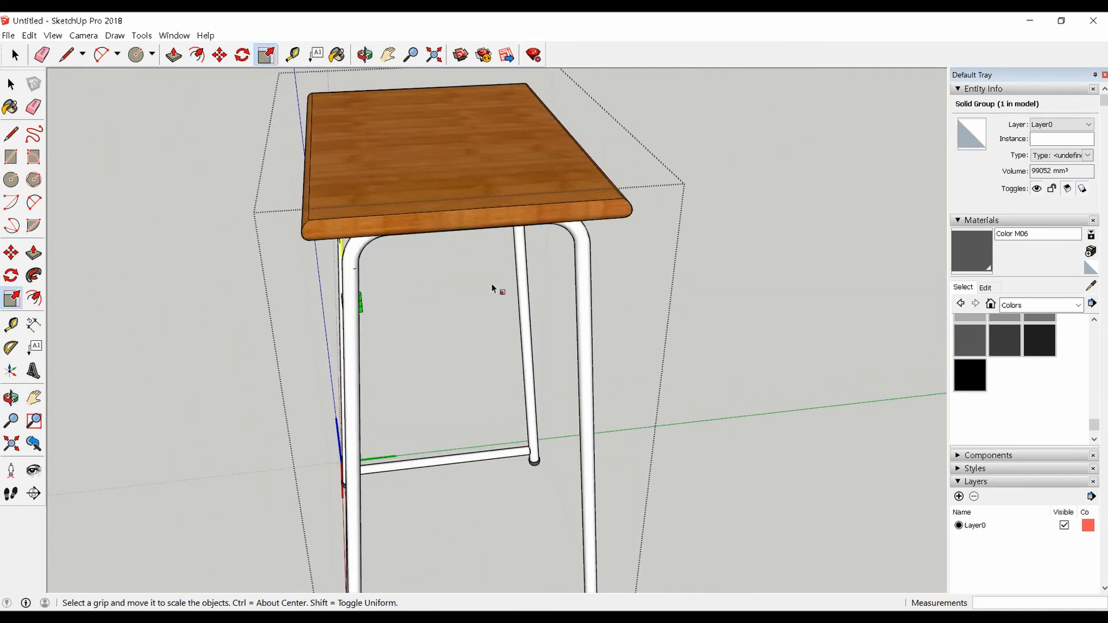
middle_drag(492, 284, 350, 295)
scroll(350, 295, up, 5)
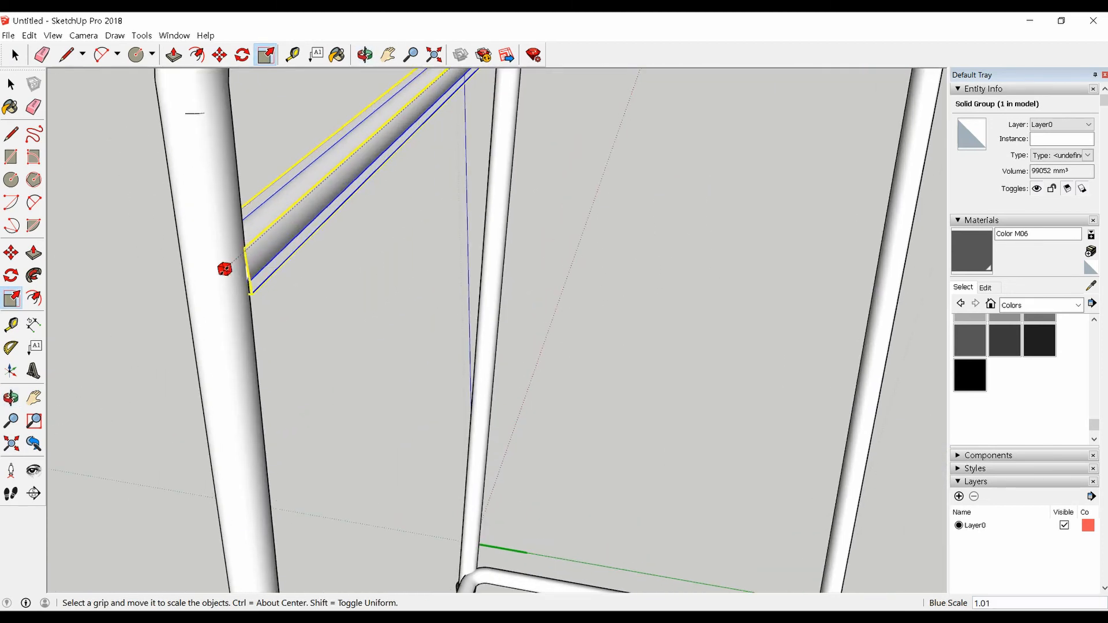
key(space)
click(577, 306)
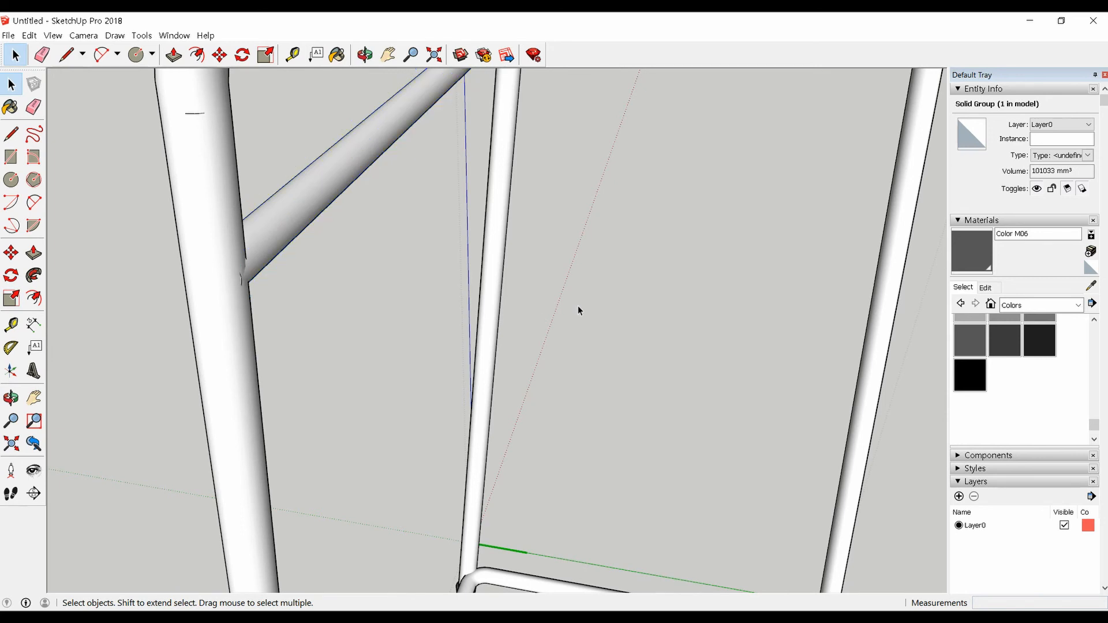
- Open the bent leg tube for editing and erase the stray short edge just below its upper bend
scroll(536, 289, down, 6)
middle_drag(265, 336, 591, 259)
scroll(540, 263, up, 5)
scroll(384, 242, up, 3)
scroll(593, 314, up, 3)
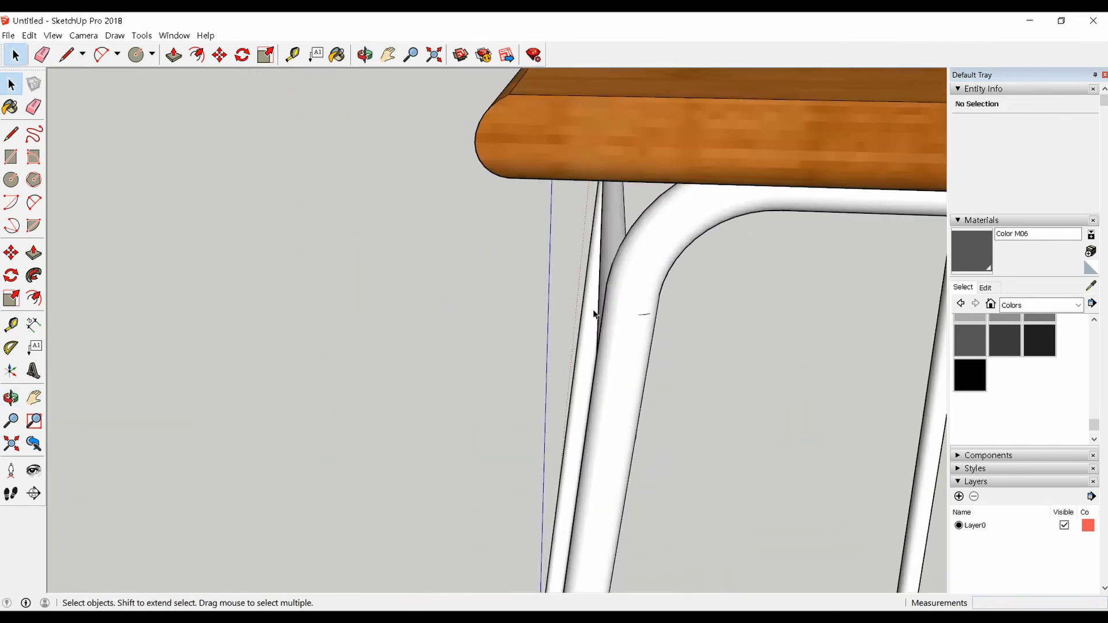
scroll(643, 322, up, 2)
scroll(645, 338, down, 2)
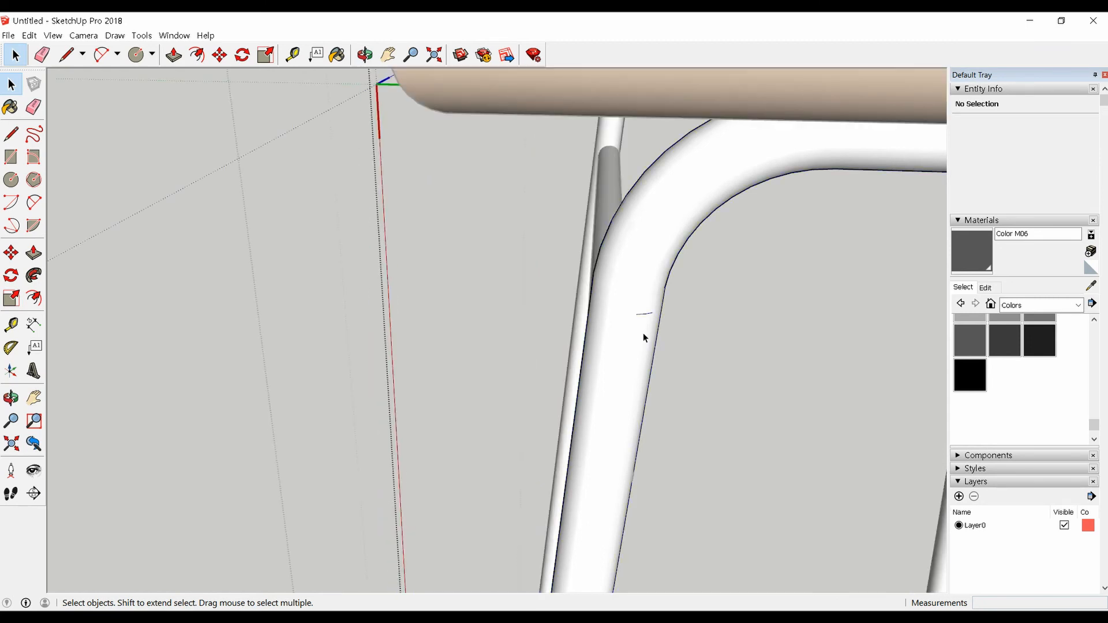
click(643, 339)
scroll(644, 338, up, 3)
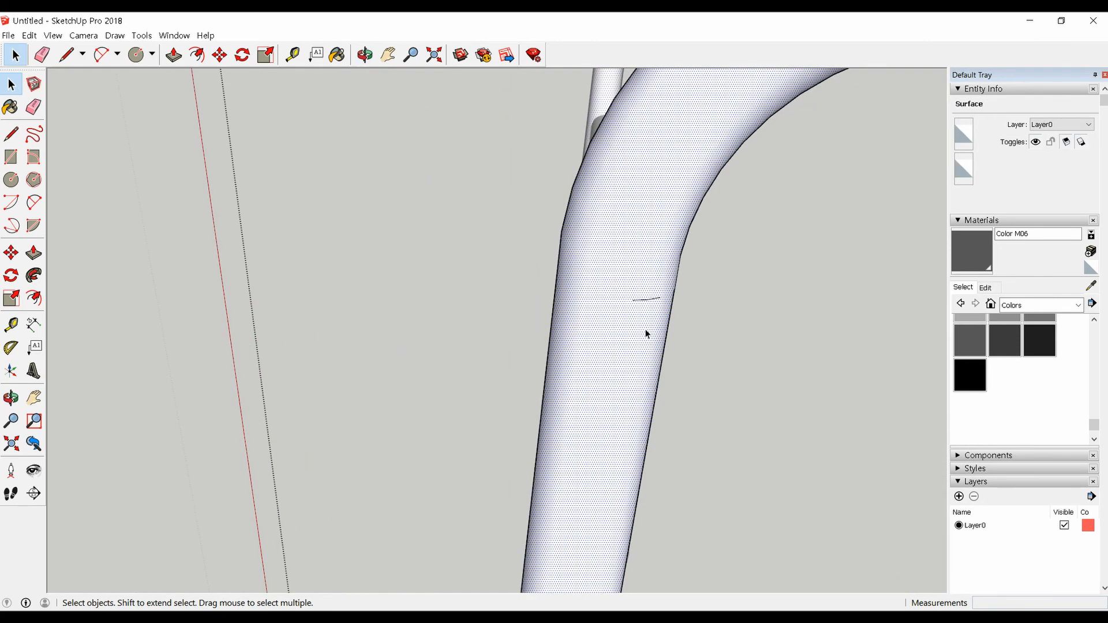
key(e)
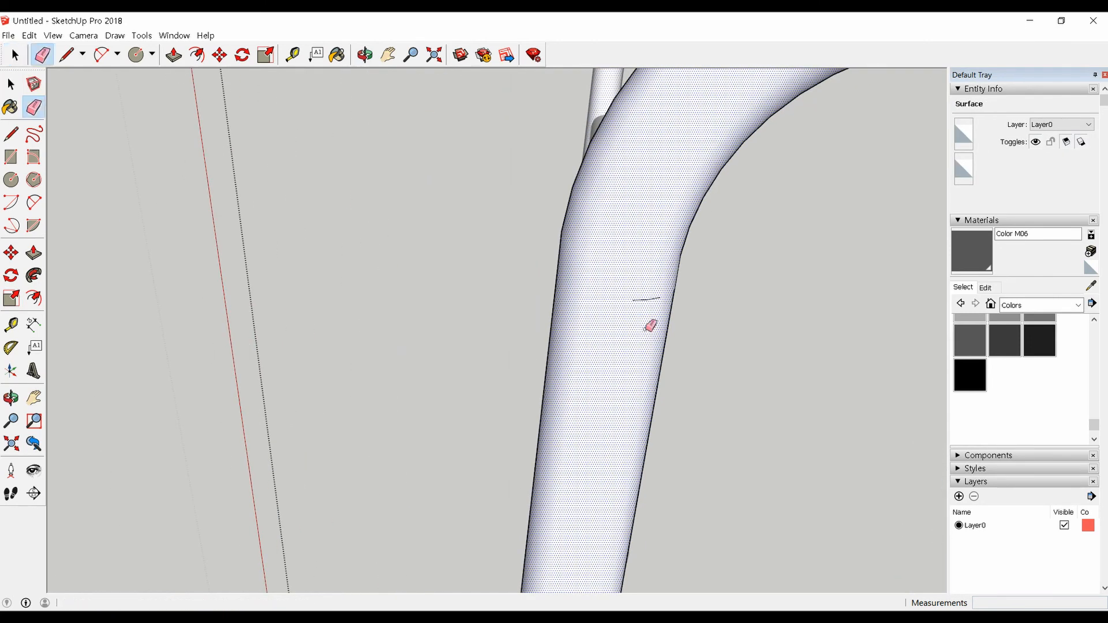
drag(646, 310, 647, 291)
scroll(635, 310, down, 10)
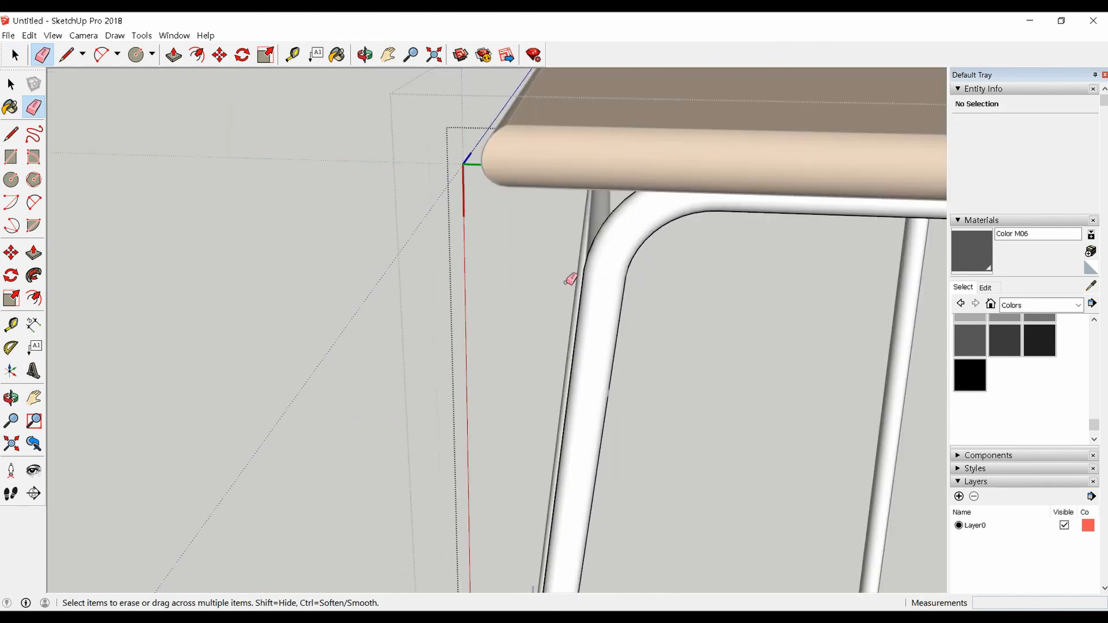
key(space)
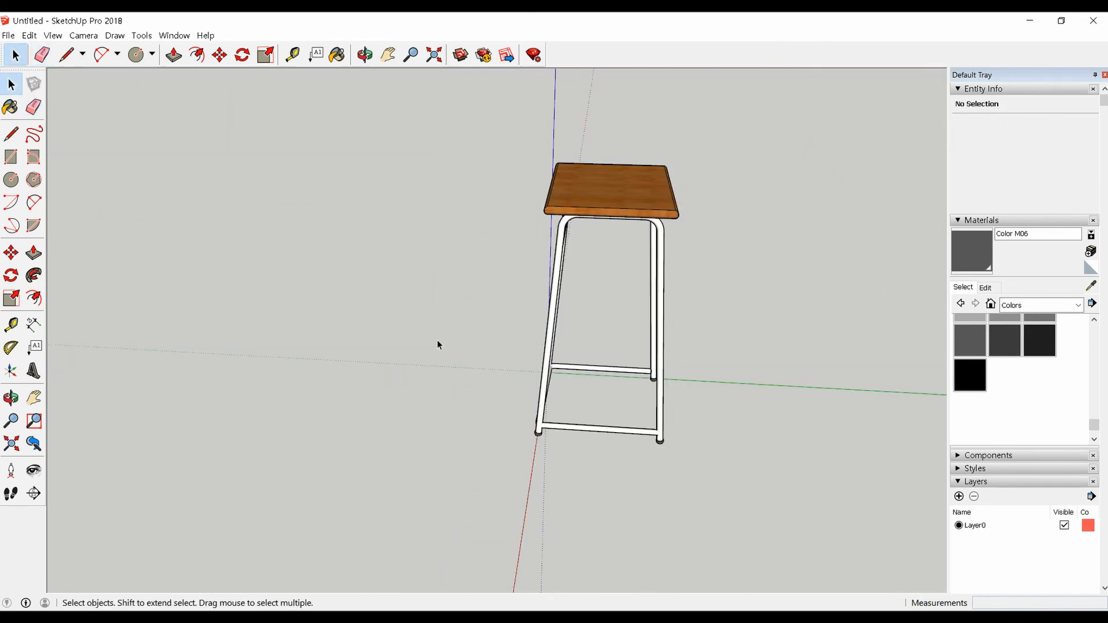
- Save the finished desk model as 책상 in the 웹툰한옥 folder inside 문서 > 한옥강좌
middle_drag(435, 342, 730, 205)
scroll(511, 153, up, 2)
scroll(573, 244, up, 3)
scroll(554, 241, down, 2)
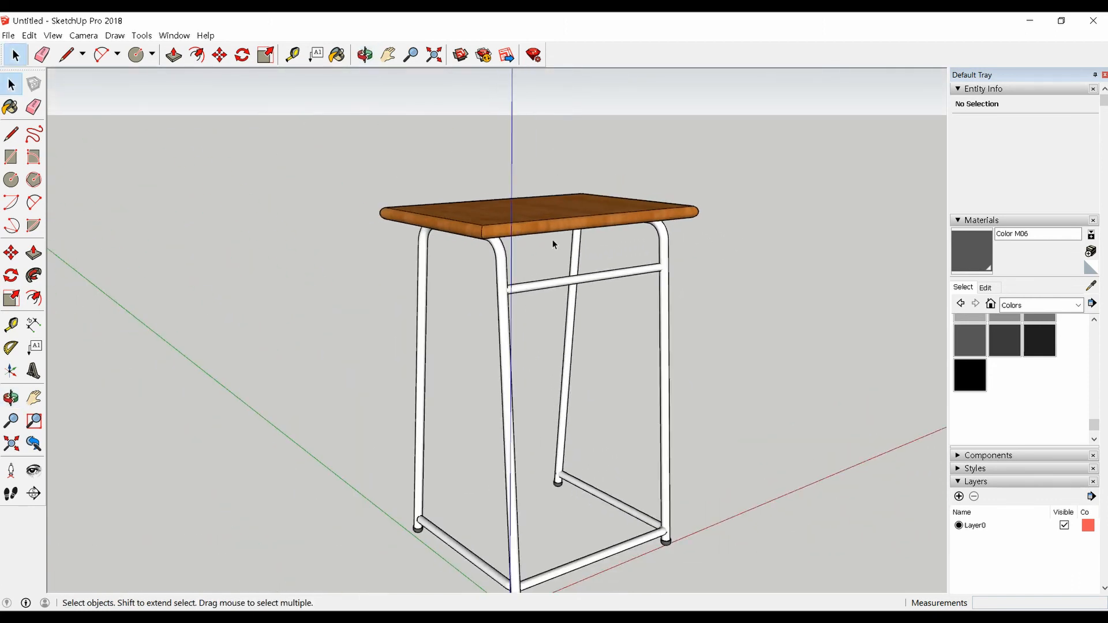
middle_drag(554, 241, 430, 341)
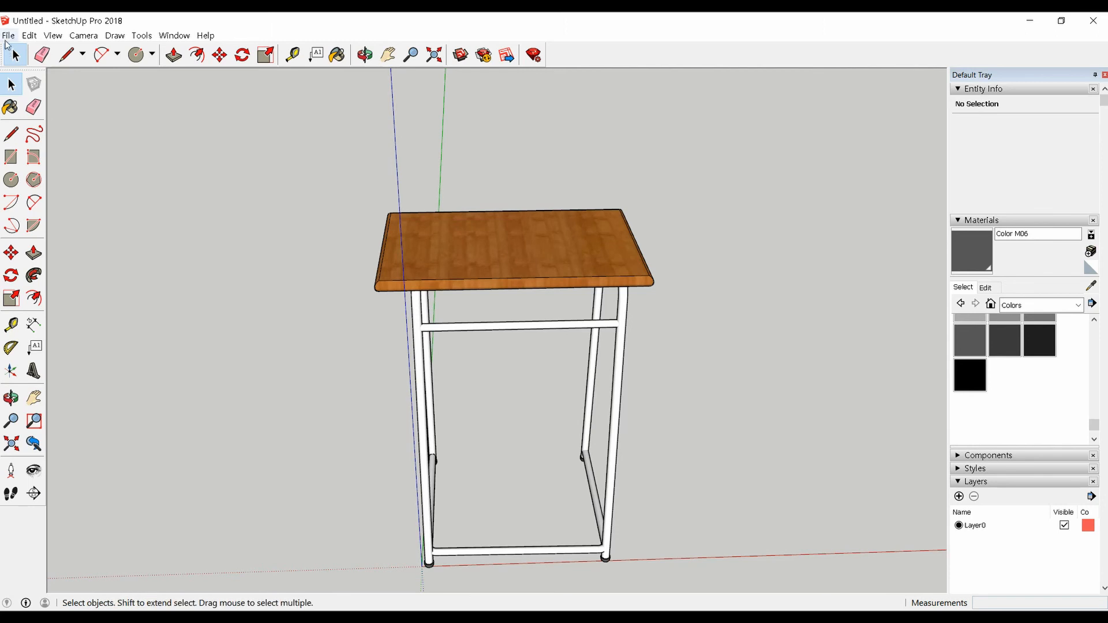
click(8, 36)
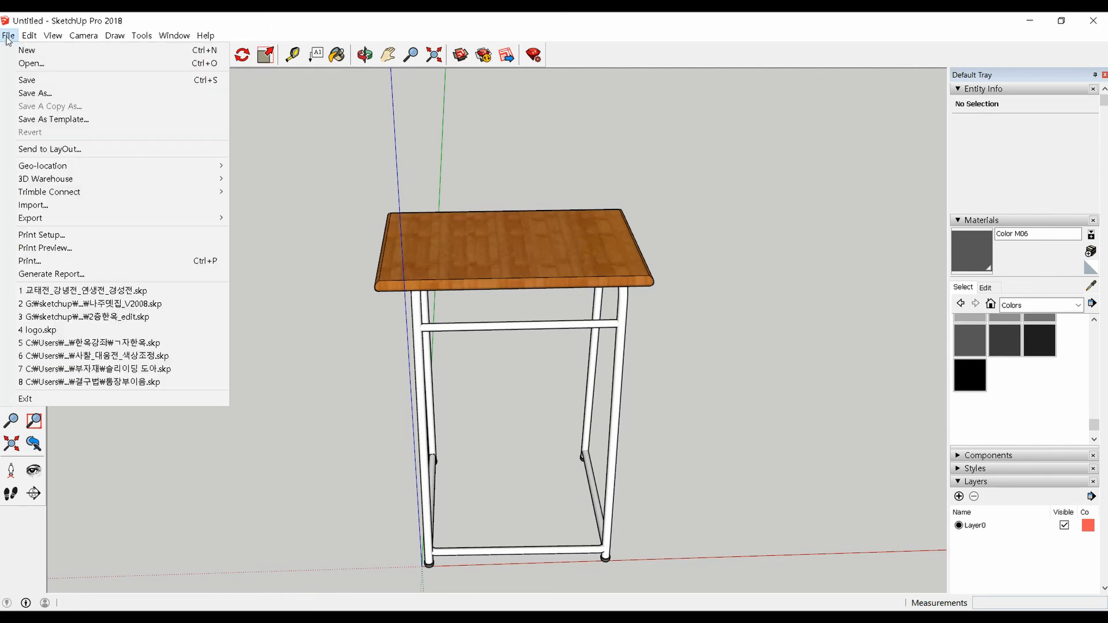
click(39, 80)
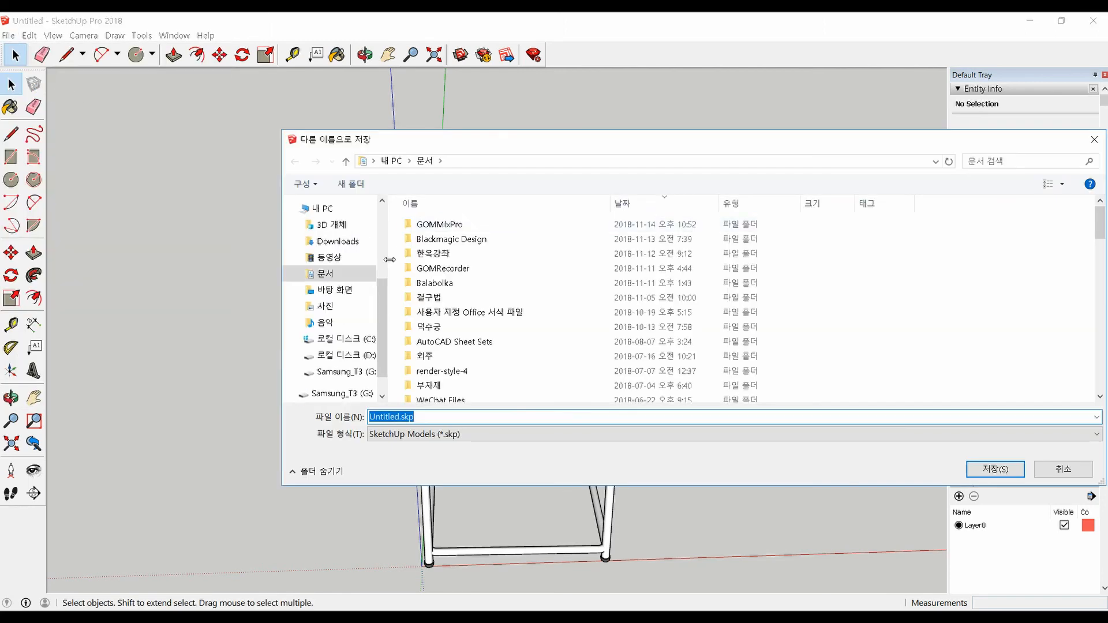
double_click(433, 254)
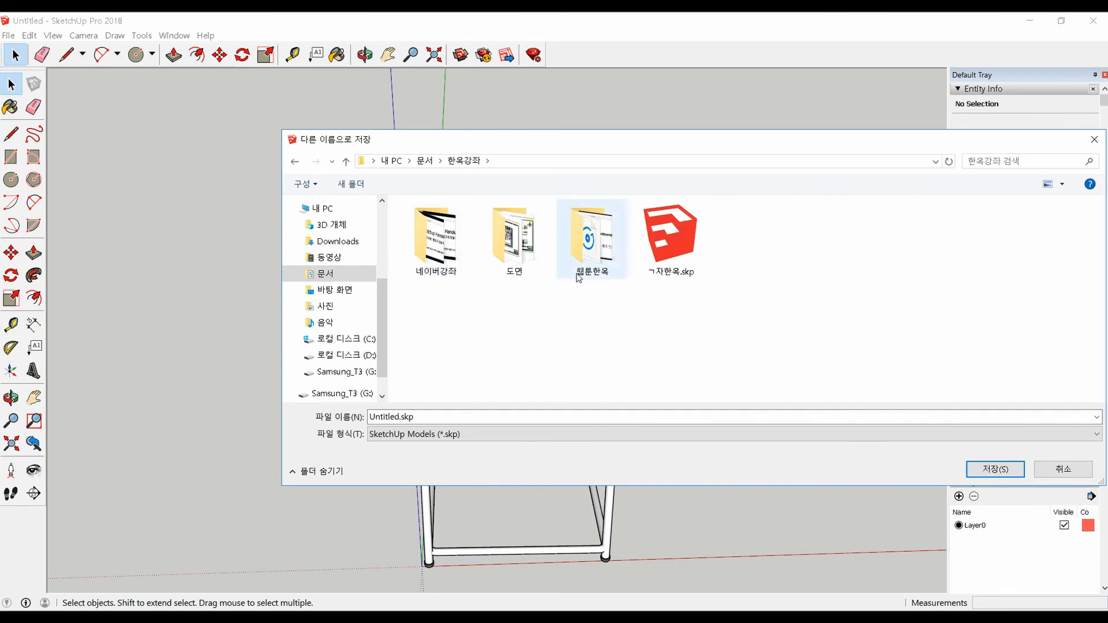
double_click(606, 255)
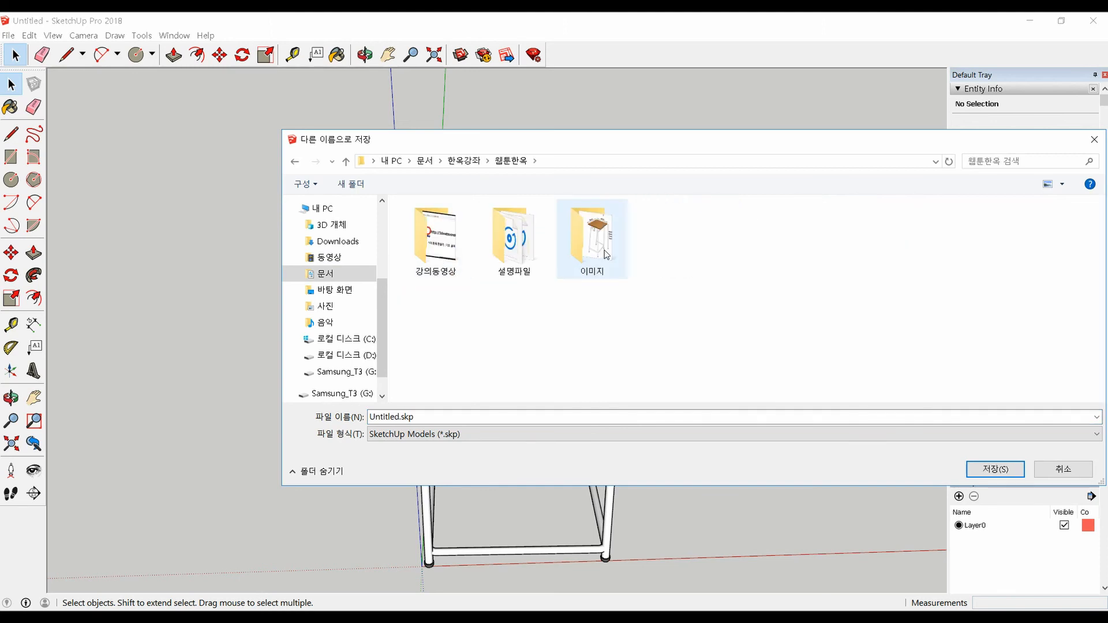
double_click(426, 417)
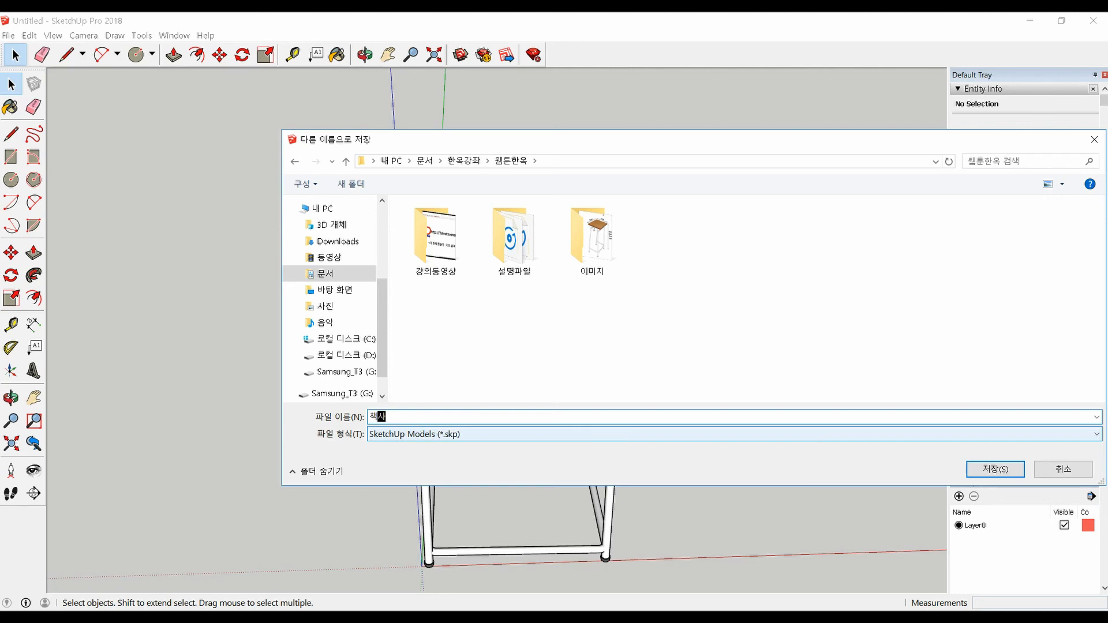
text(책사)
key(Return)
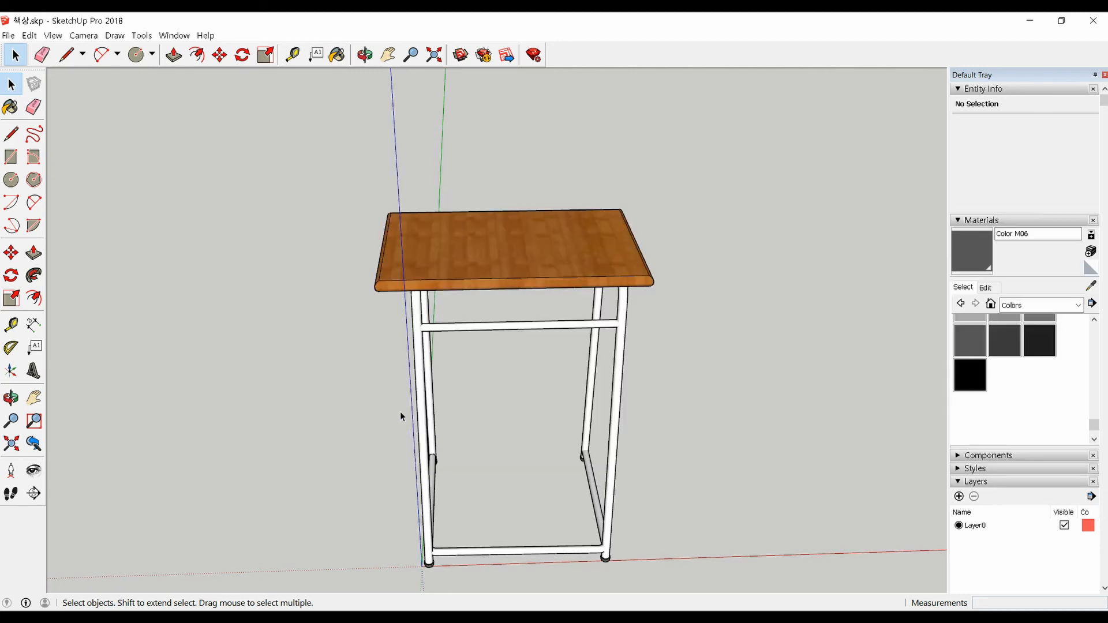